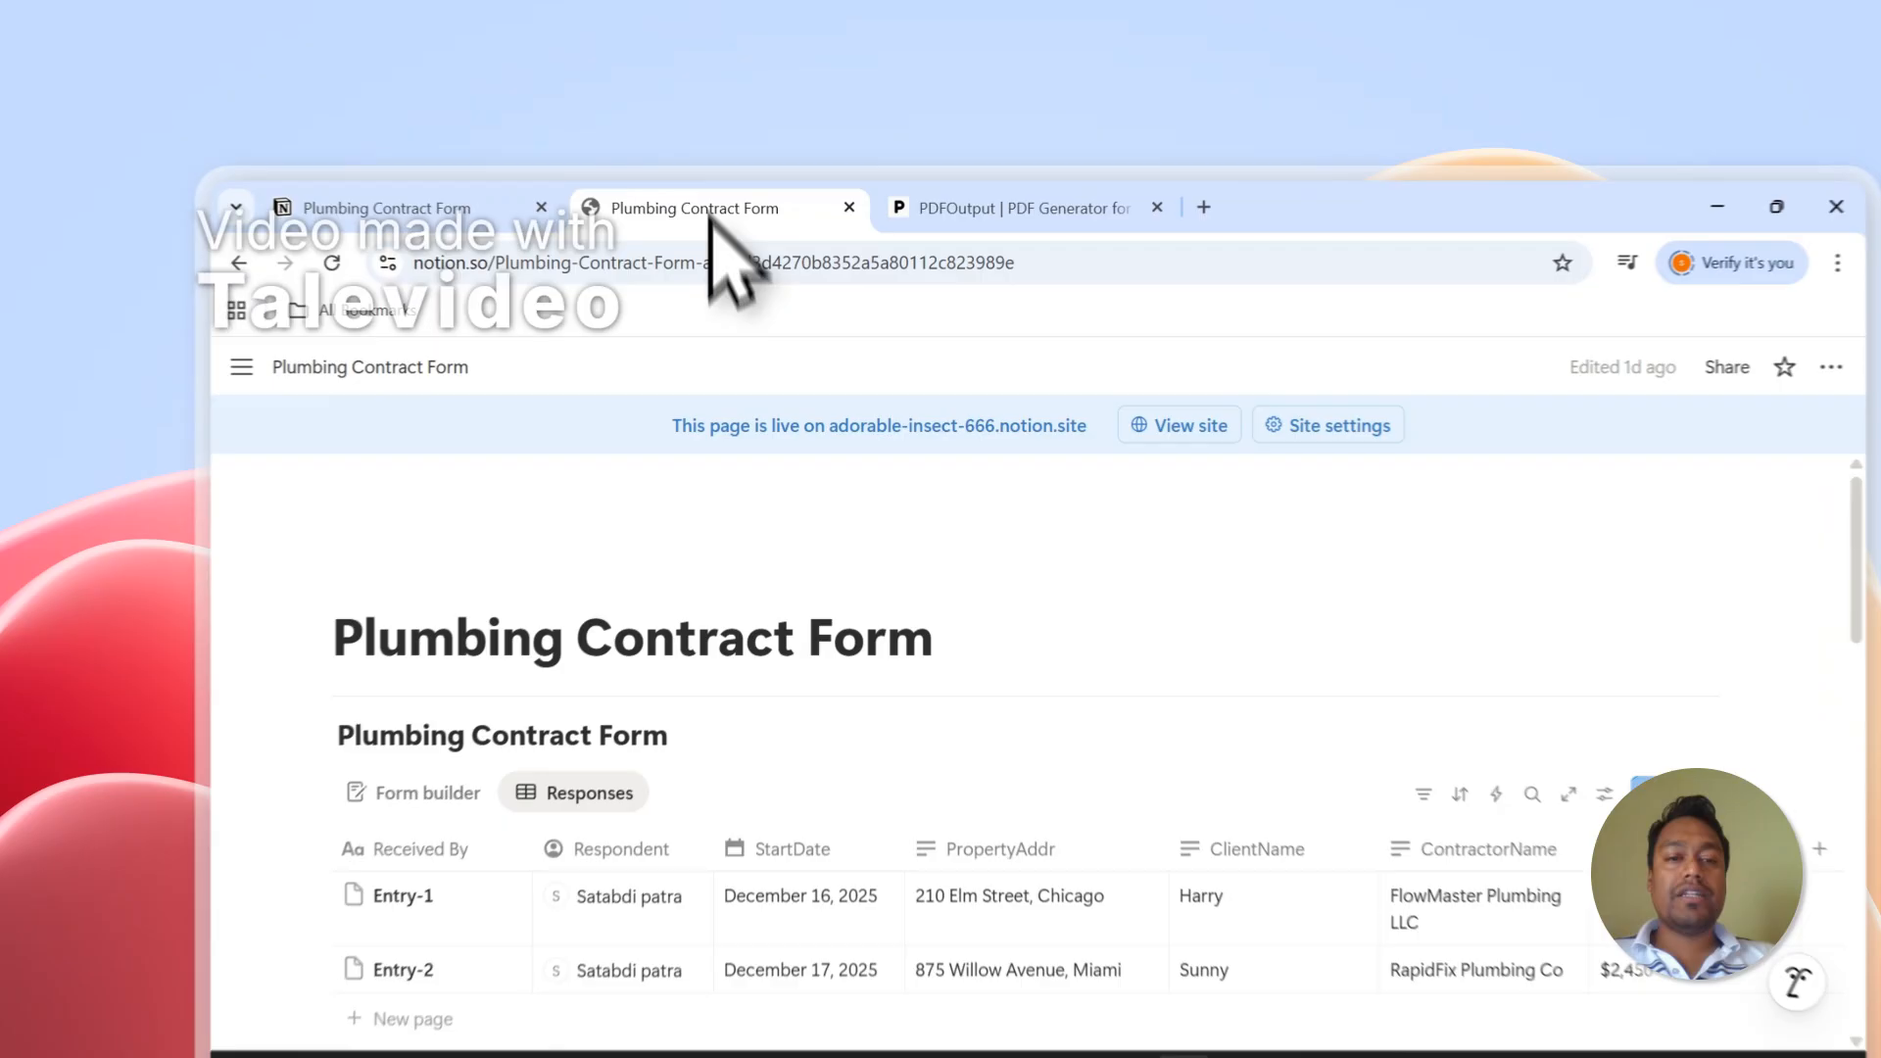
Examine the Entry-1 and Entry-2 responses in the Plumbing Contract Form table, selecting both rows and clearing the selection.
scroll(676, 637, down, 3)
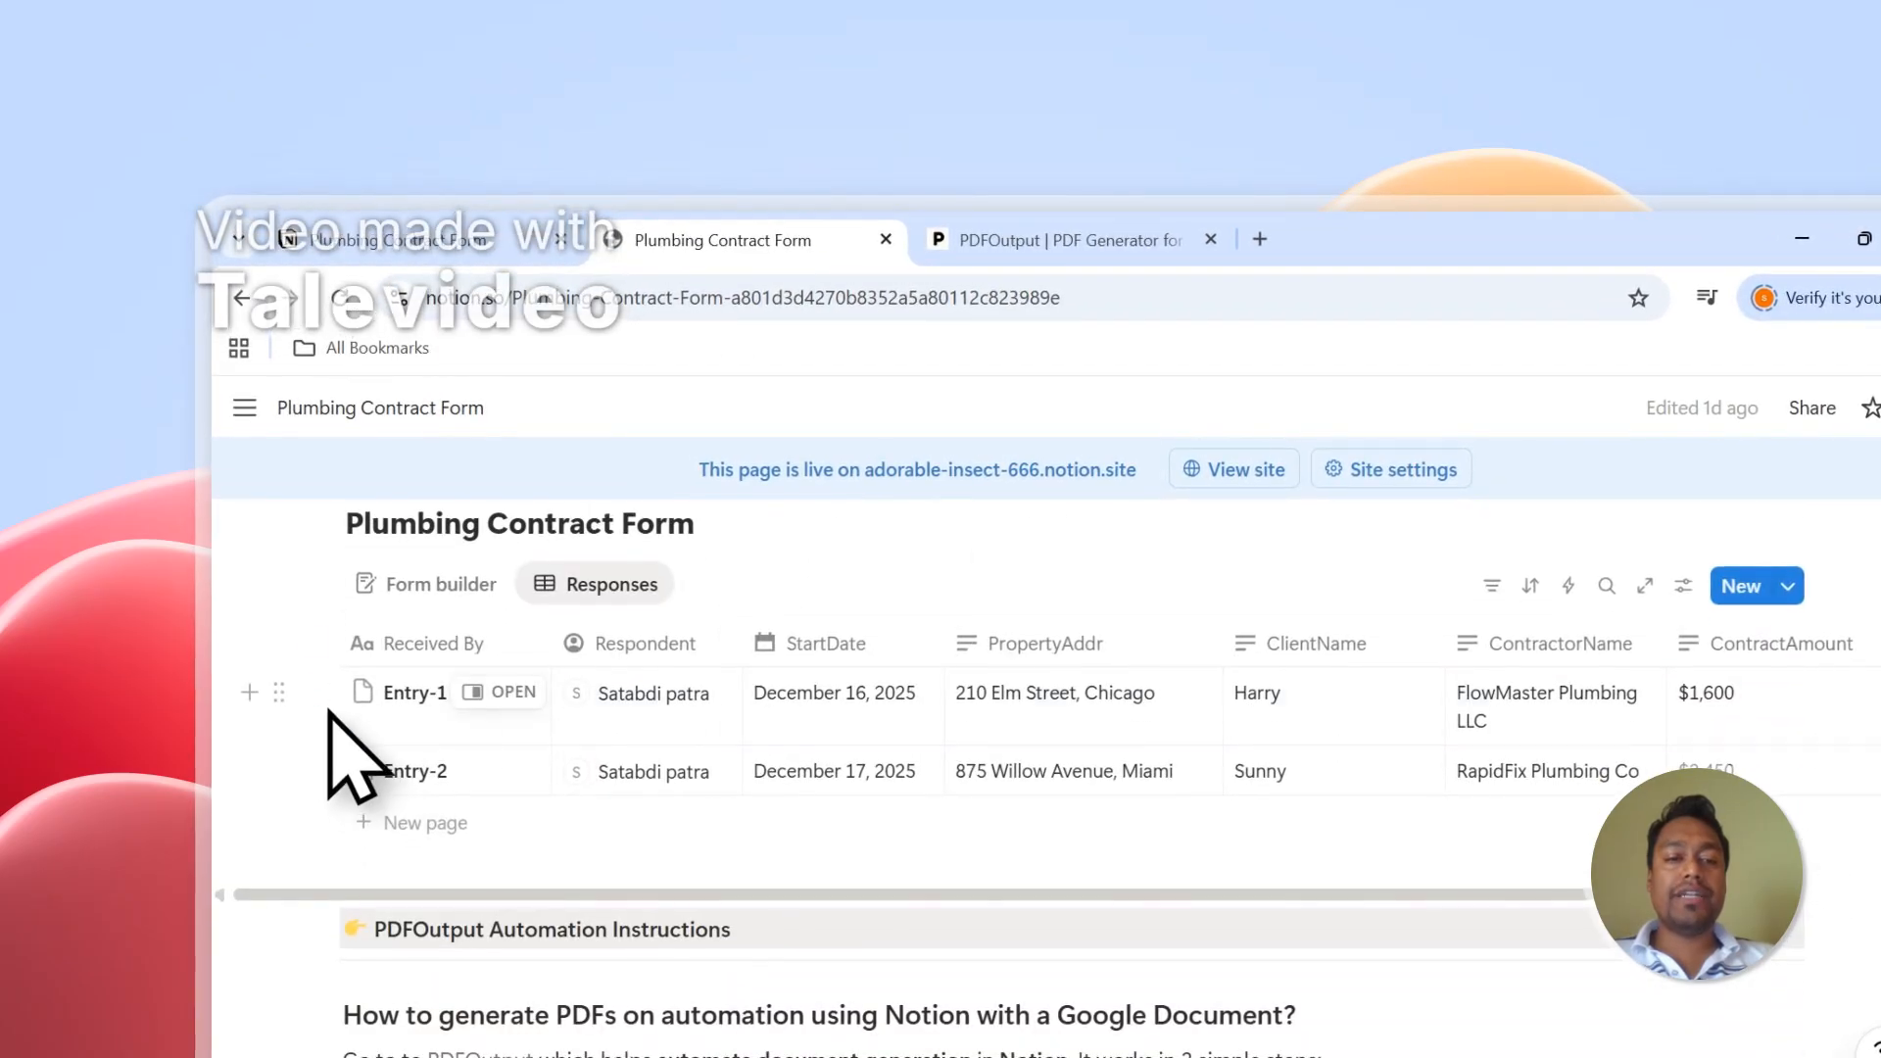
click(314, 692)
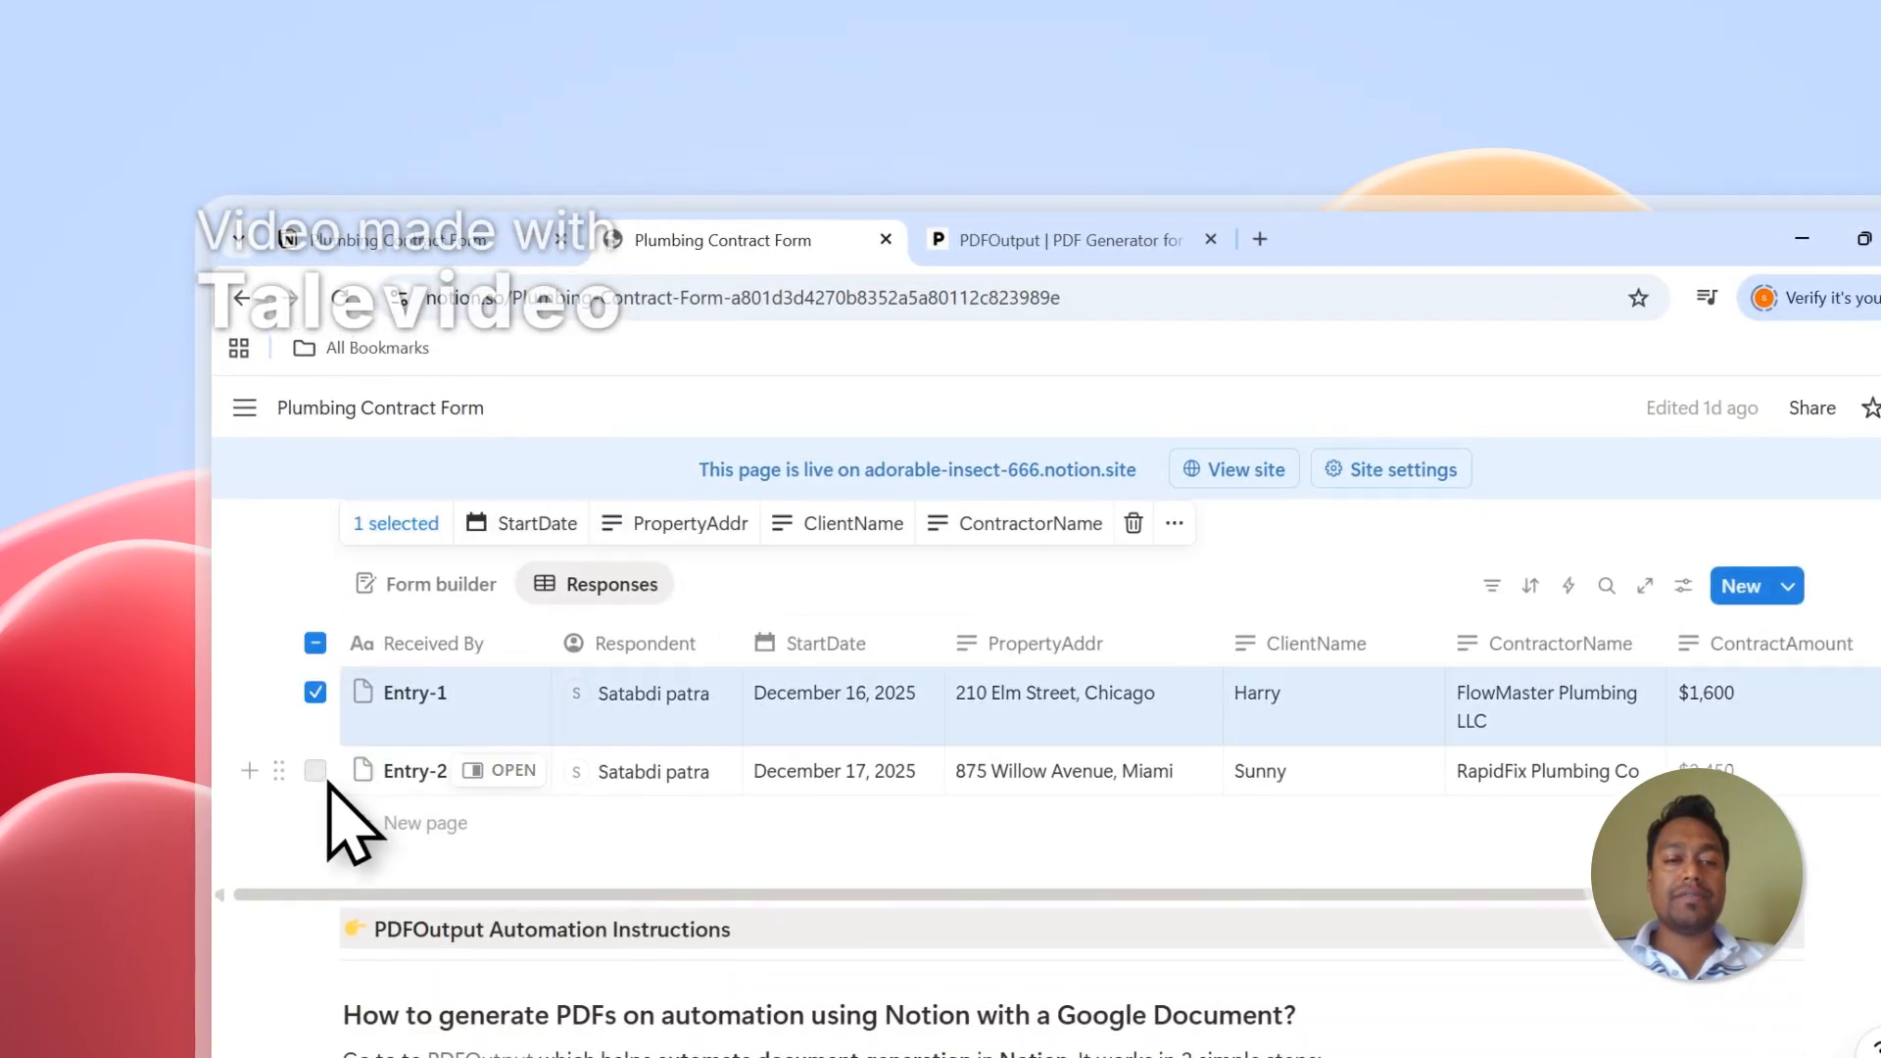
click(314, 771)
click(316, 644)
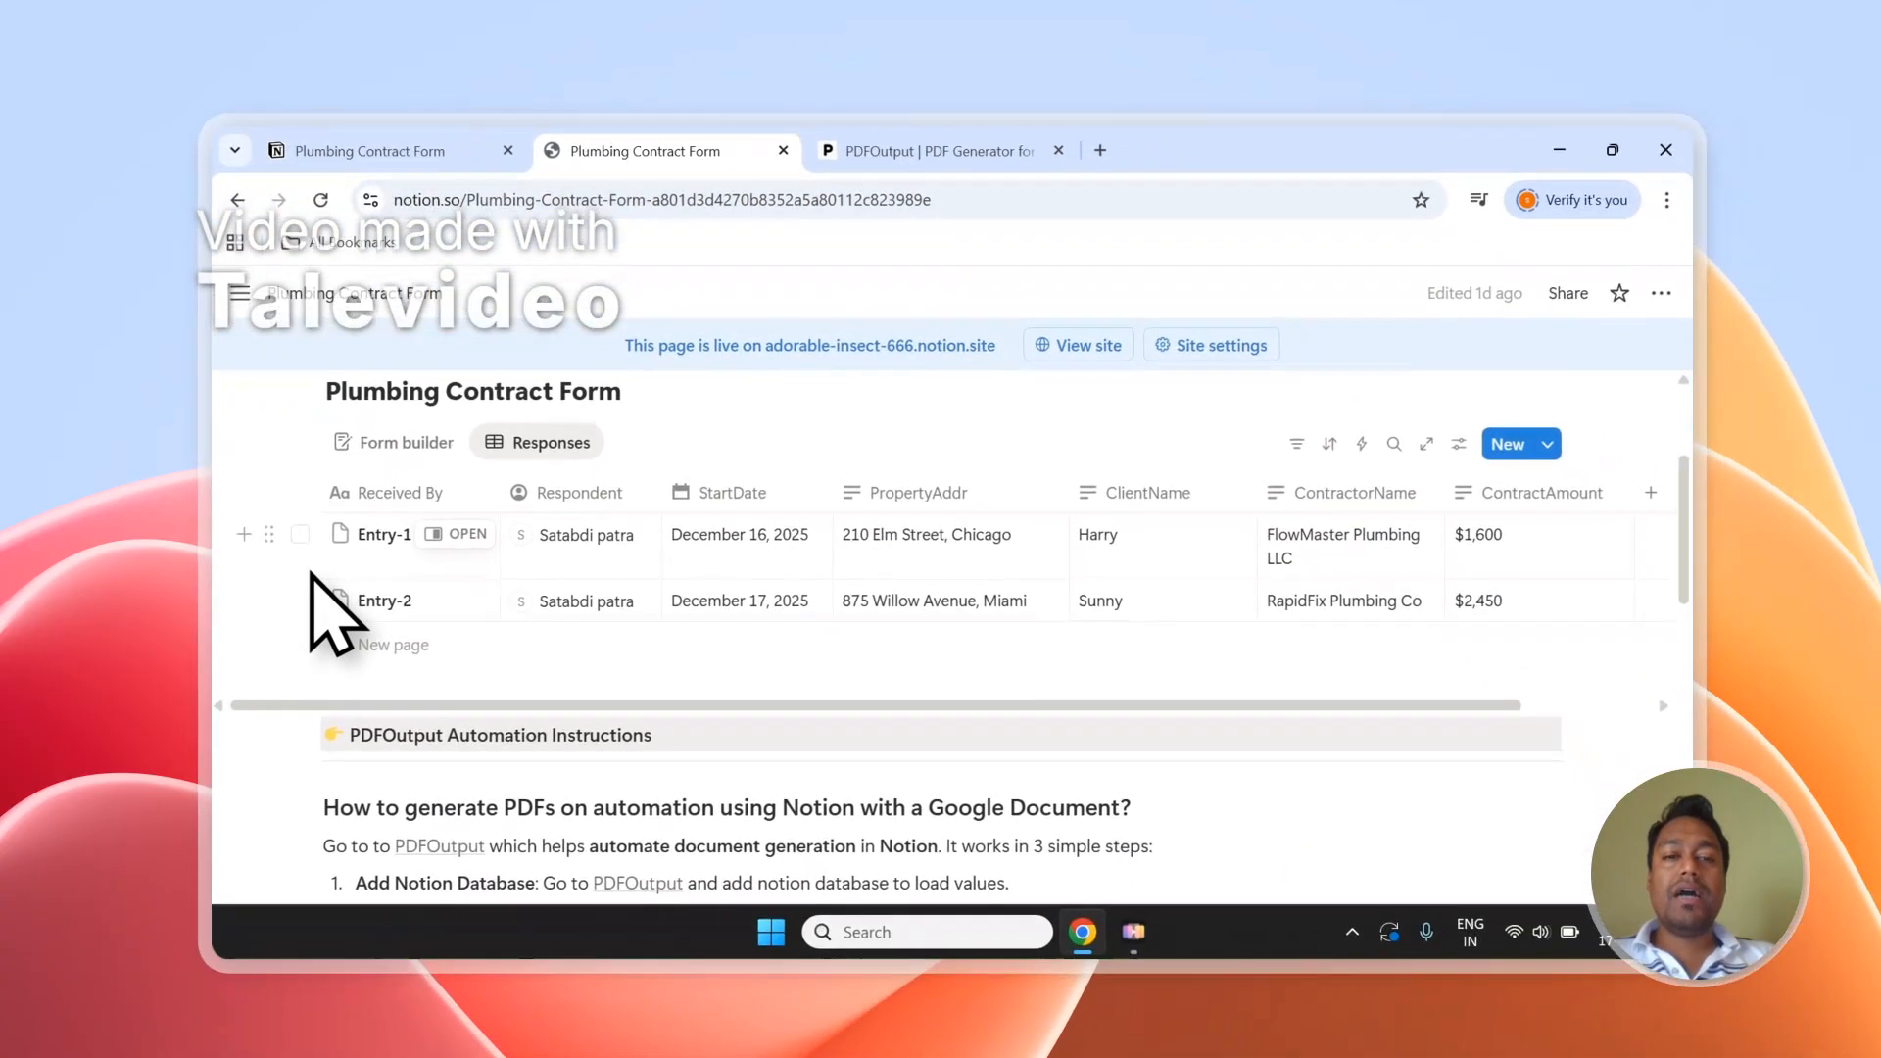
scroll(328, 725, up, 2)
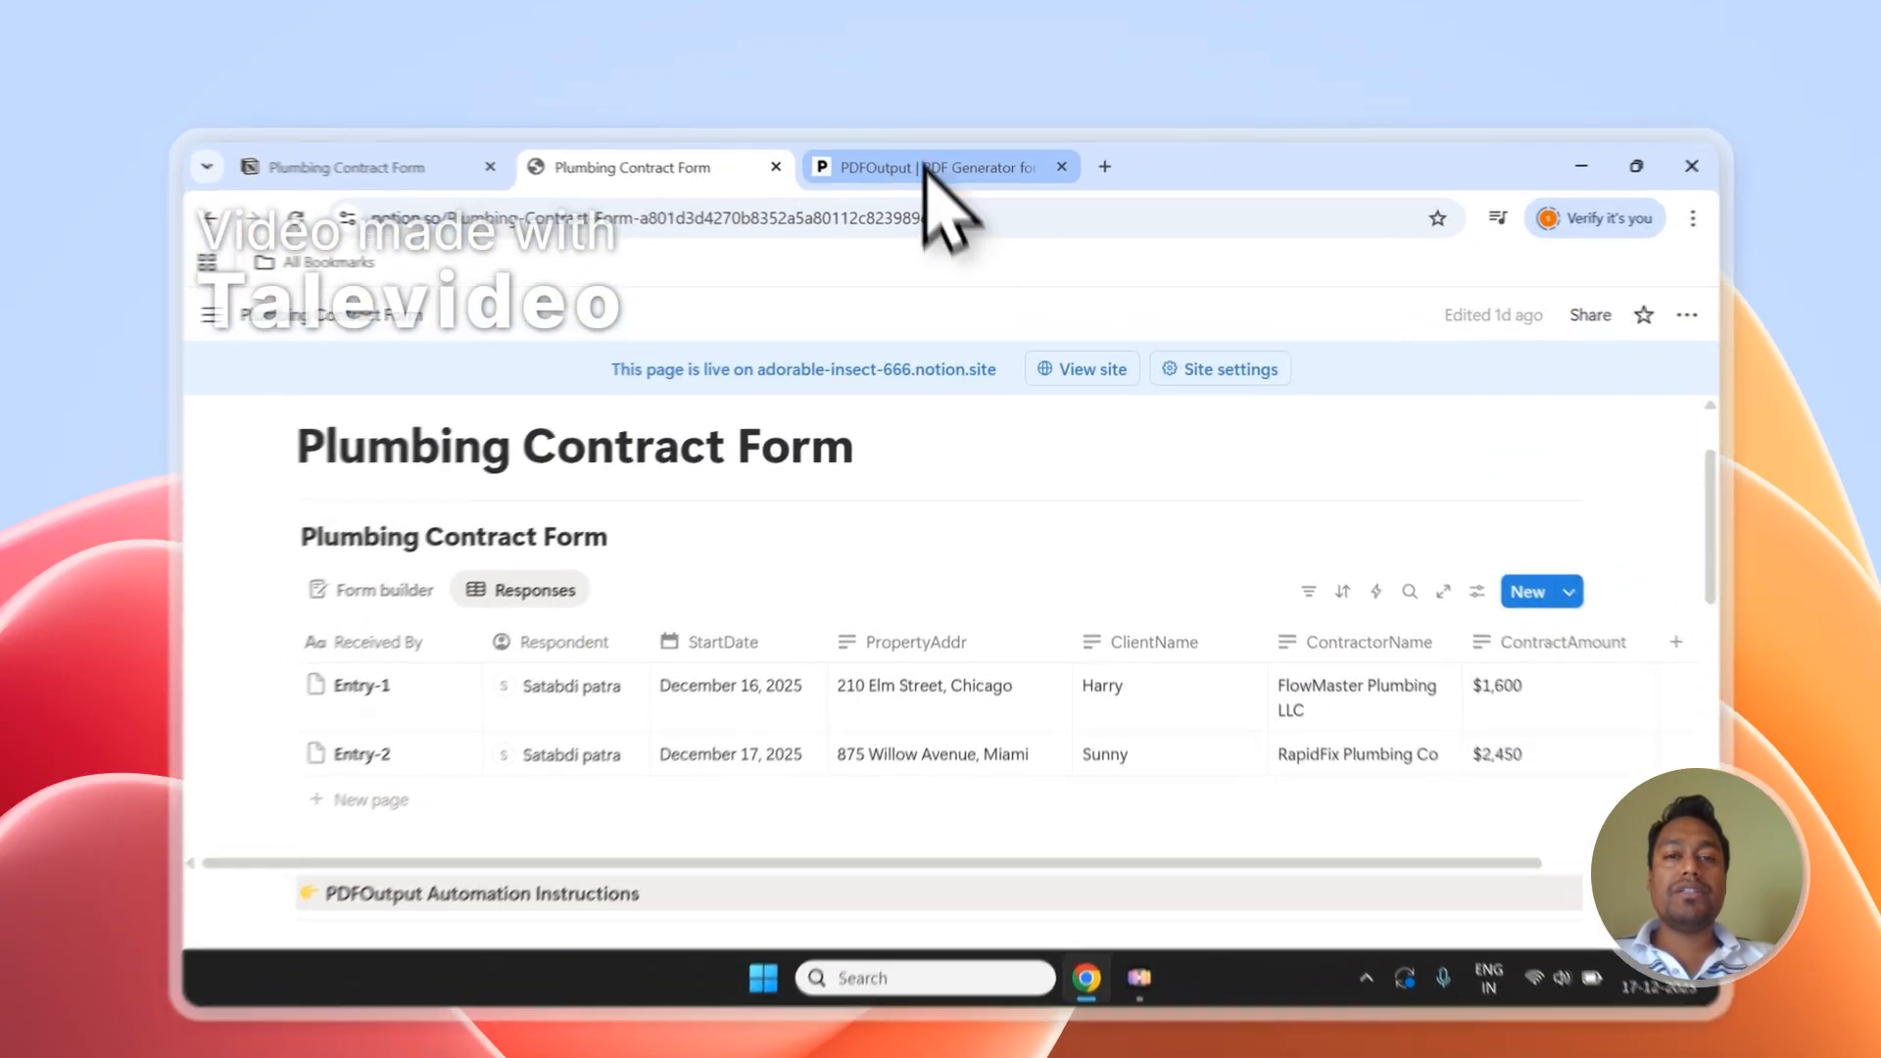
Read the PDFOutput homepage headline about generating PDFs from Google Docs using Notion Database, and recheck the form responses in Notion.
click(921, 143)
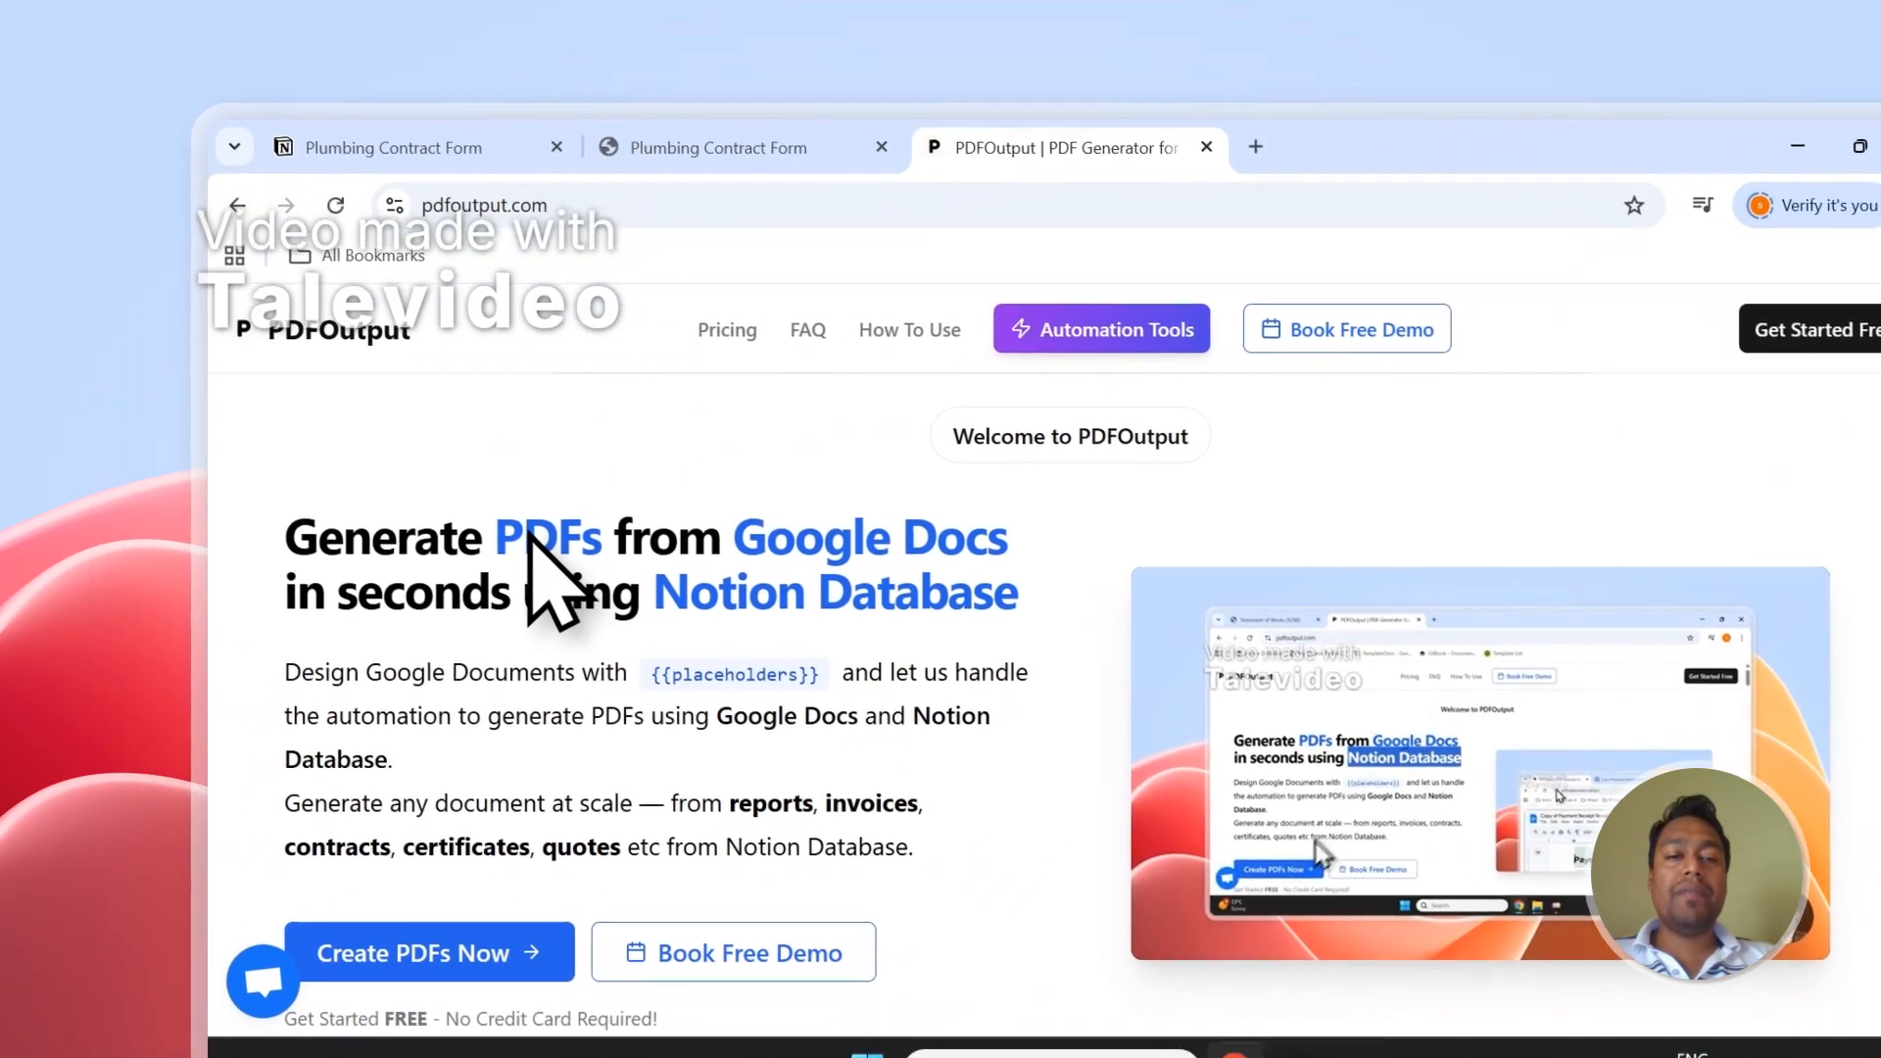
drag(501, 536, 598, 536)
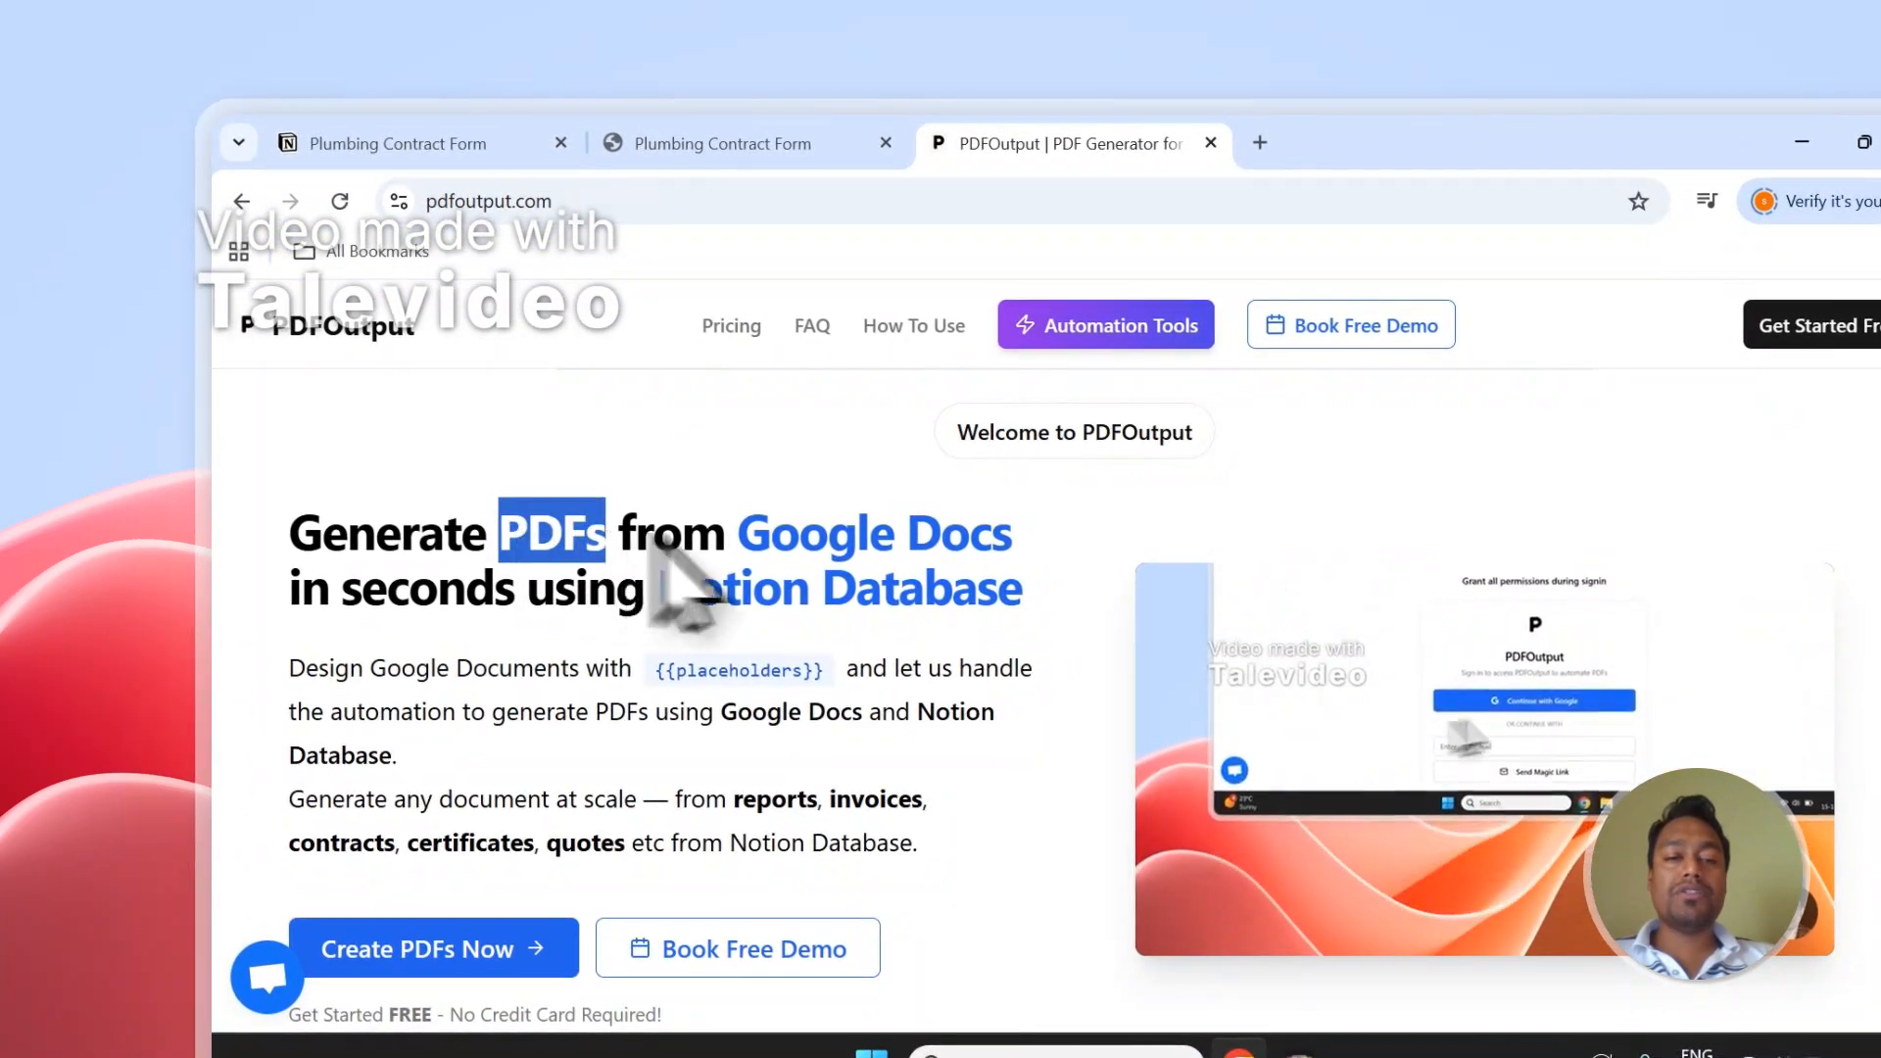
click(756, 542)
drag(760, 542, 1000, 575)
drag(658, 588, 1027, 602)
drag(739, 536, 1009, 545)
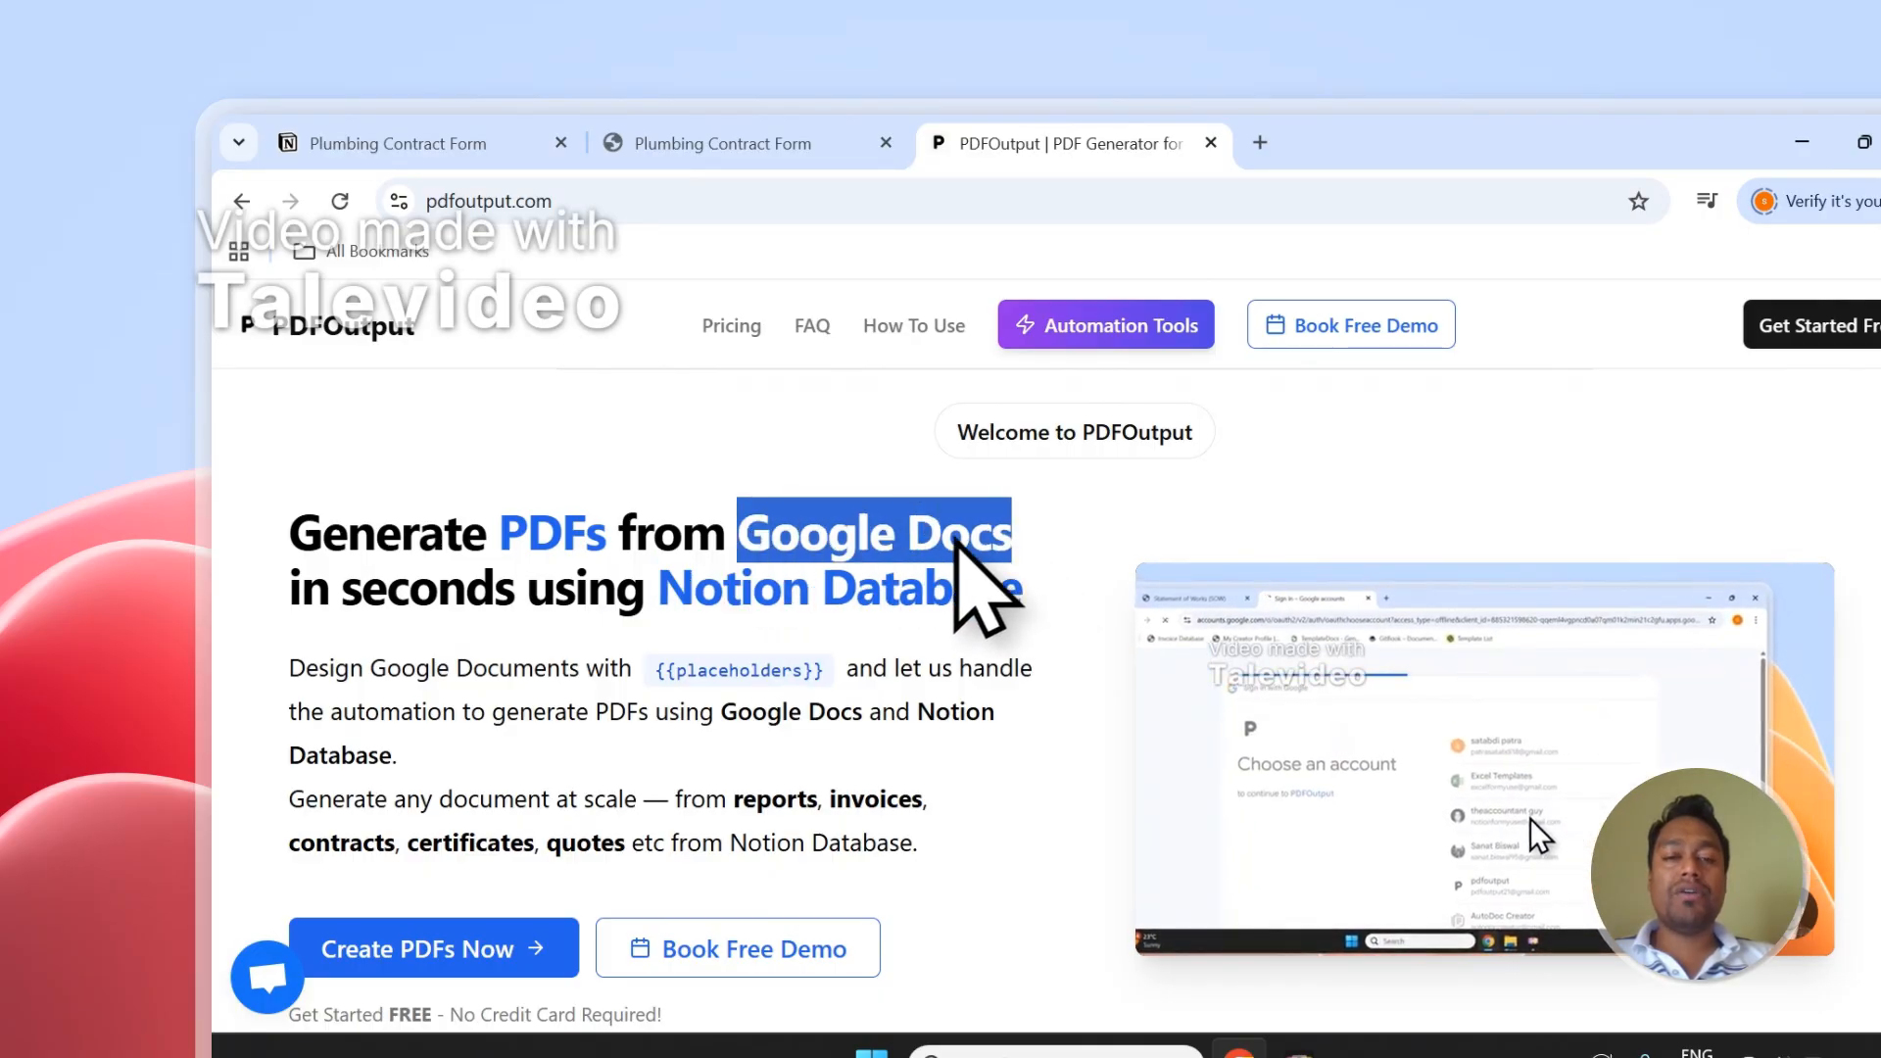
scroll(862, 545, down, 2)
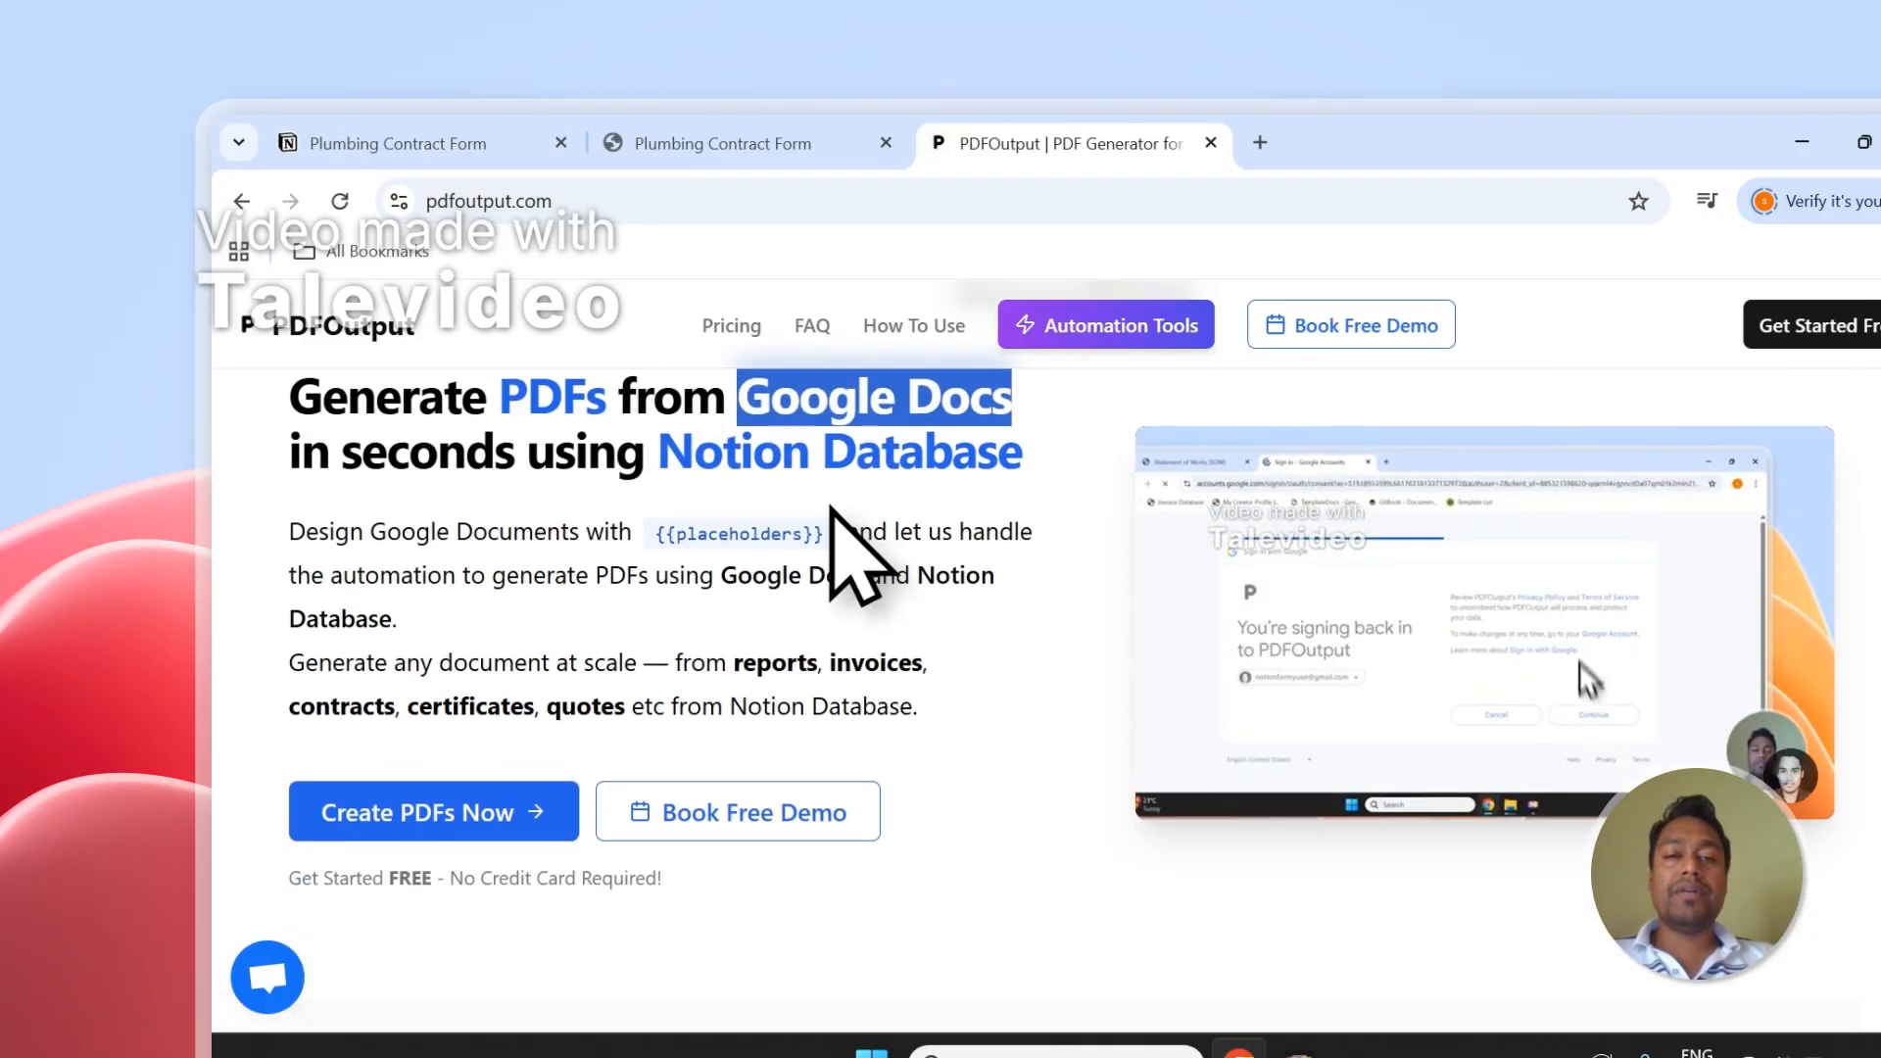
click(722, 155)
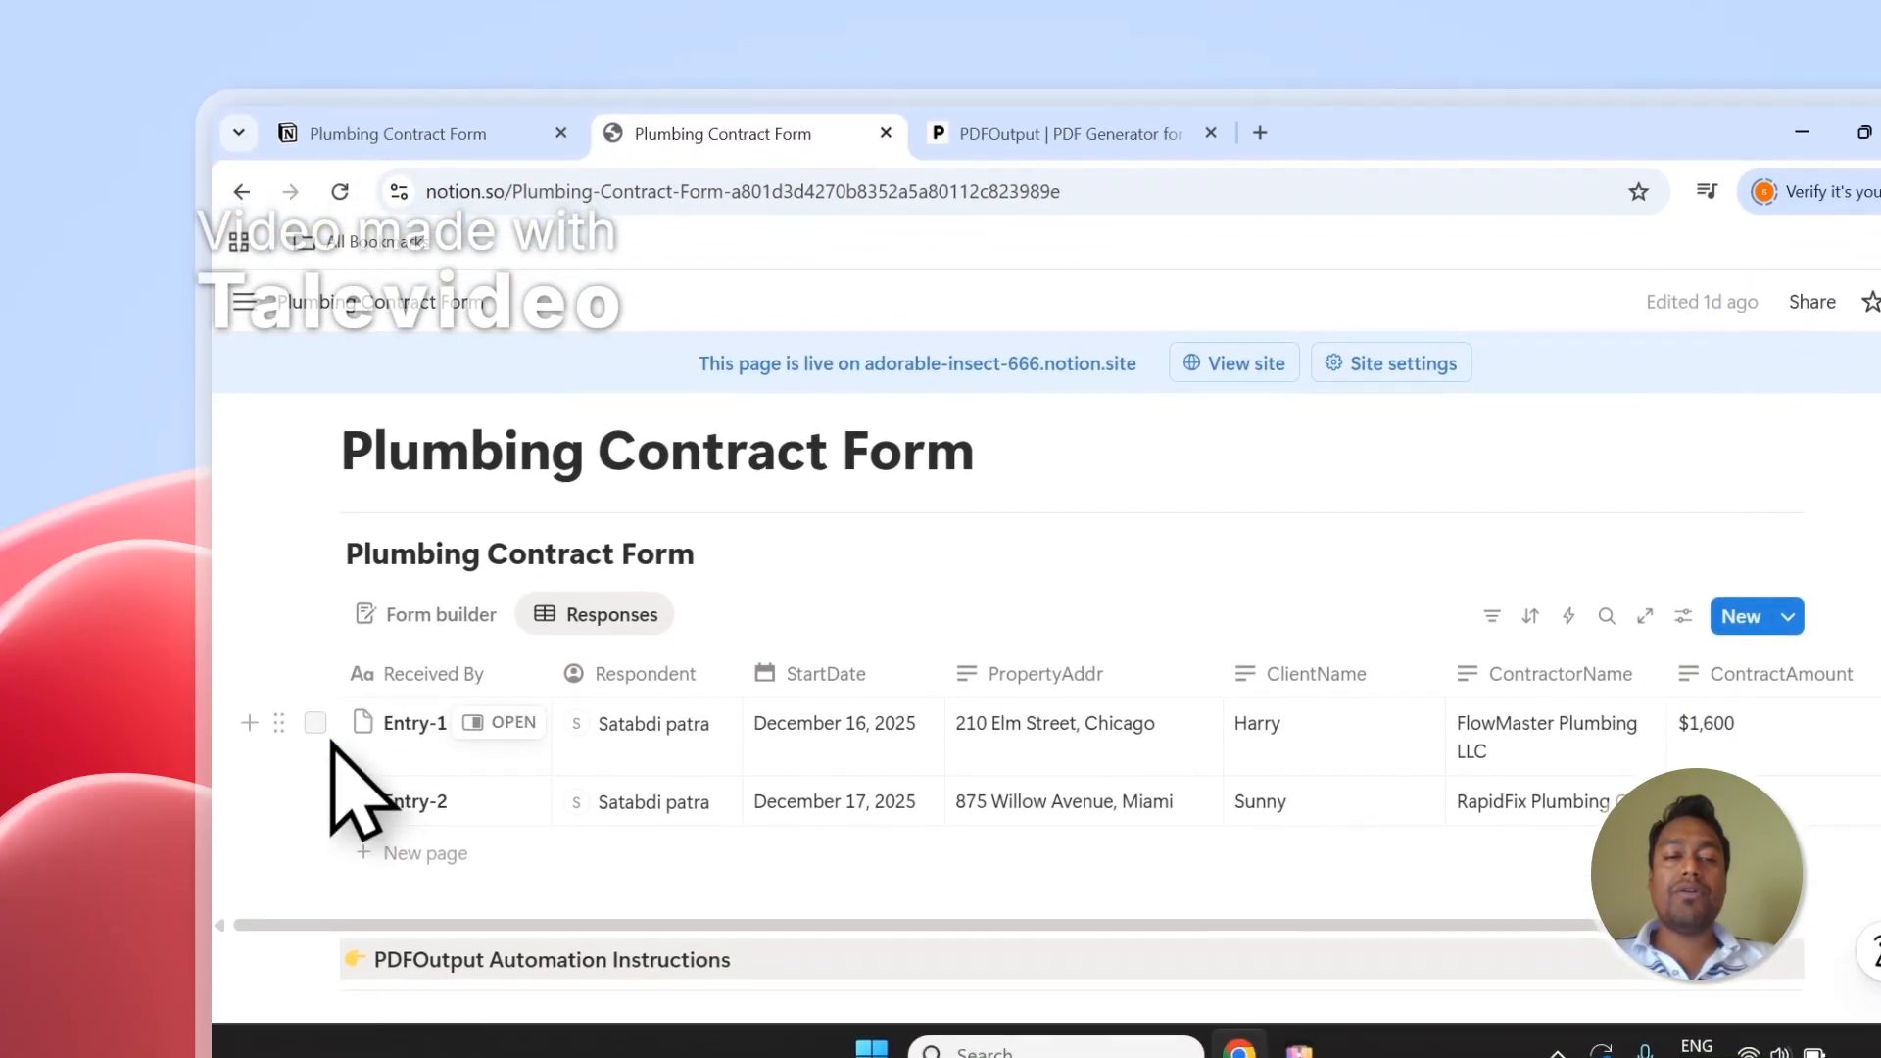
click(980, 133)
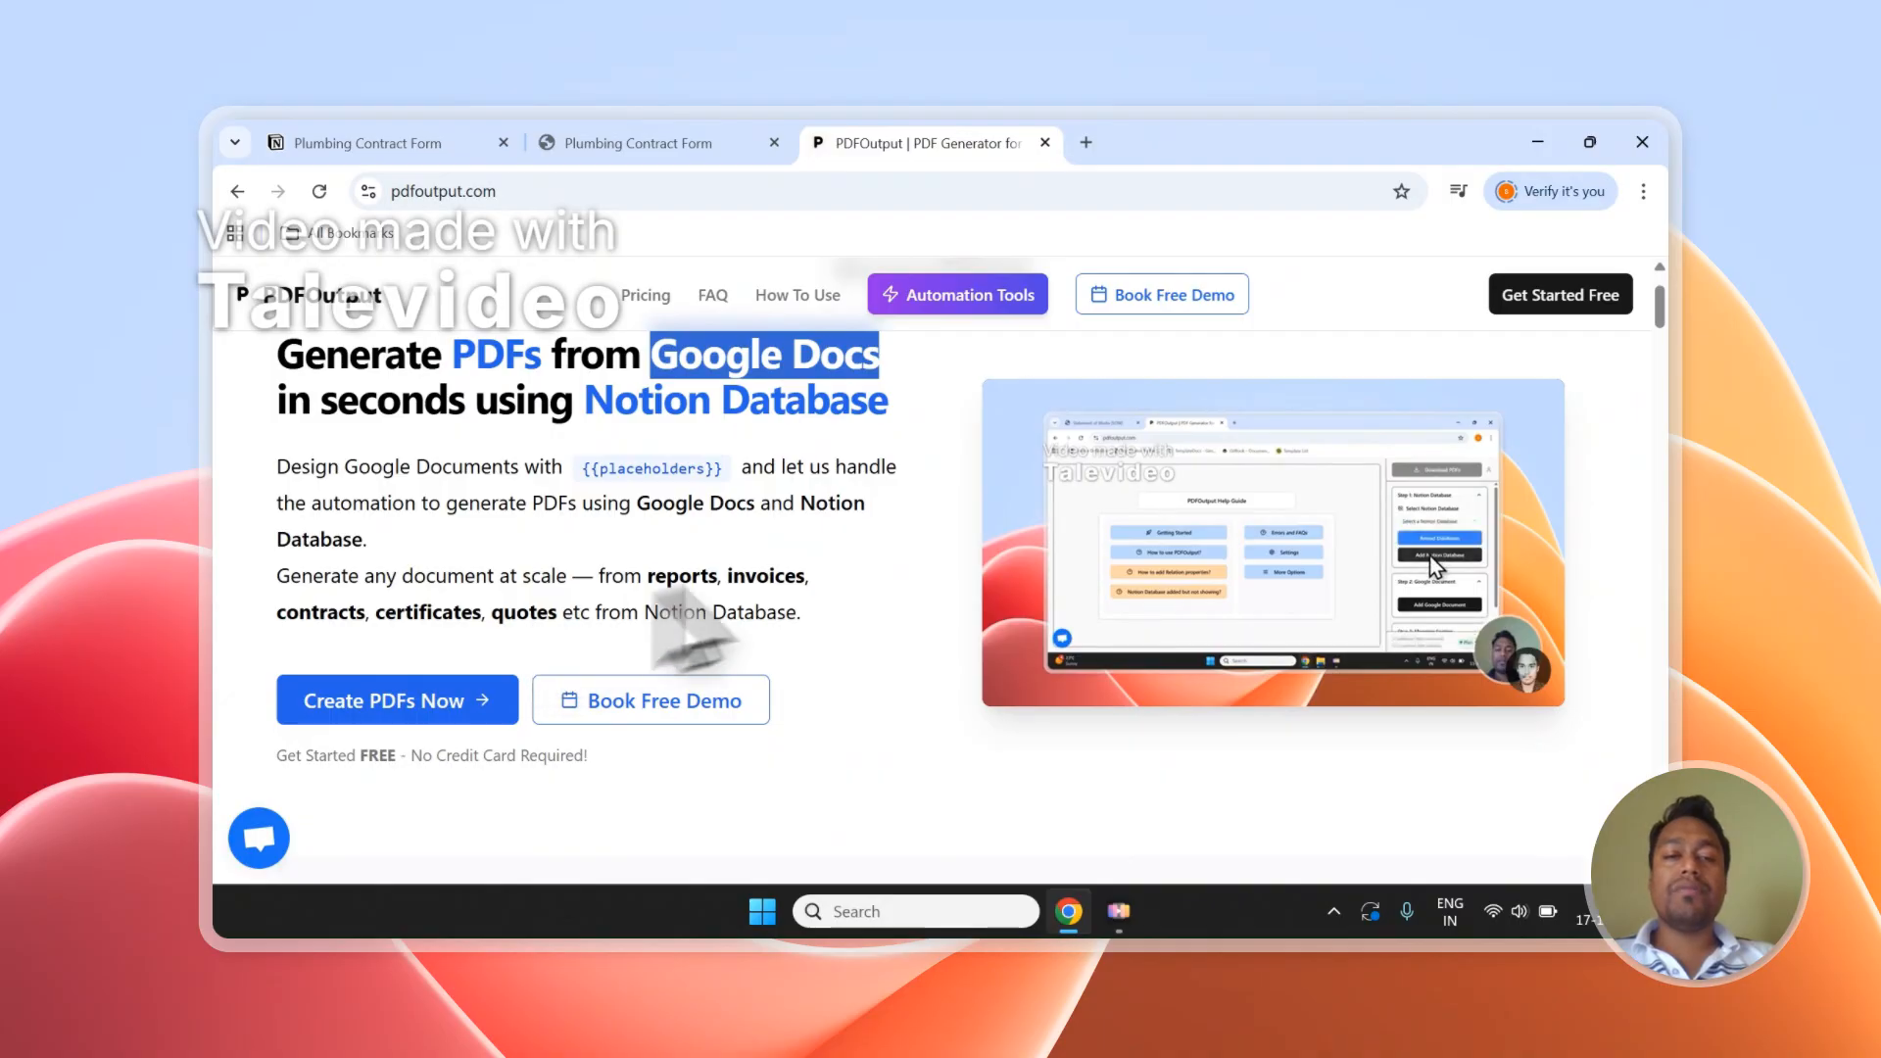
Sign in to PDFOutput with an existing Google account, starting from the homepage's Create PDFs Now option.
scroll(546, 559, up, 1)
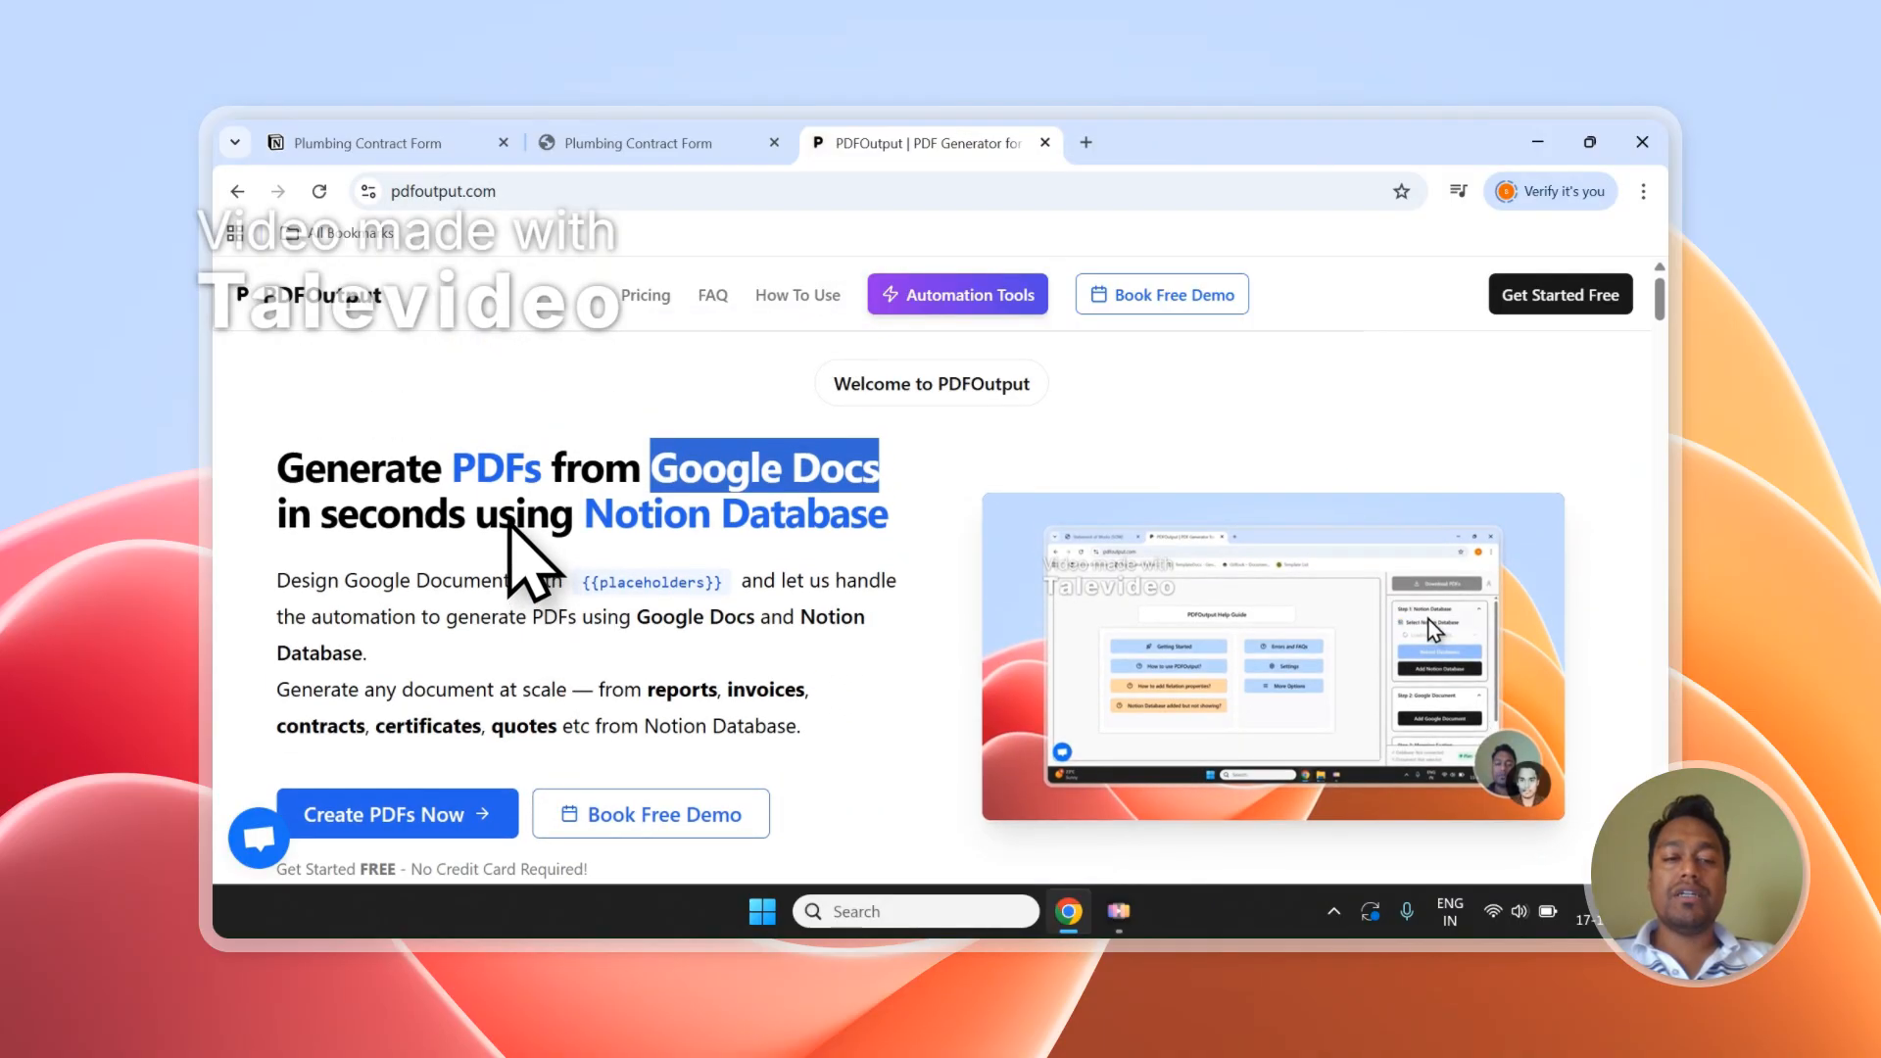
scroll(509, 524, down, 1)
click(412, 697)
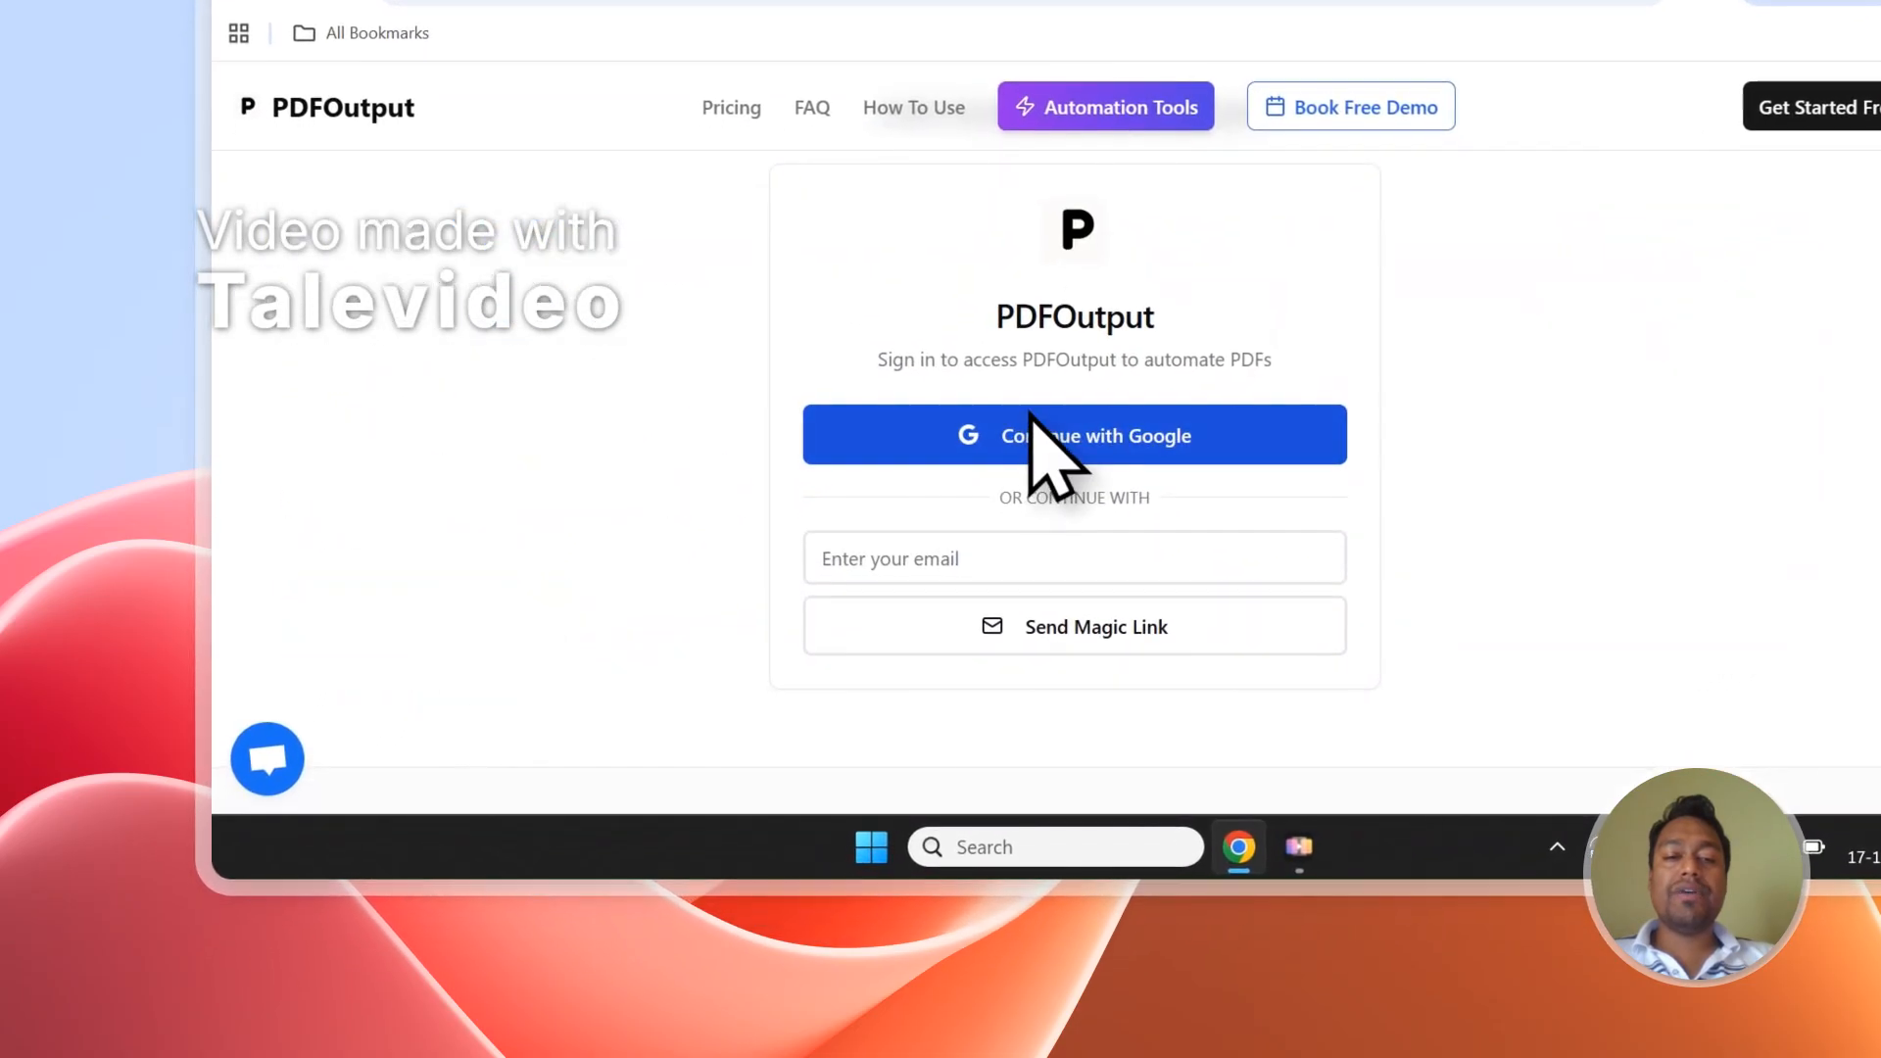
click(1031, 415)
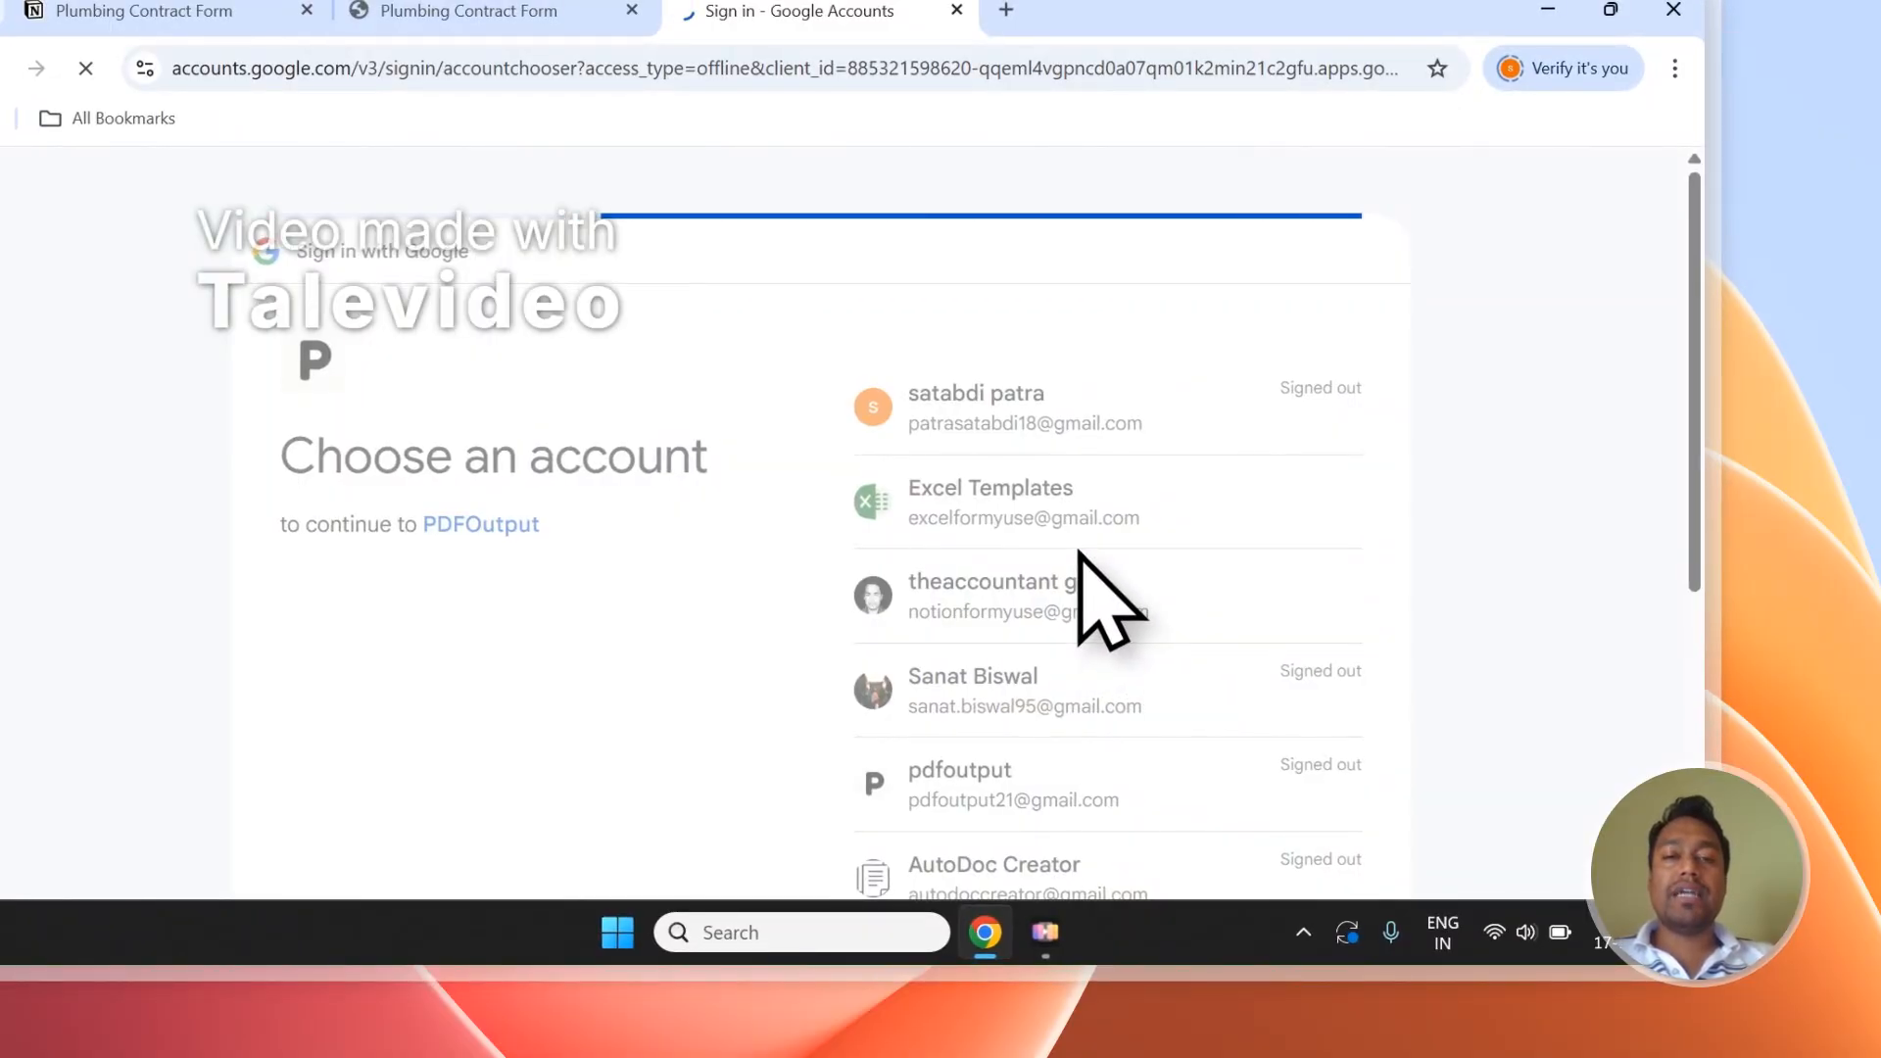
click(1242, 704)
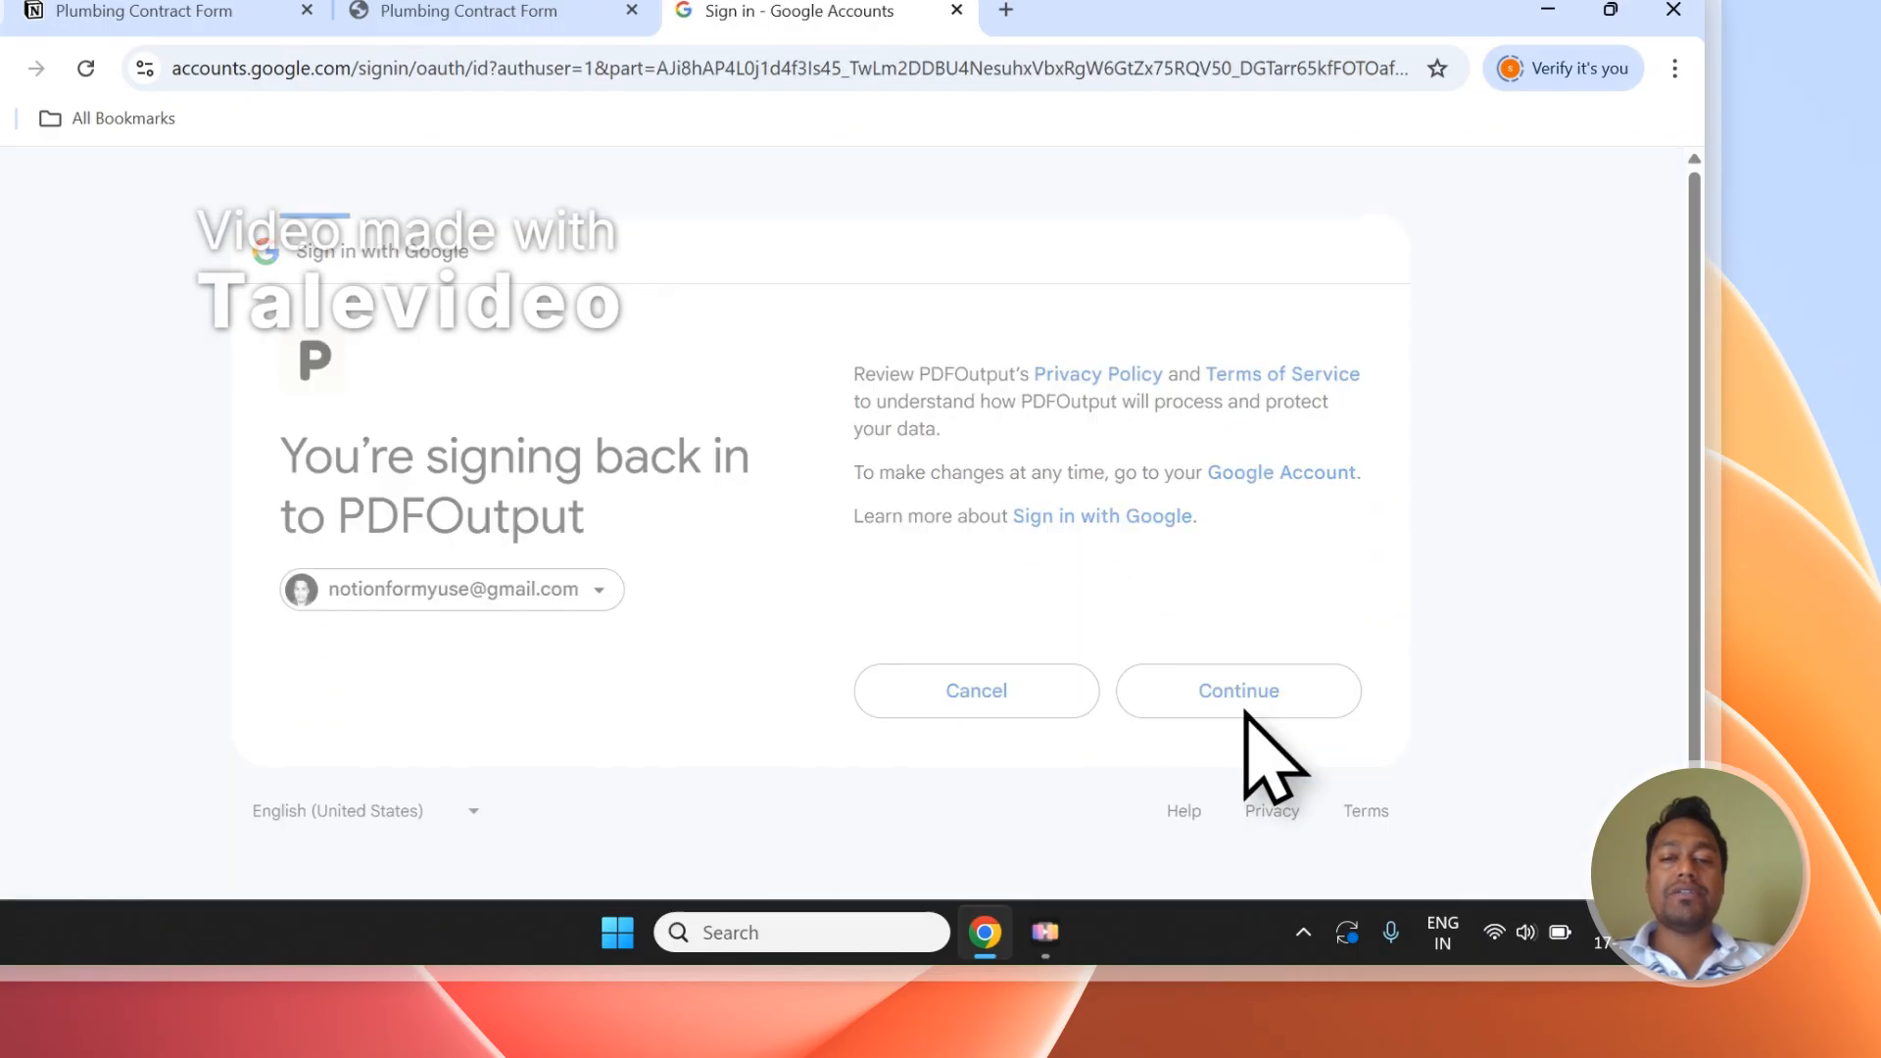
scroll(1245, 686, down, 3)
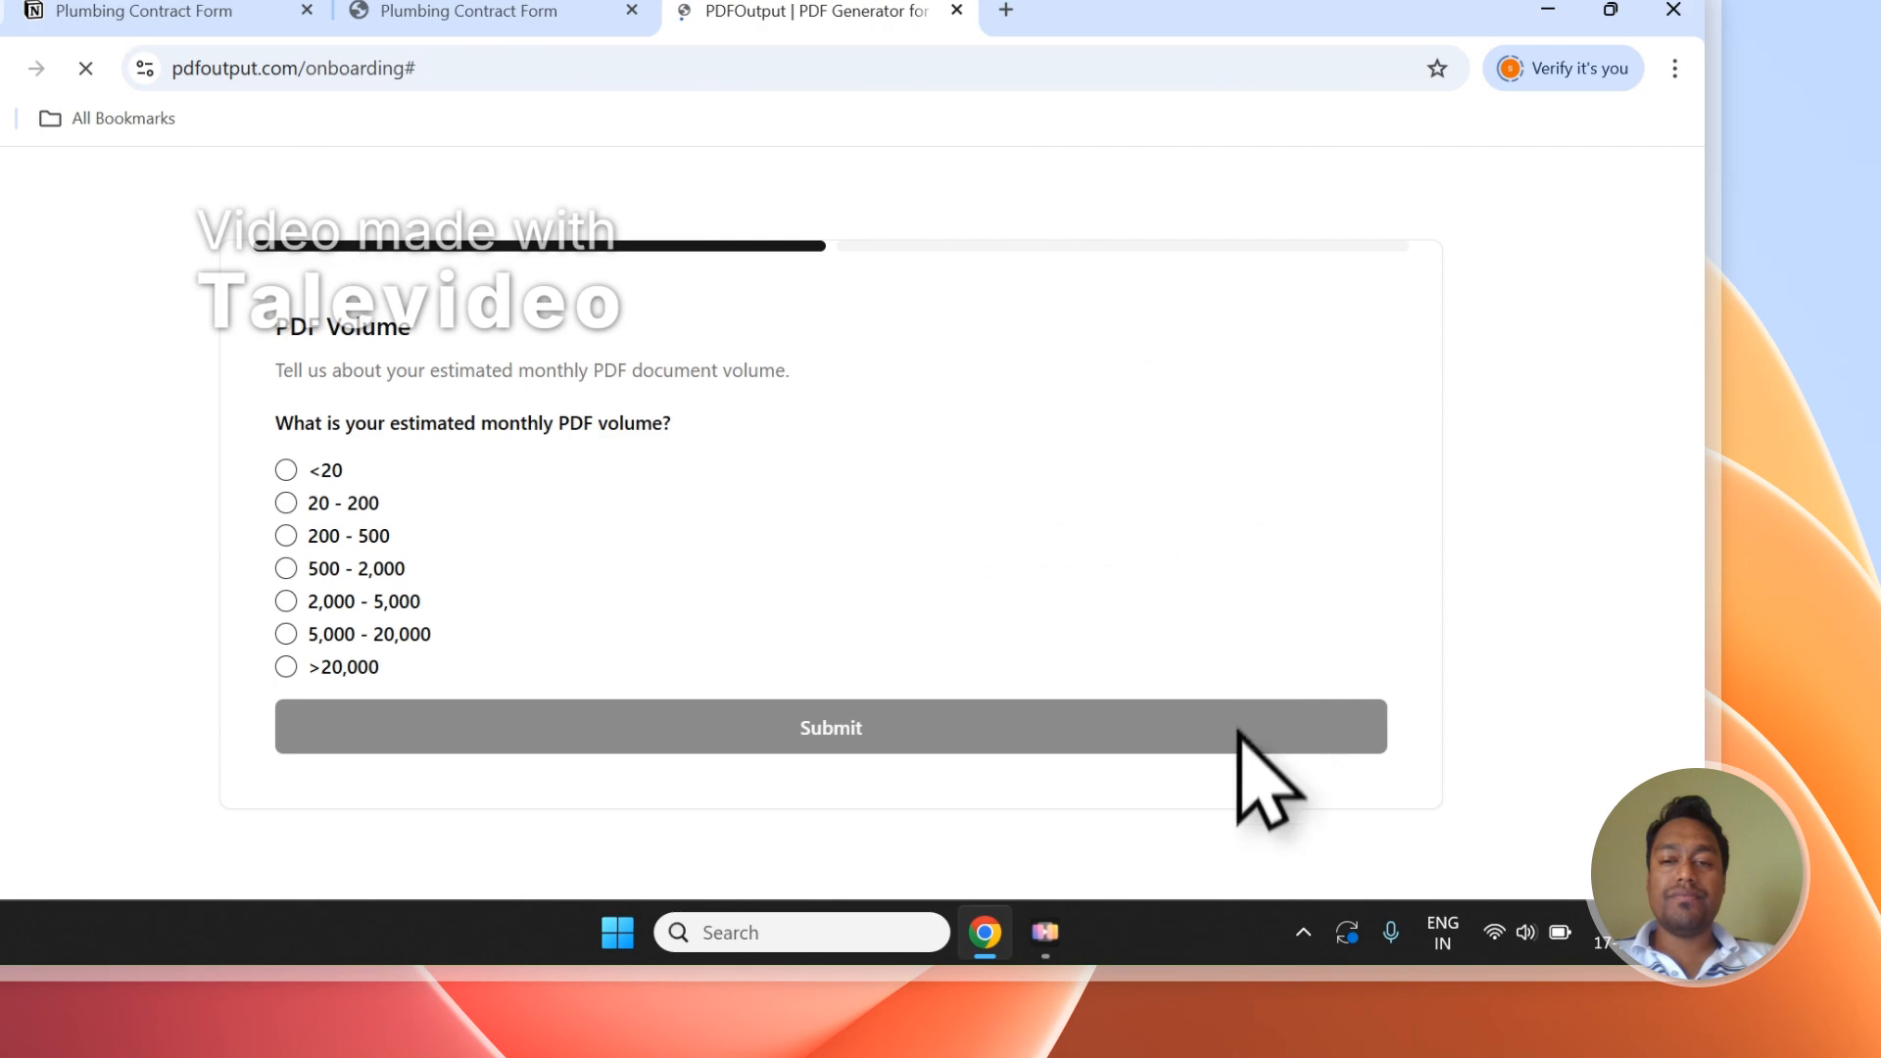
click(1239, 735)
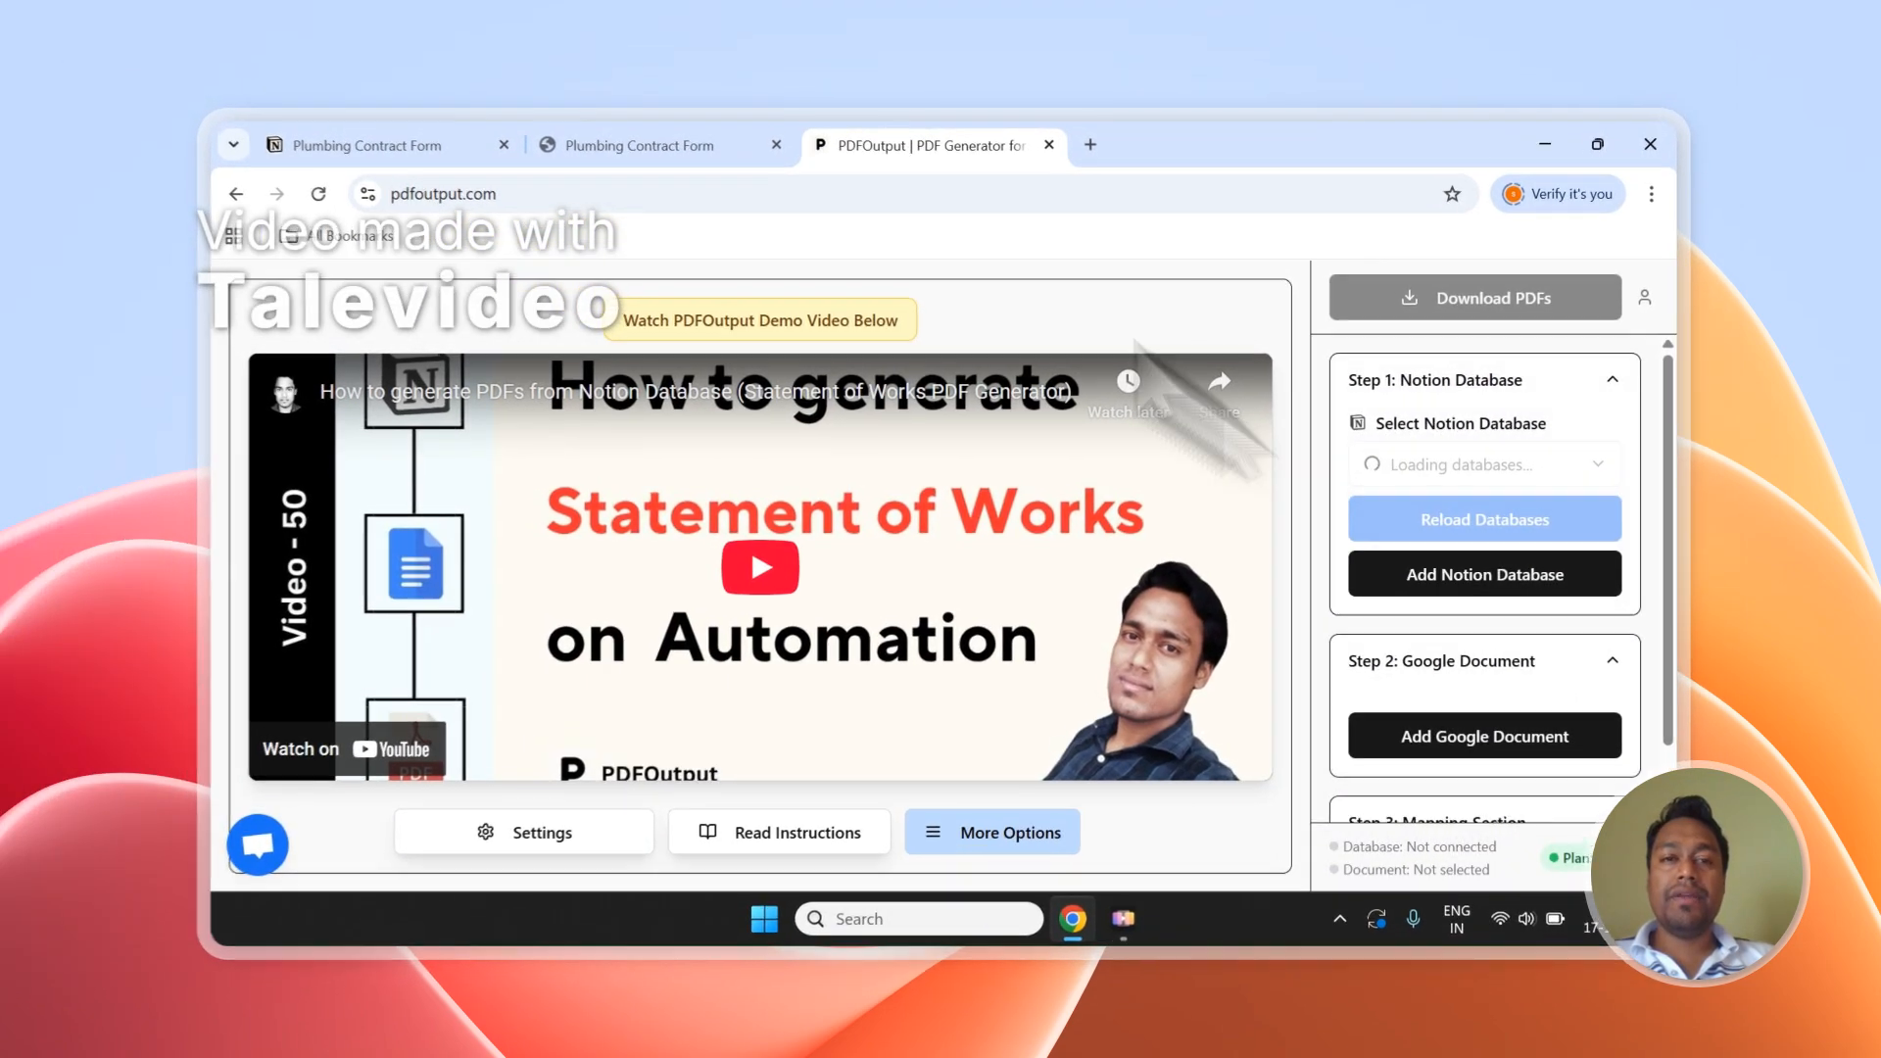
Revisit the Plumbing Contract Form page in Notion and return to PDFOutput.
click(686, 143)
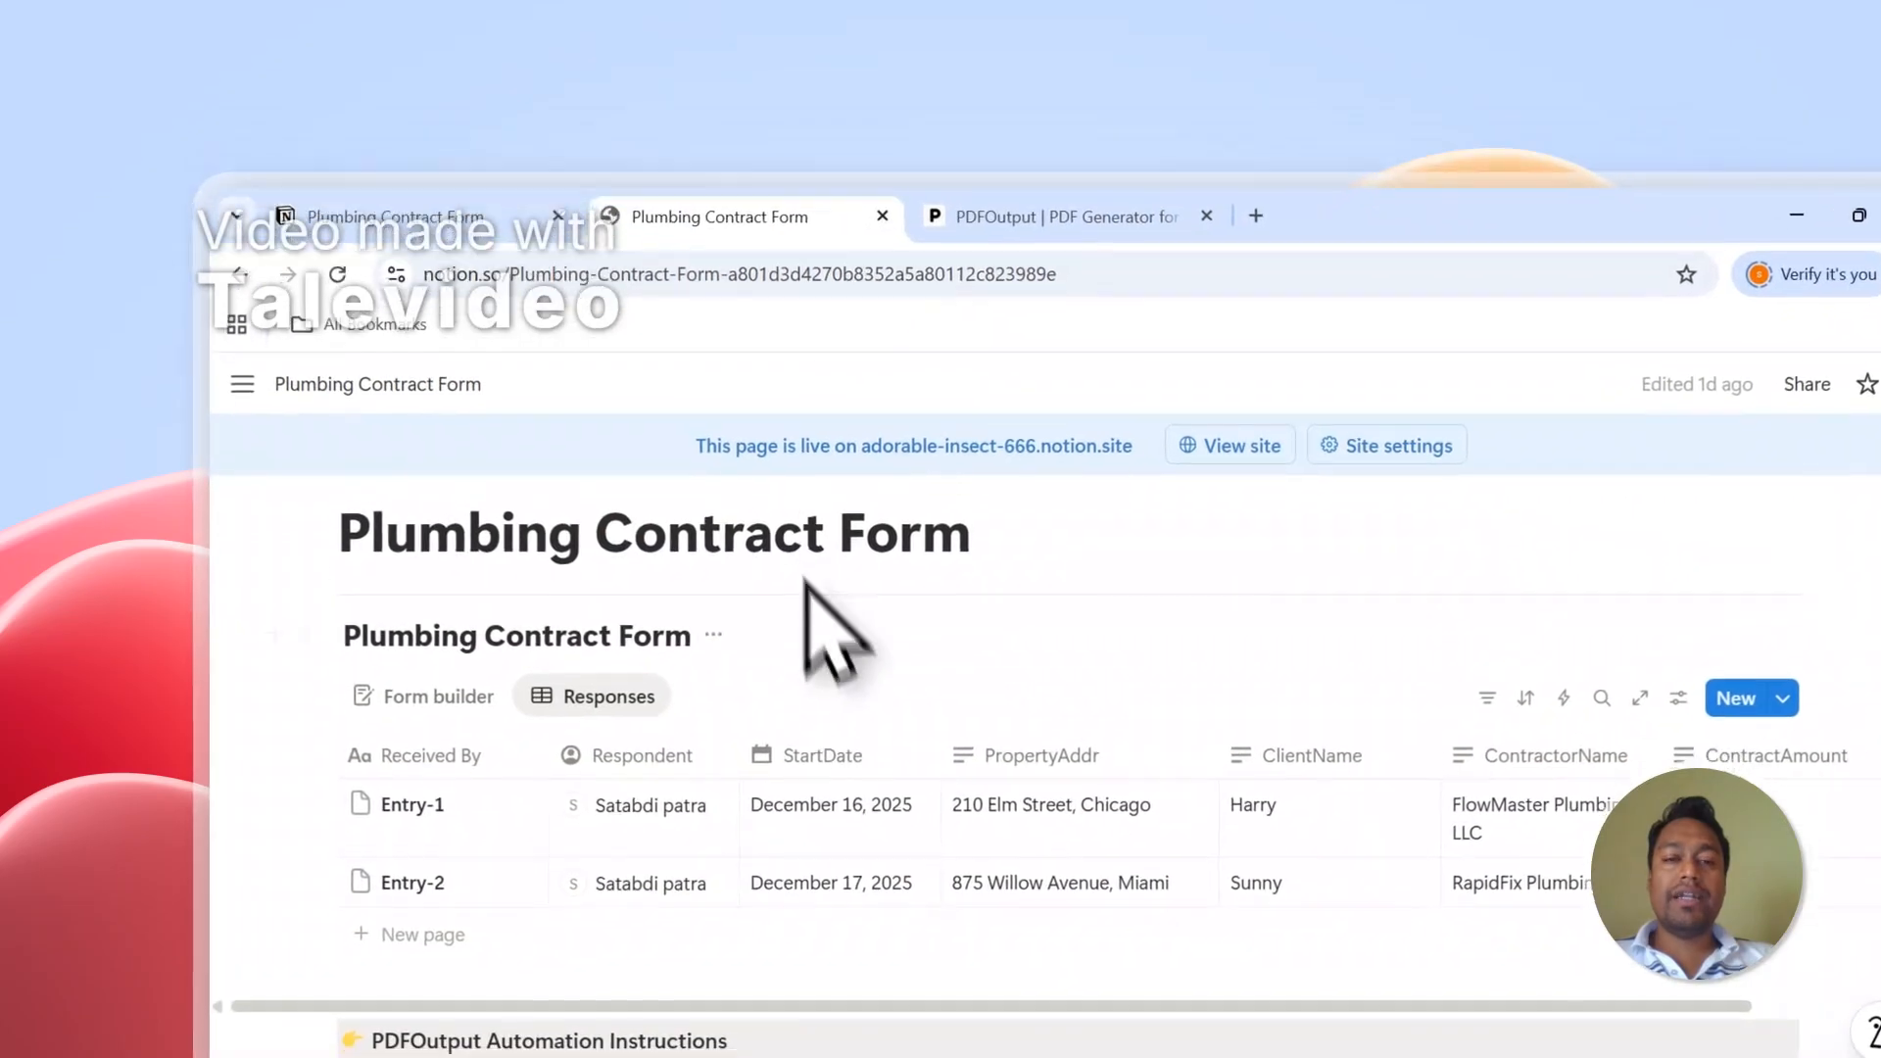
scroll(833, 587, up, 1)
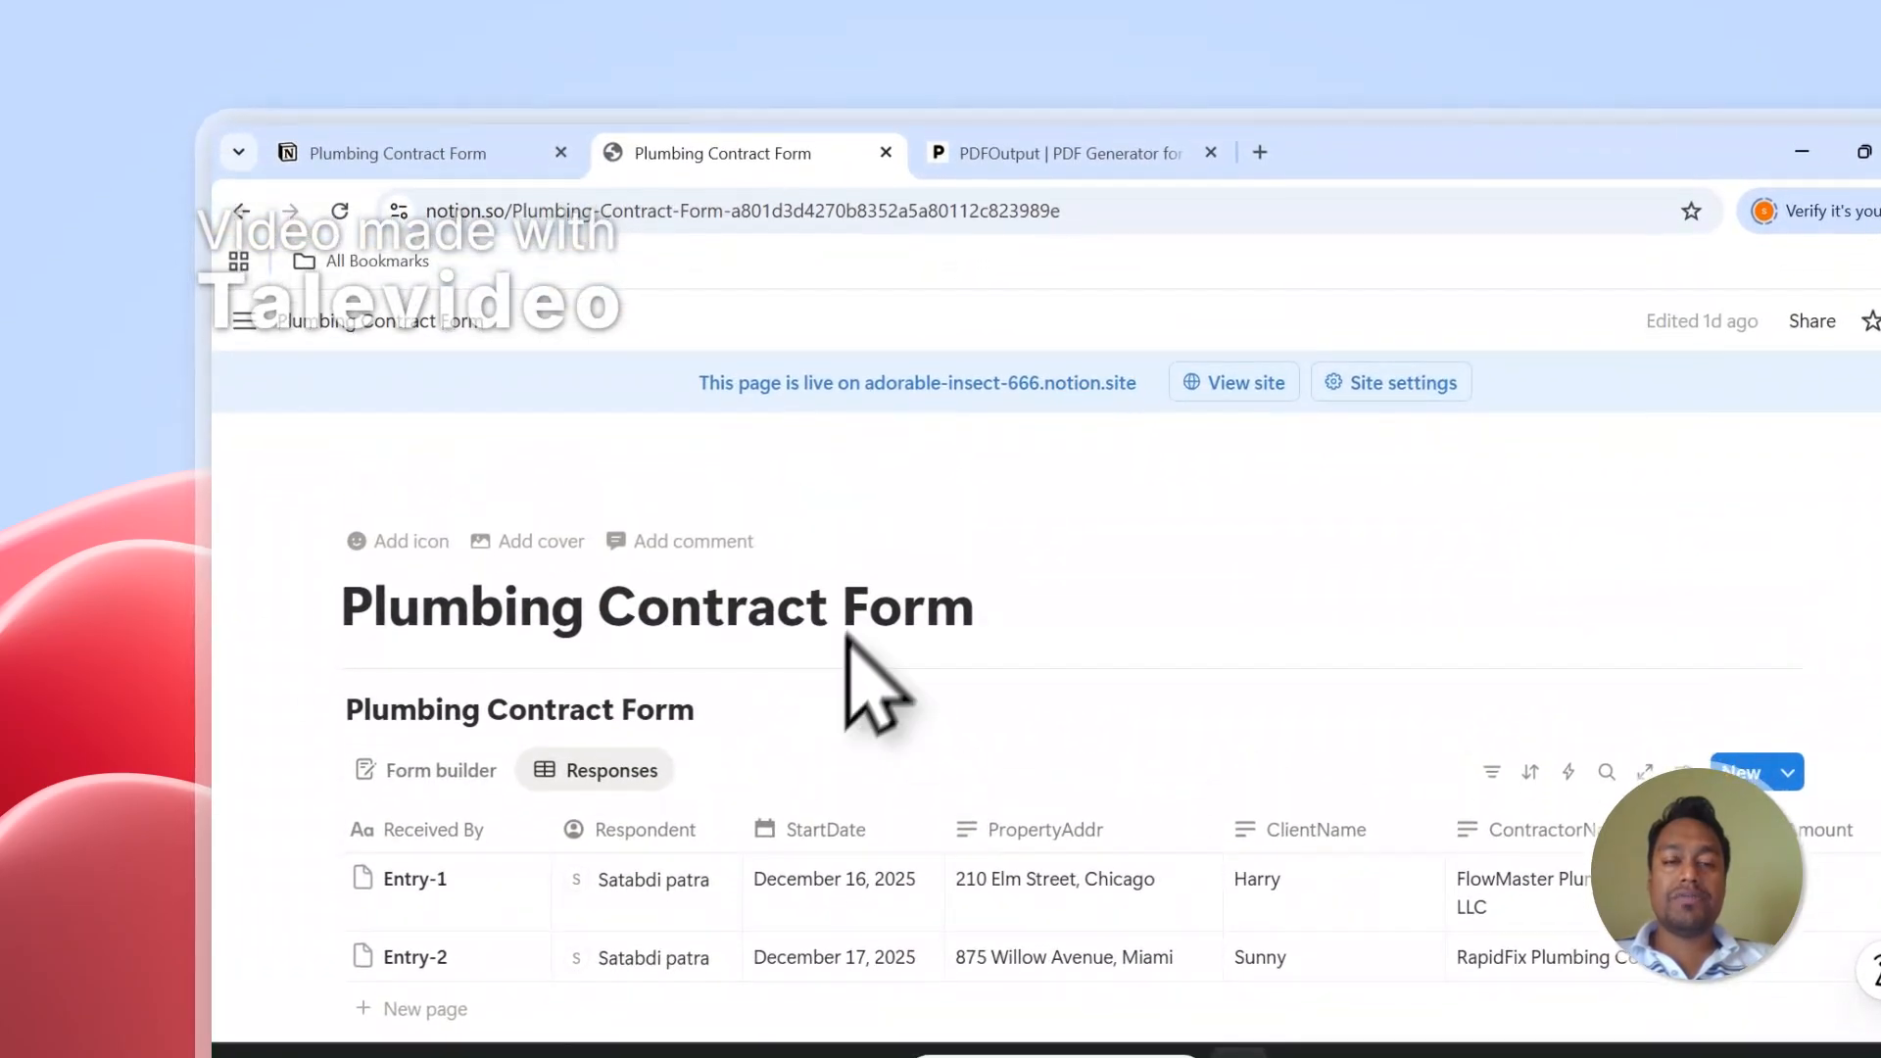
click(1048, 154)
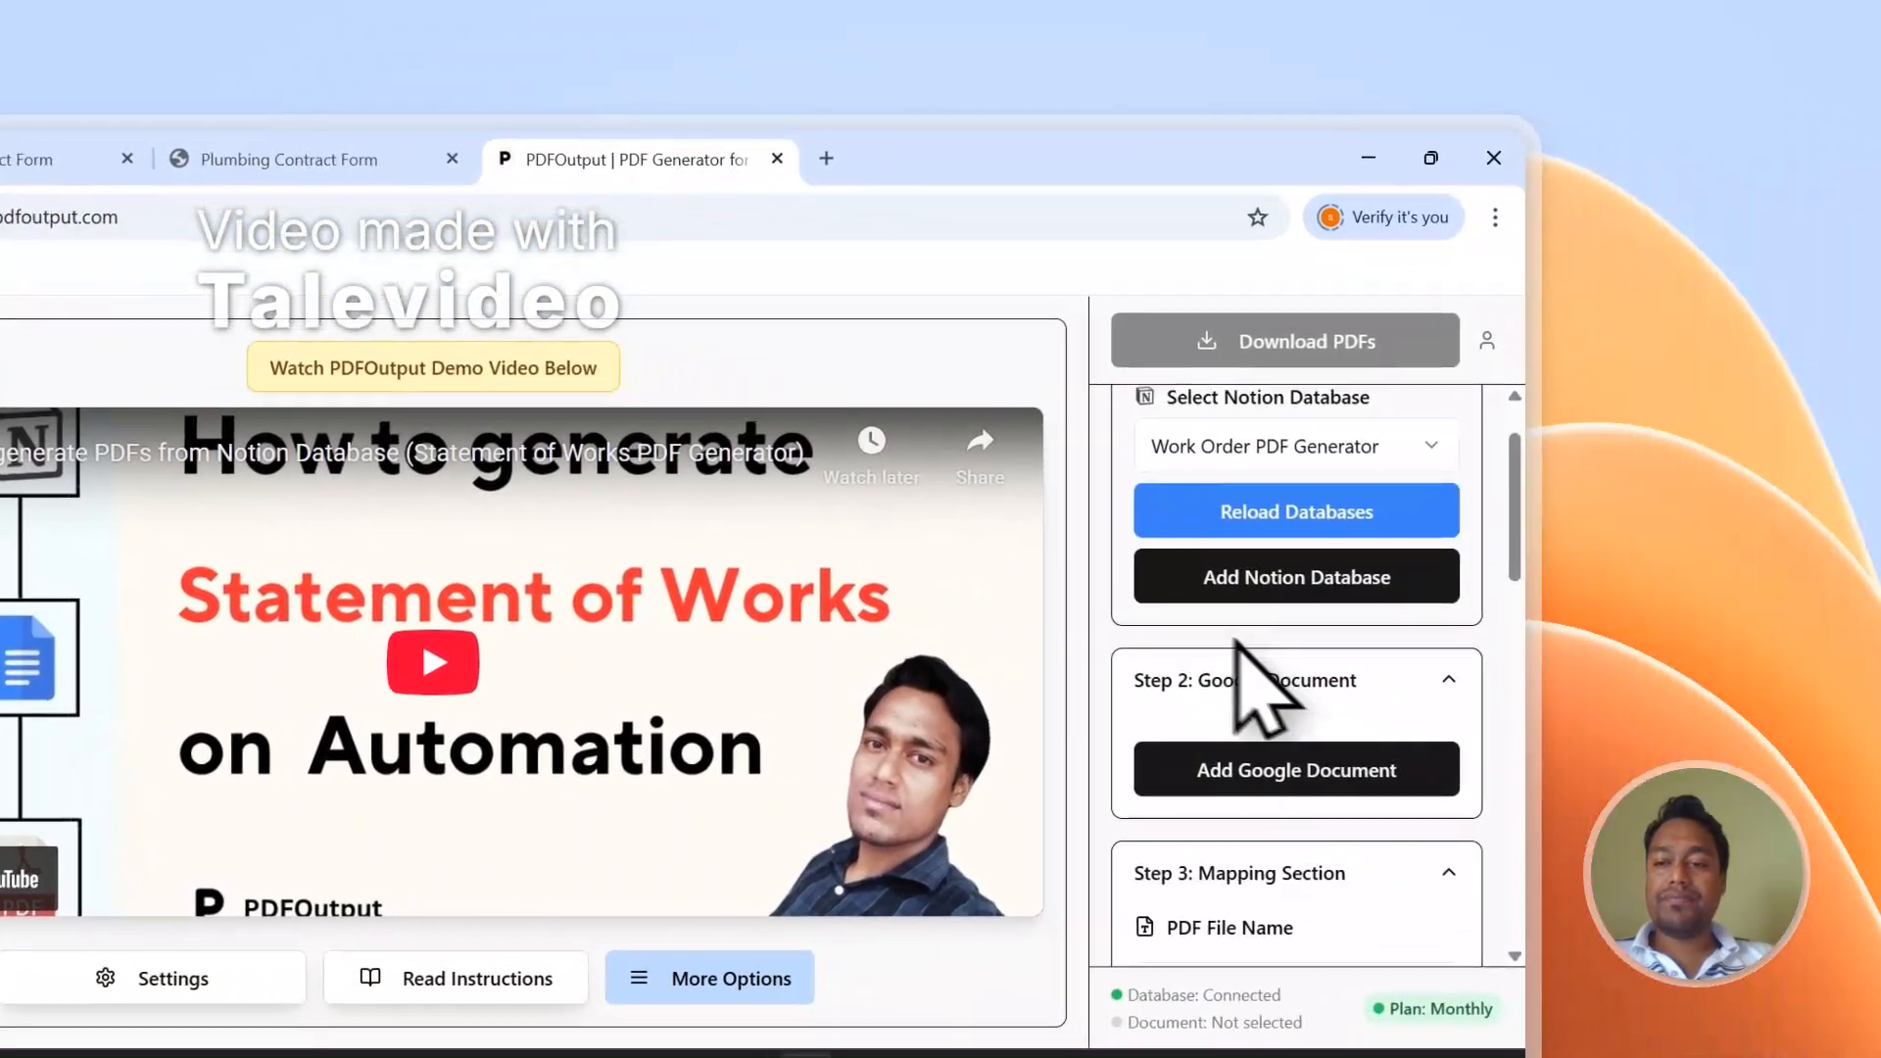
Examine PDFOutput's Notion database, Google document and mapping sections, including the list of database properties.
scroll(1236, 642, down, 1)
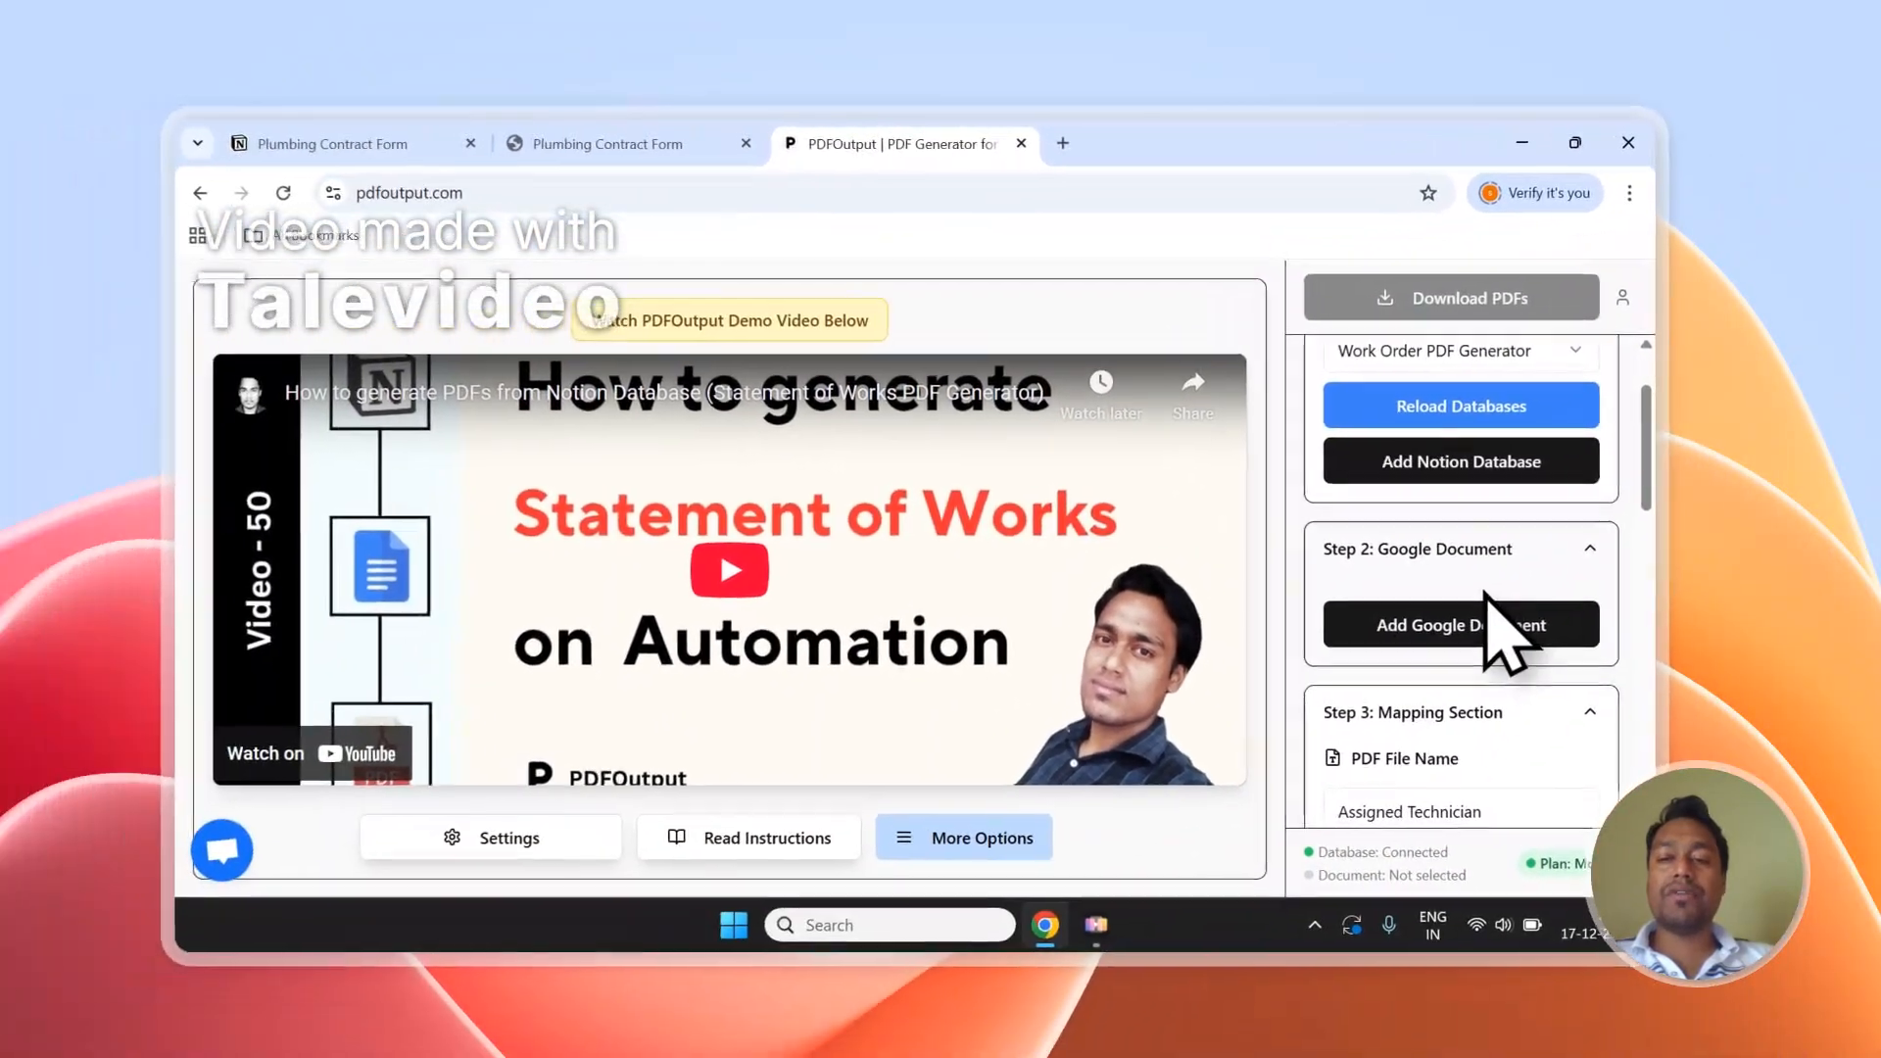
scroll(1489, 593, down, 3)
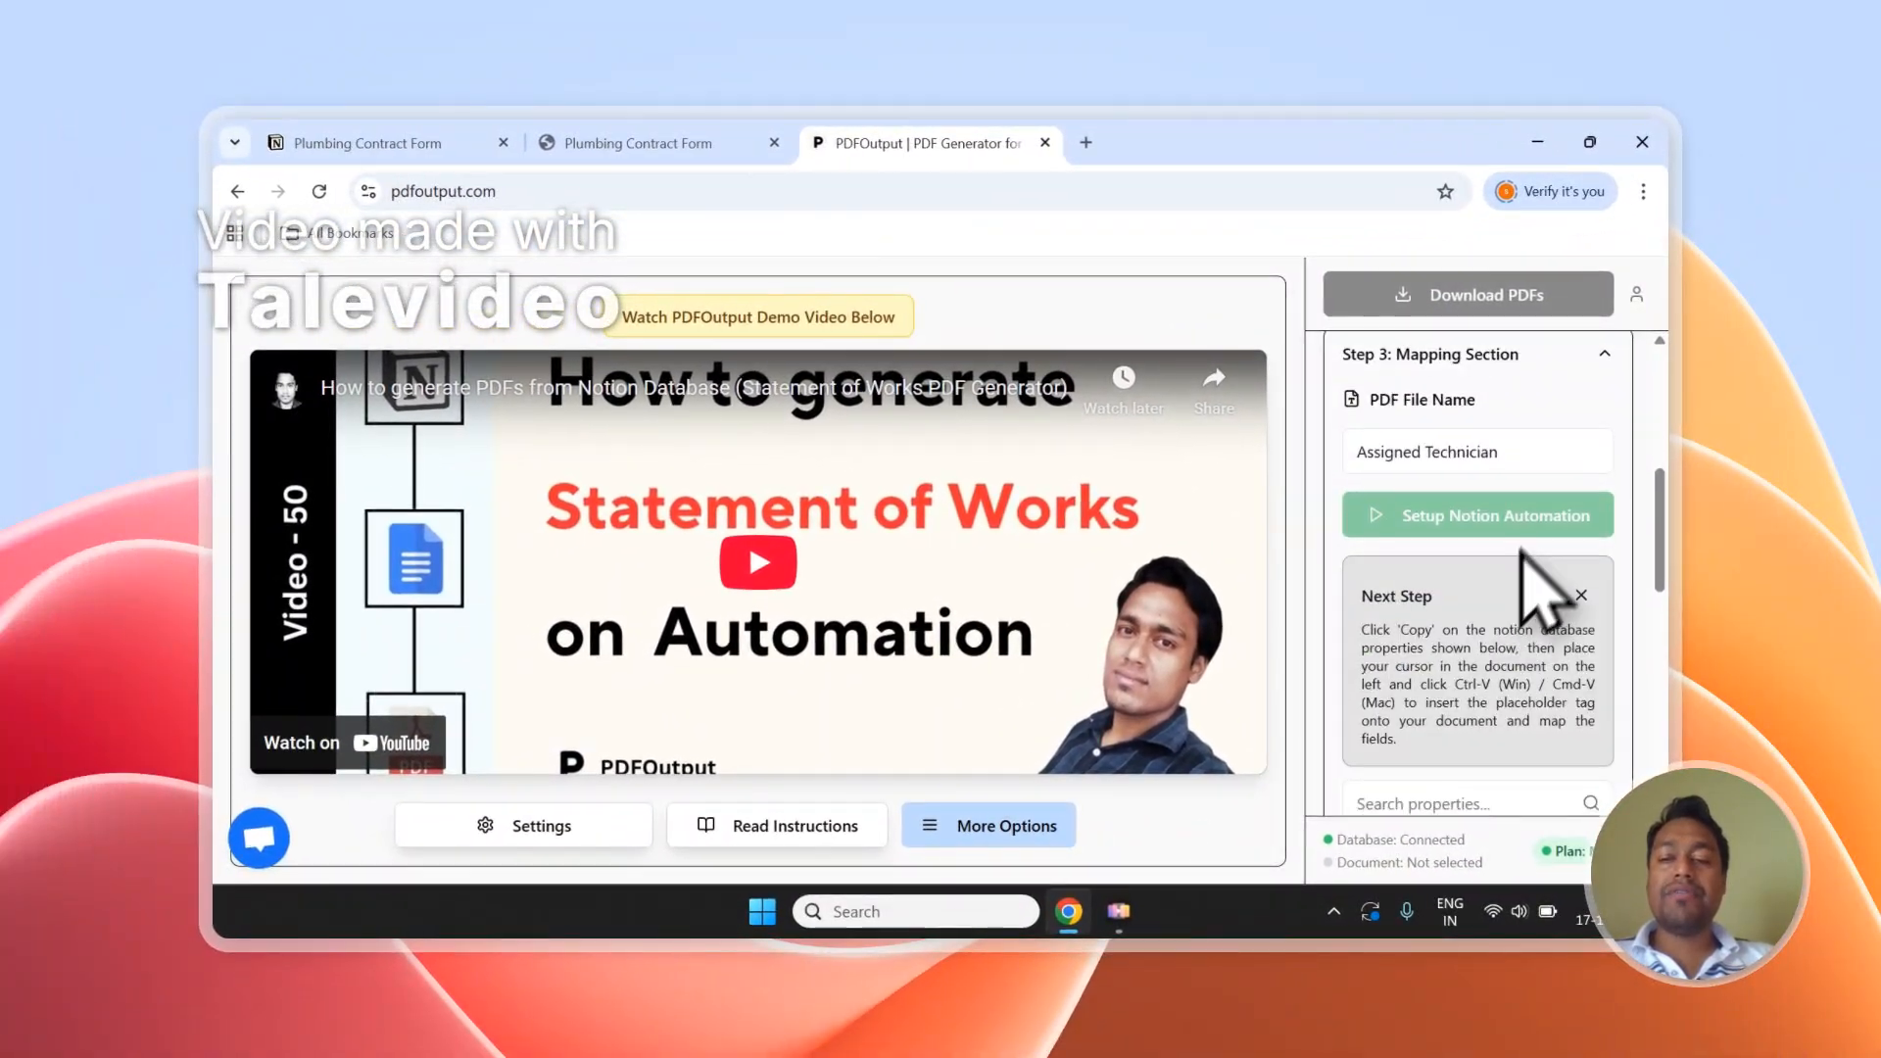
scroll(1529, 556, down, 6)
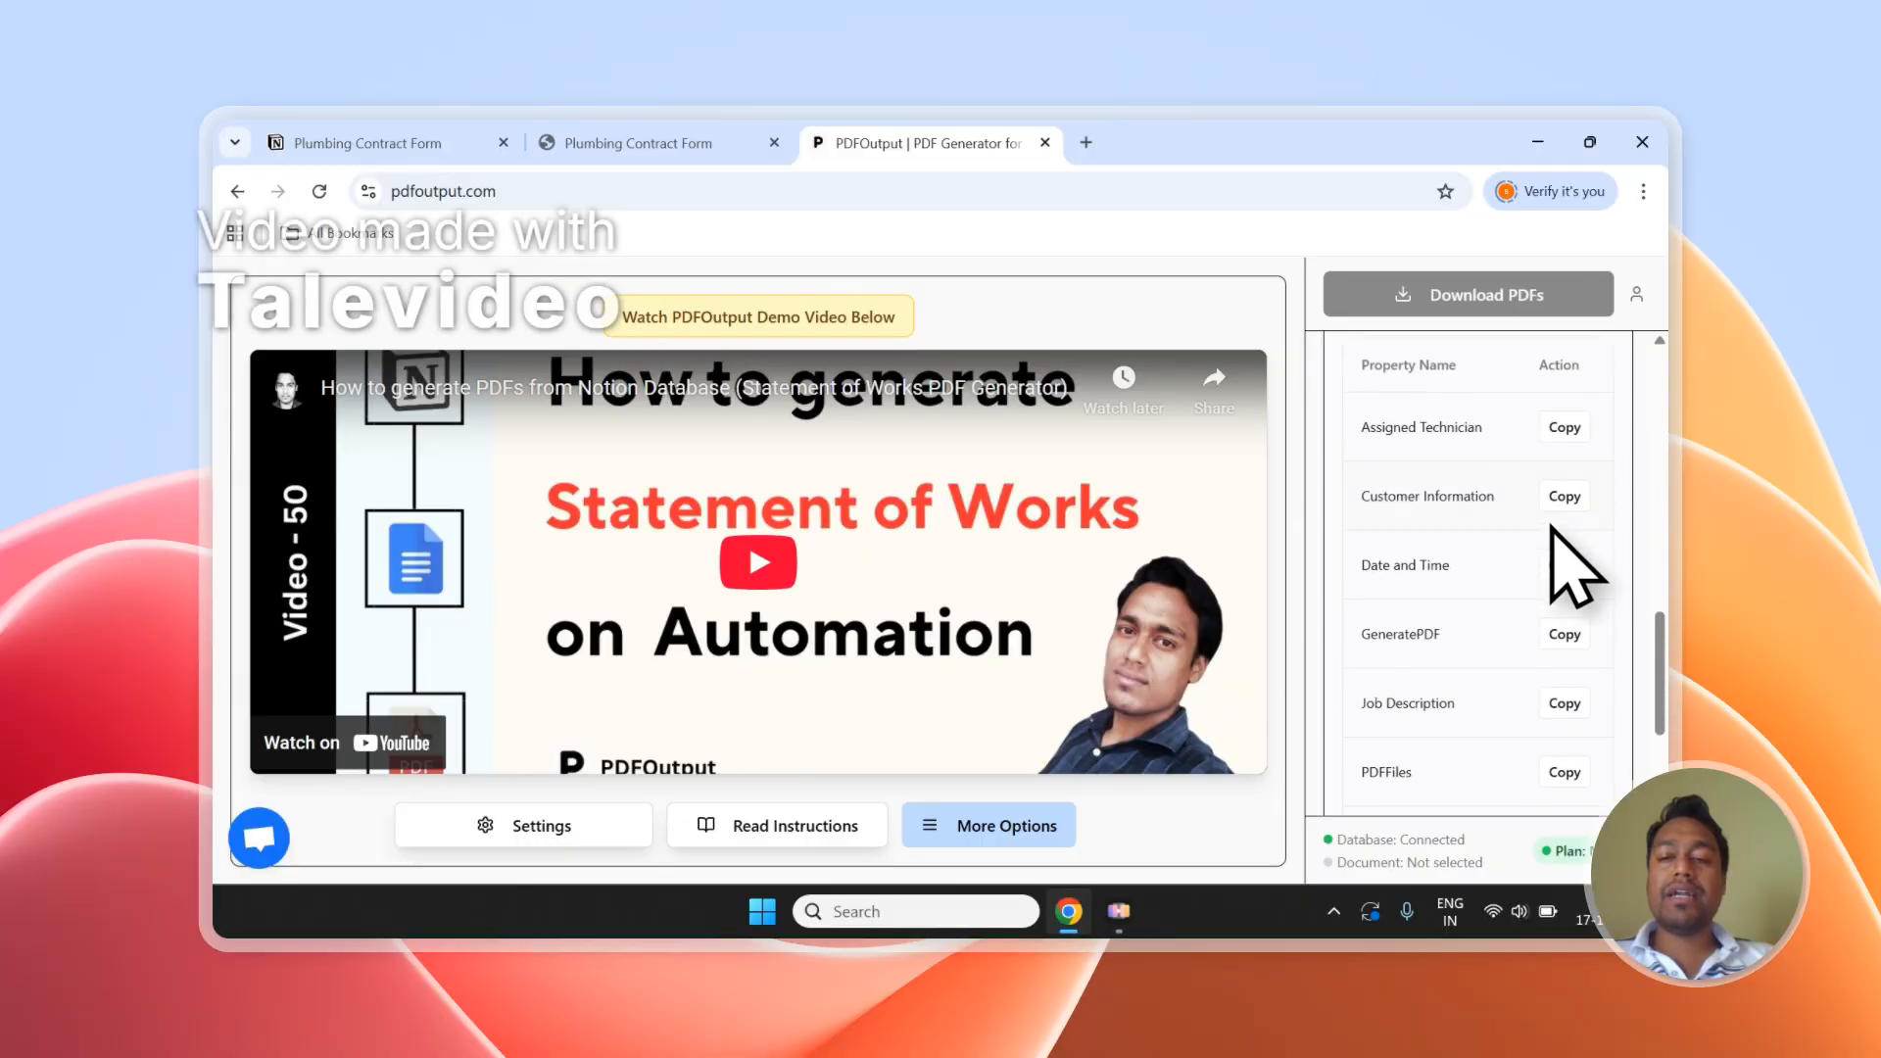
scroll(1561, 706, down, 2)
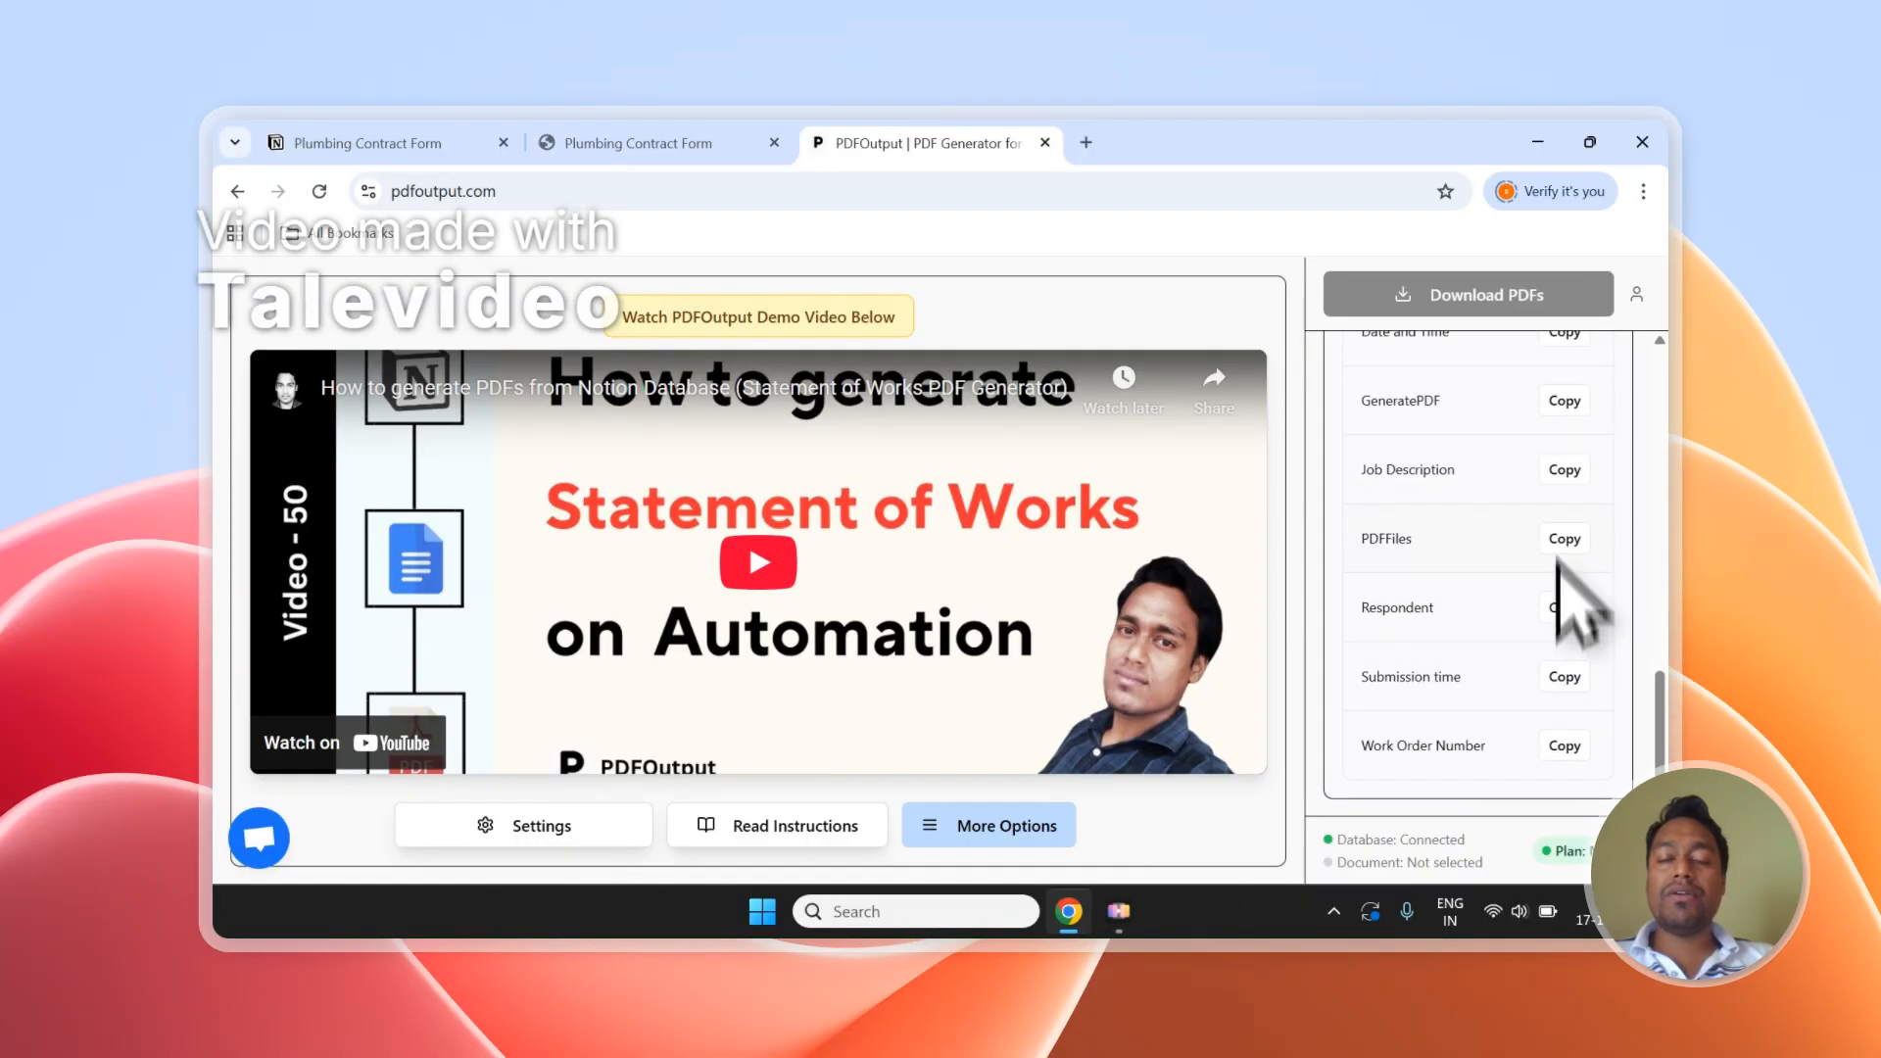
scroll(1571, 588, up, 1)
scroll(1649, 605, up, 4)
scroll(1679, 609, up, 6)
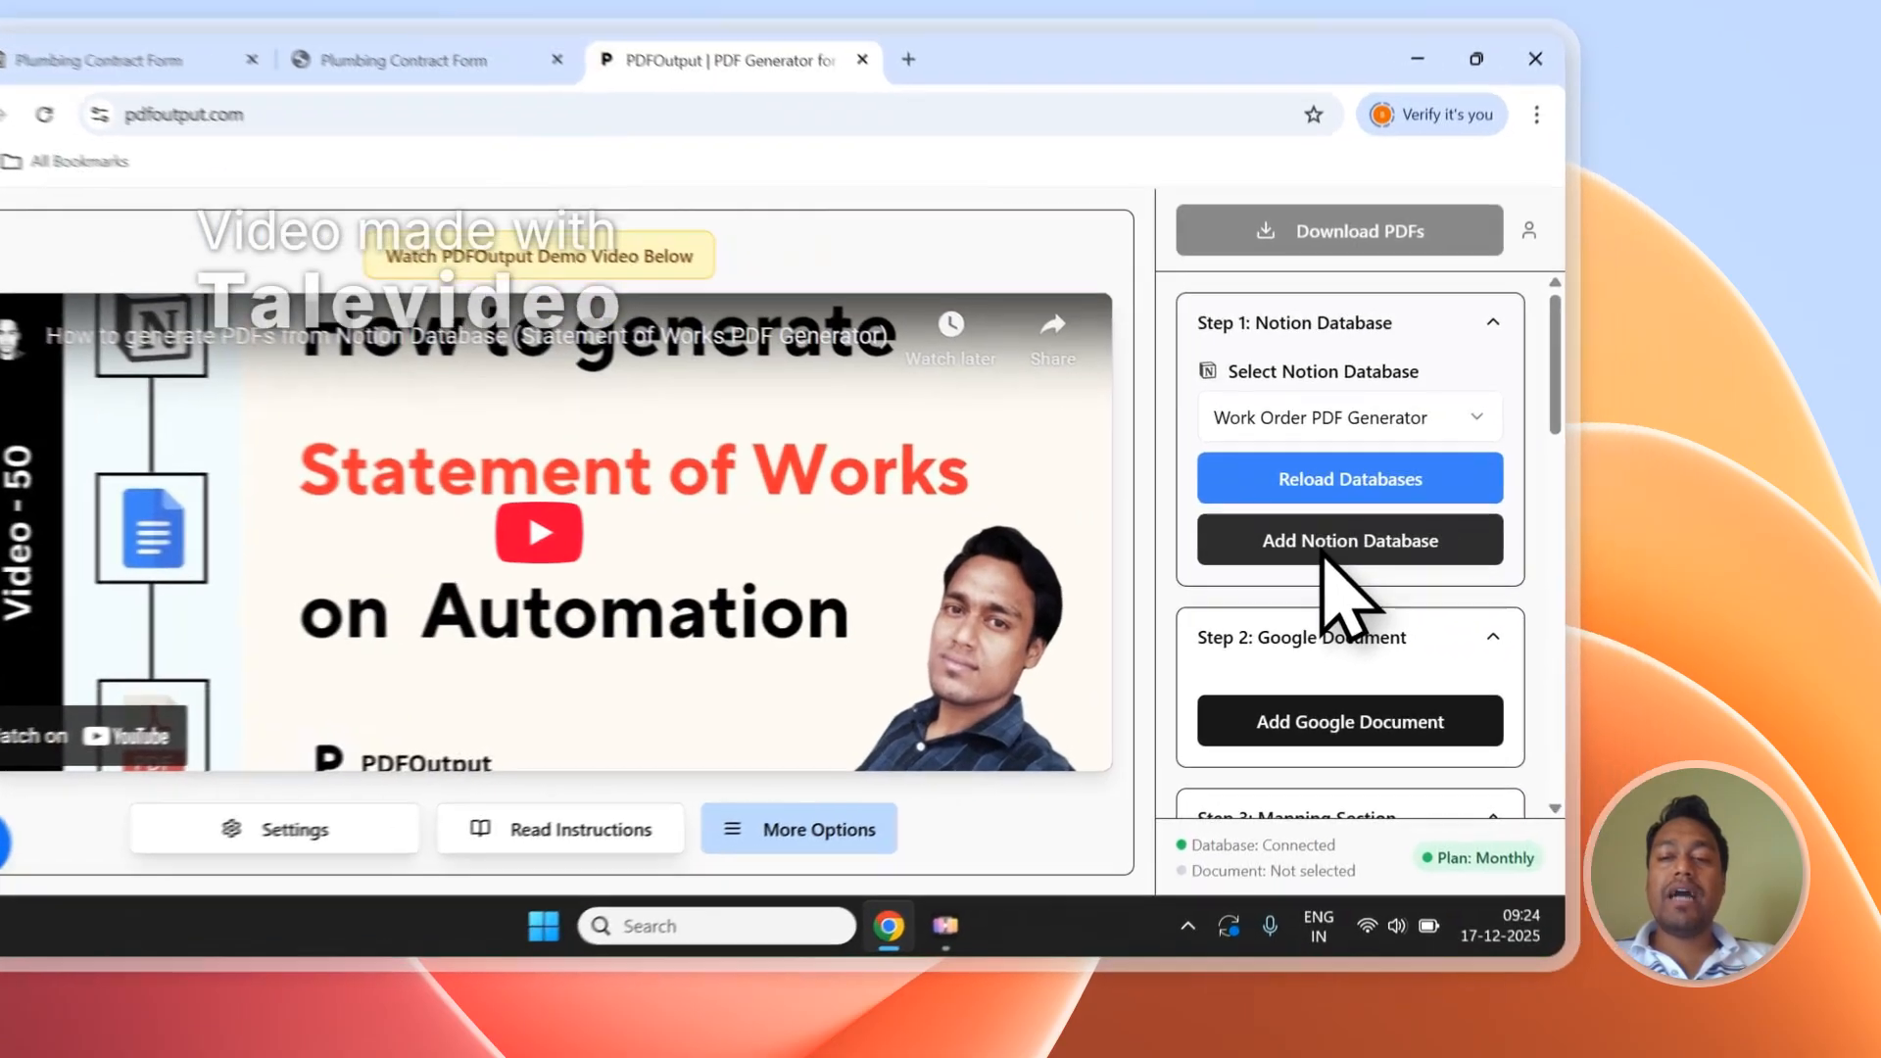
Start adding a Notion database in PDFOutput, and copy the page title "Plumbing Contract Form" from the Notion page.
click(1322, 542)
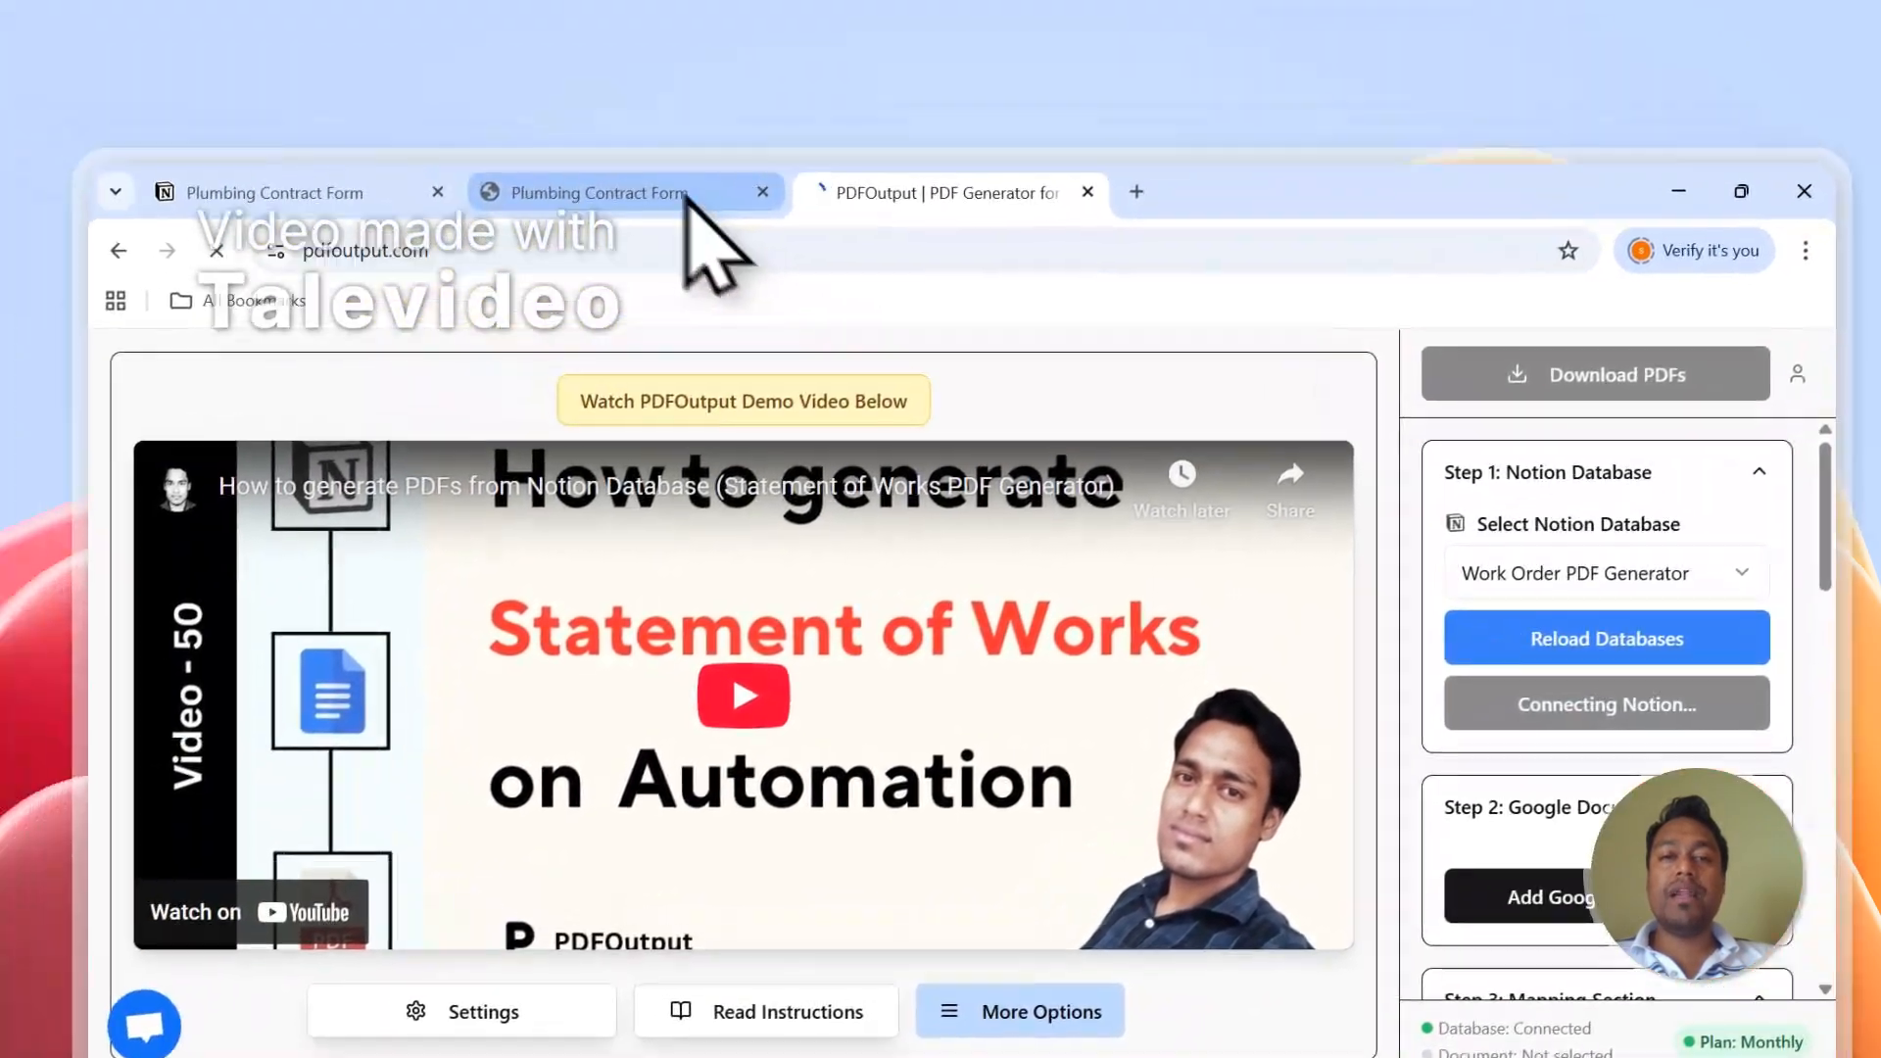
click(411, 60)
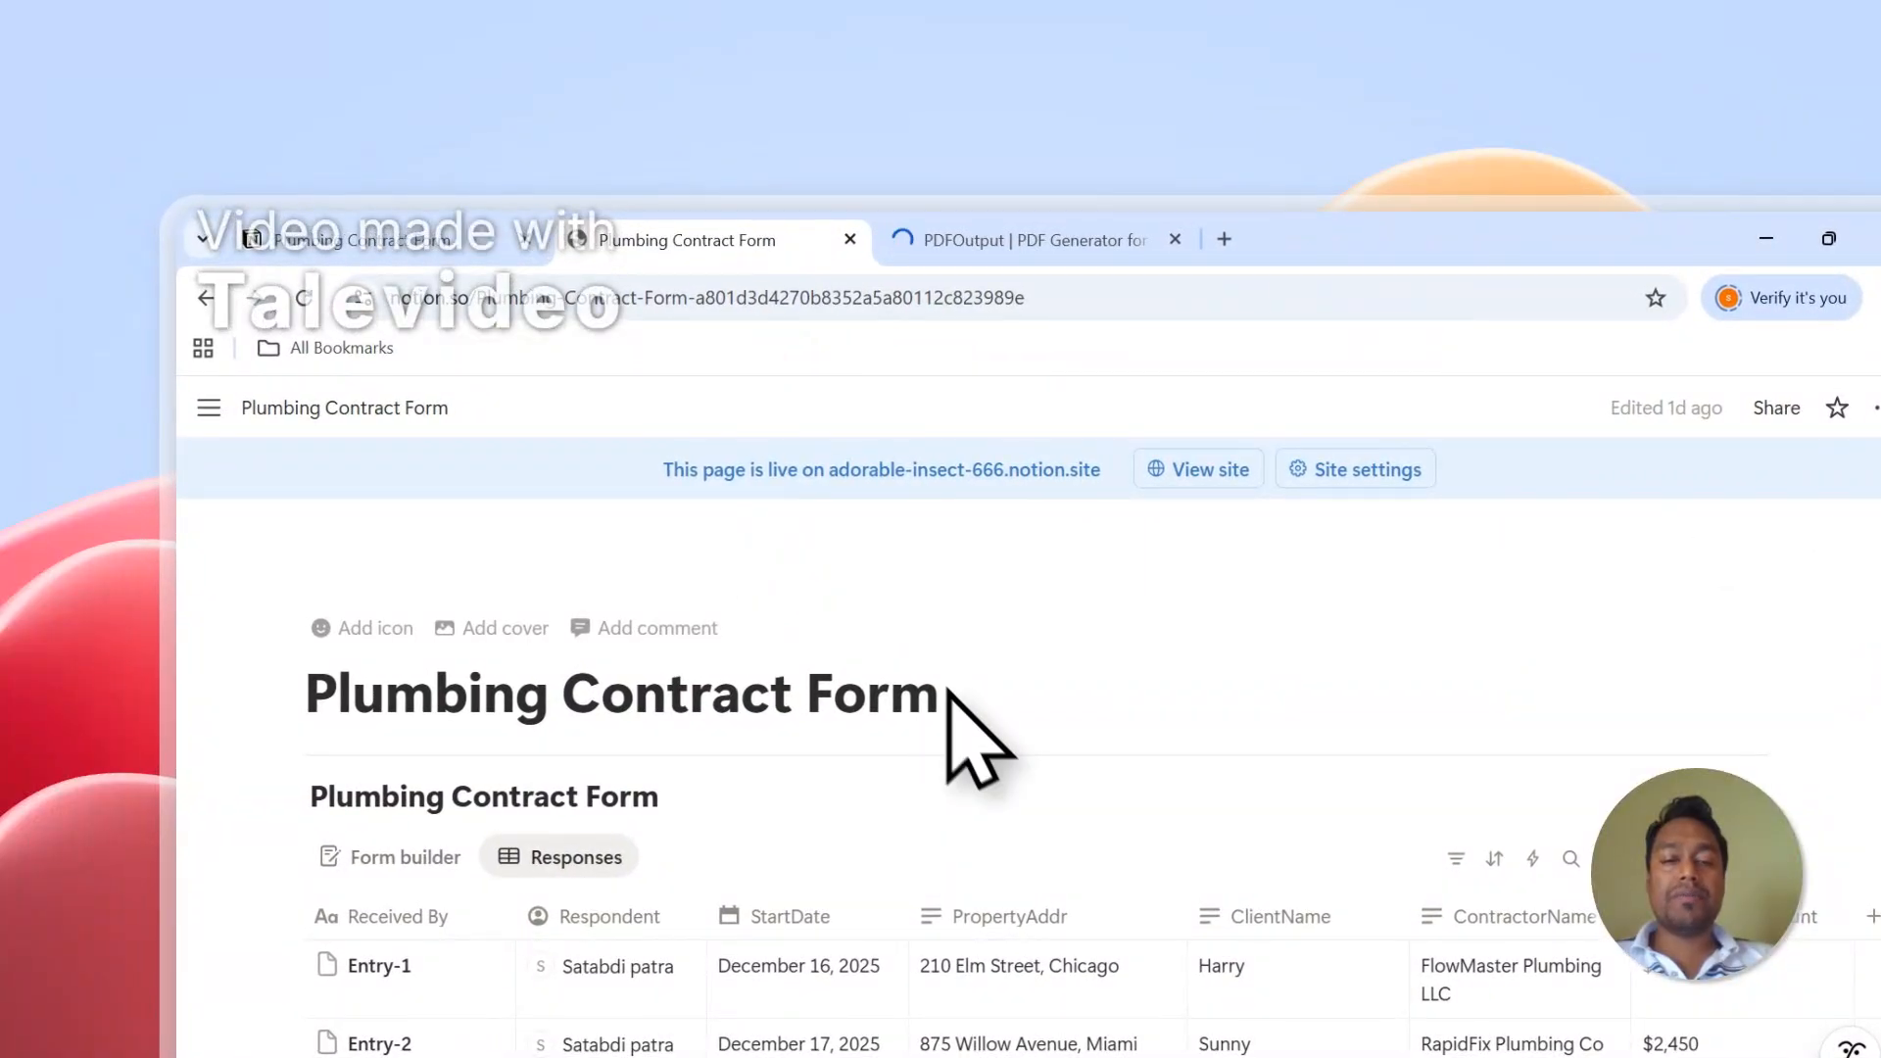
drag(941, 695, 242, 702)
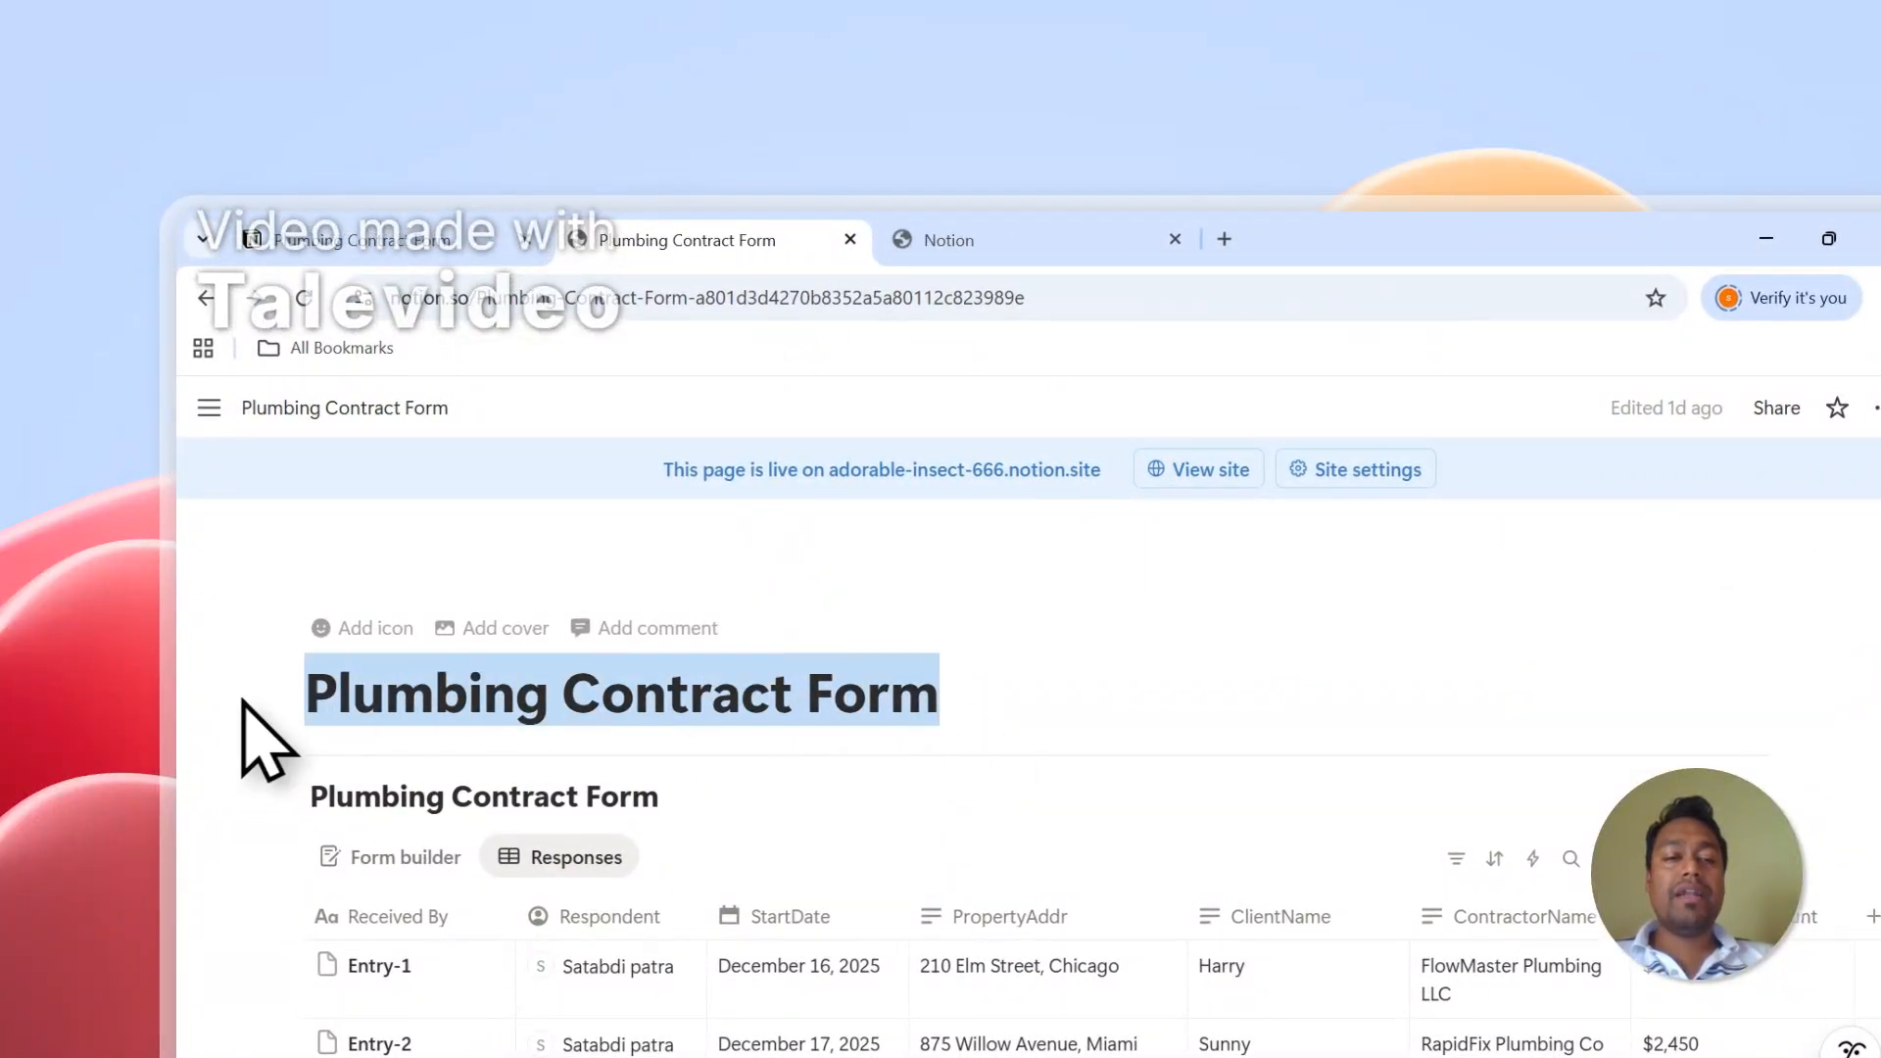
right_click(358, 703)
click(411, 599)
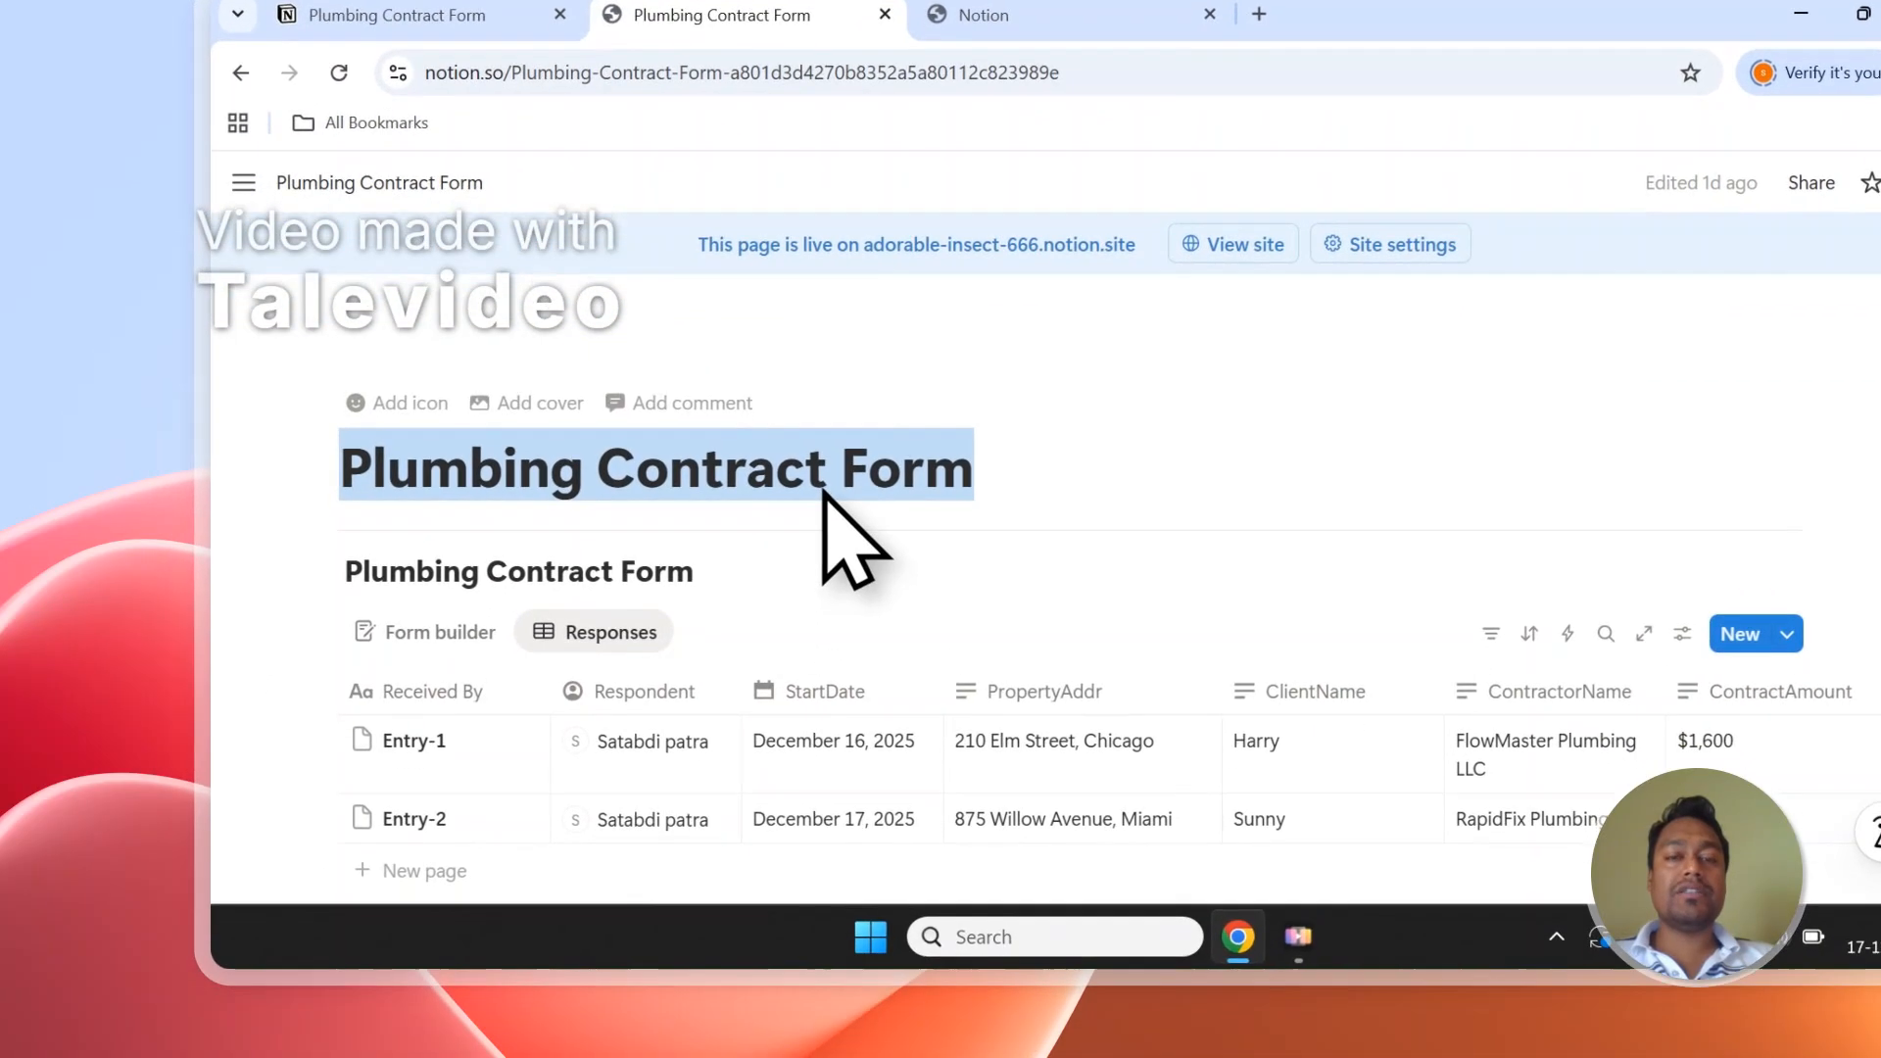
right_click(823, 485)
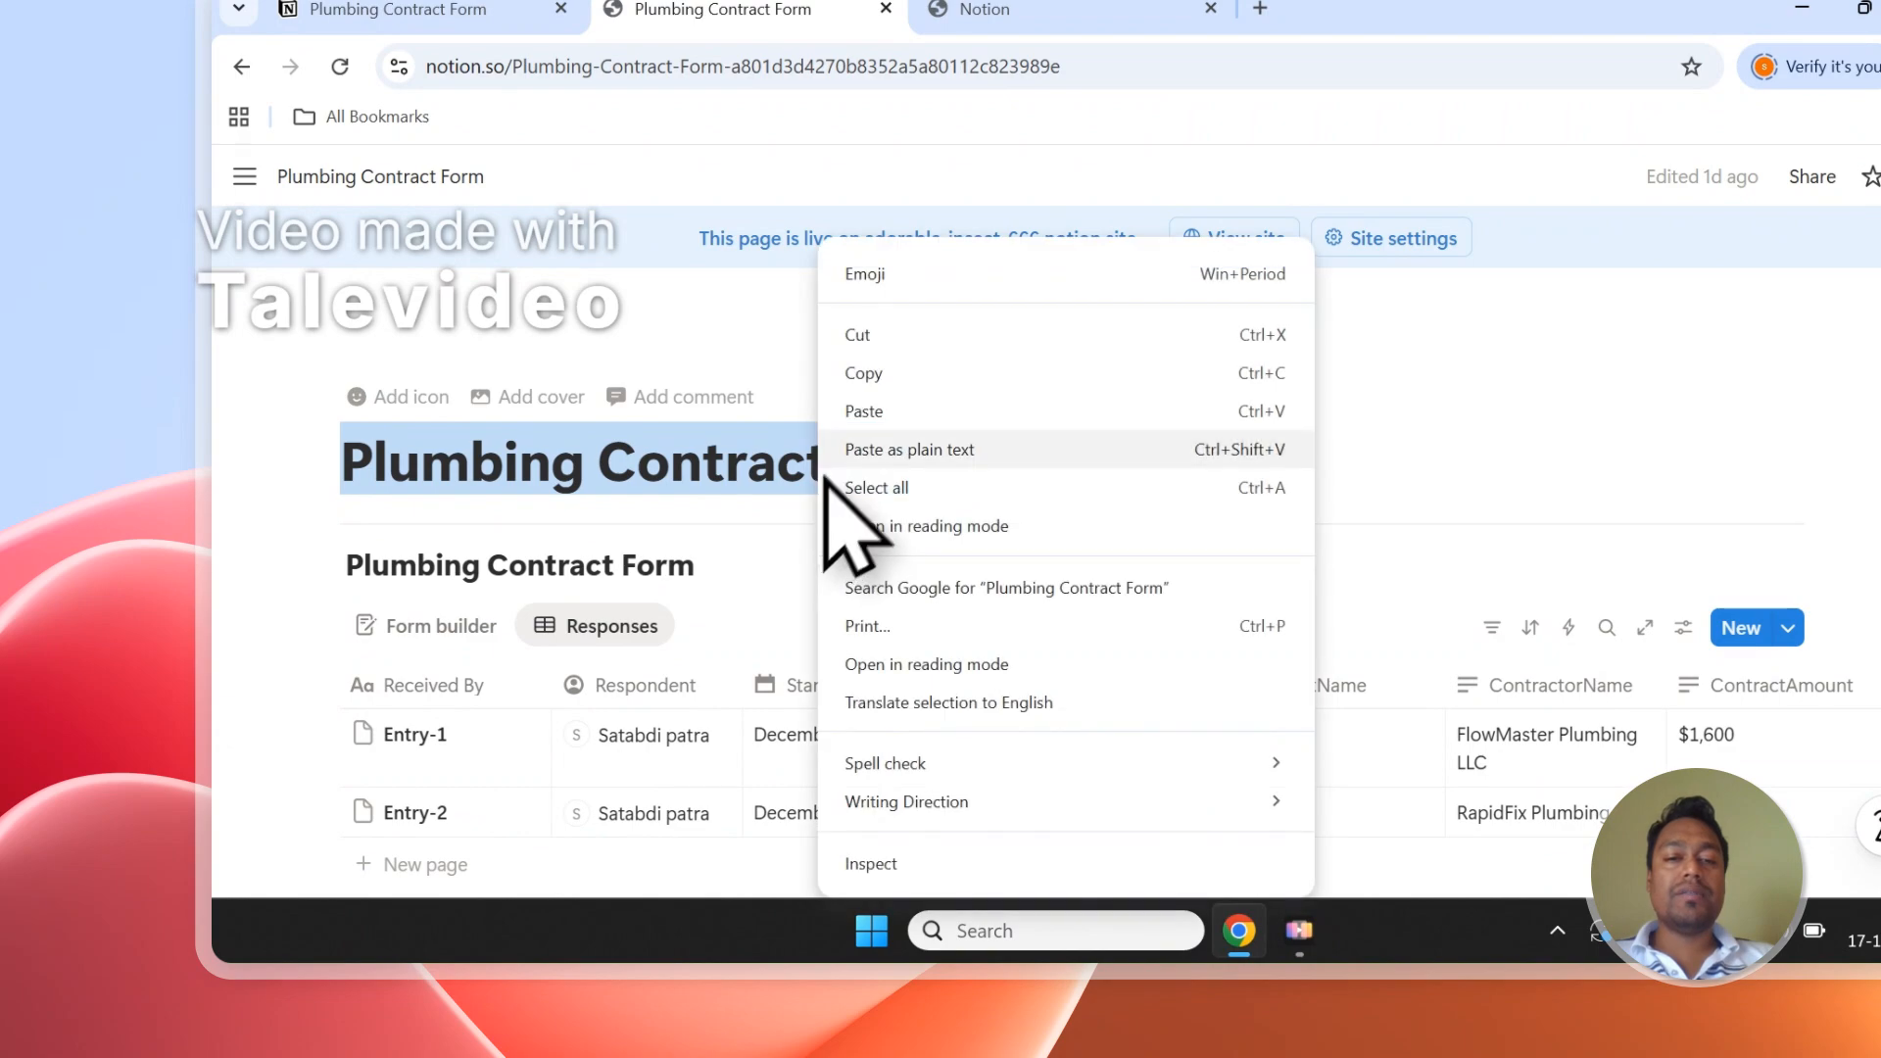
click(860, 372)
Search the Notion page selection for the copied title and add the top-level Plumbing Contract Form page to PDFOutput's accessible pages.
click(980, 9)
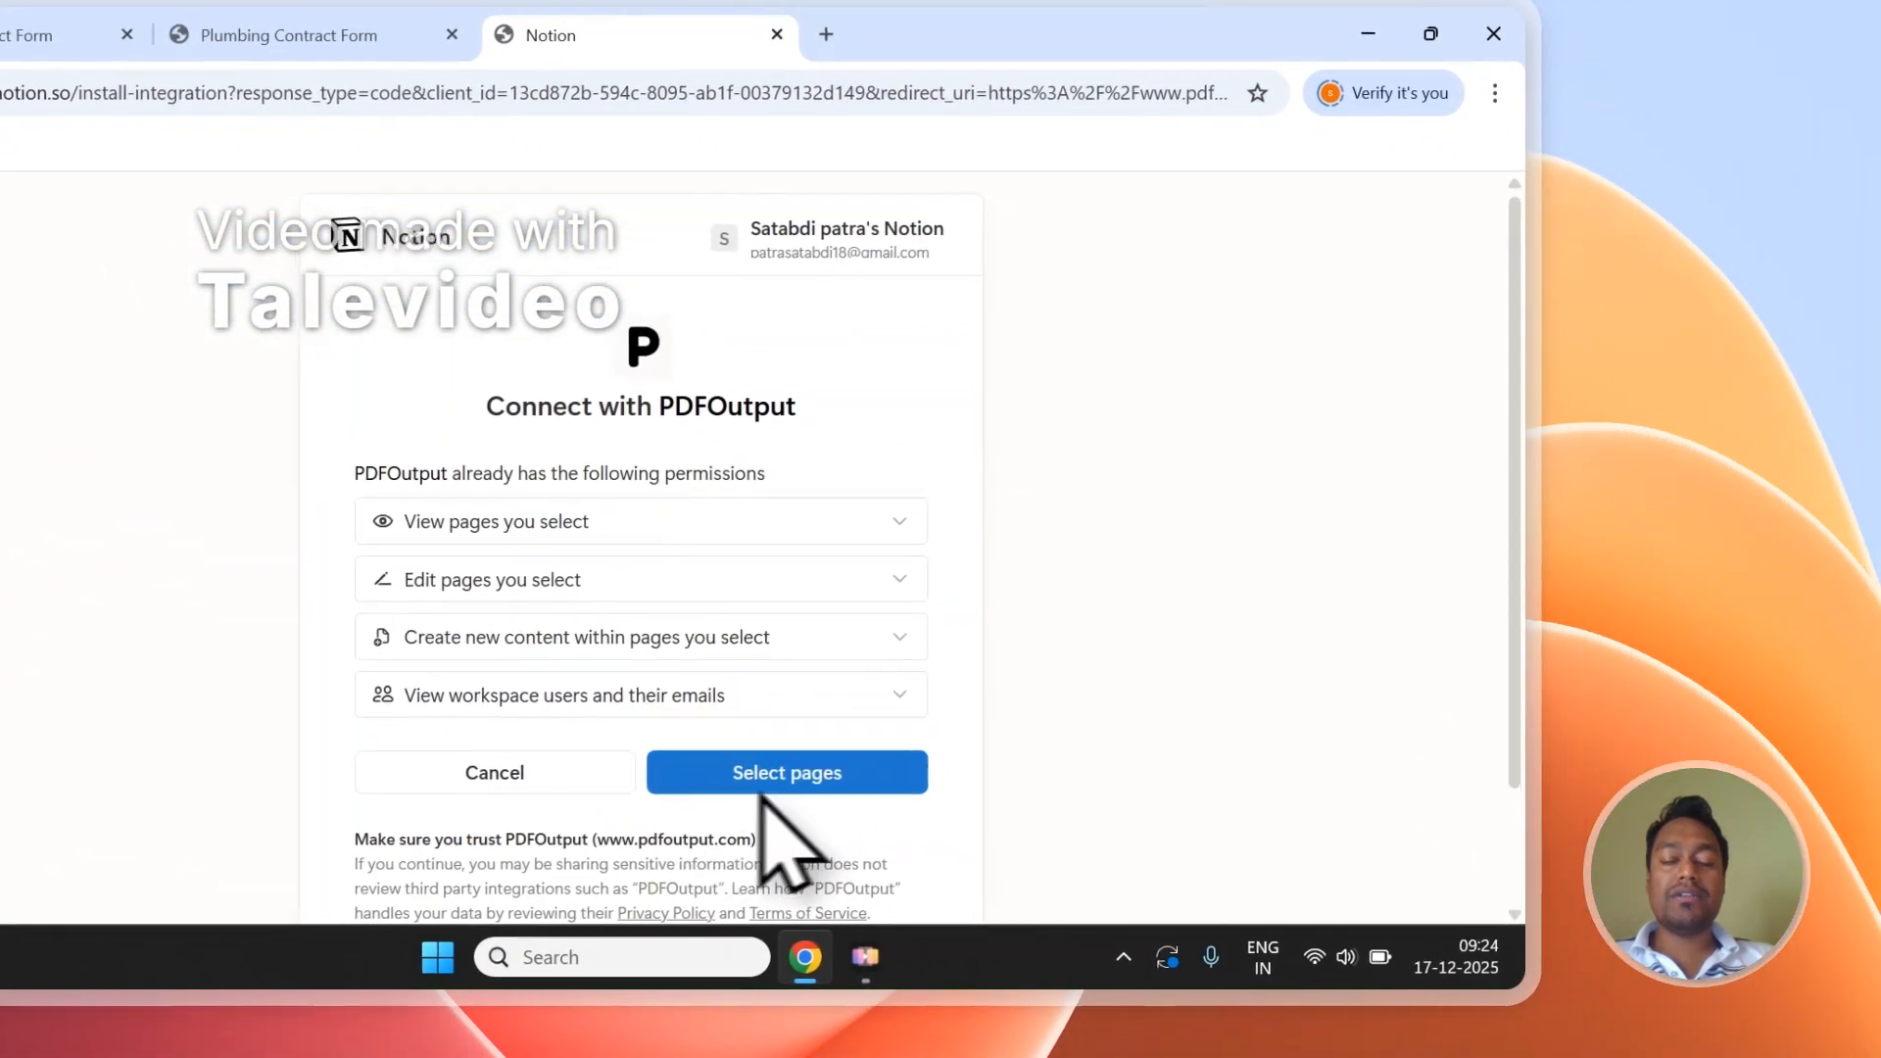
click(989, 886)
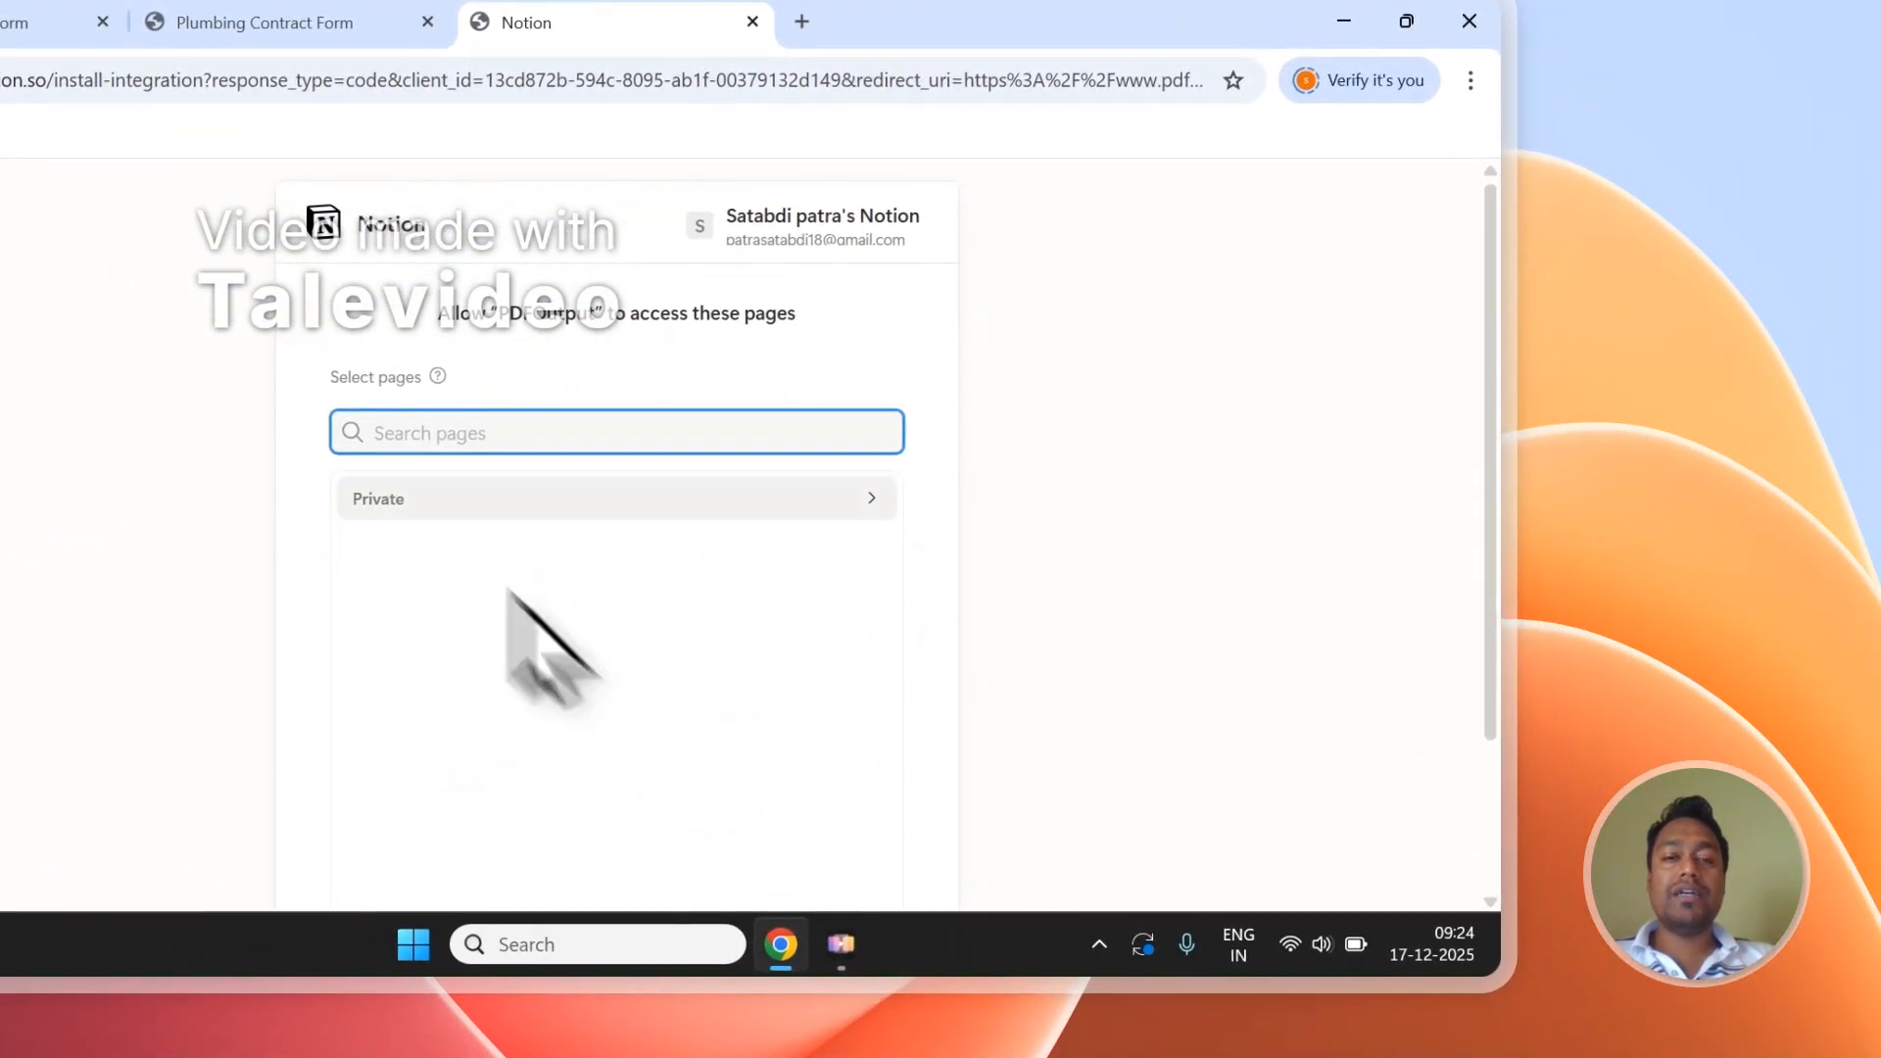
right_click(442, 446)
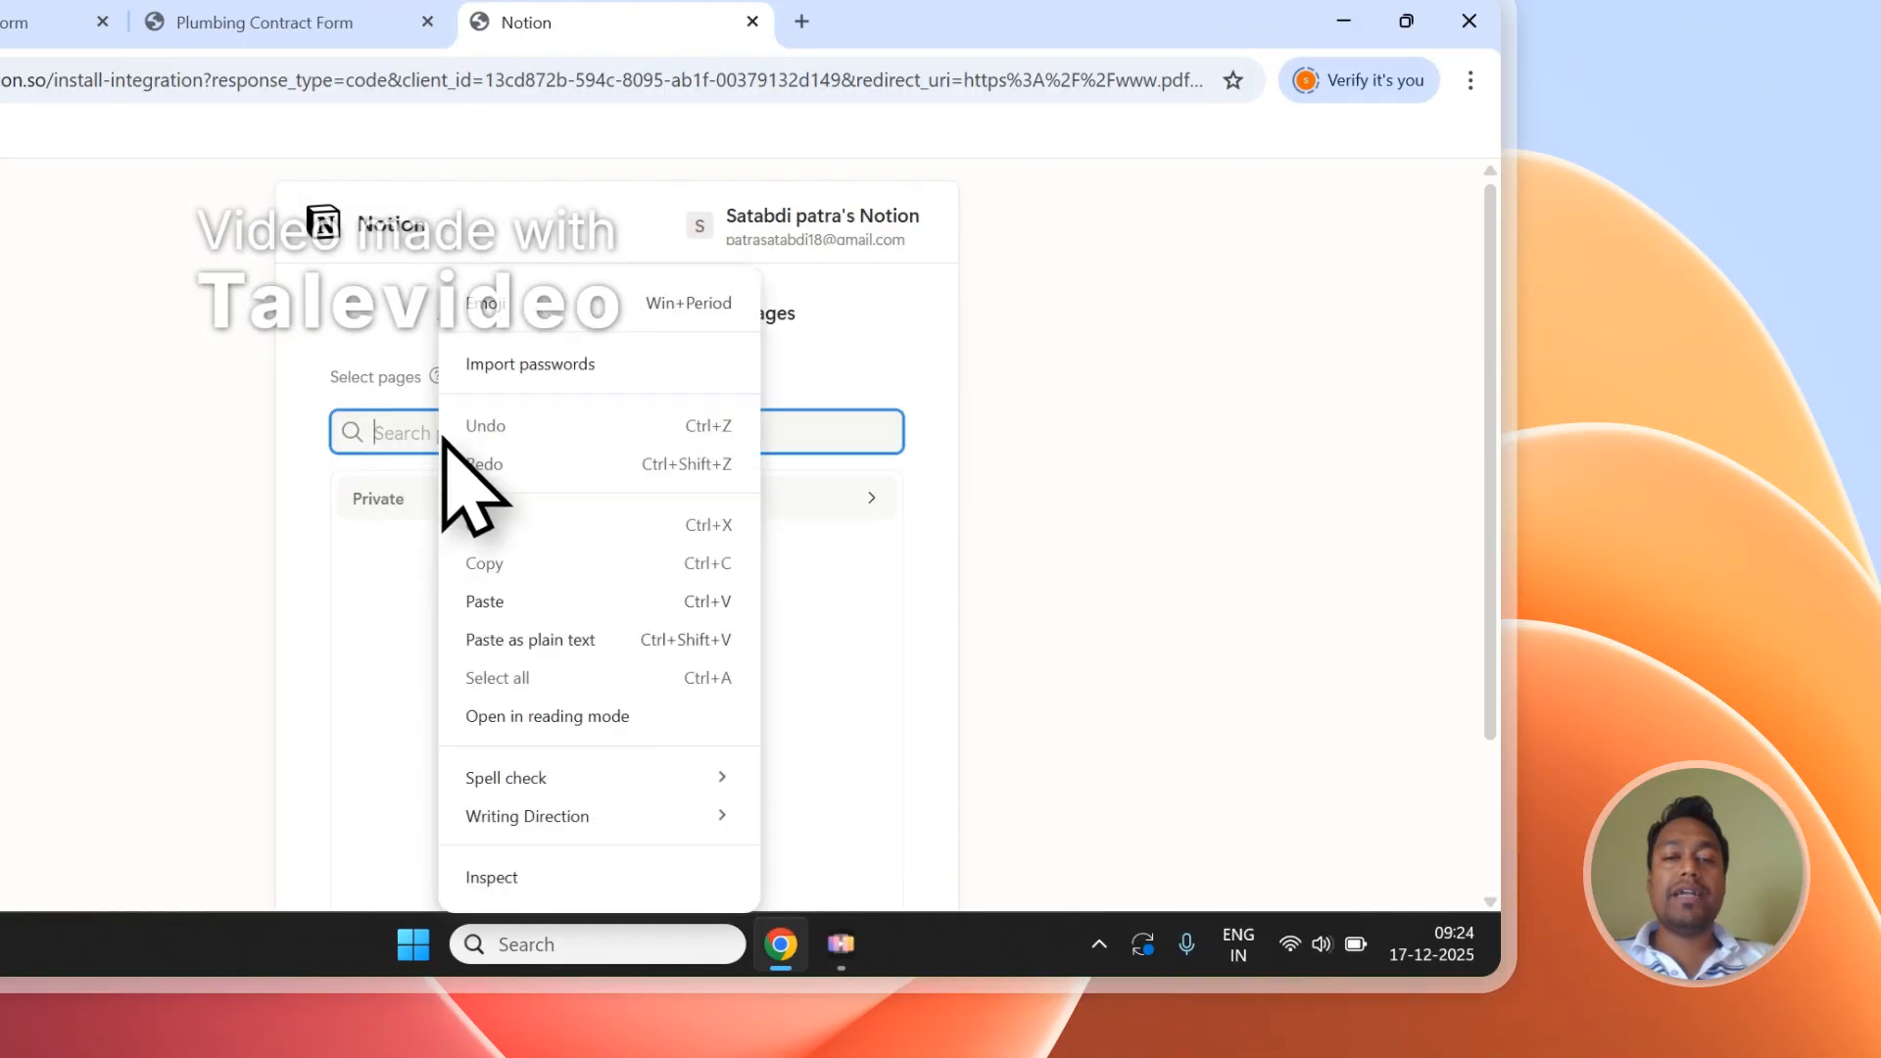
click(512, 603)
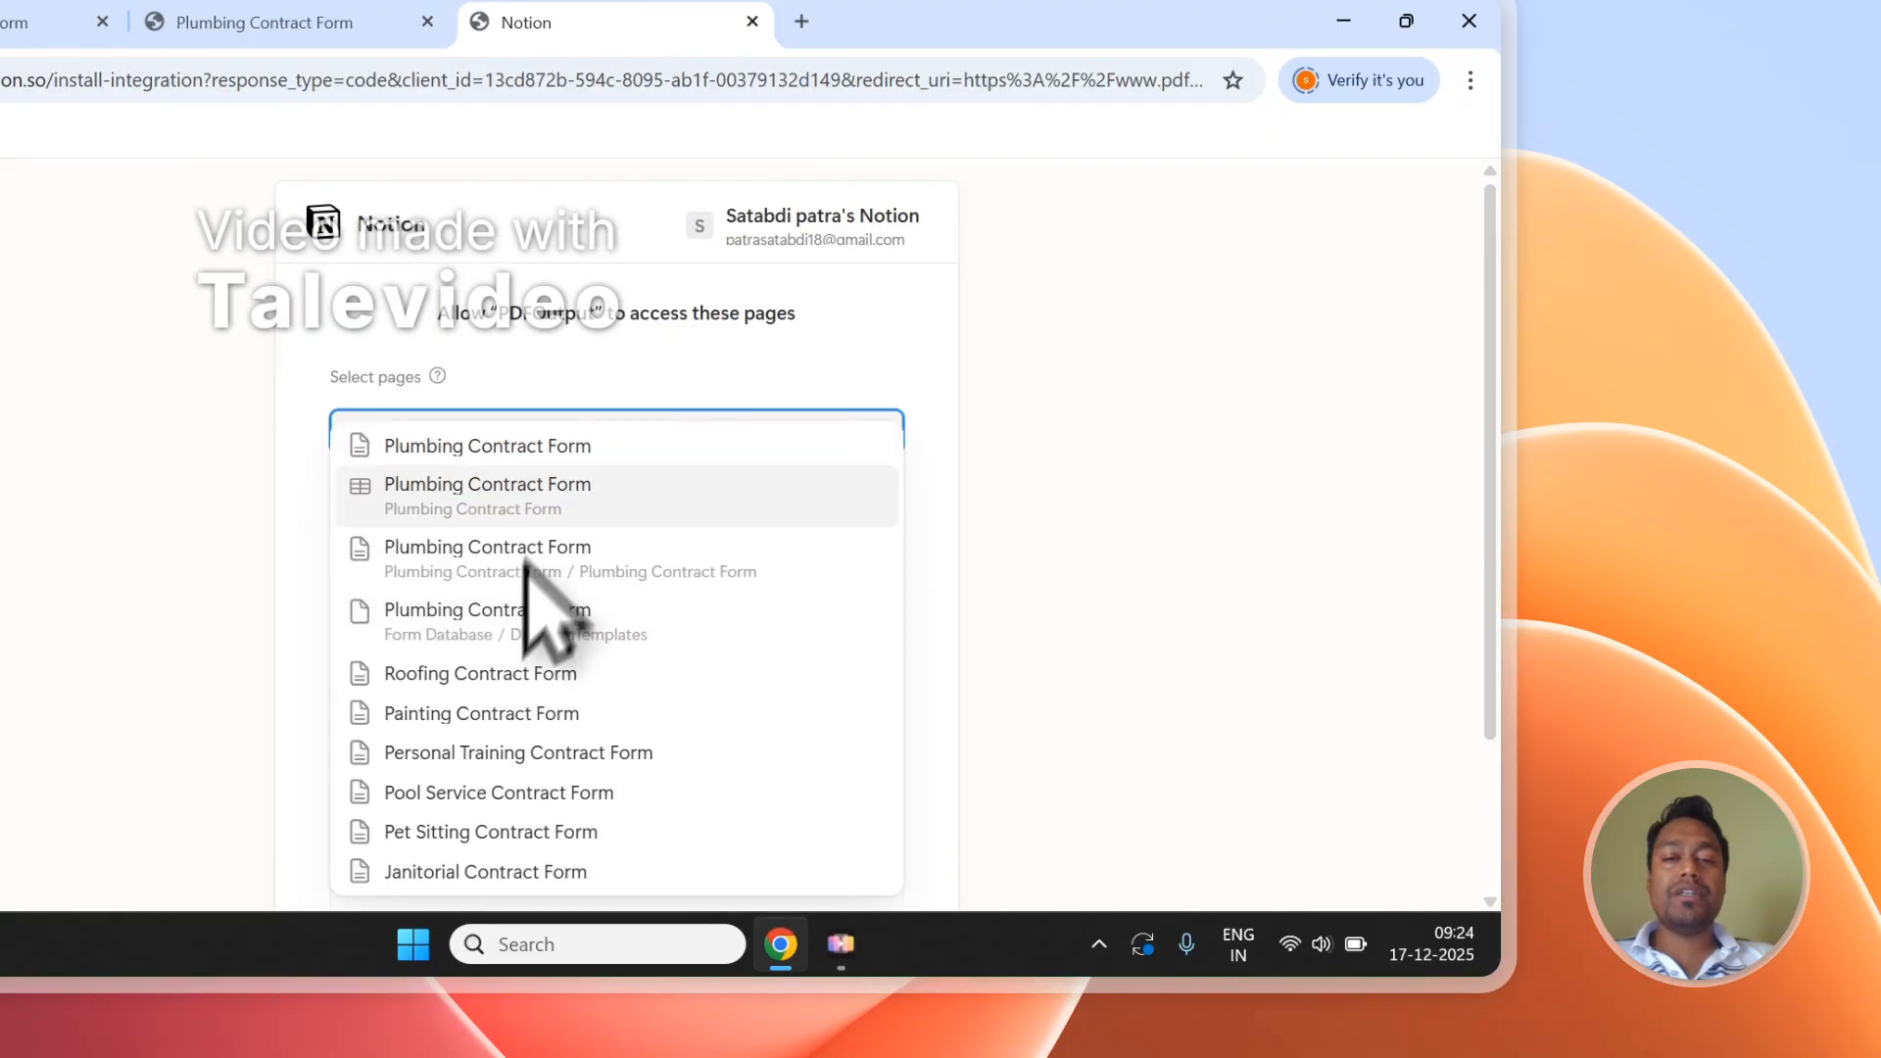
click(529, 446)
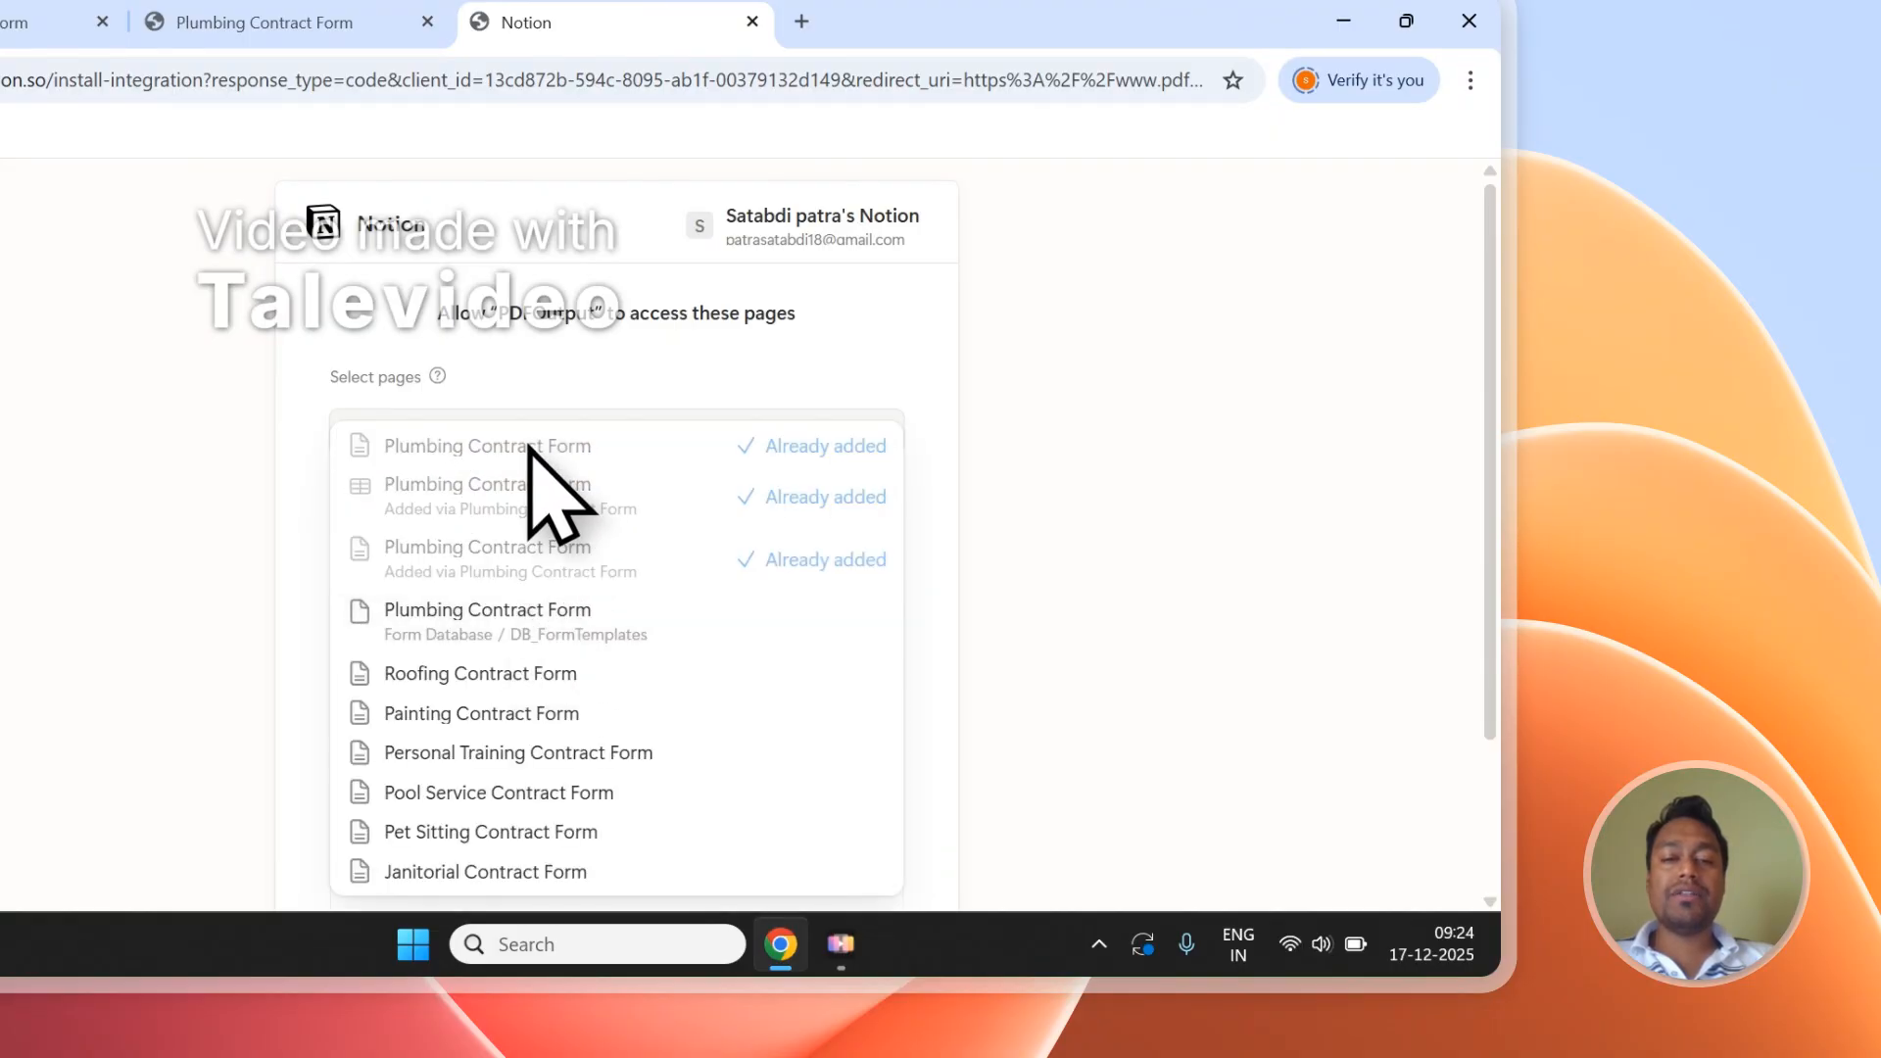
click(646, 372)
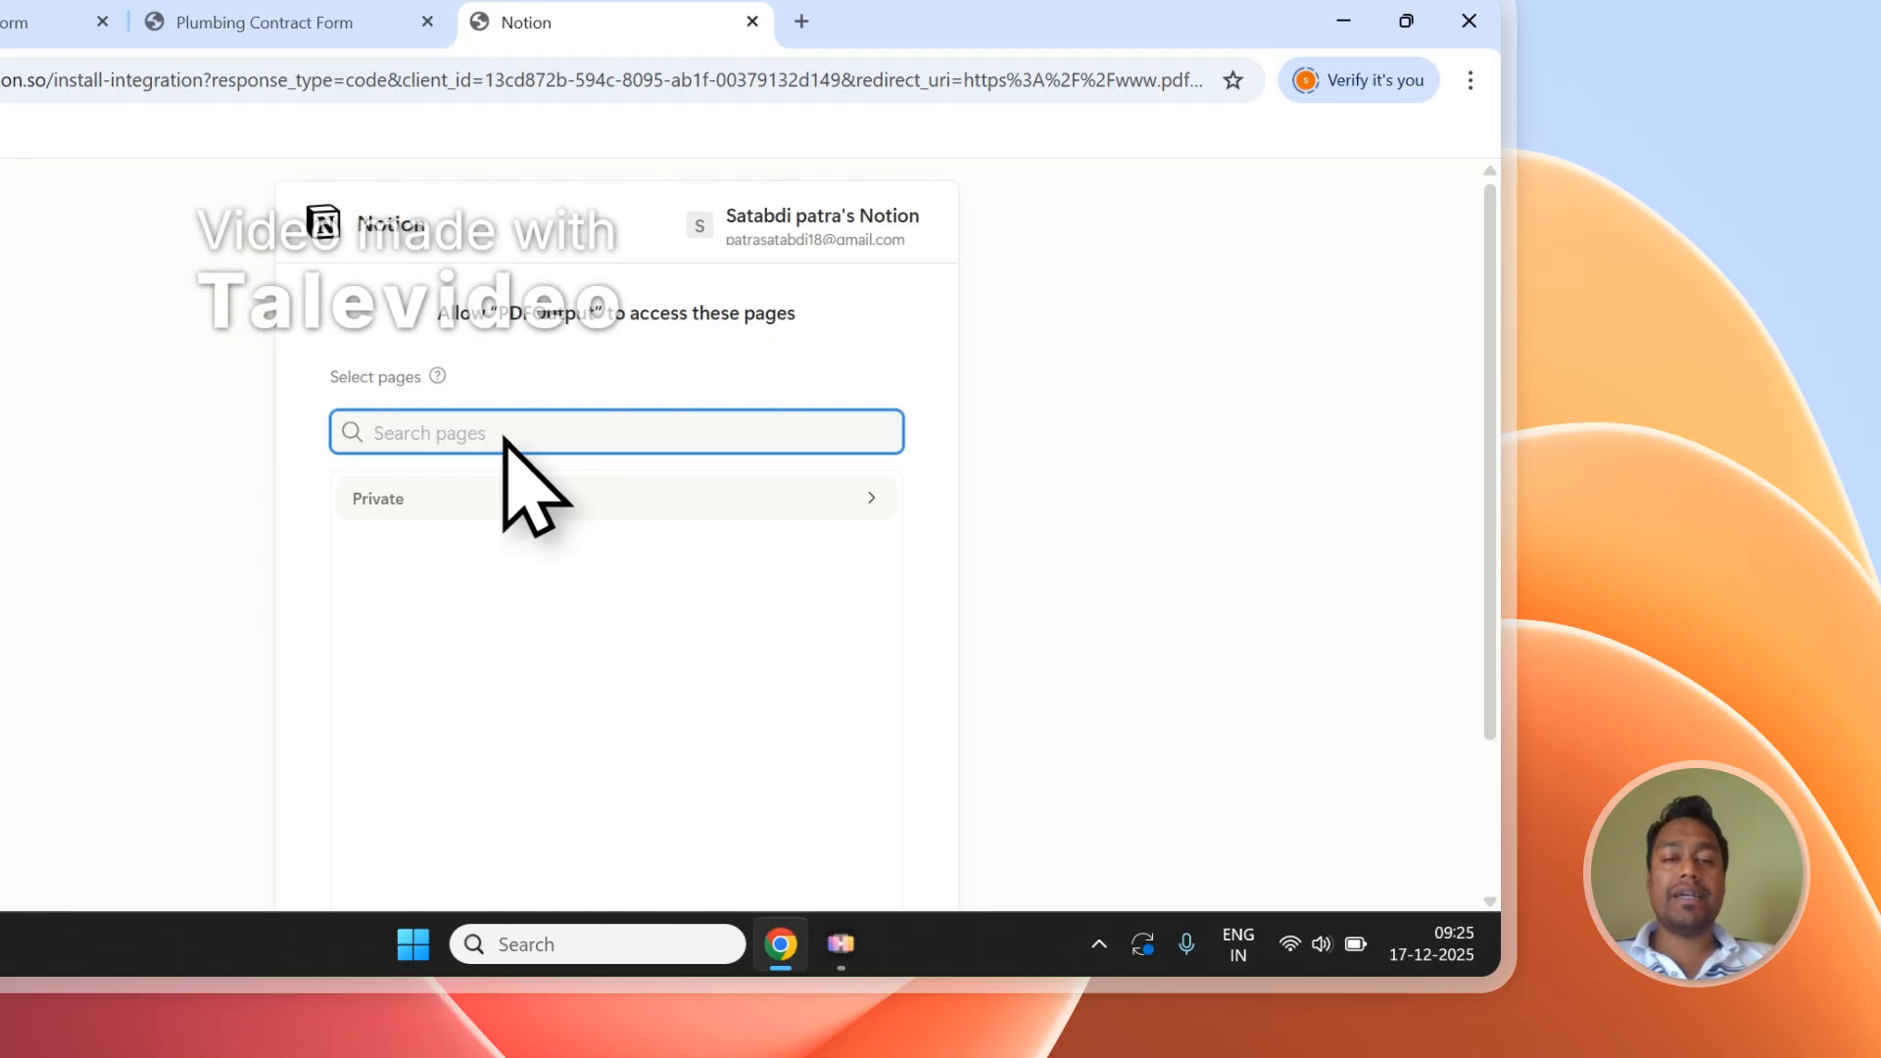
Check the Plumbing Contract Form title on its Notion page, and allow PDFOutput access to the selected Notion pages.
click(441, 500)
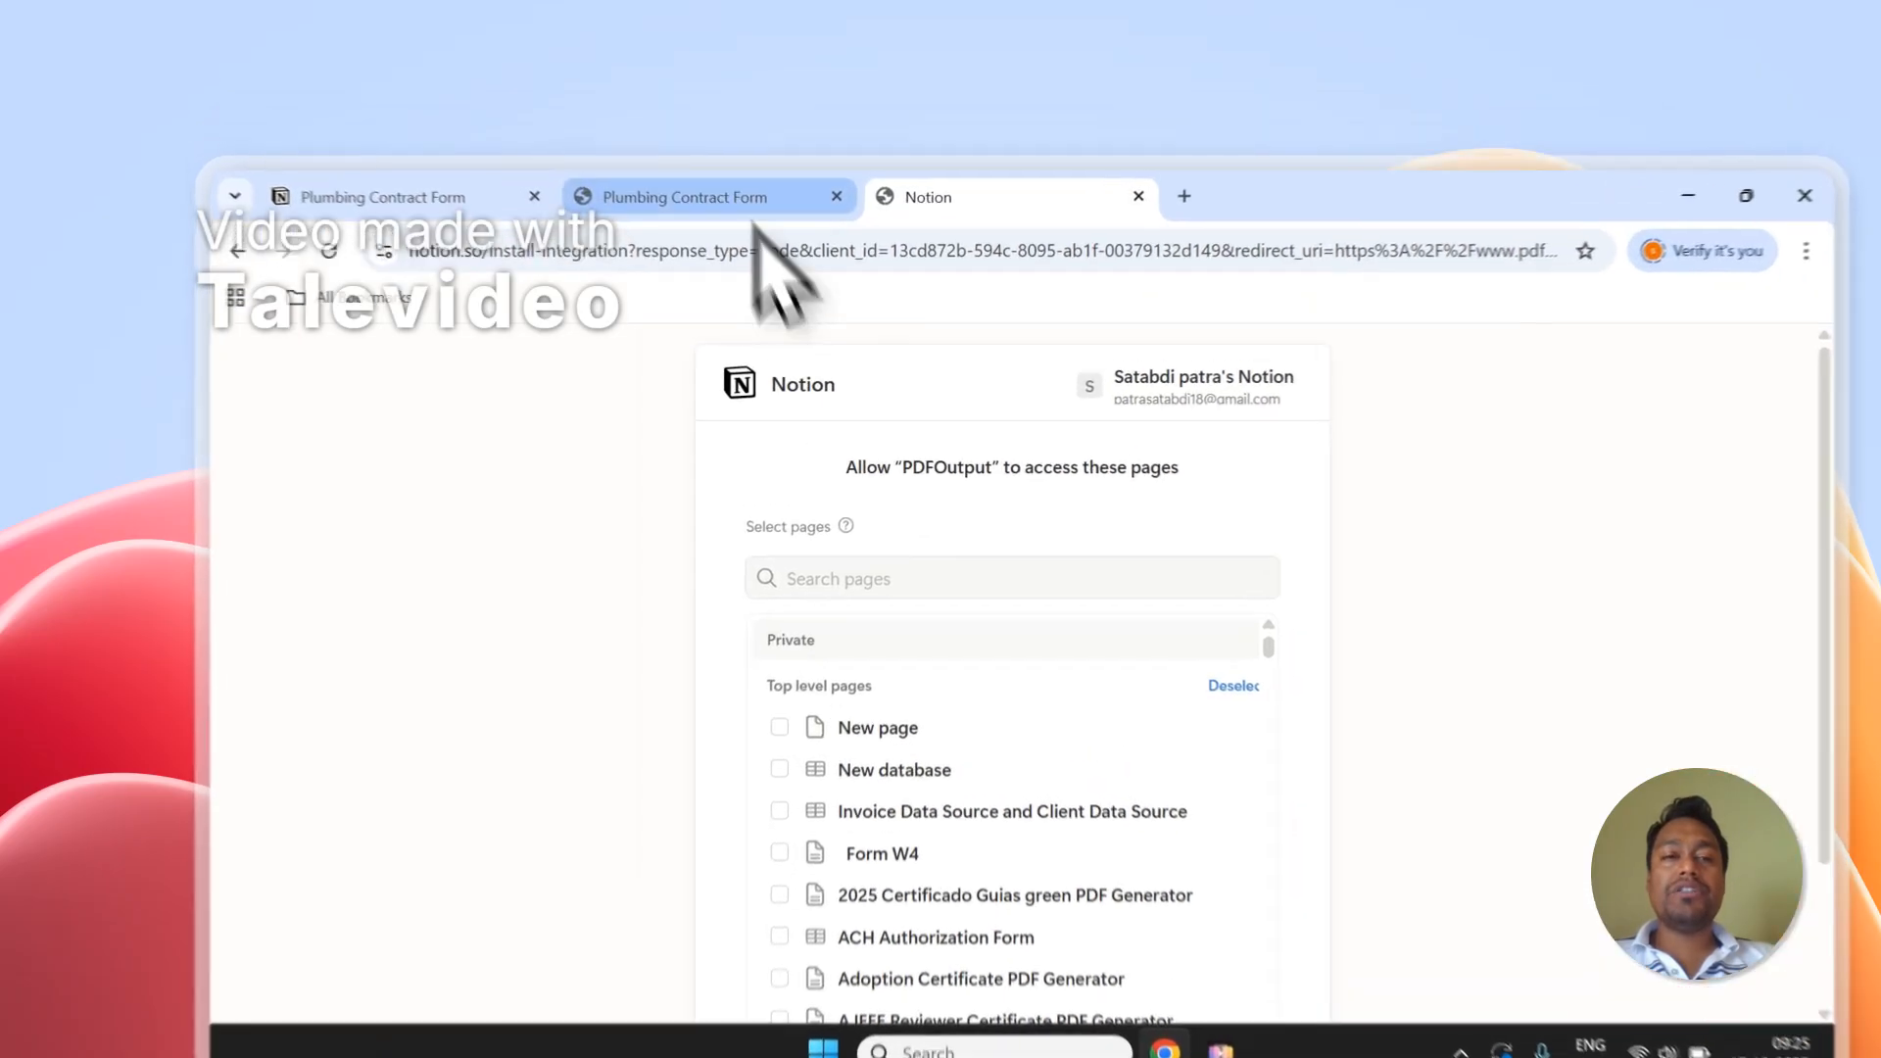
click(715, 147)
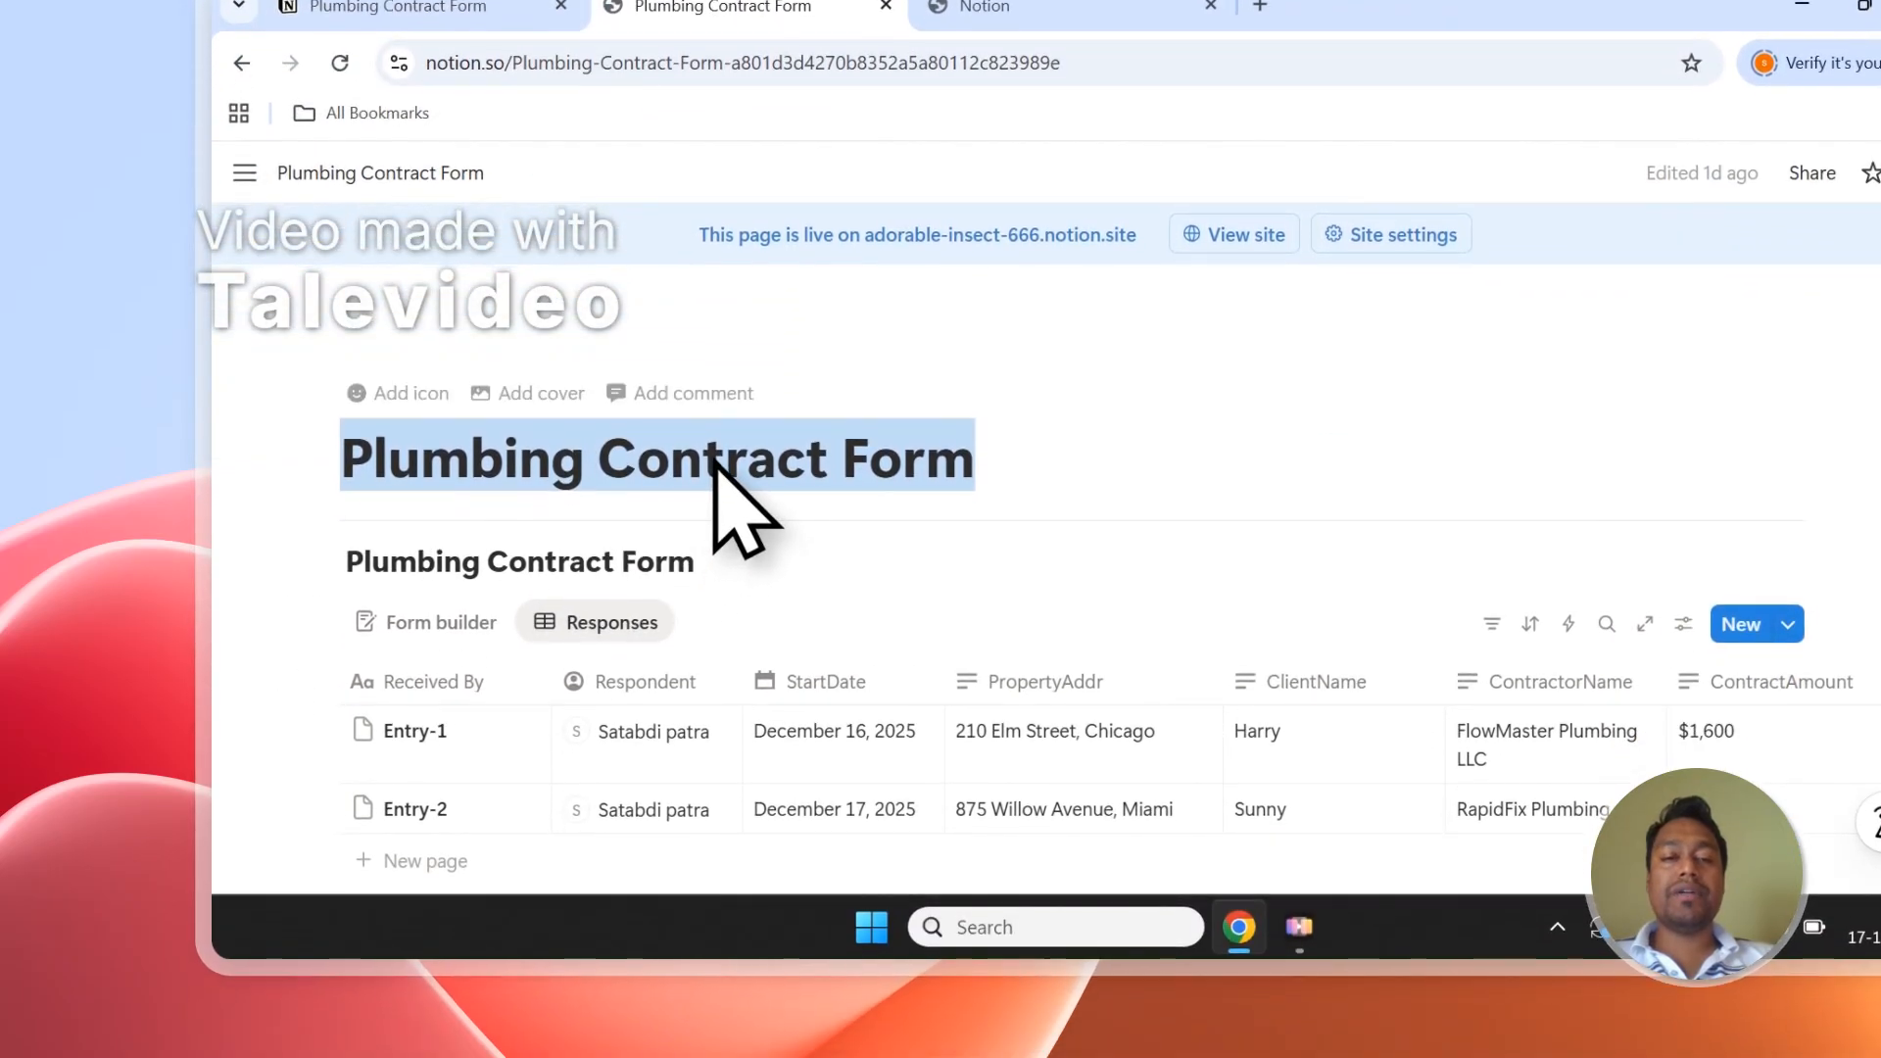
click(672, 469)
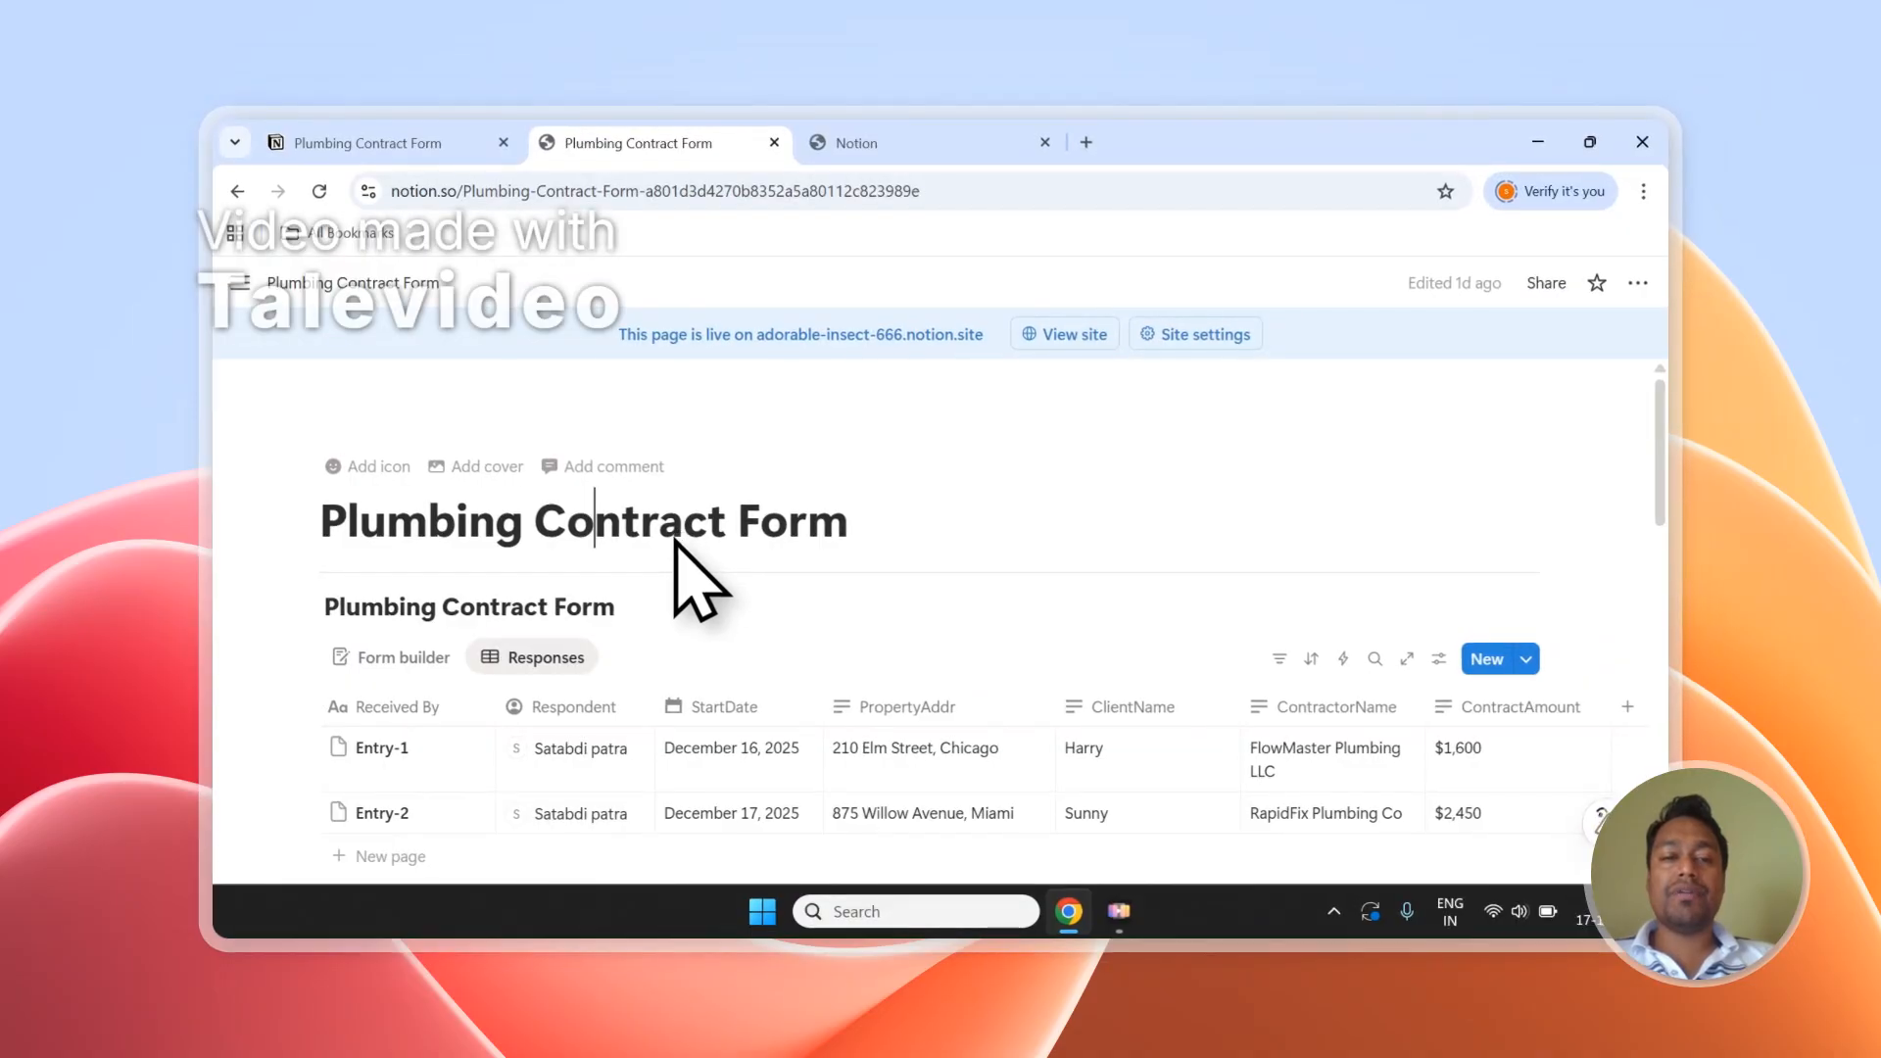
click(891, 145)
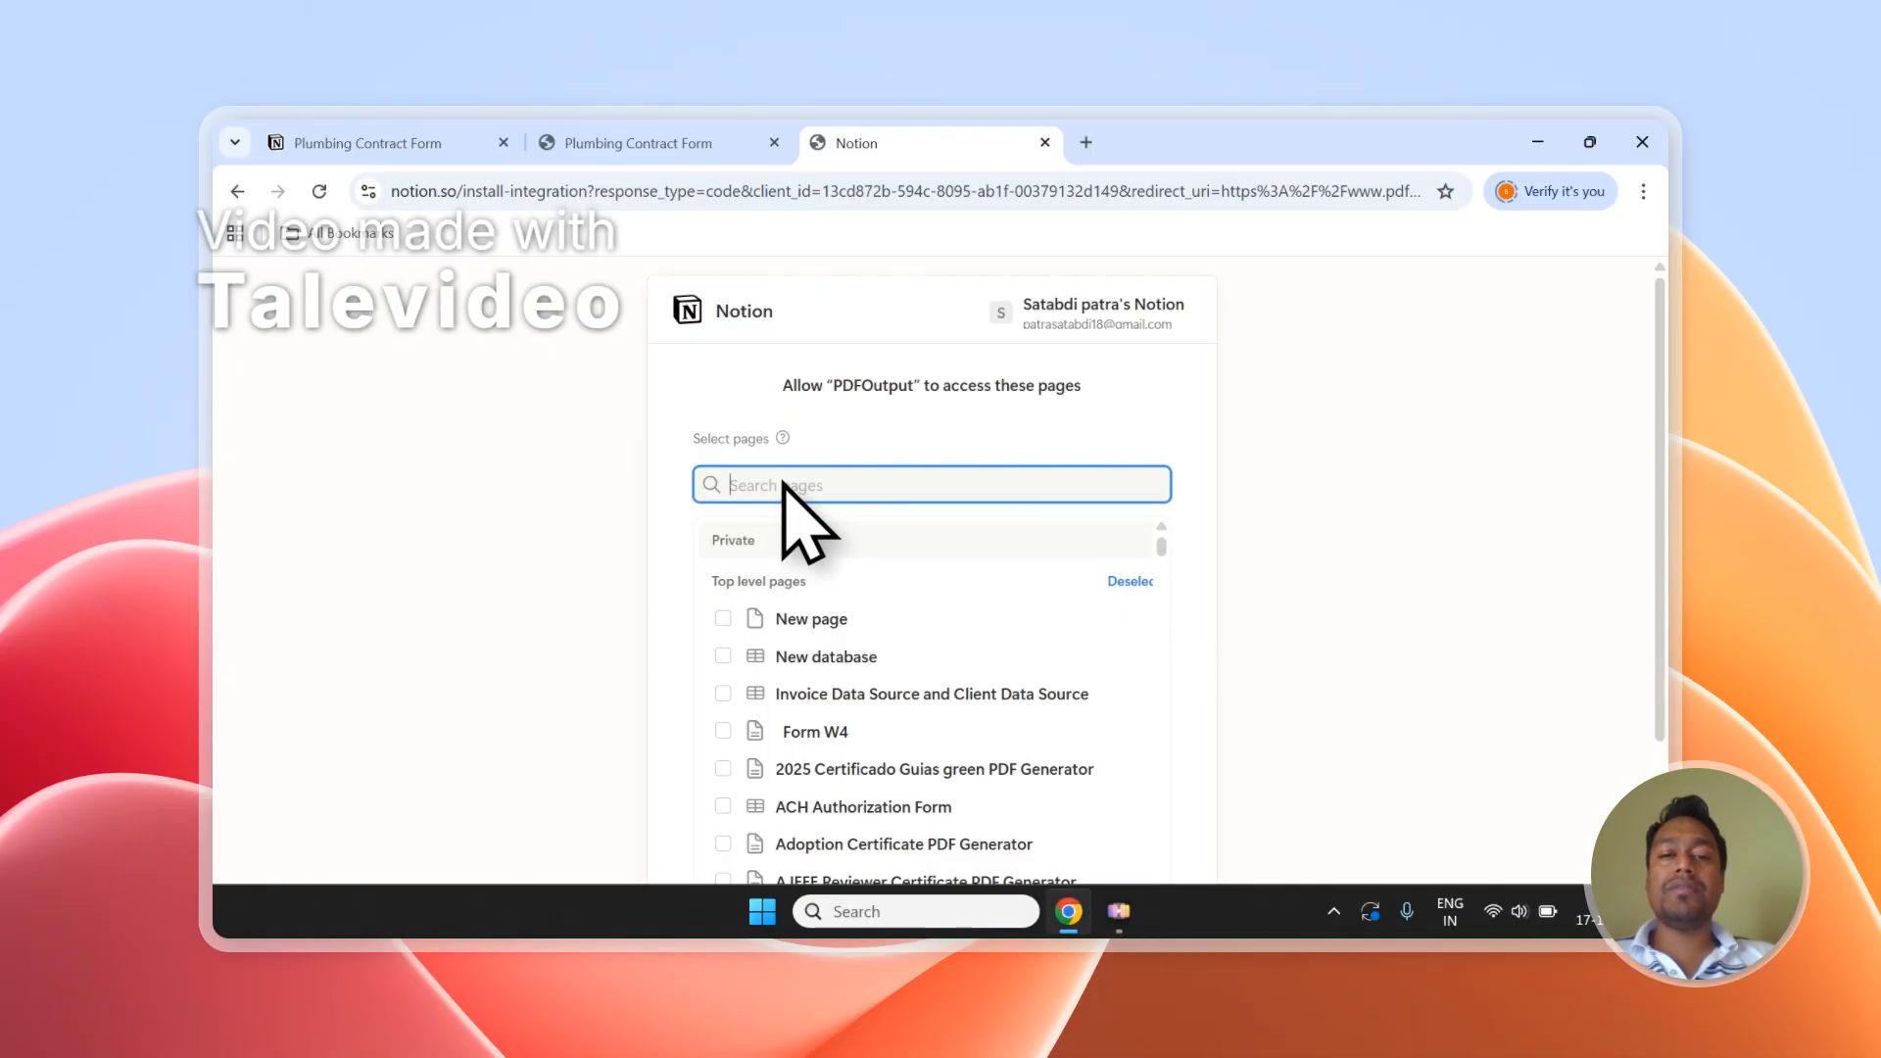
scroll(1273, 512, down, 3)
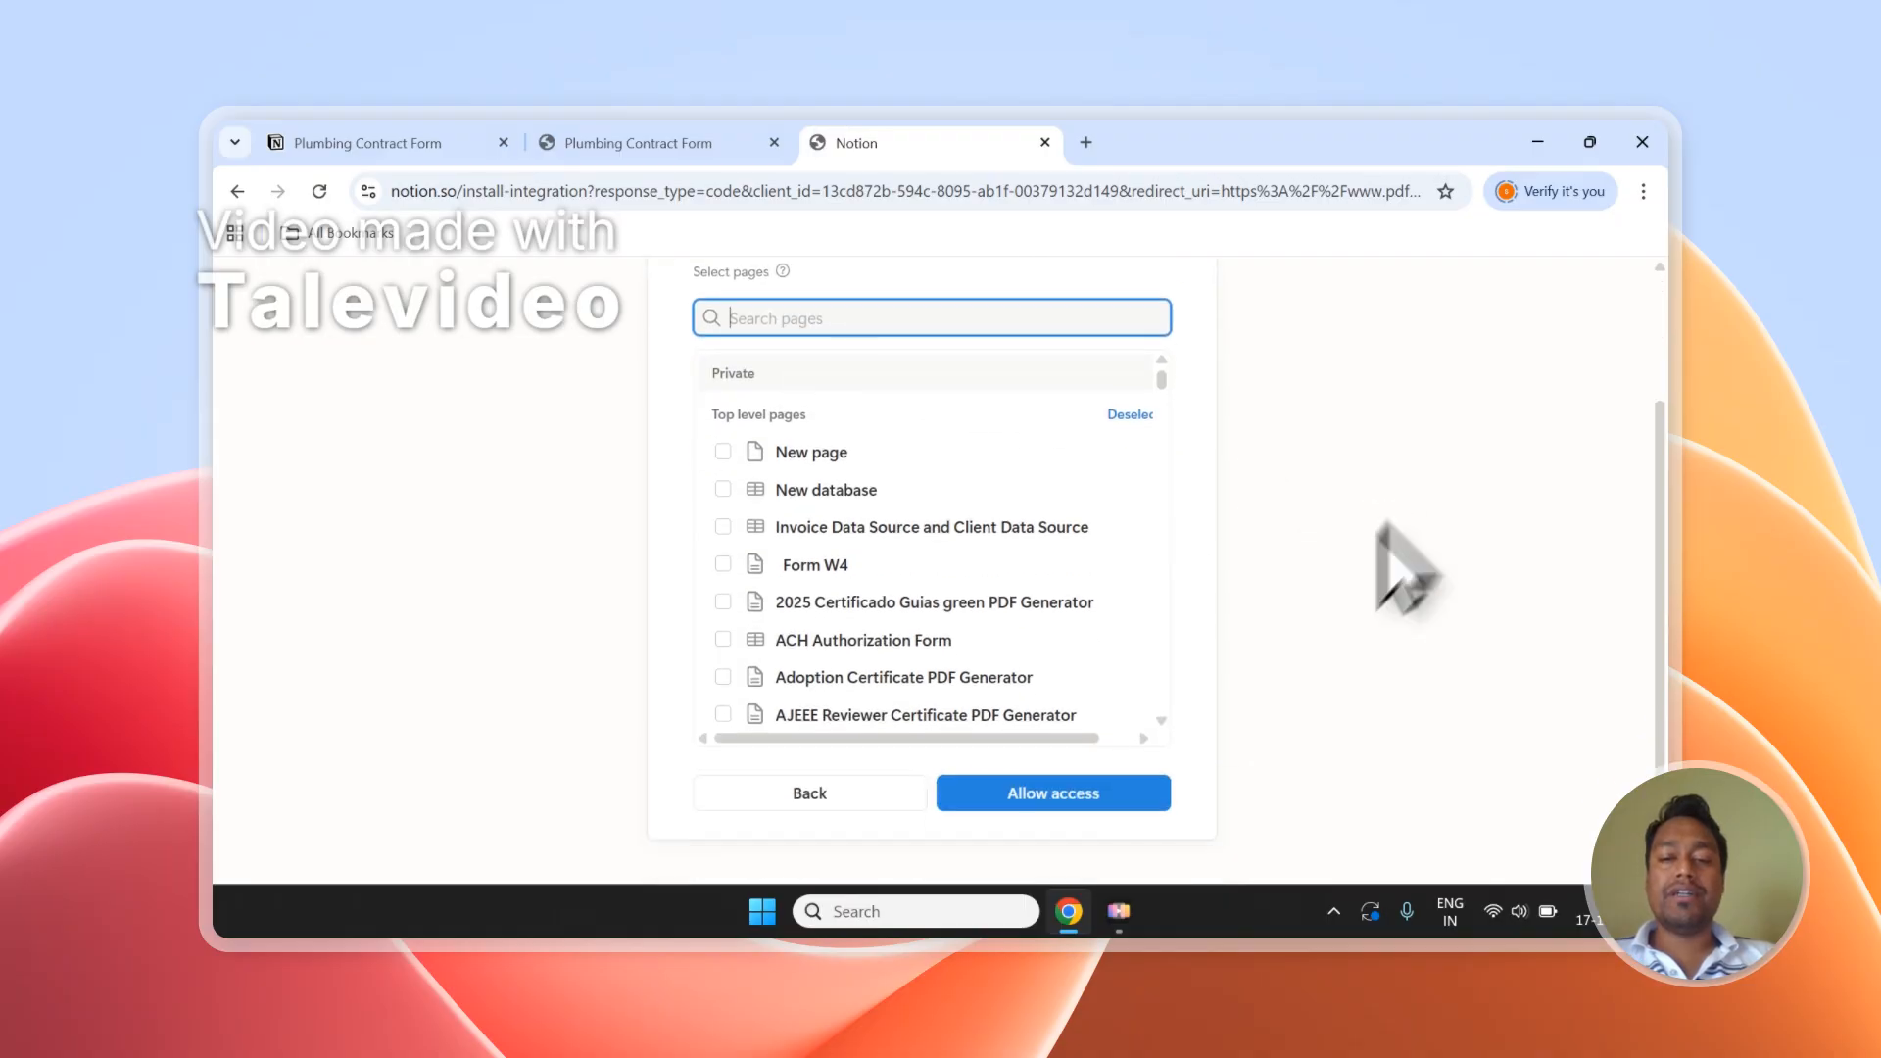
click(1004, 794)
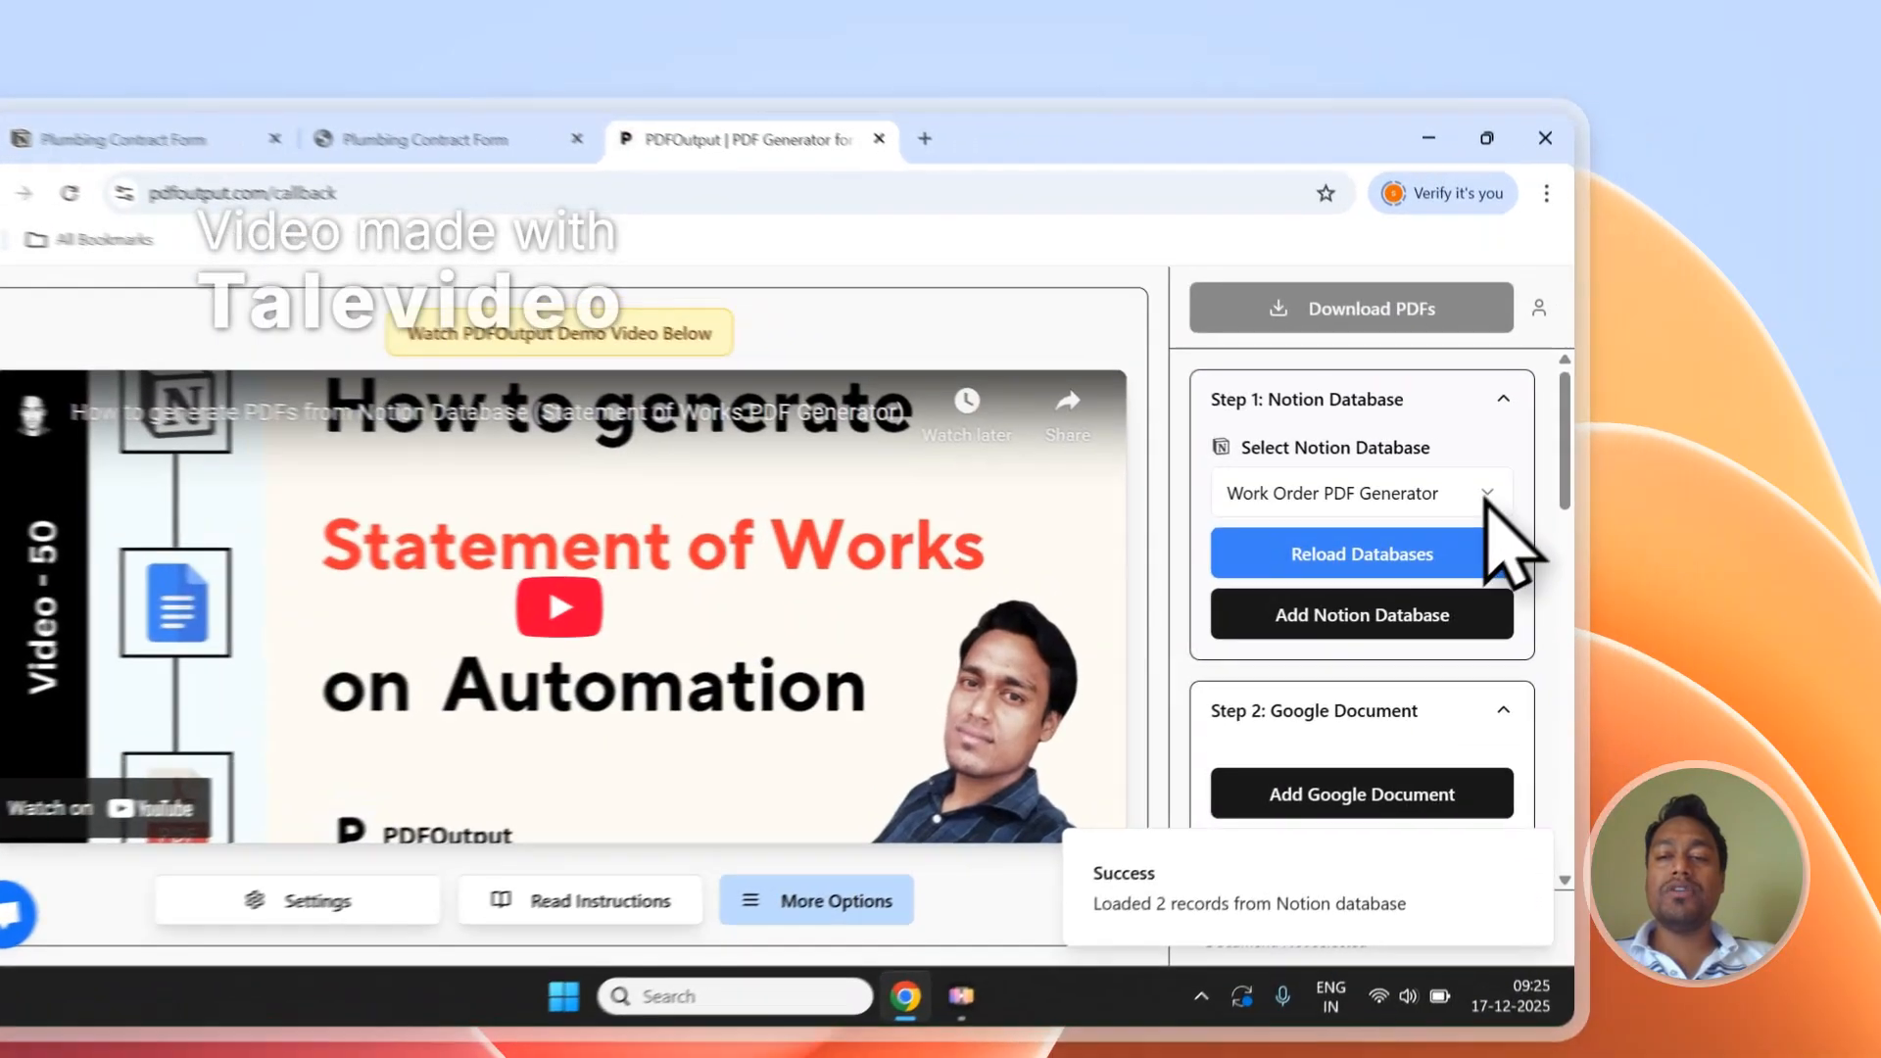
Reload PDFOutput's databases and select Plumbing Contract Form as the Notion database.
click(1579, 468)
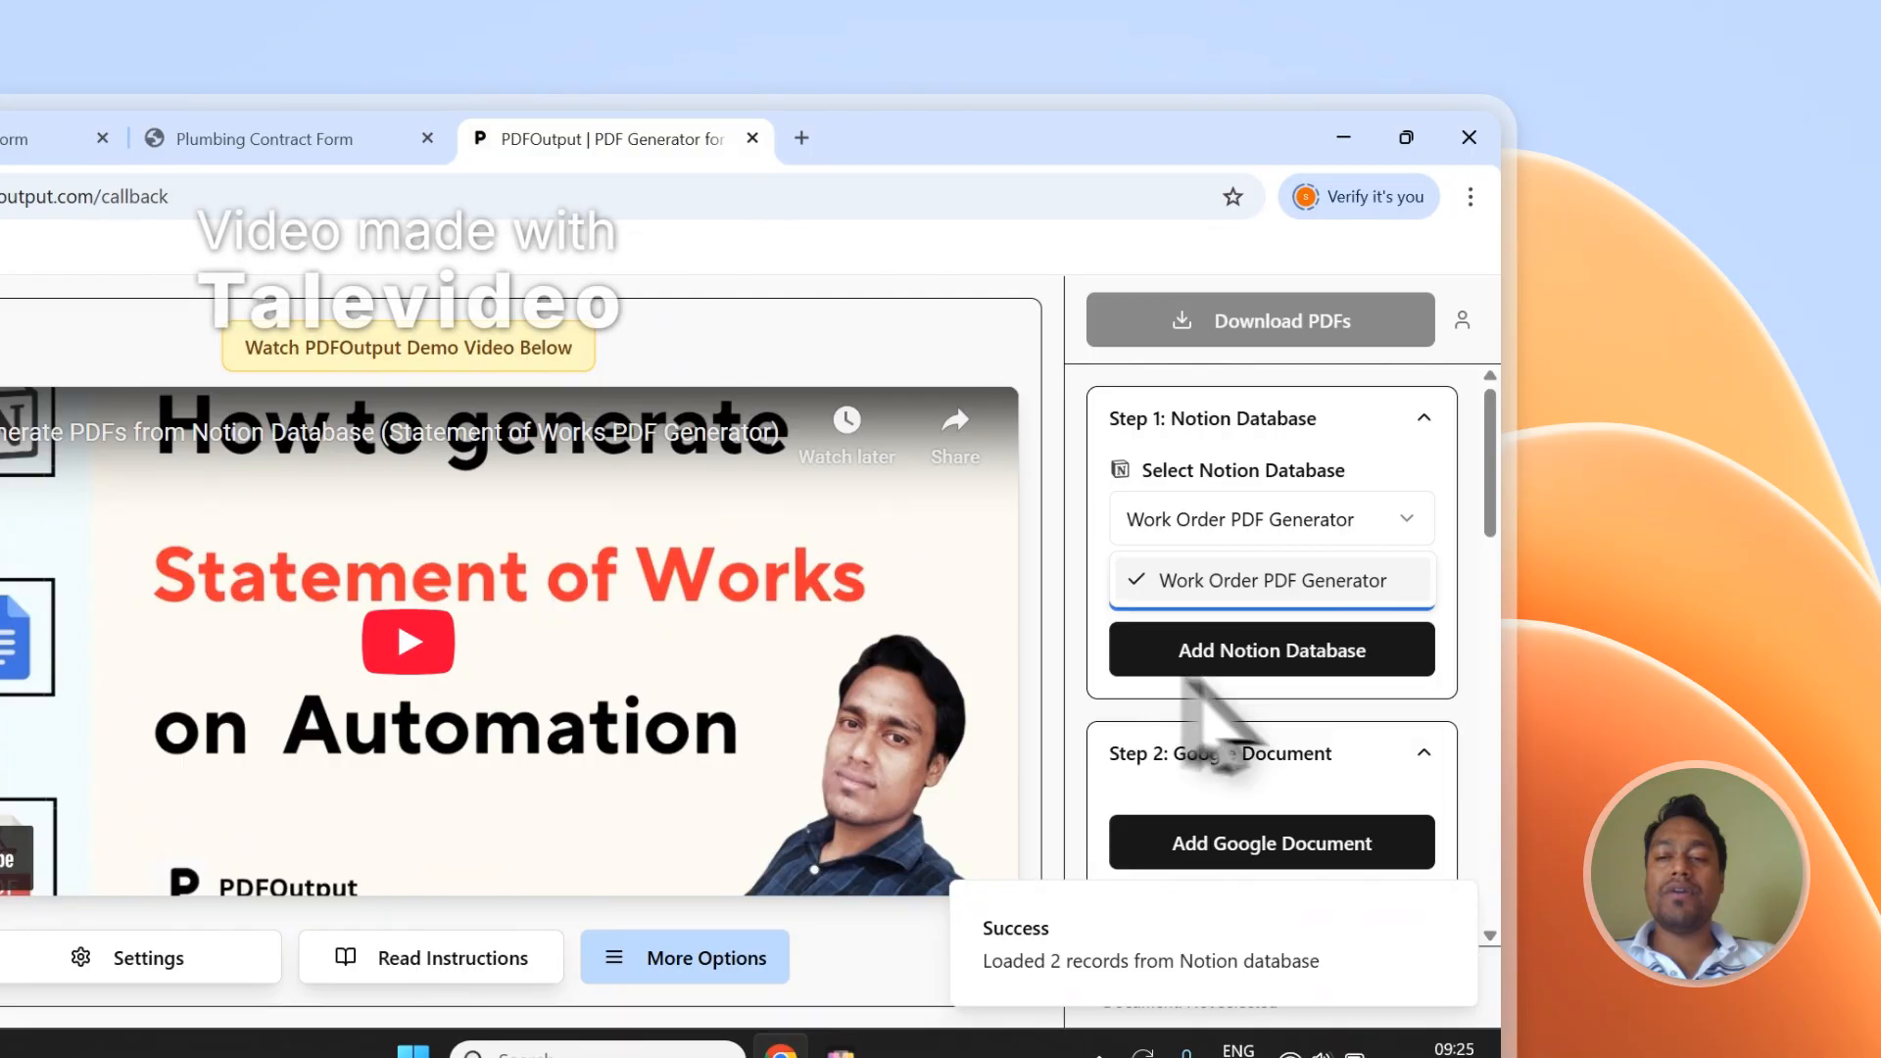
click(1415, 529)
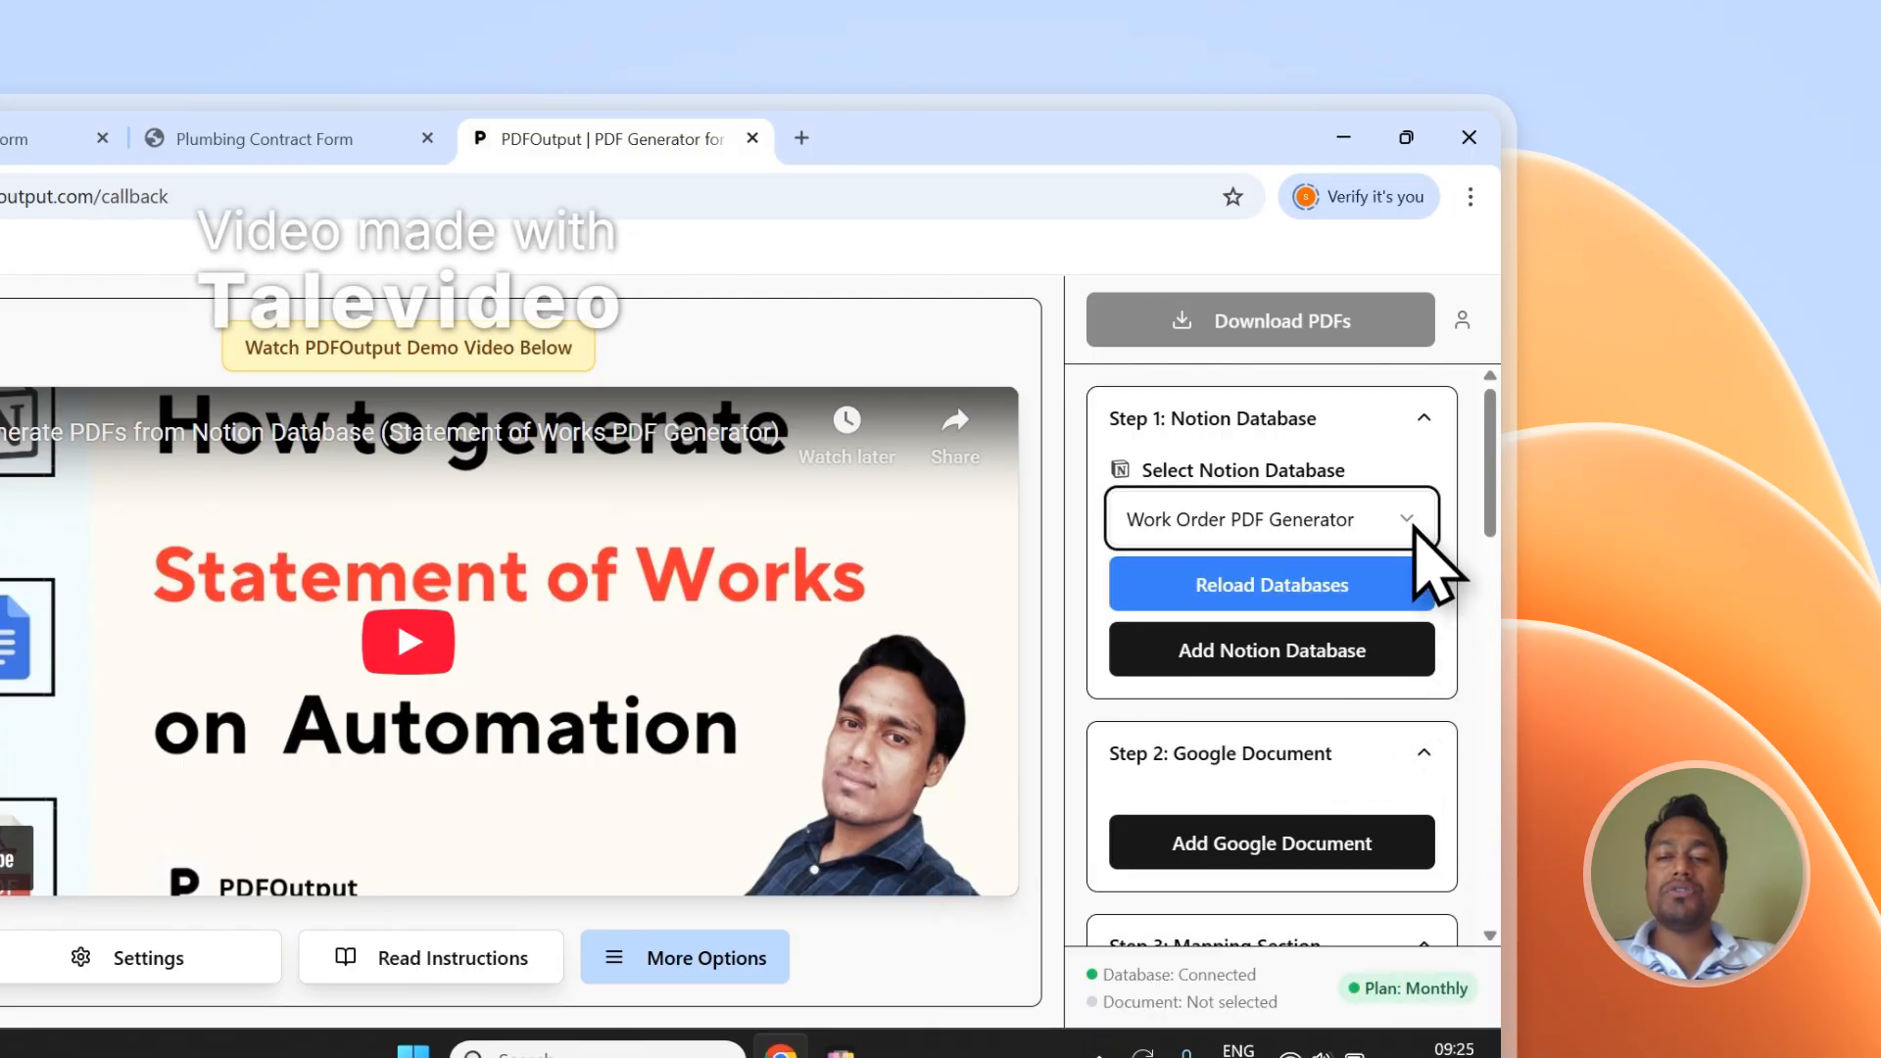
click(1254, 584)
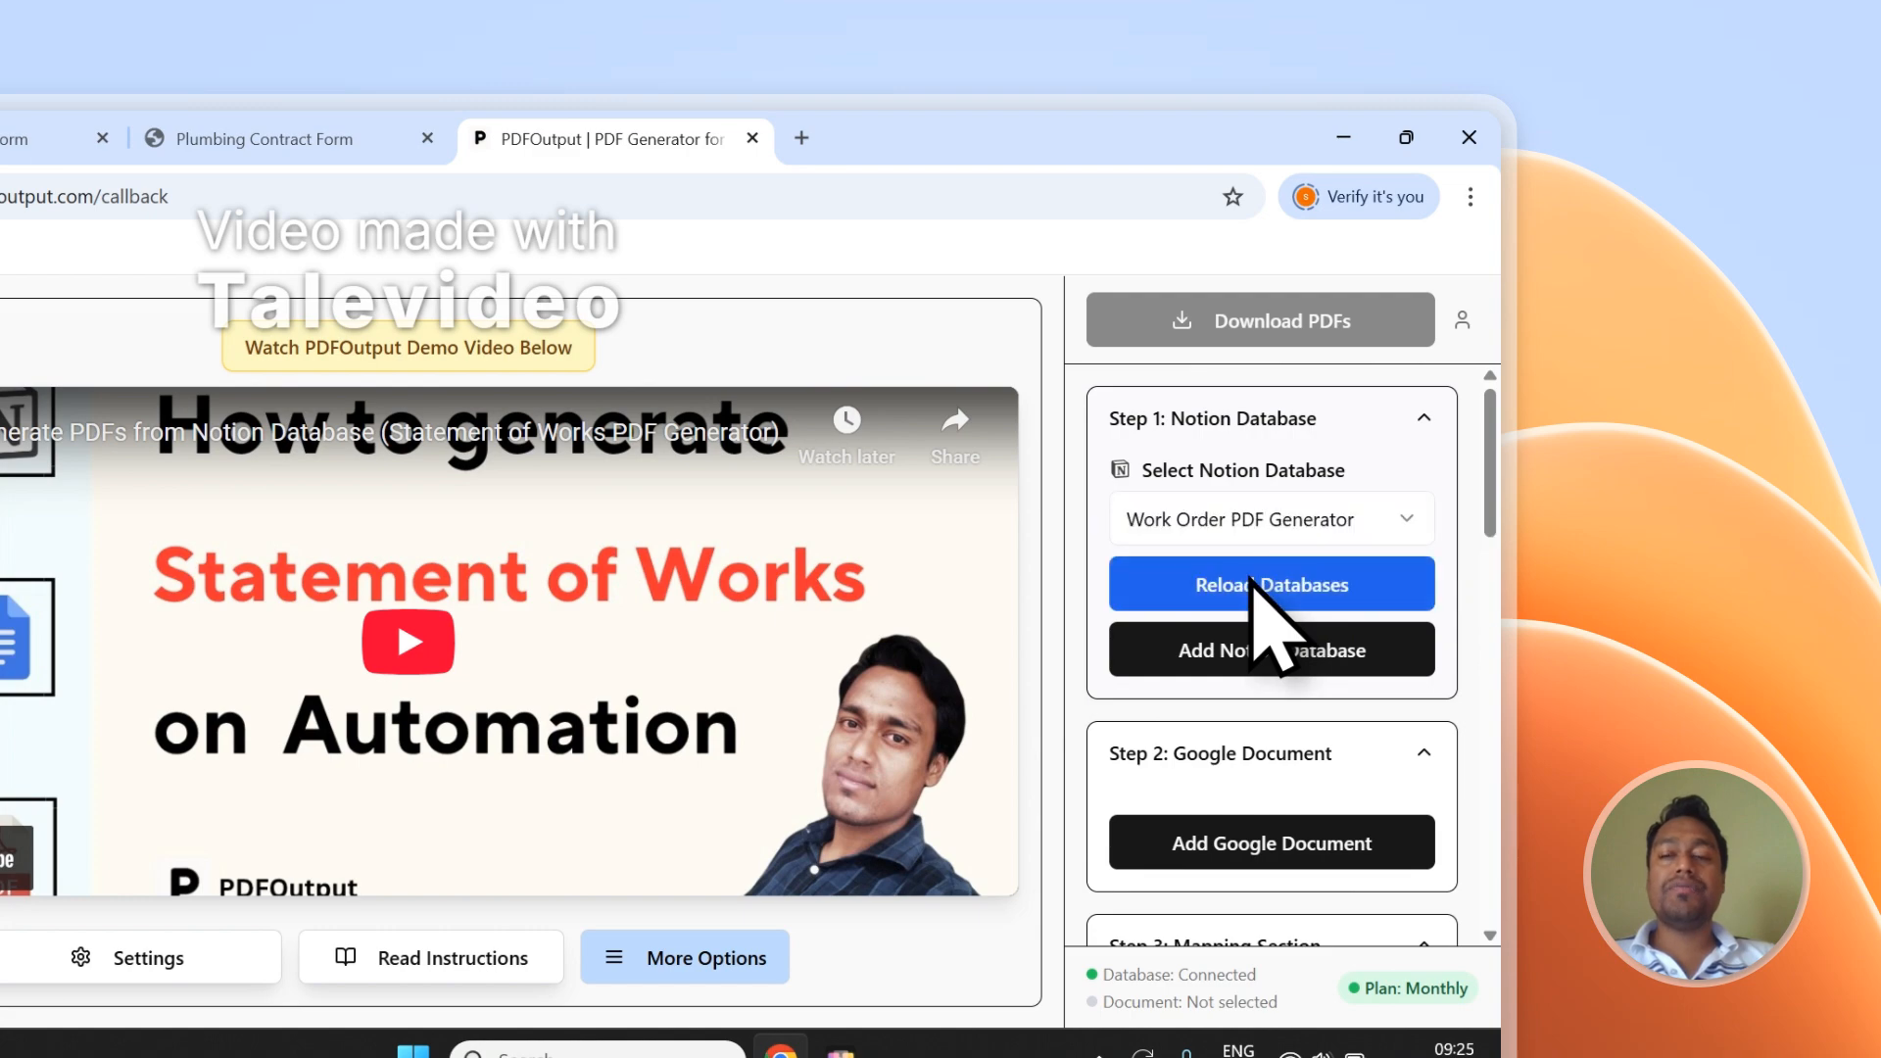
click(1251, 536)
click(1251, 536)
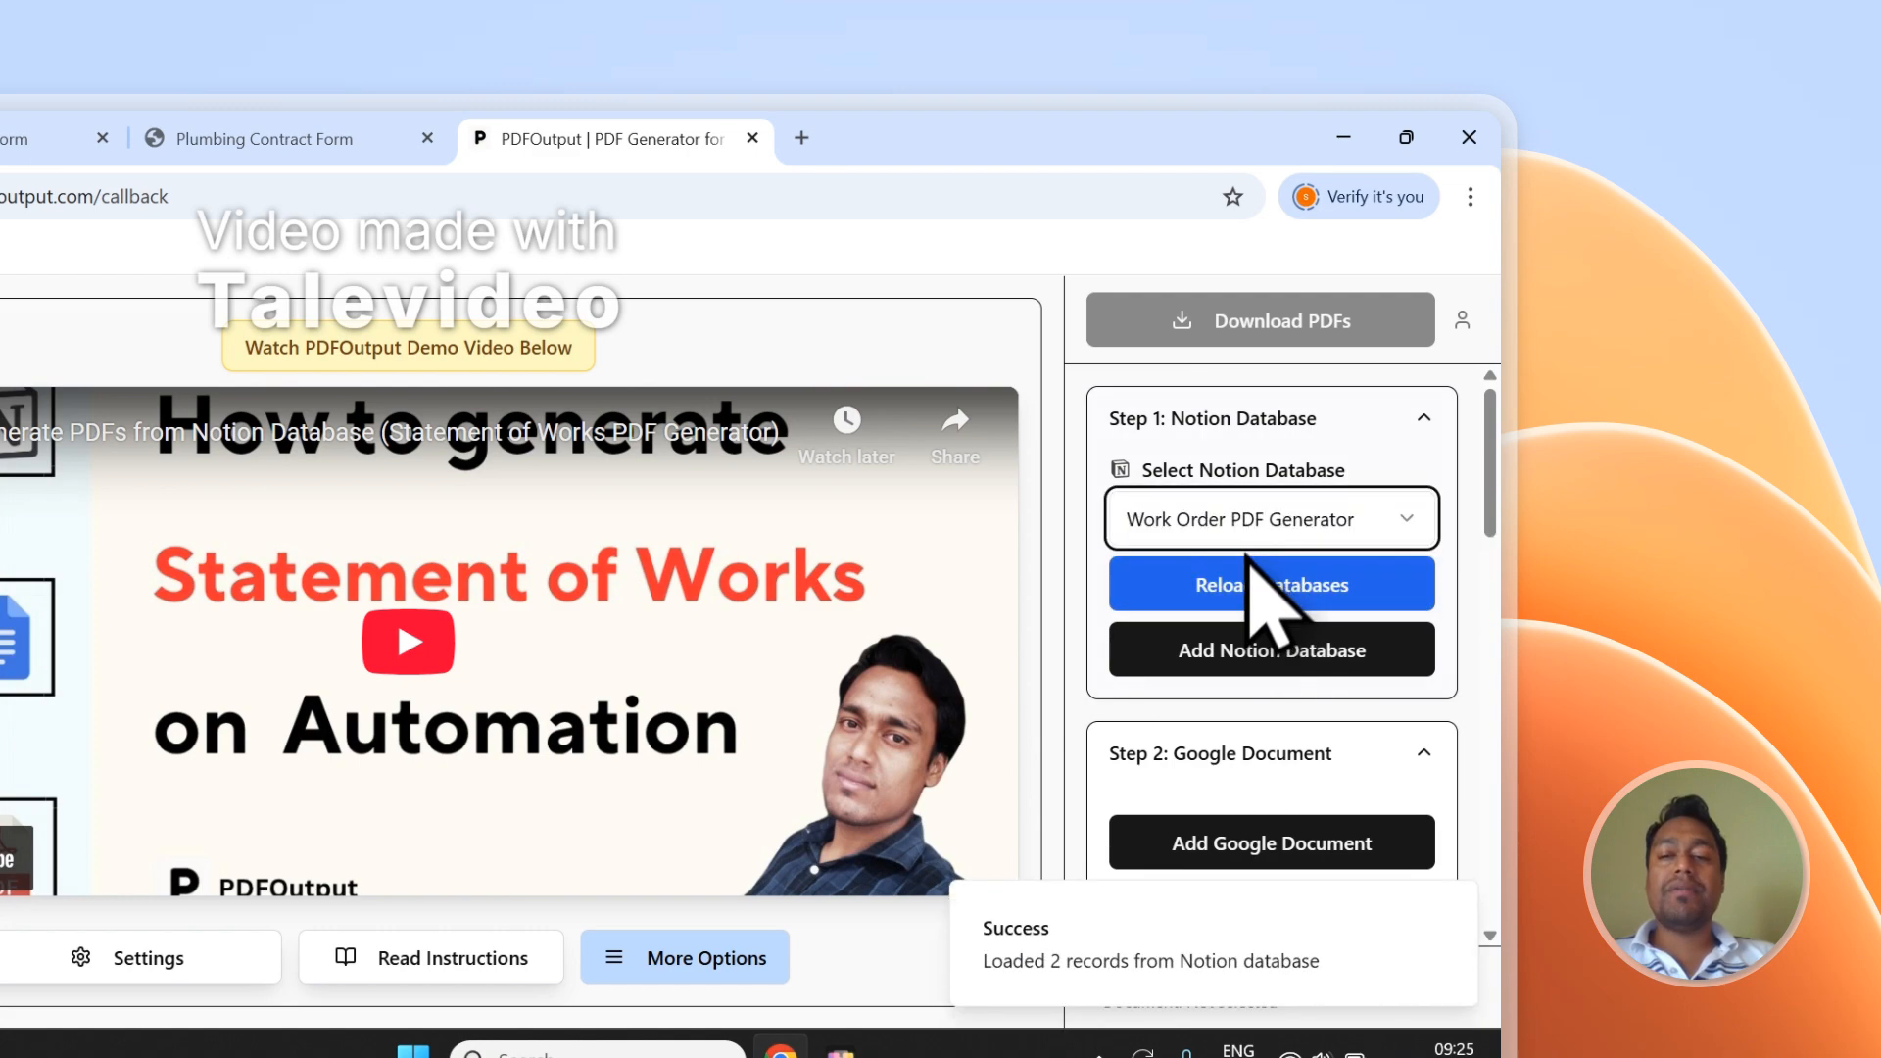
click(1242, 576)
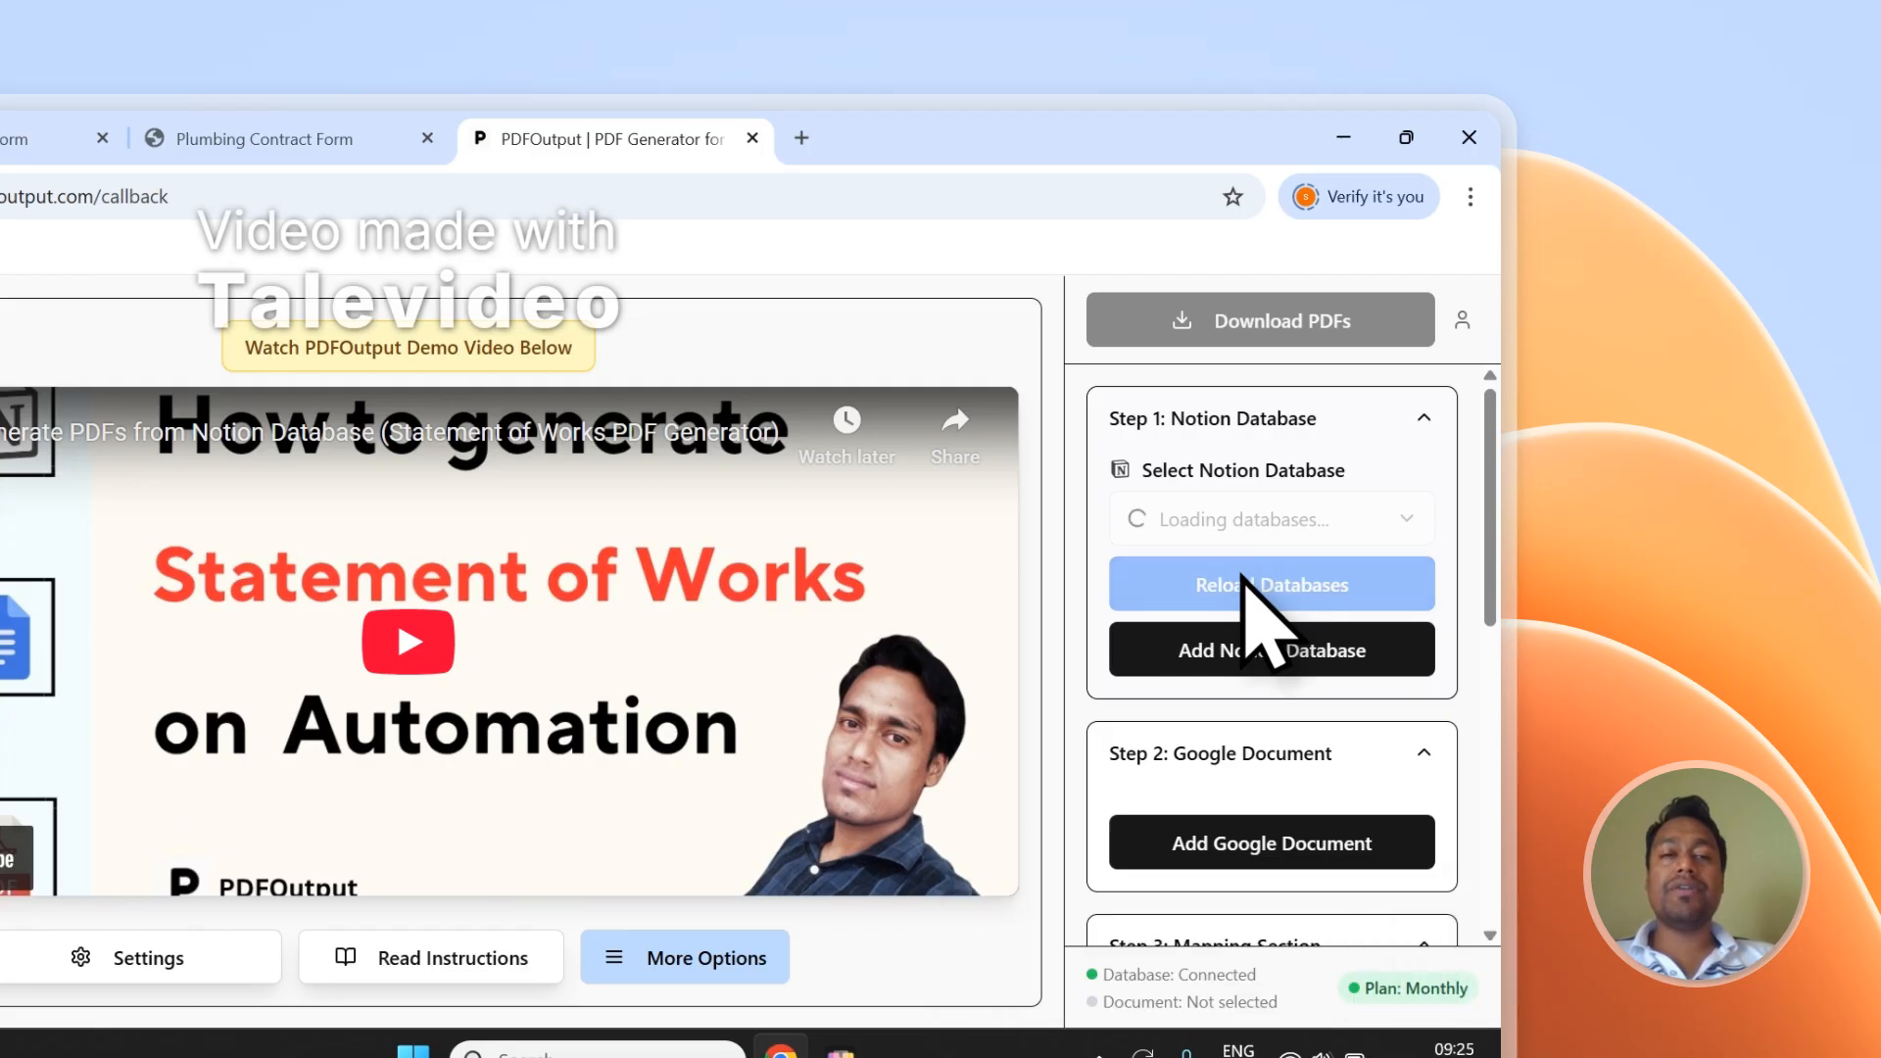
click(1239, 536)
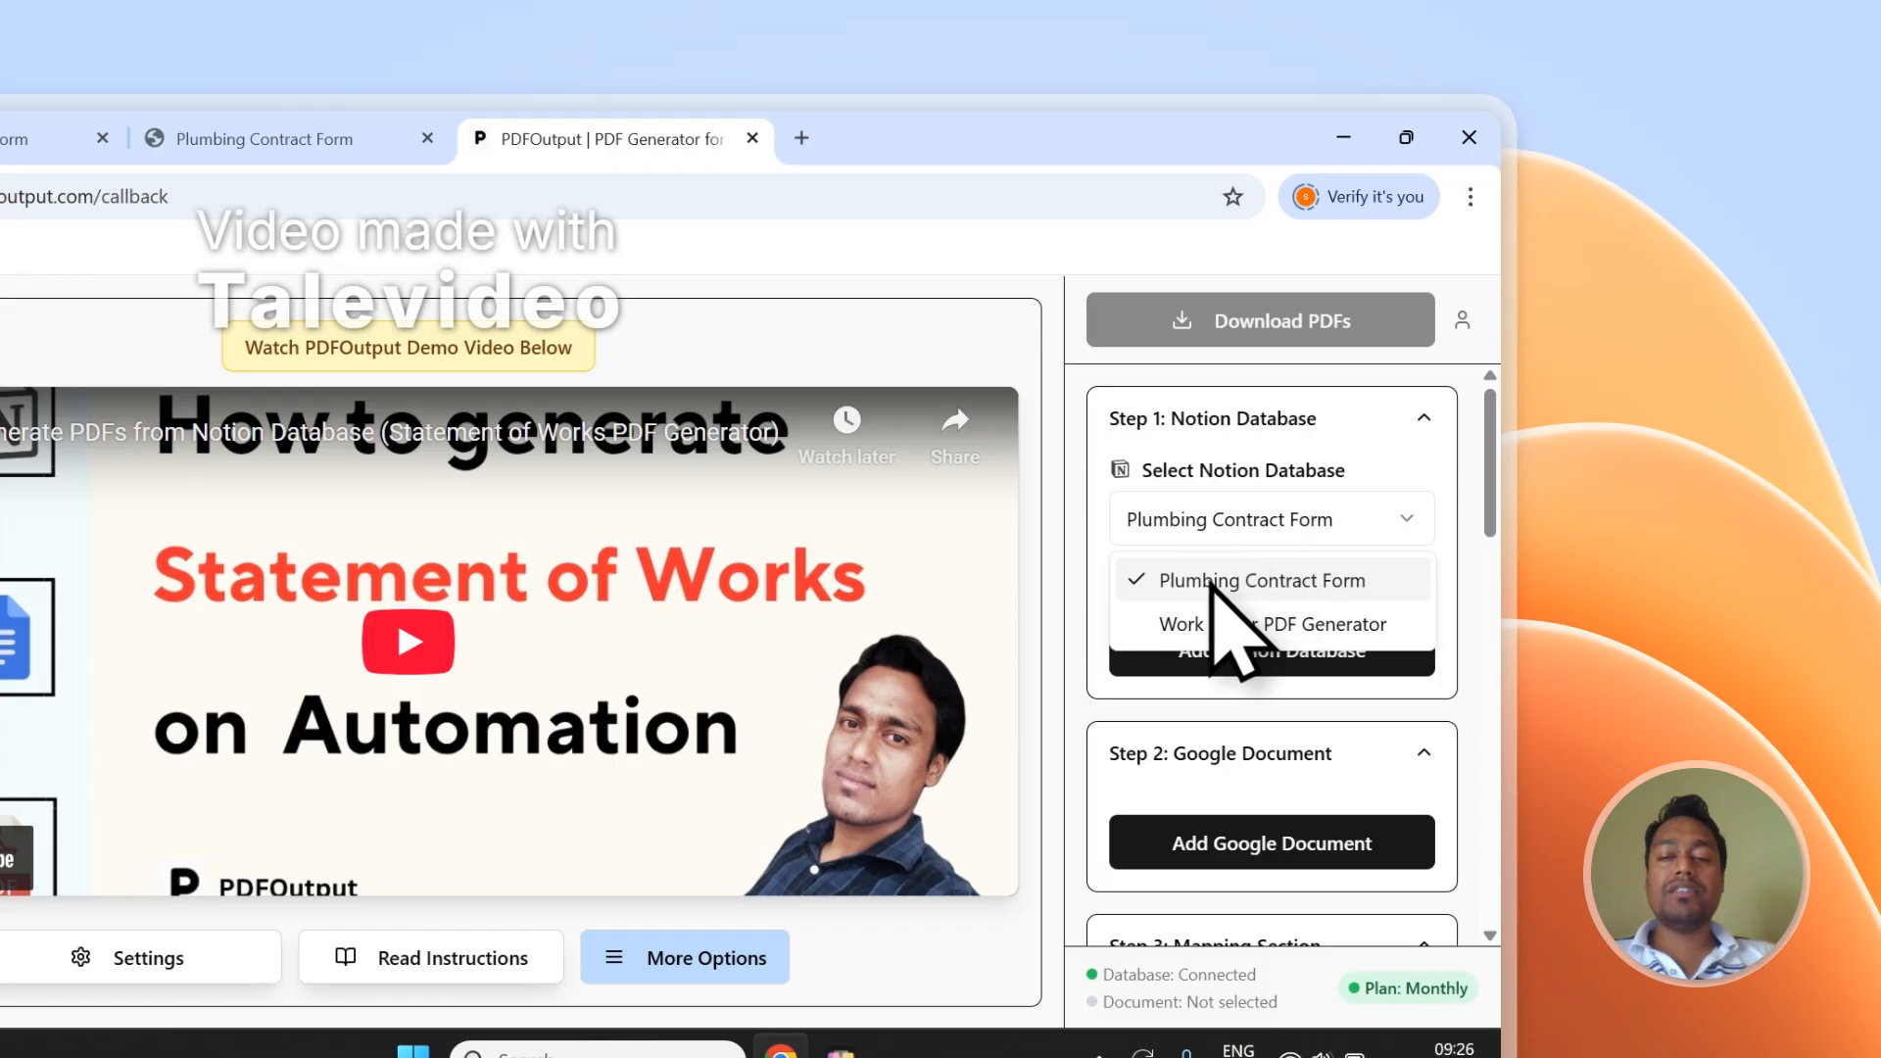
click(1246, 583)
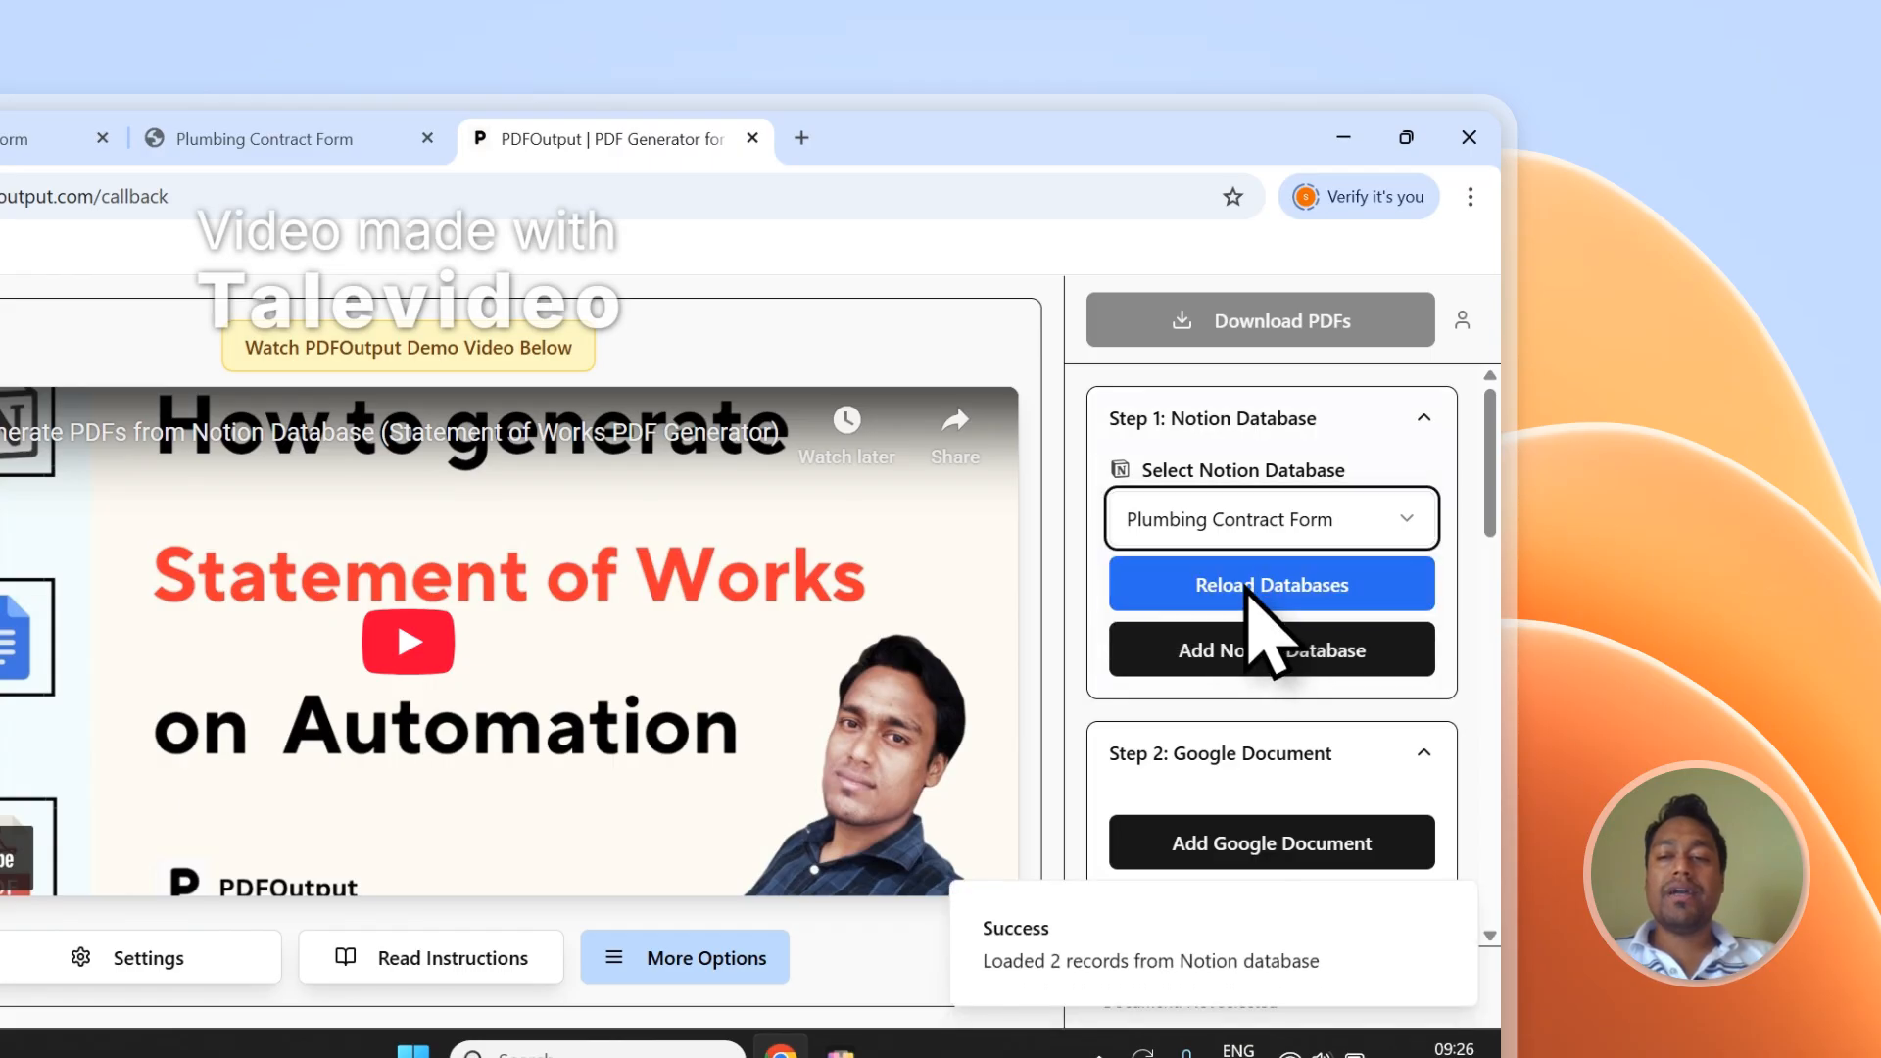
Examine the mapping section's list of properties for the Plumbing Contract Form database.
scroll(1490, 529, down, 8)
scroll(1499, 686, down, 5)
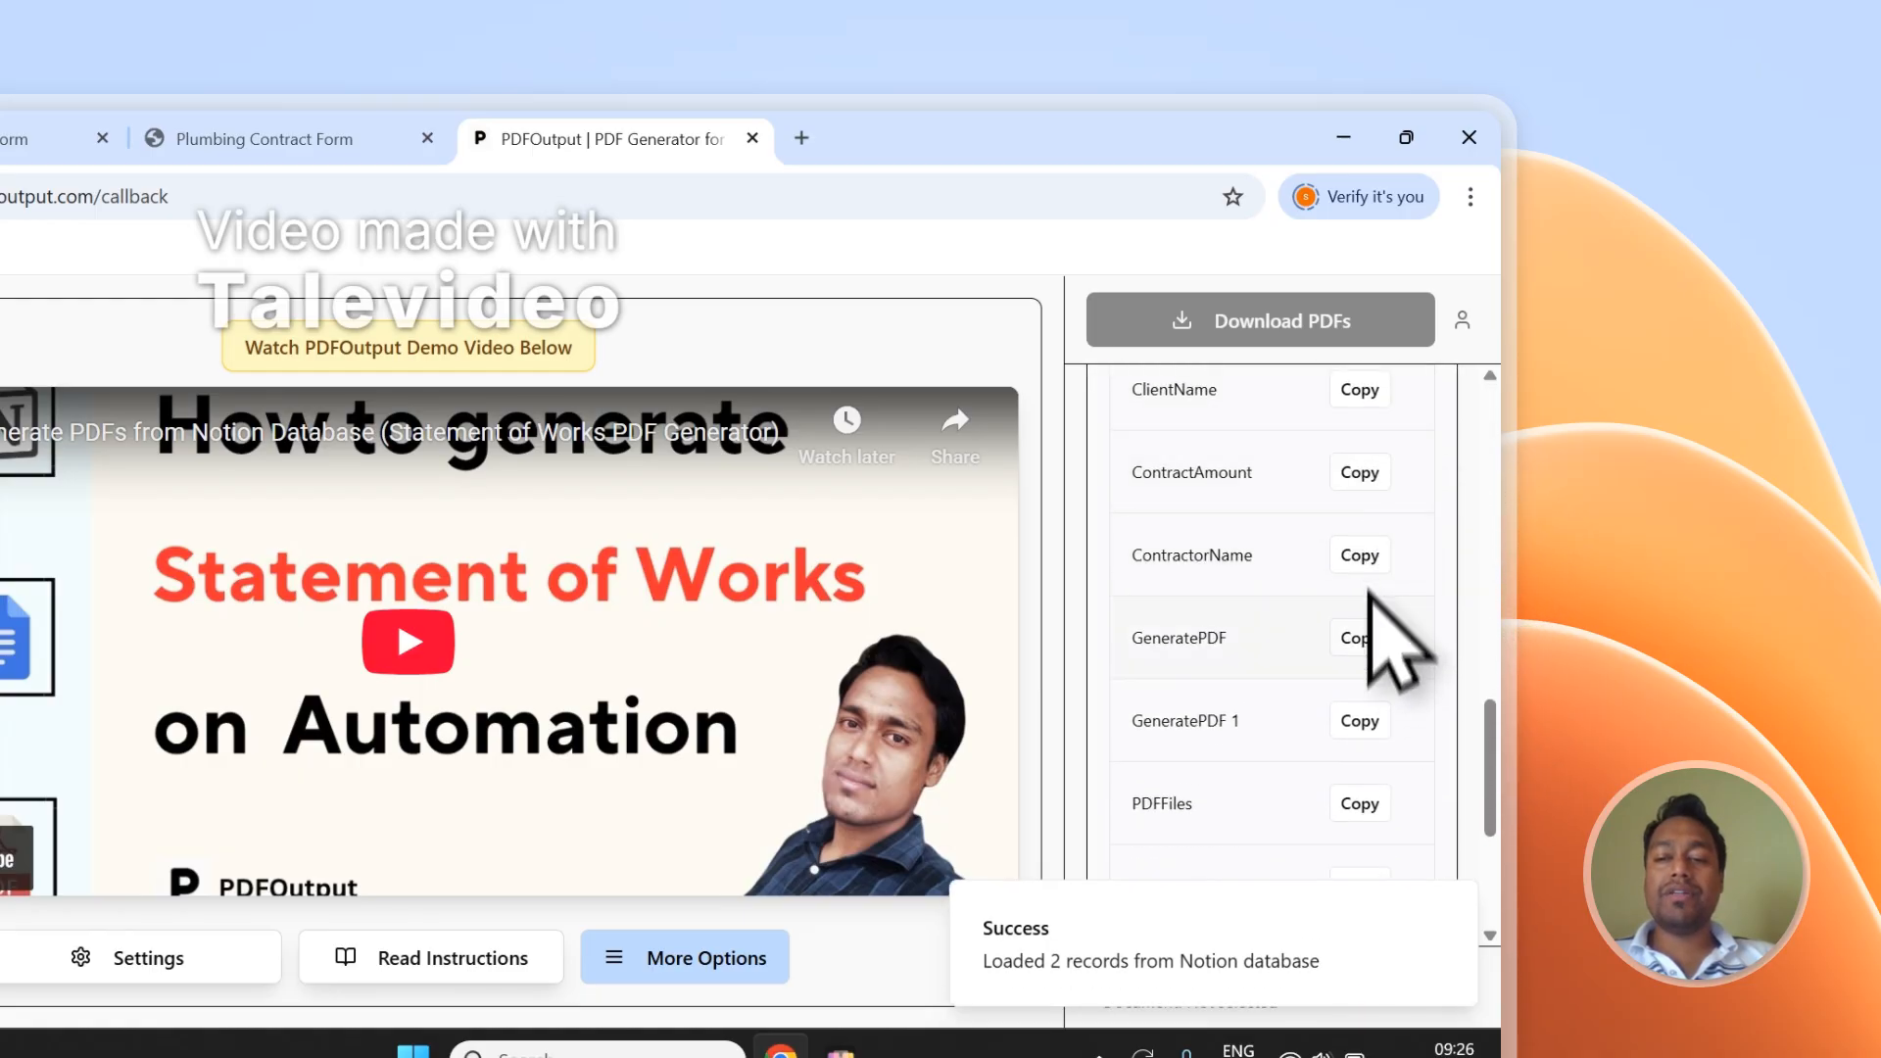
scroll(1369, 627, down, 3)
scroll(1372, 768, up, 3)
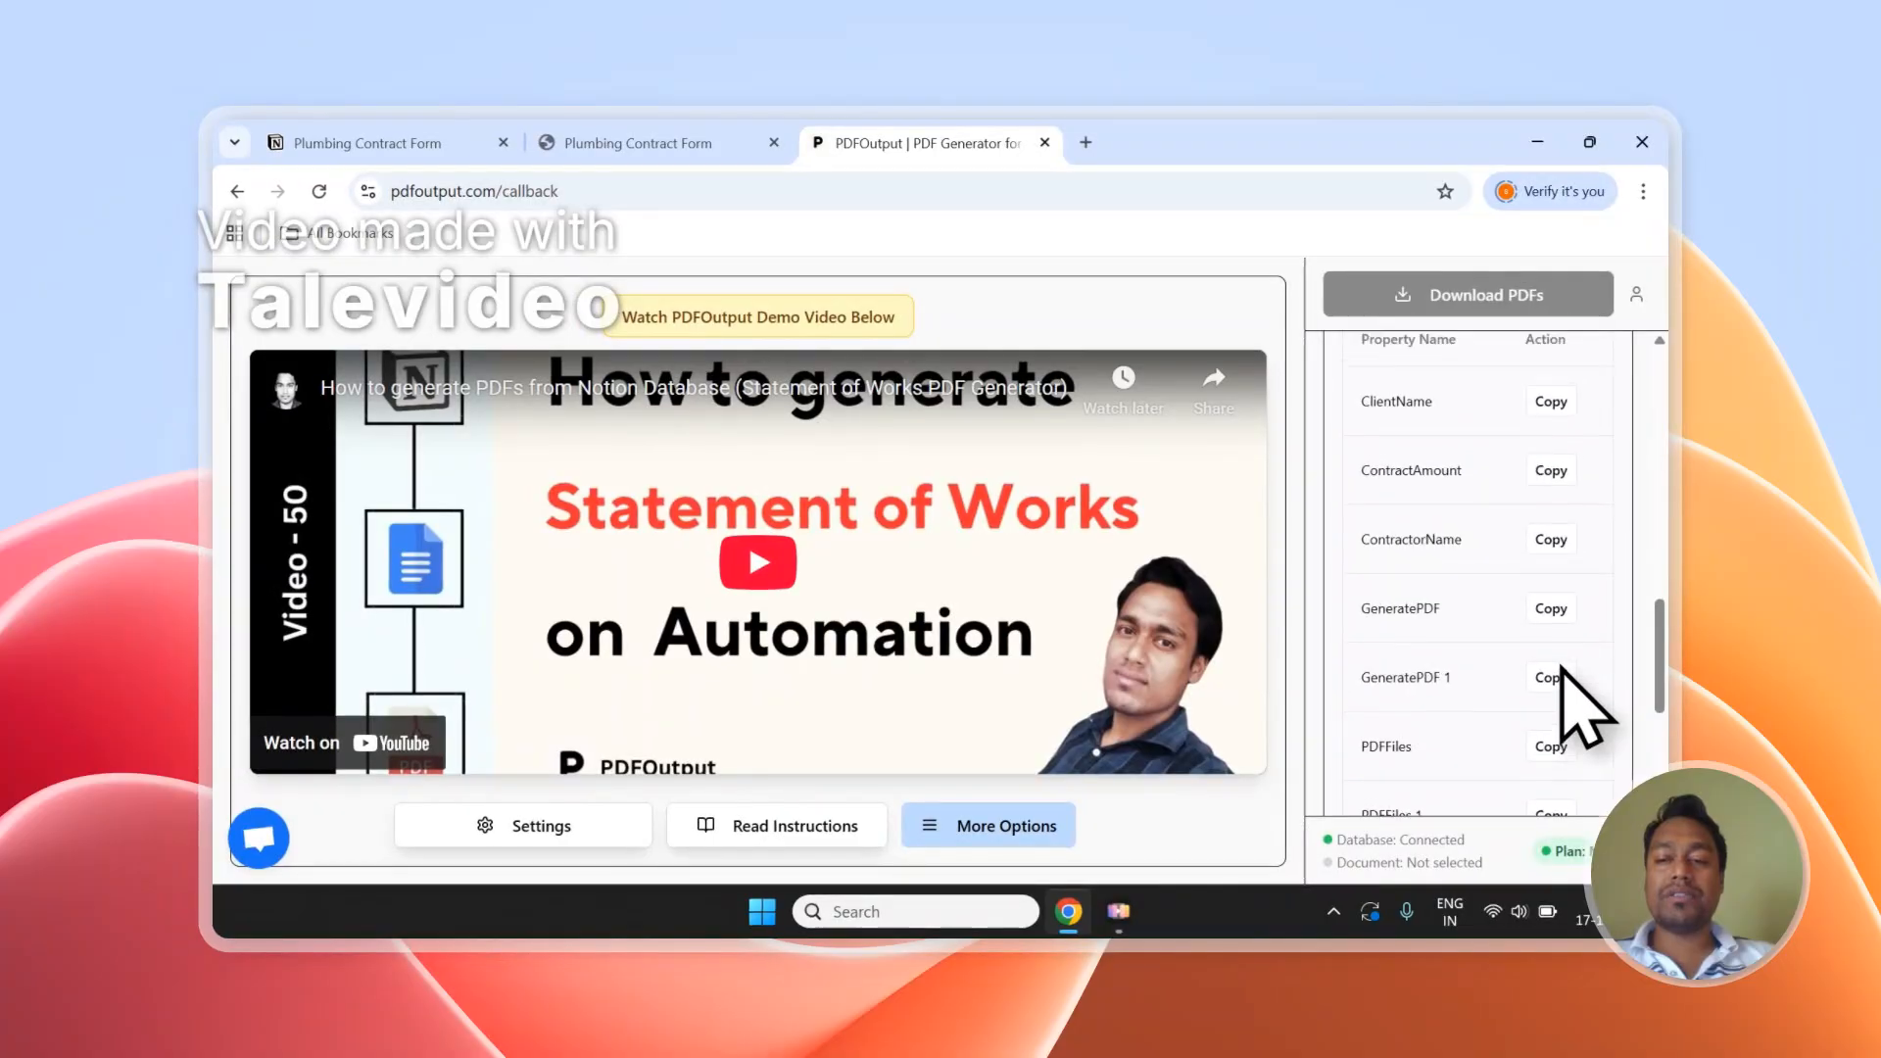
scroll(1563, 676, up, 10)
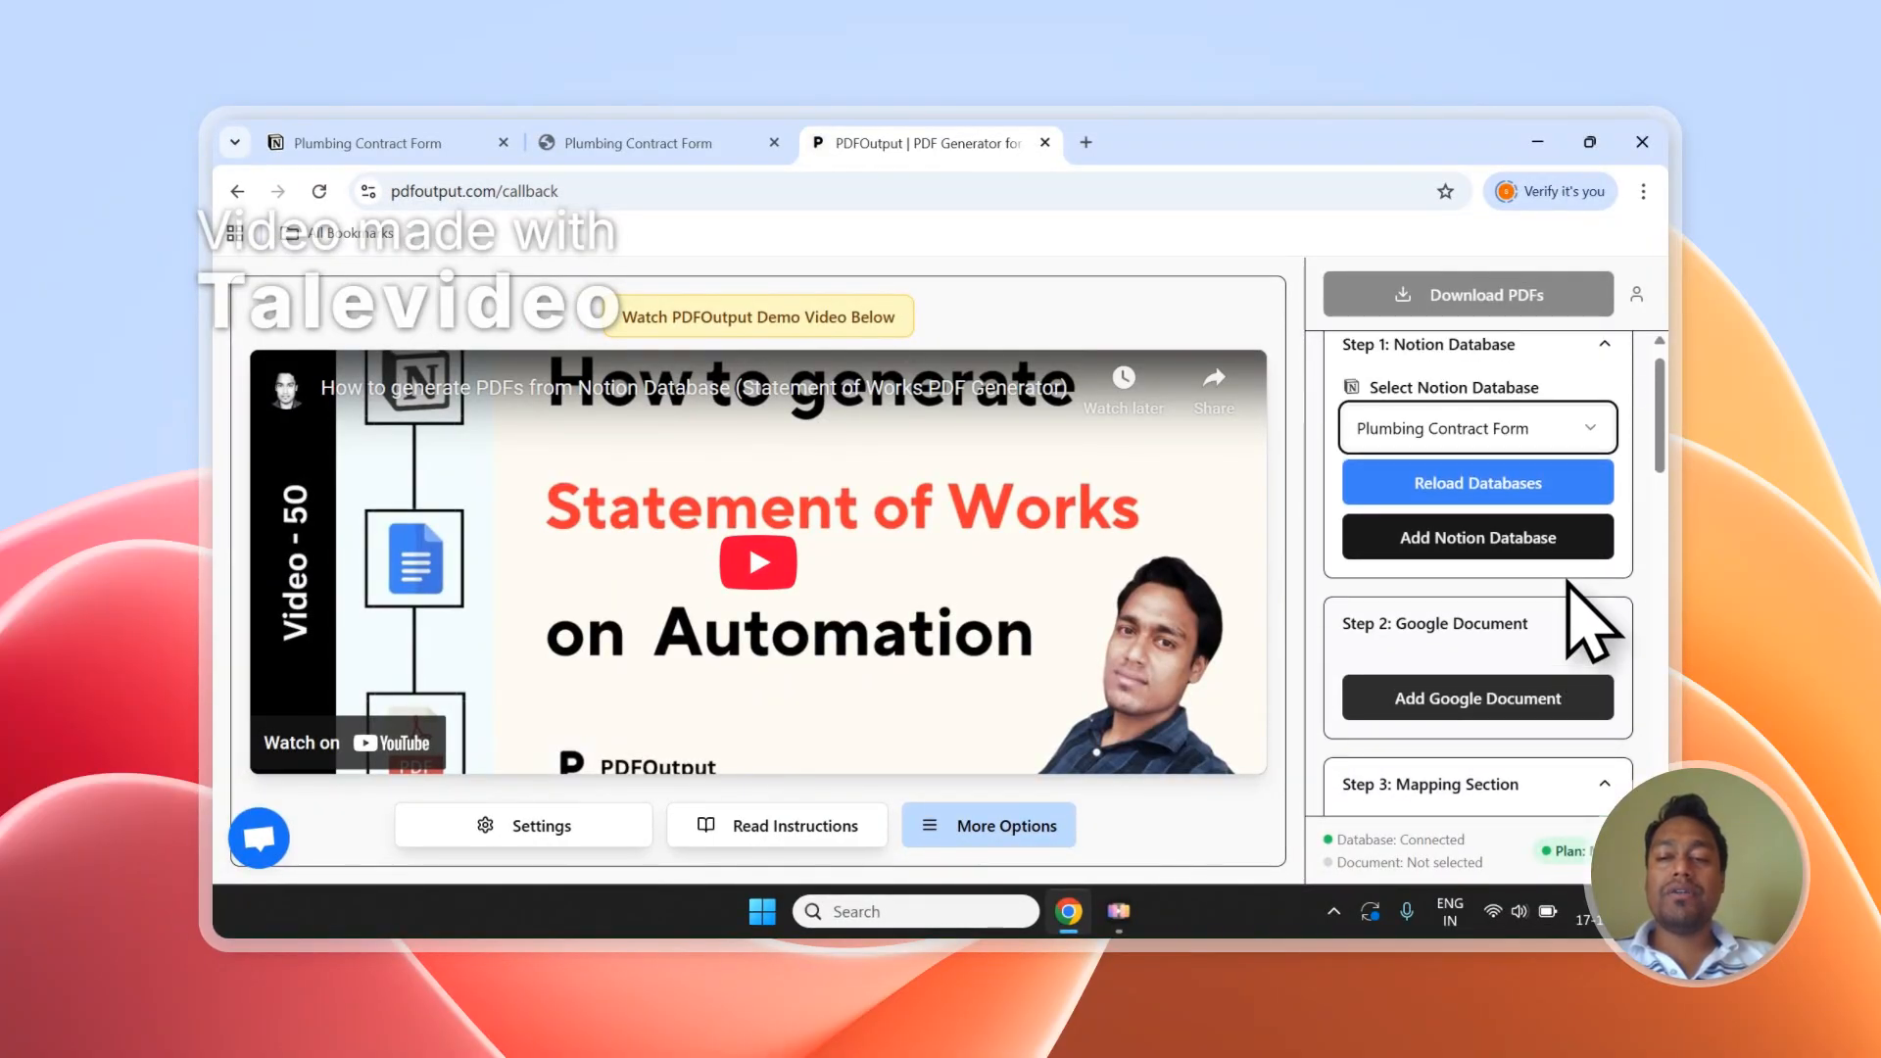
click(1421, 691)
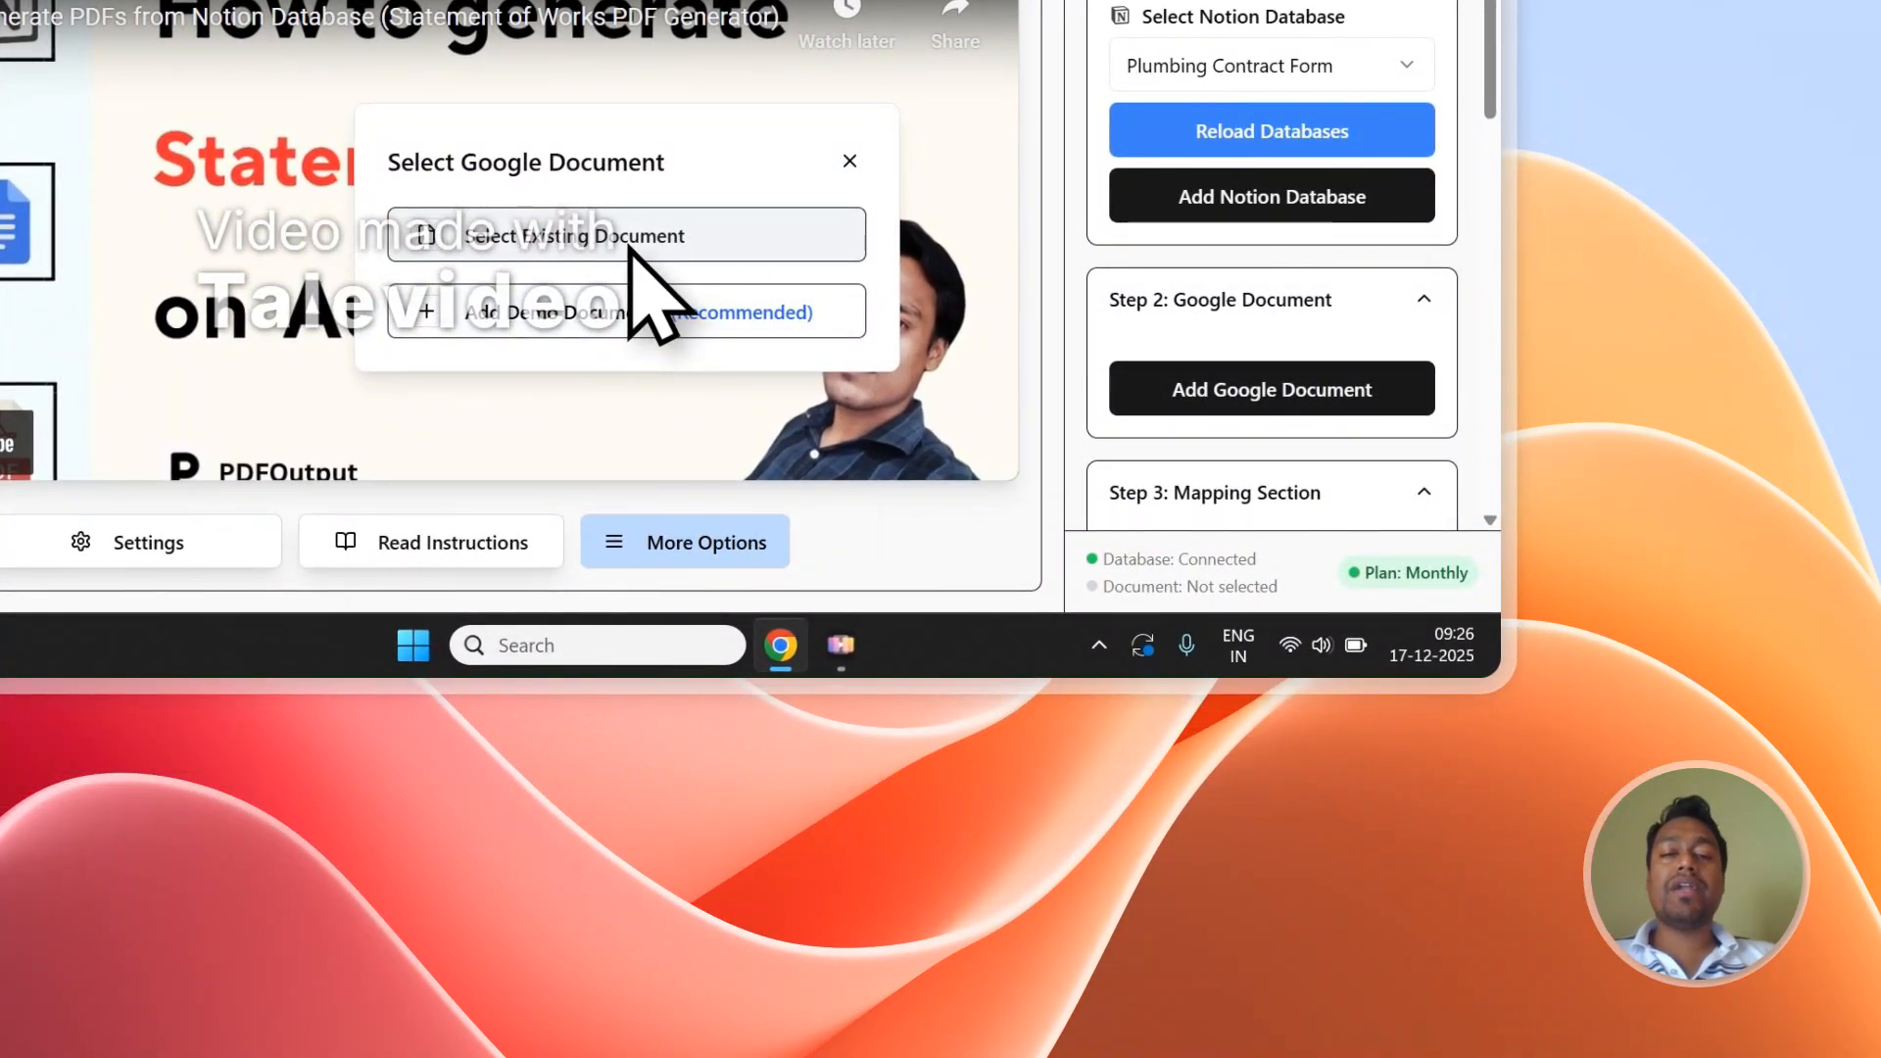
click(517, 252)
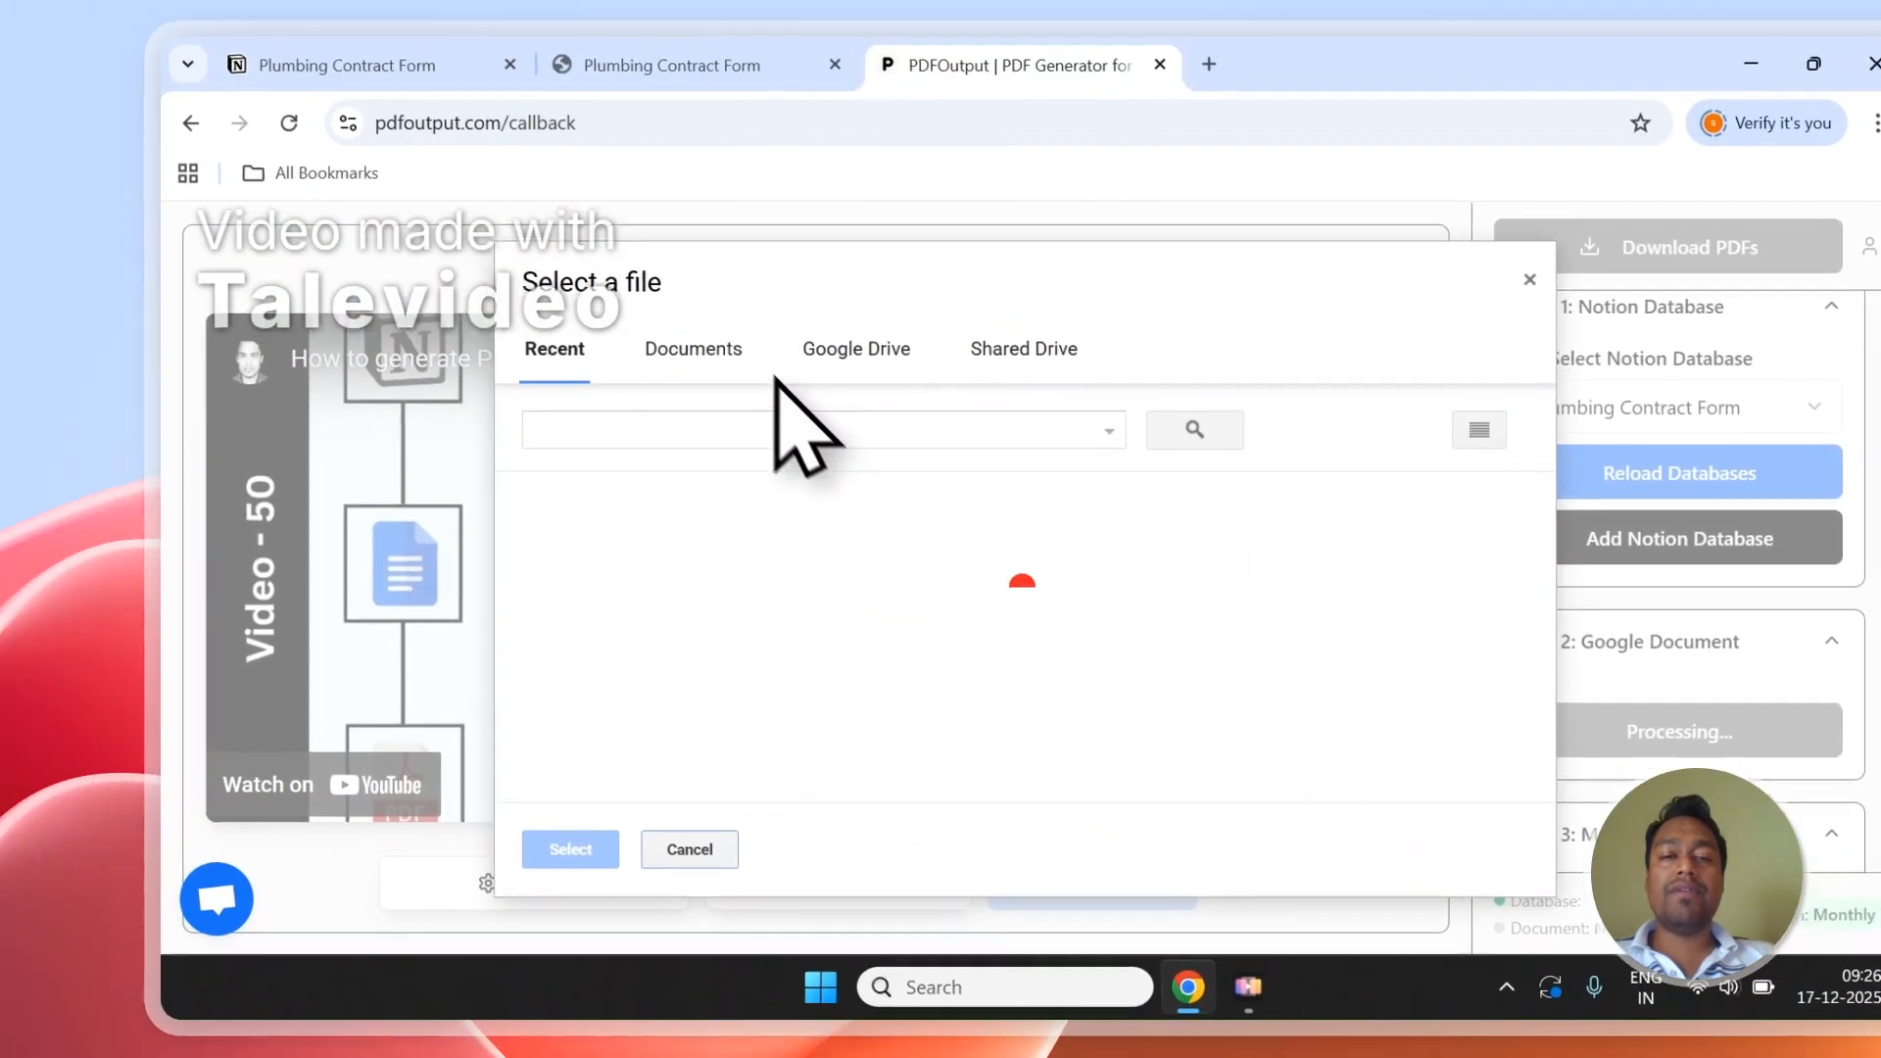
click(766, 390)
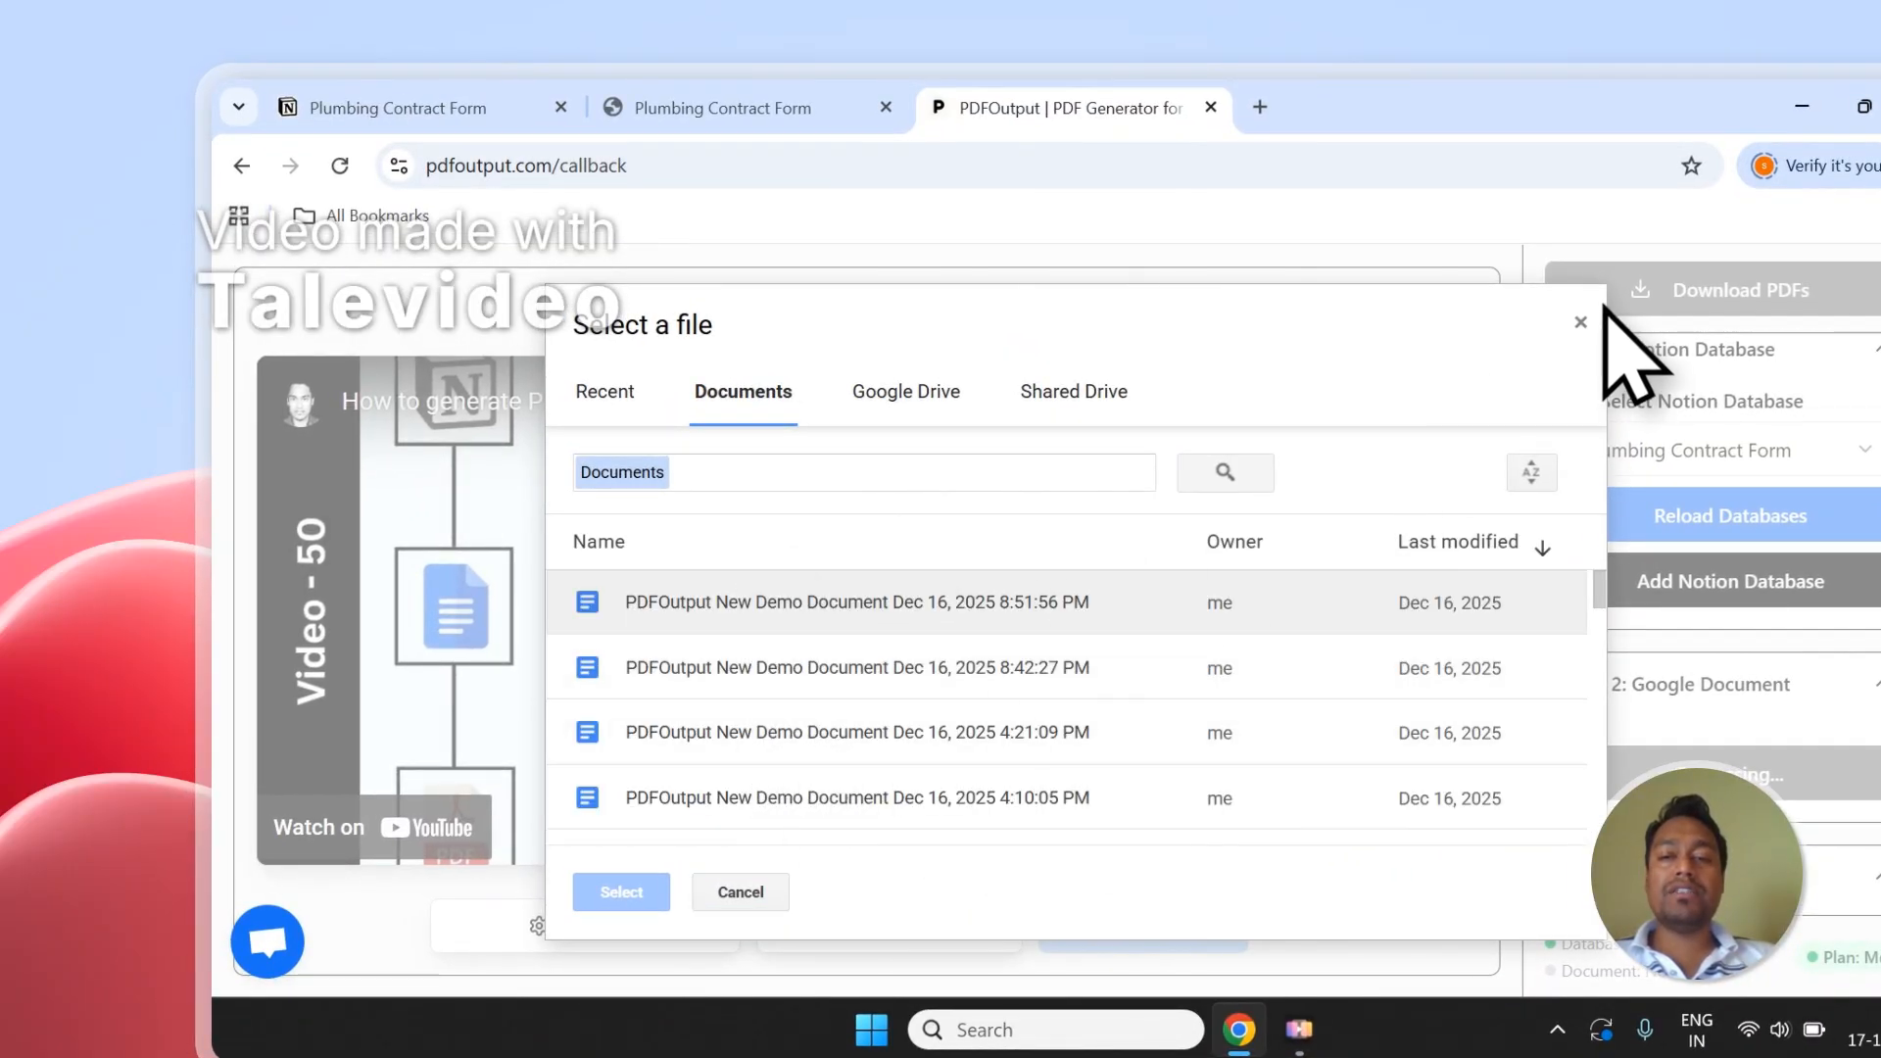
click(1580, 322)
Add a demo document as the Google document template in PDFOutput.
click(1607, 774)
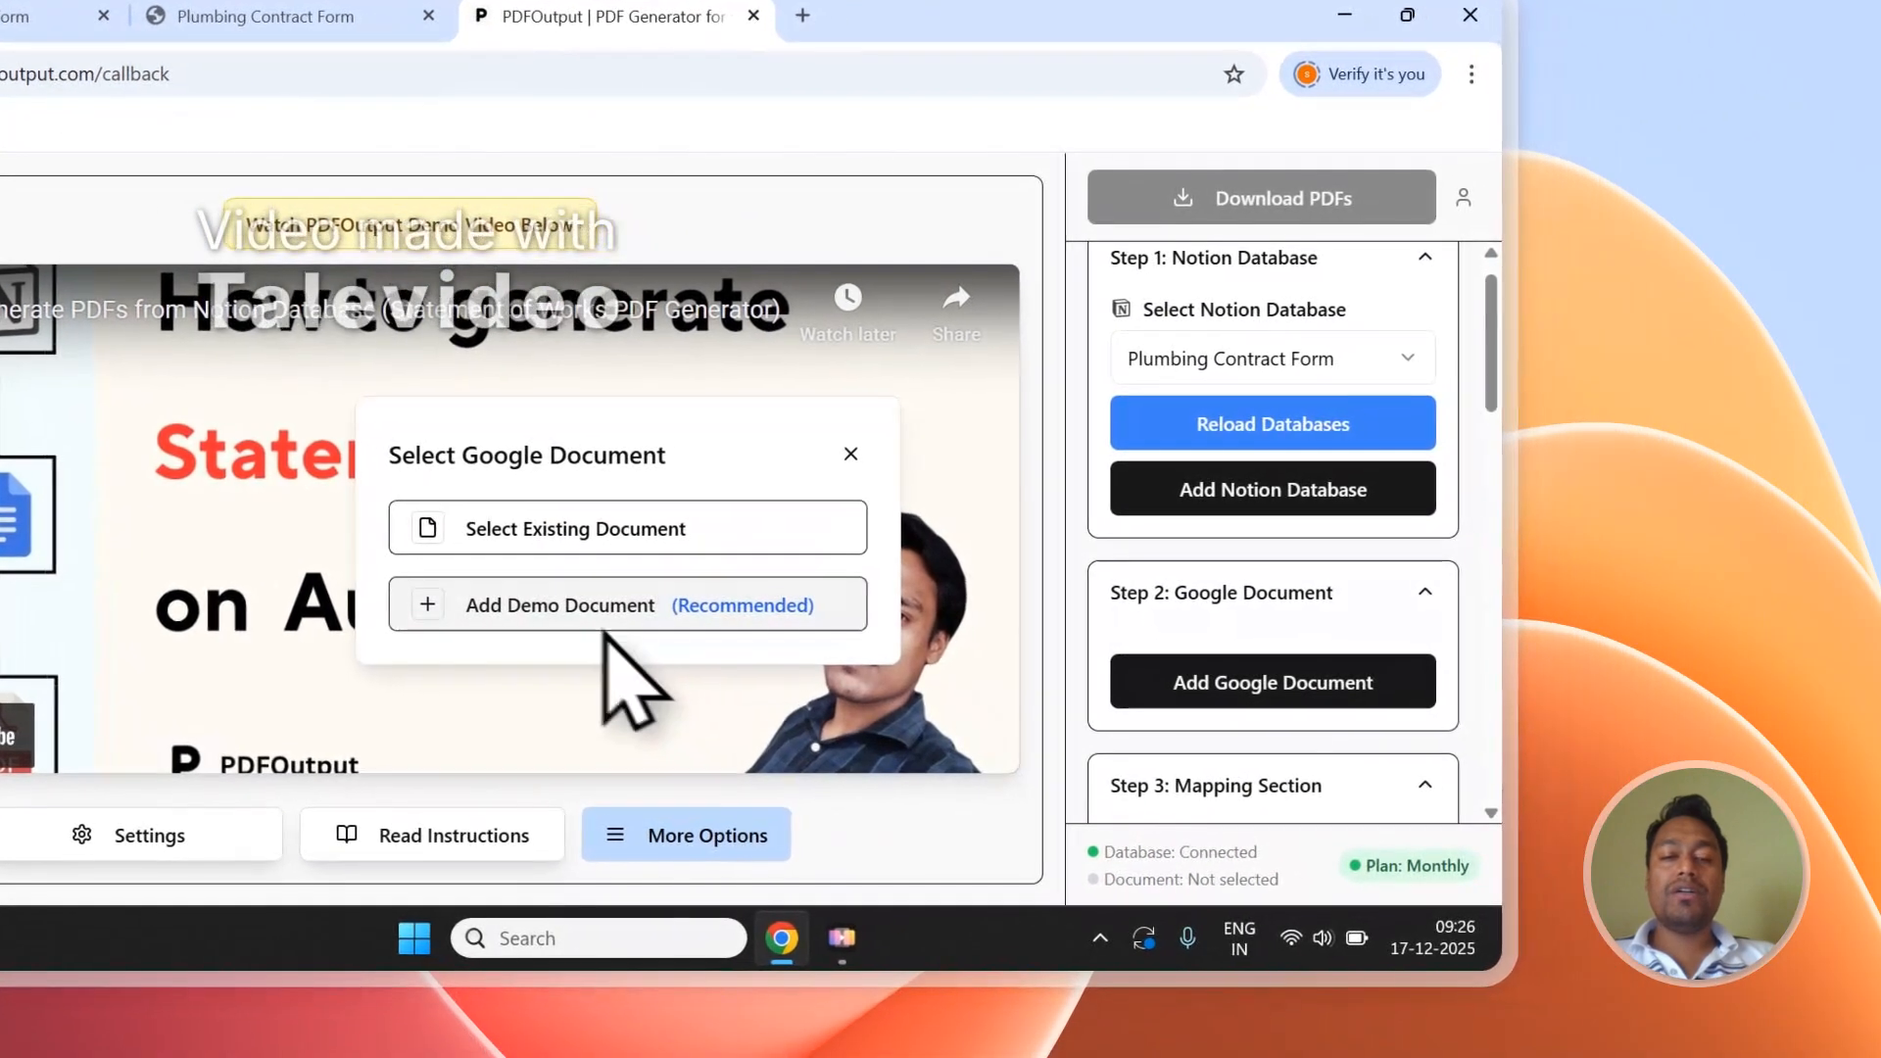
click(601, 620)
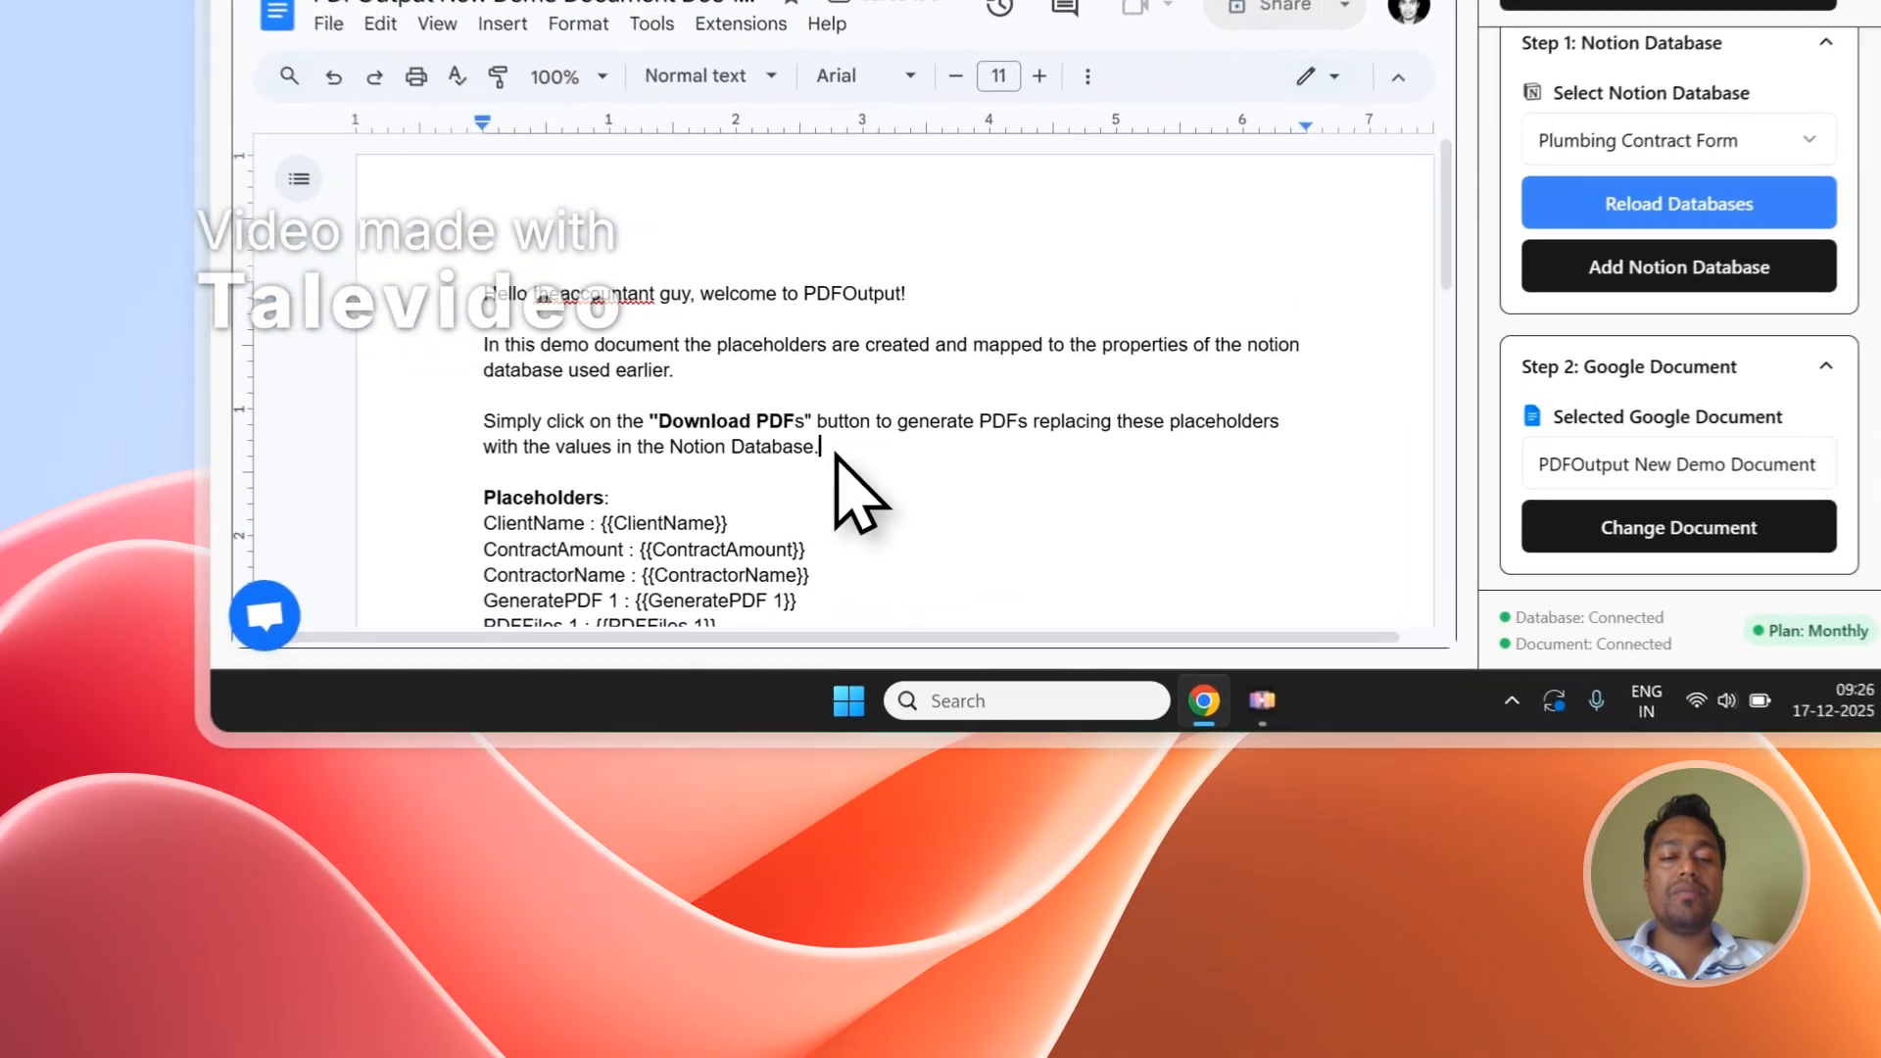
Delete the introductory text above the Placeholders heading and the GeneratePDF 1 and PDFFiles 1 placeholder lines from the demo document.
drag(737, 692, 442, 564)
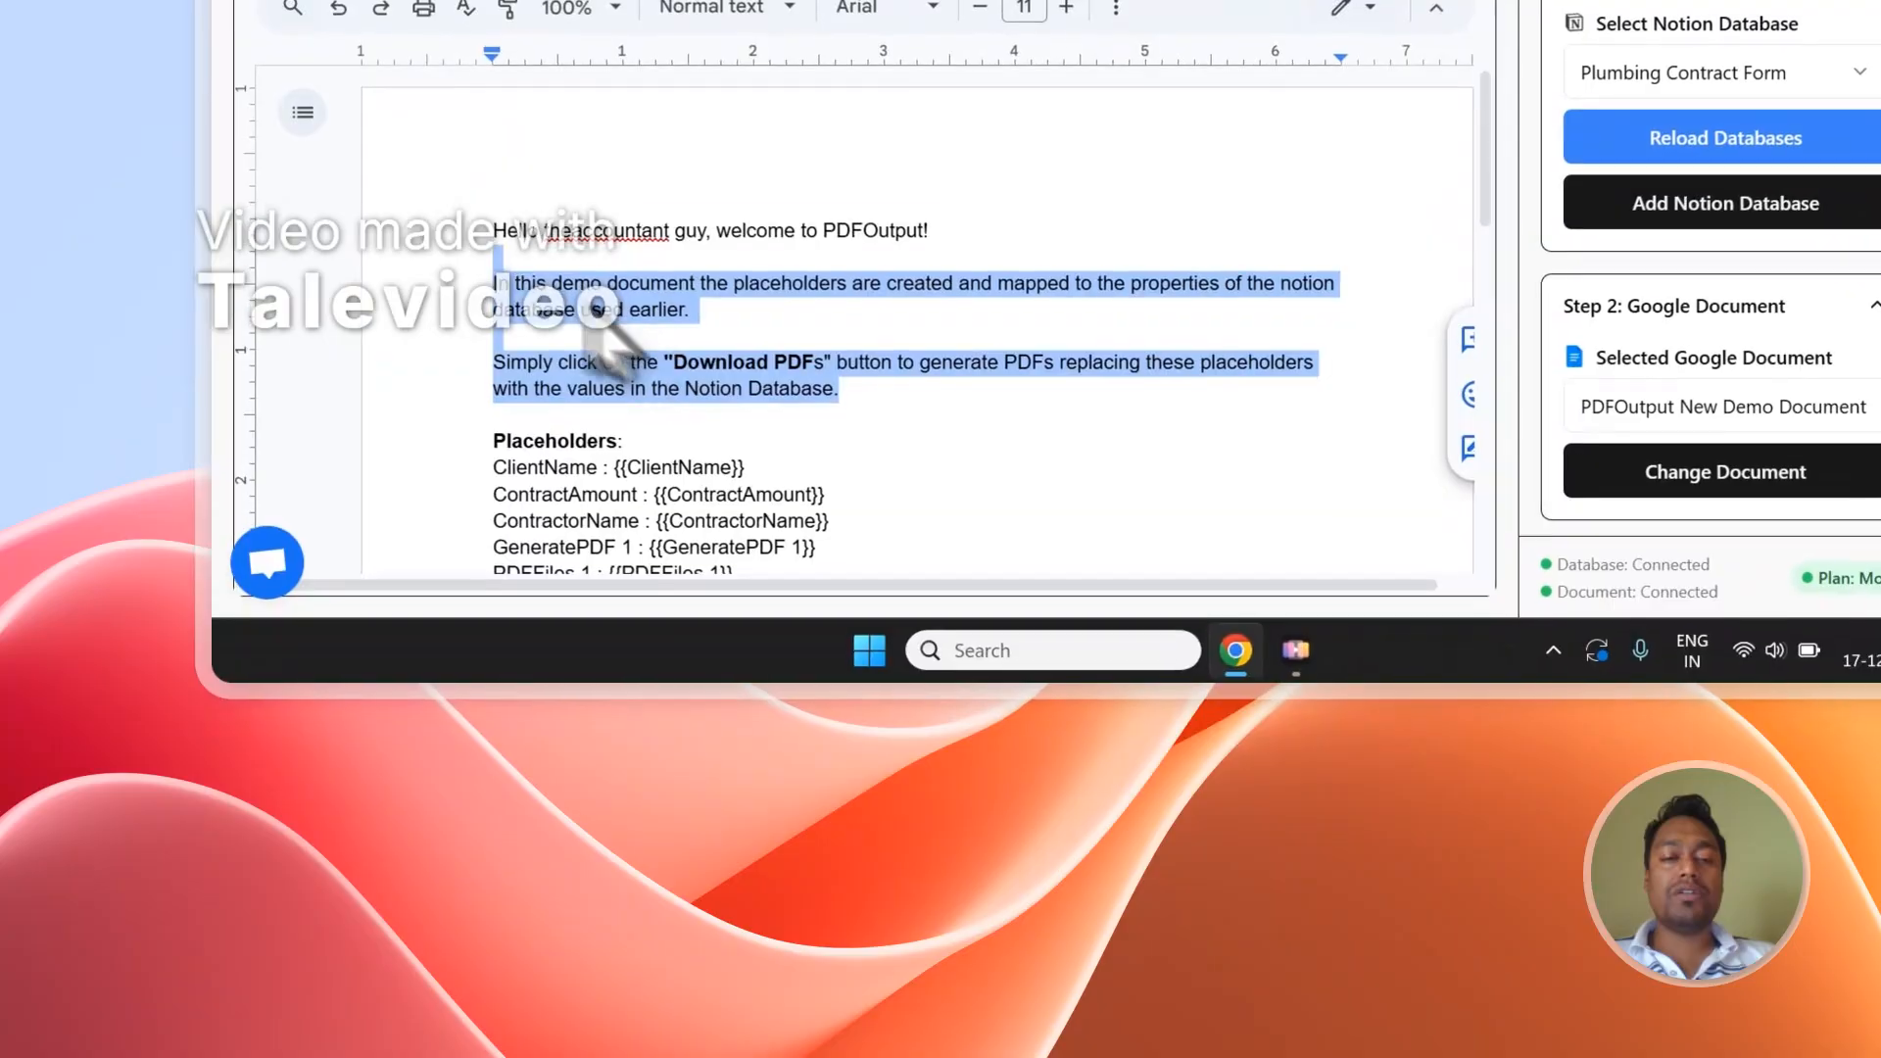
key(BackSpace)
key(Delete)
key(Delete)
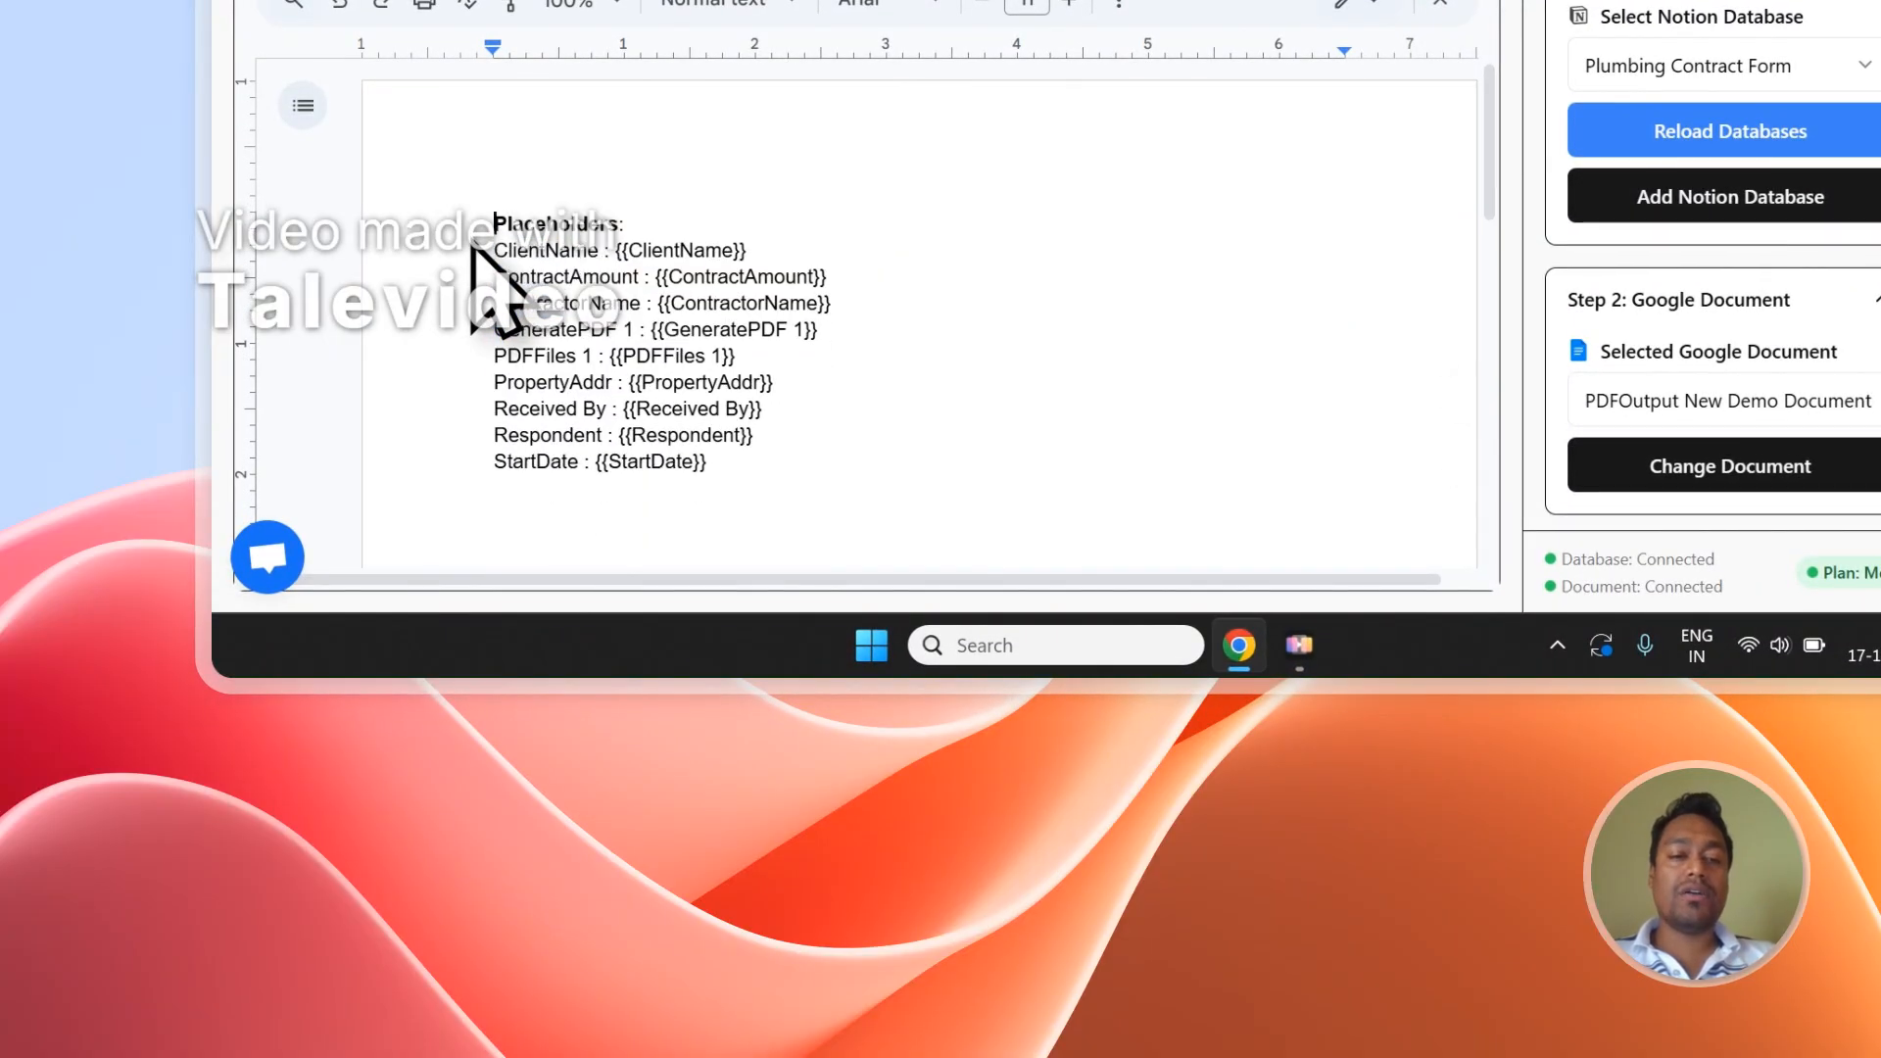
drag(735, 356, 494, 329)
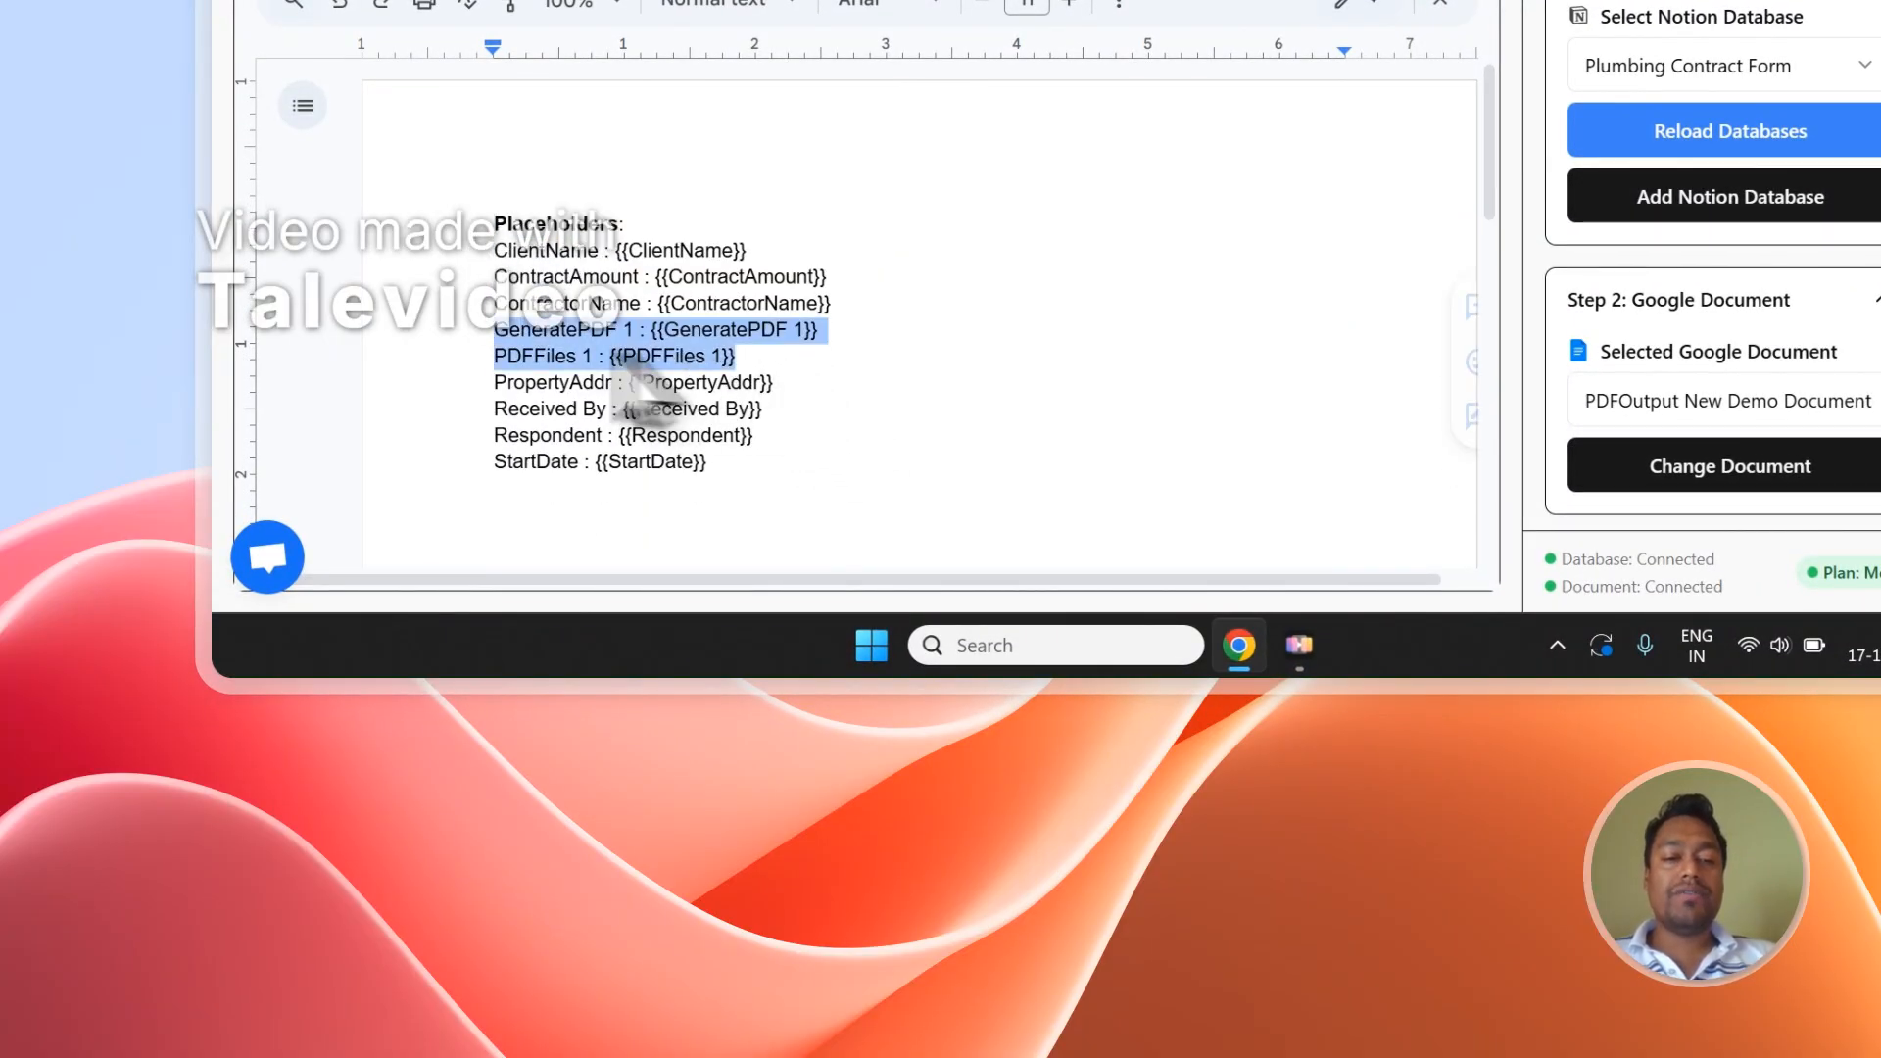
key(BackSpace)
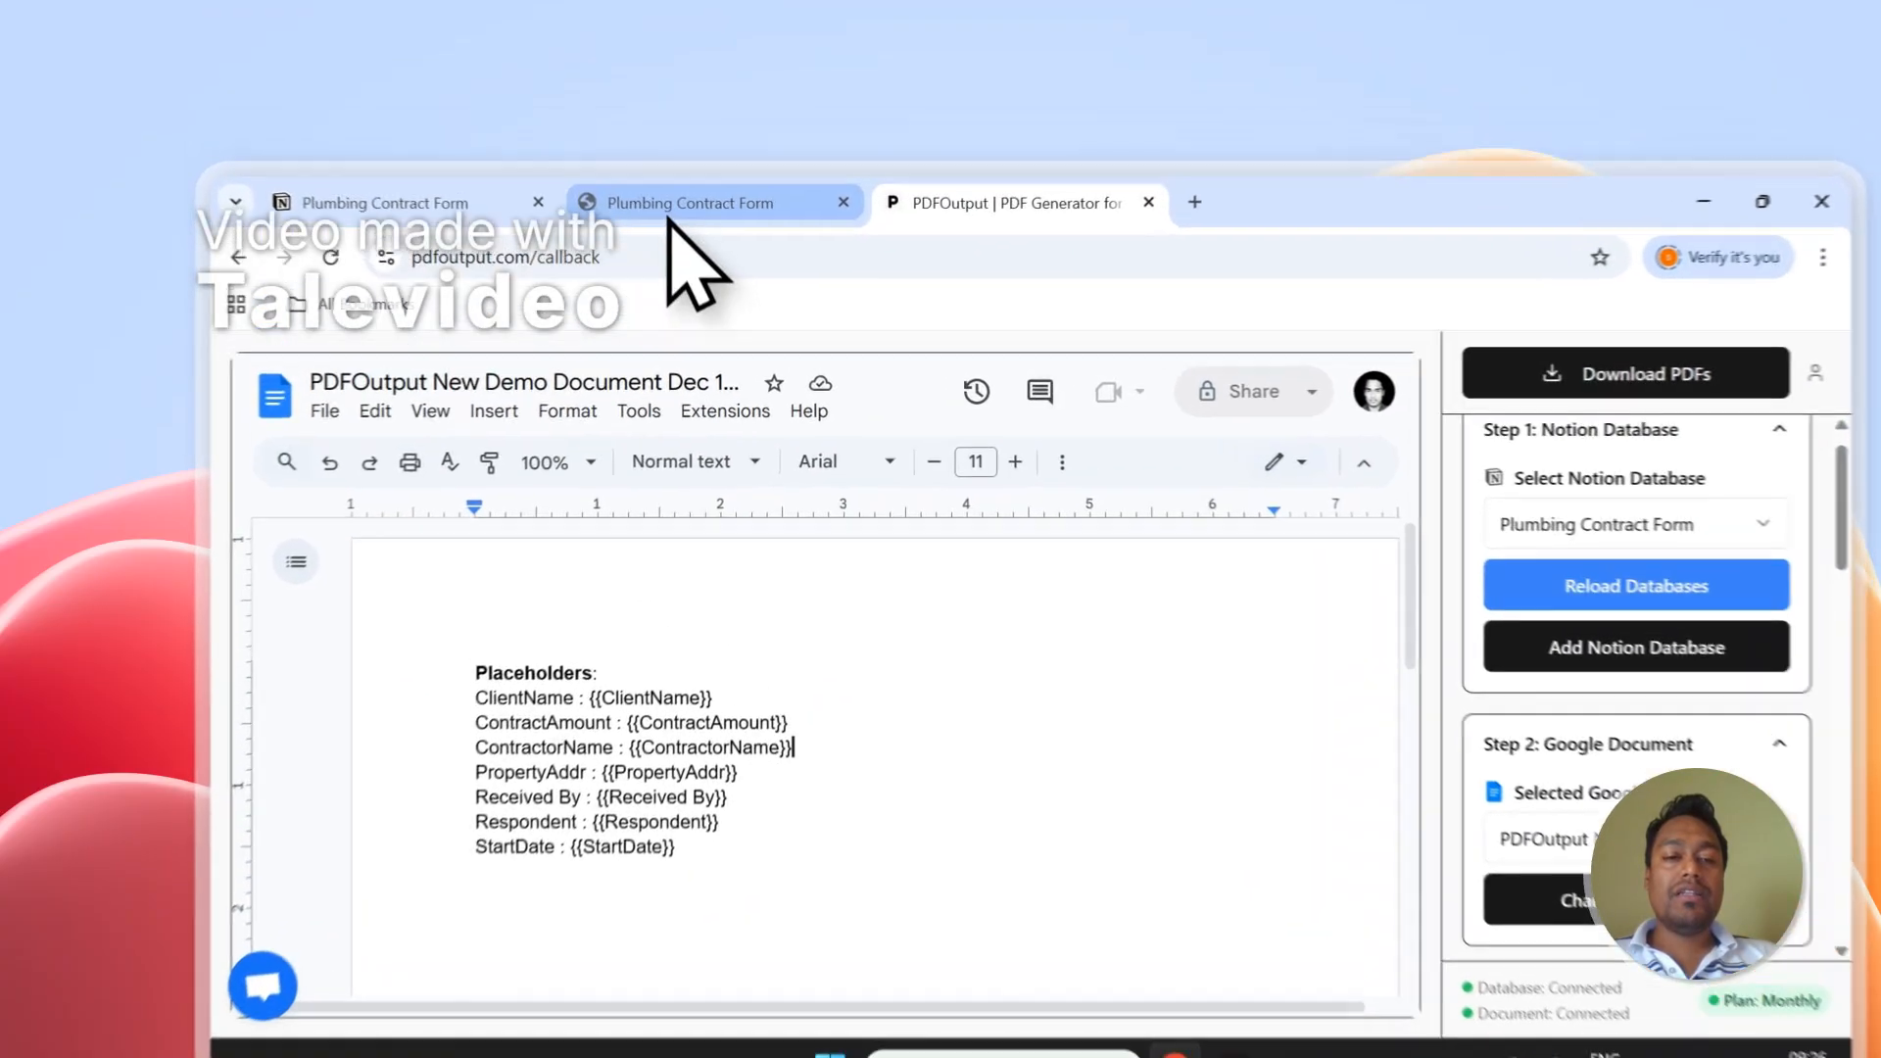
Compare the demo document's placeholders, such as {{ClientName}} and {{ContractAmount}}, with the columns and entries of the Notion database.
click(618, 143)
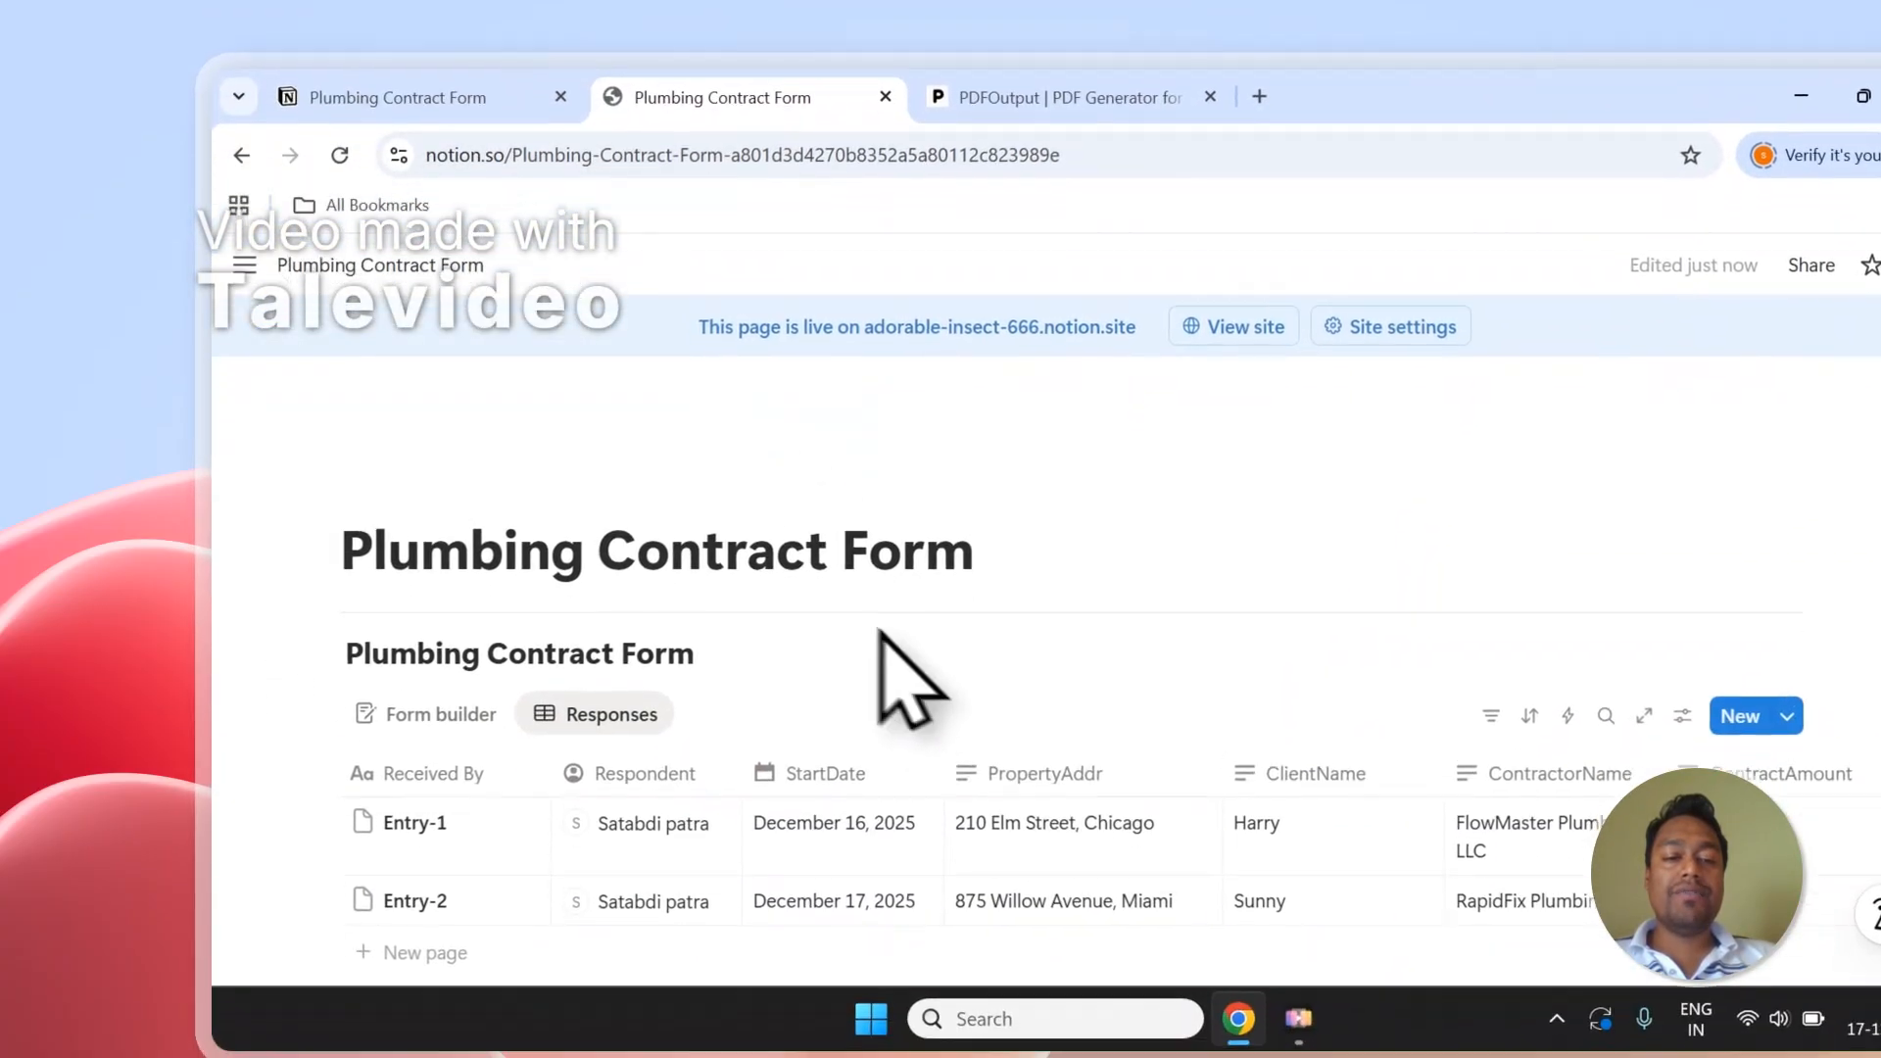
scroll(784, 627, down, 2)
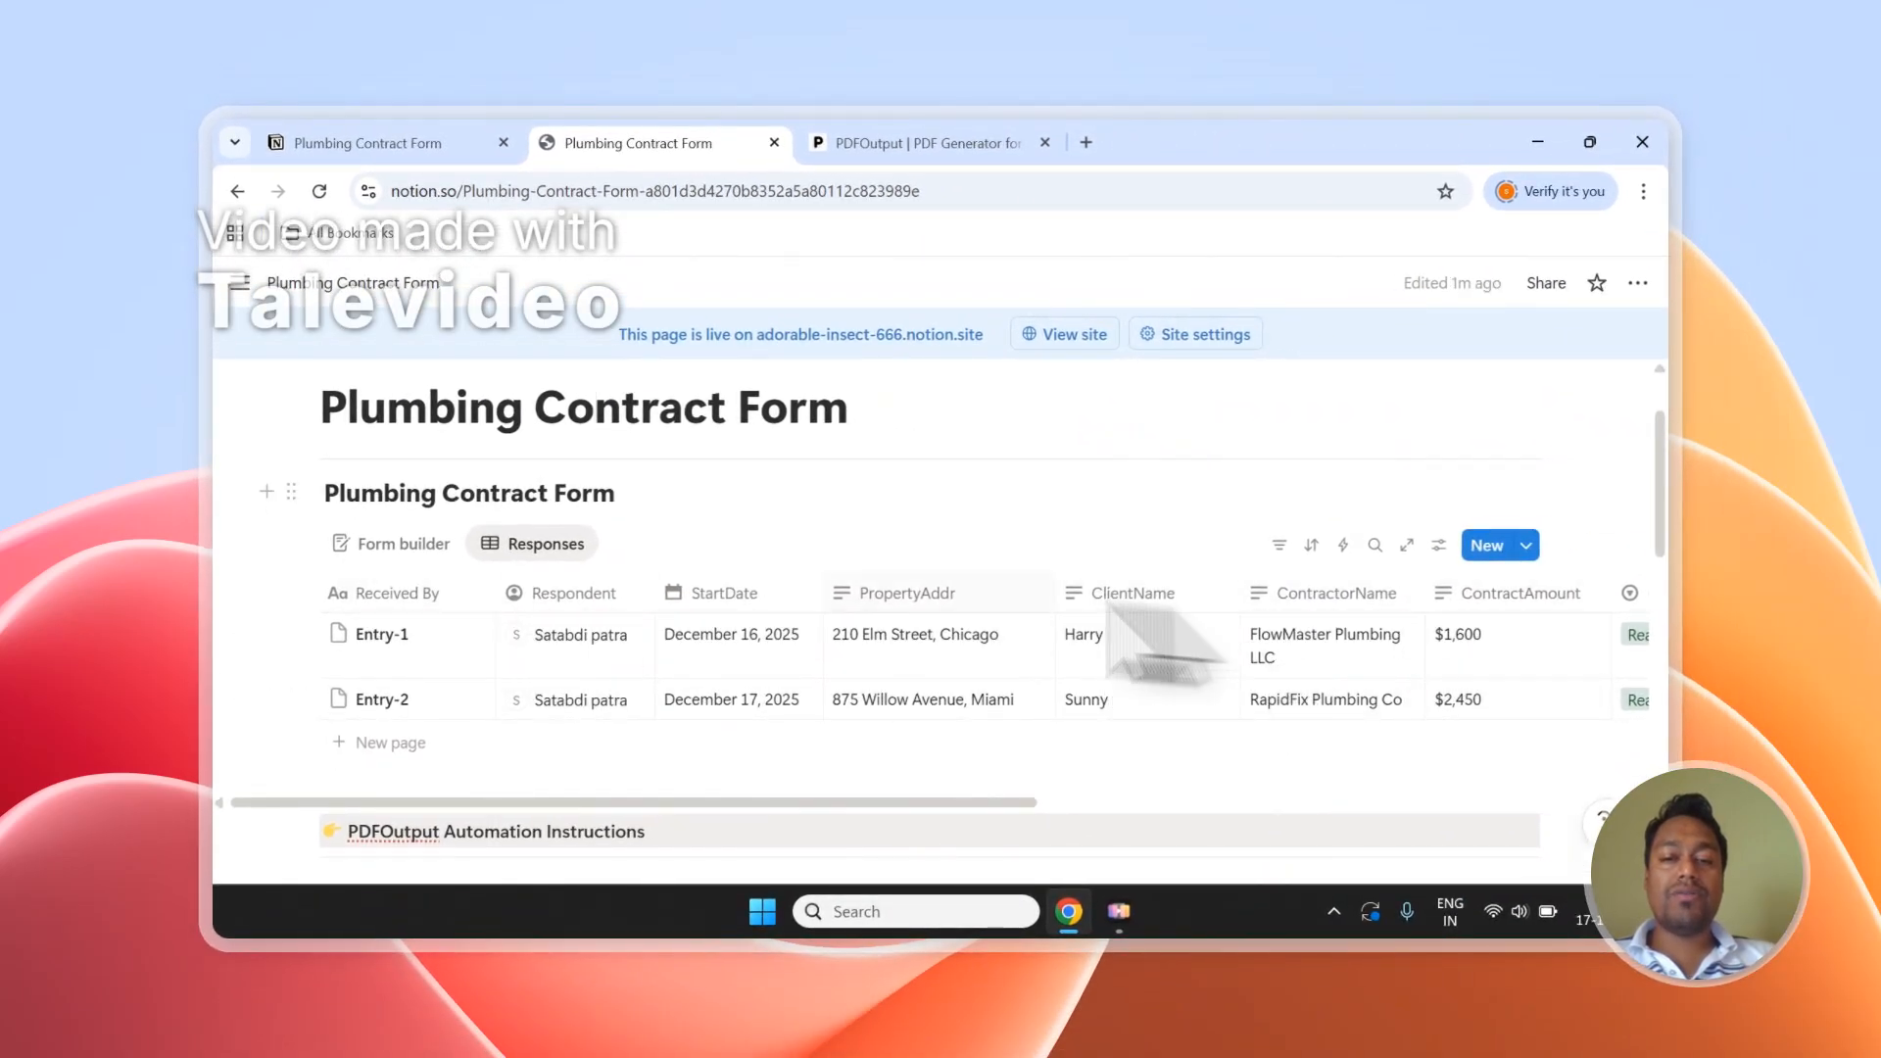
click(927, 143)
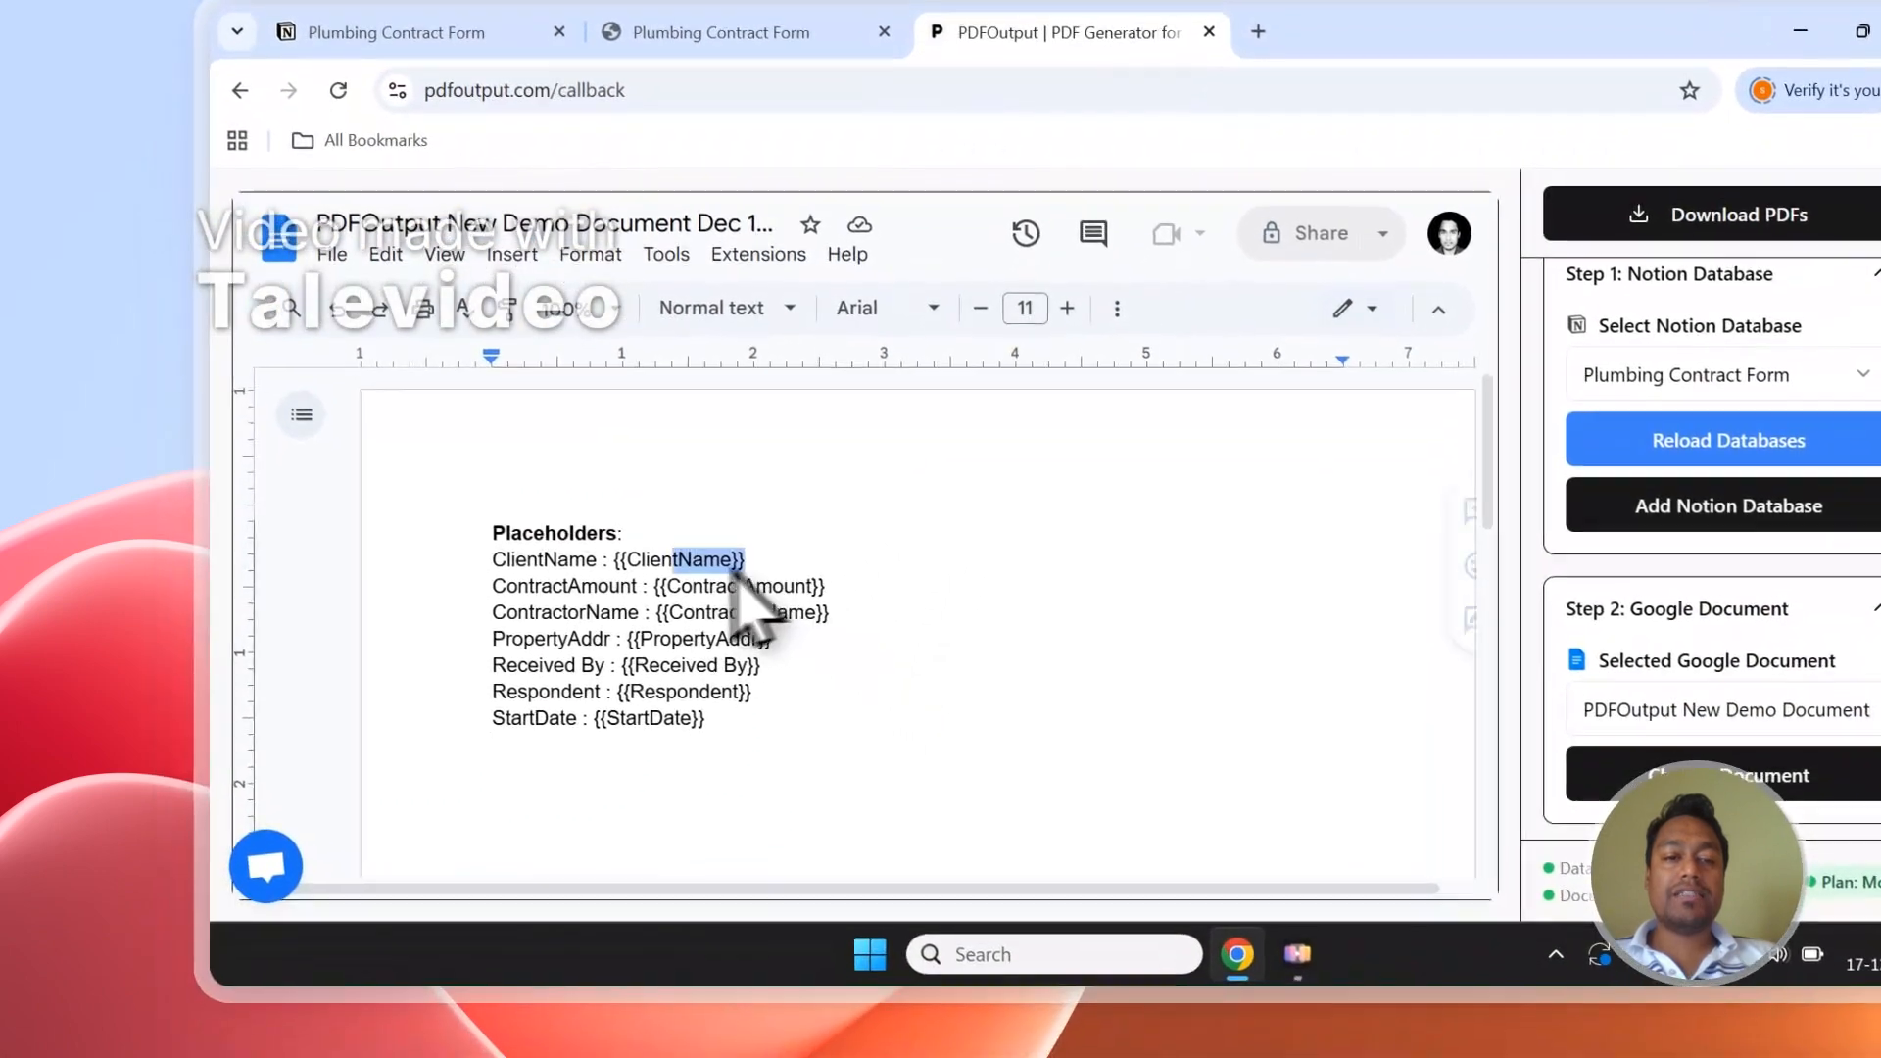
drag(733, 574, 630, 574)
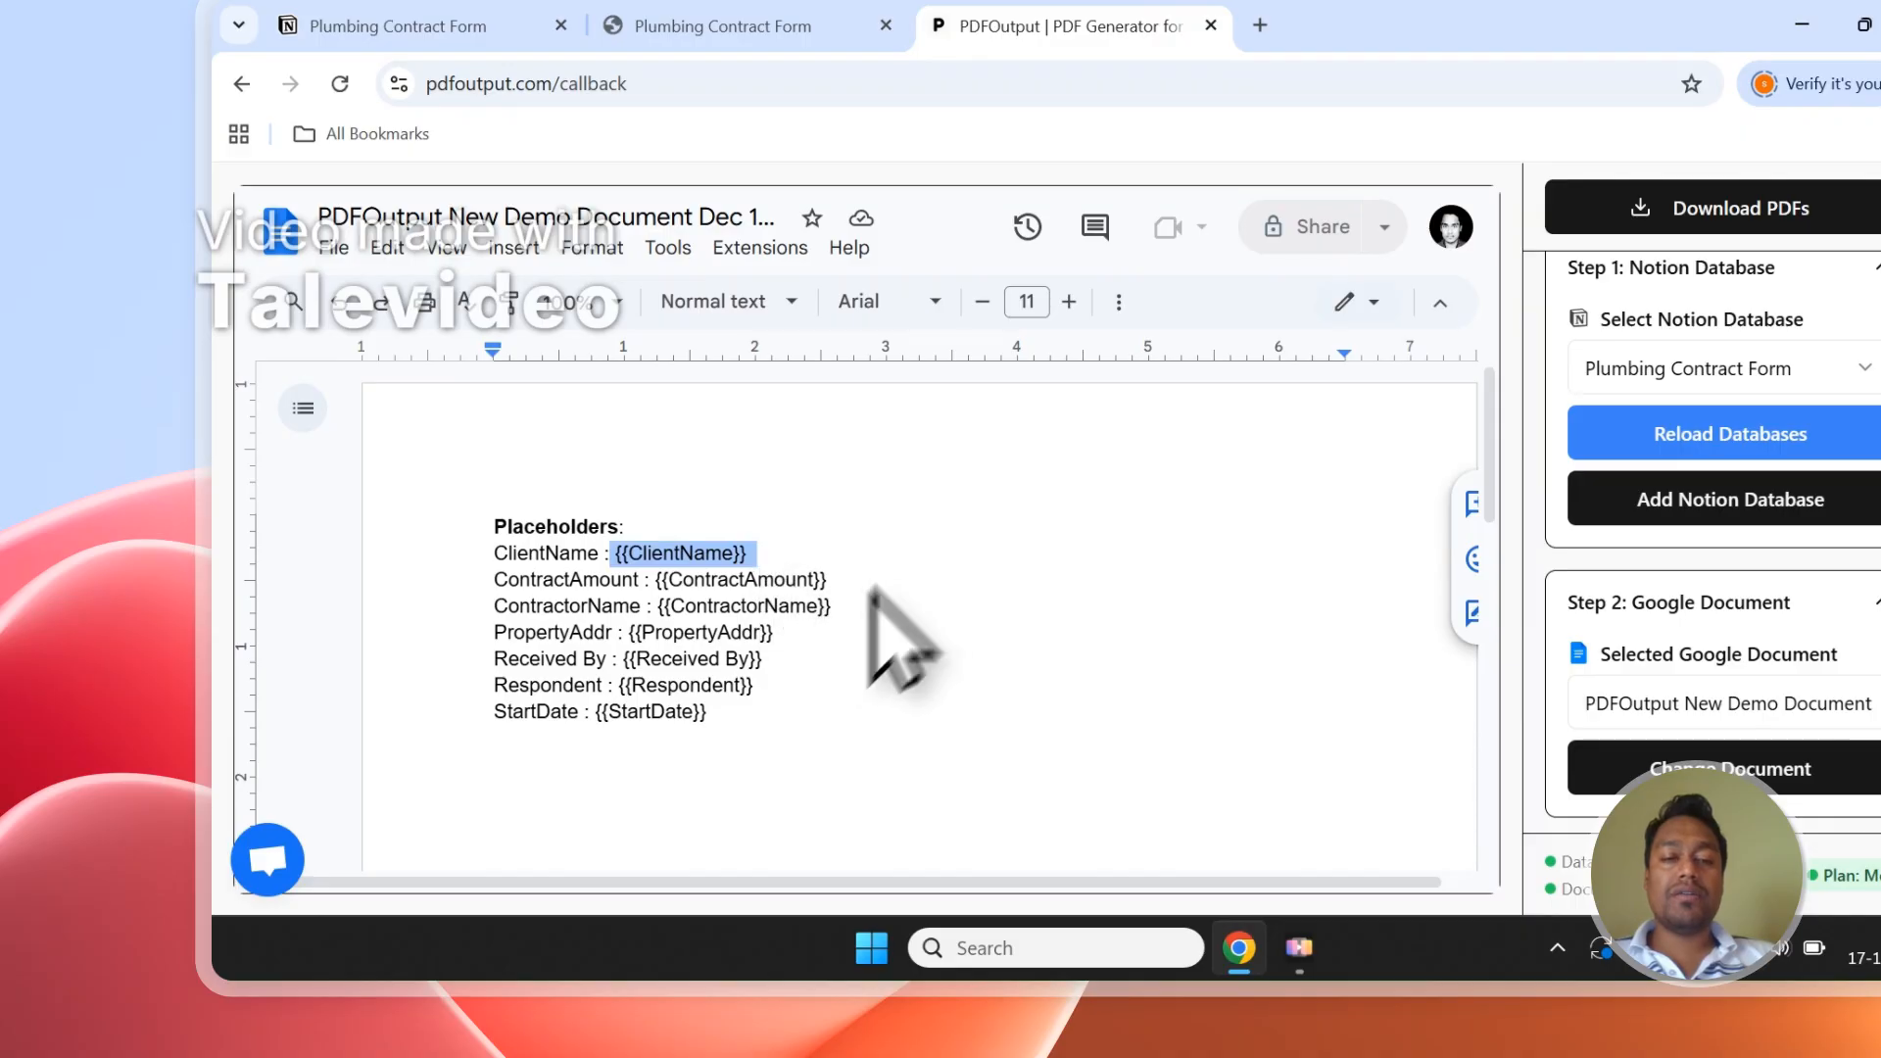
click(823, 25)
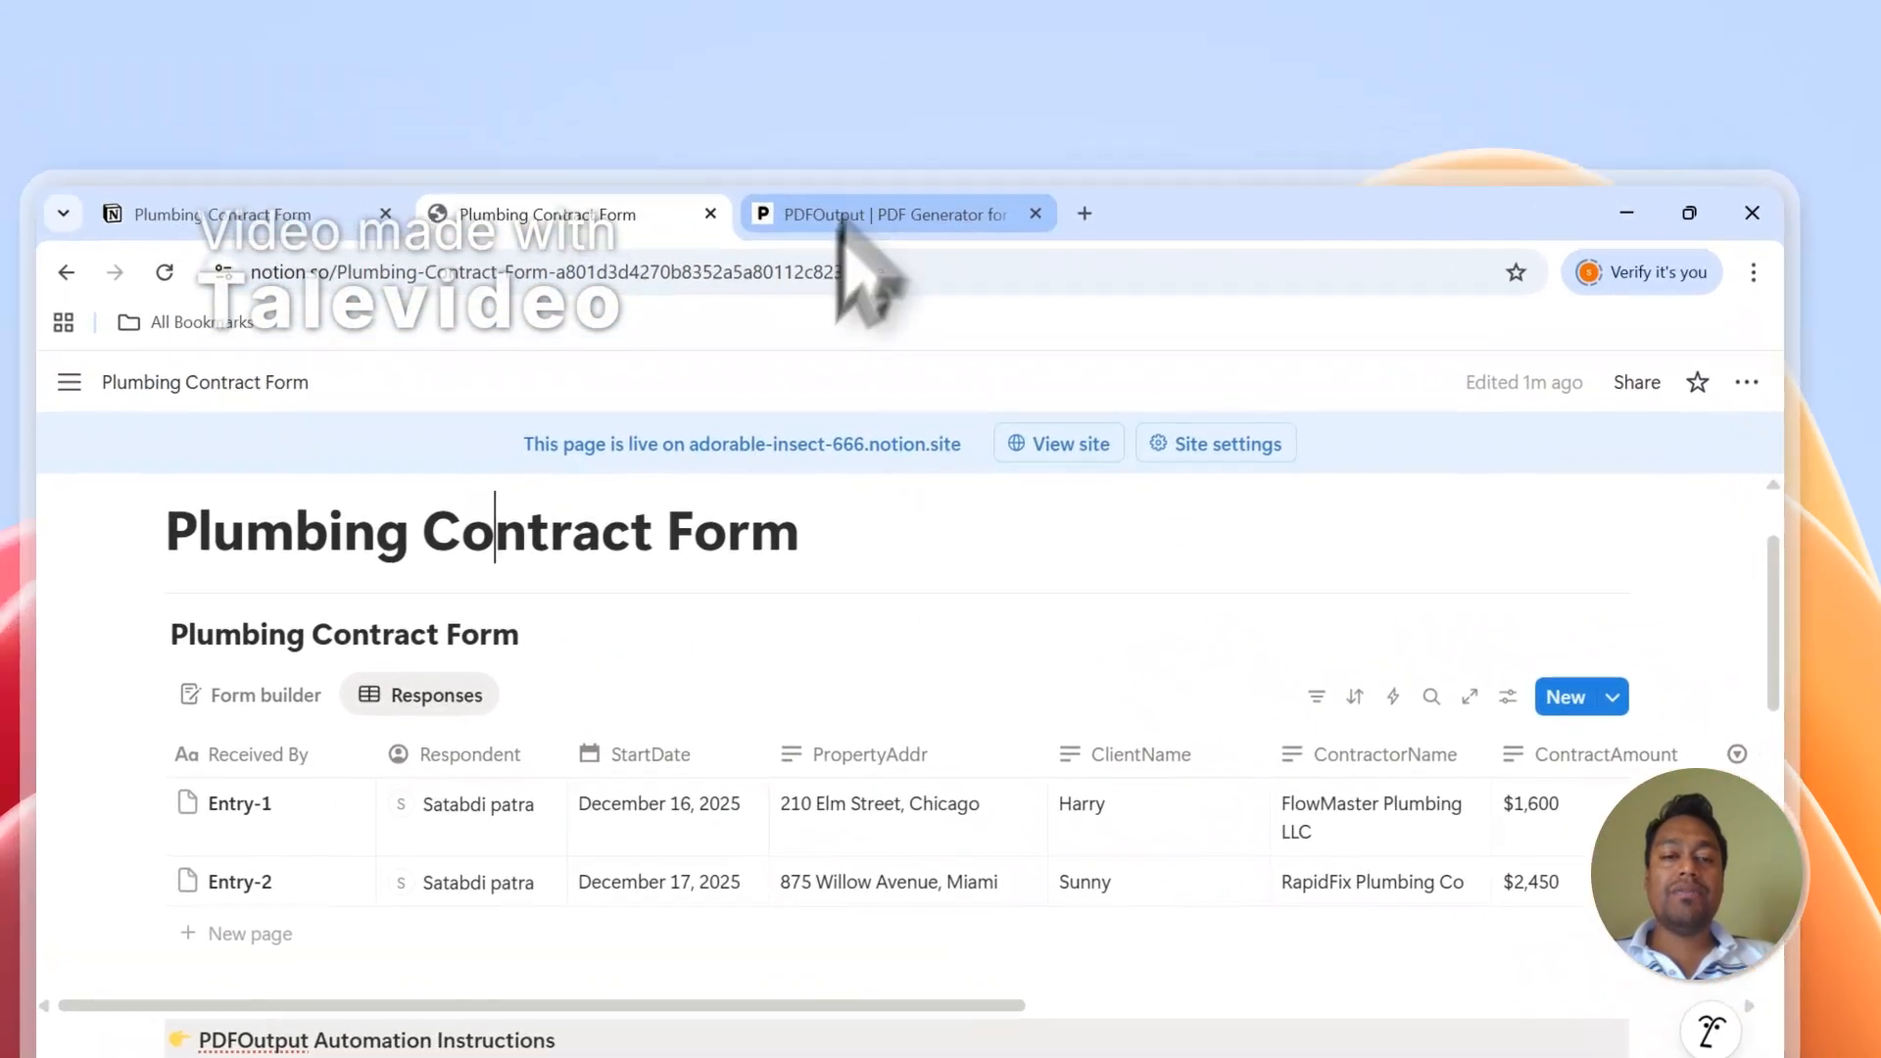
click(548, 41)
click(775, 573)
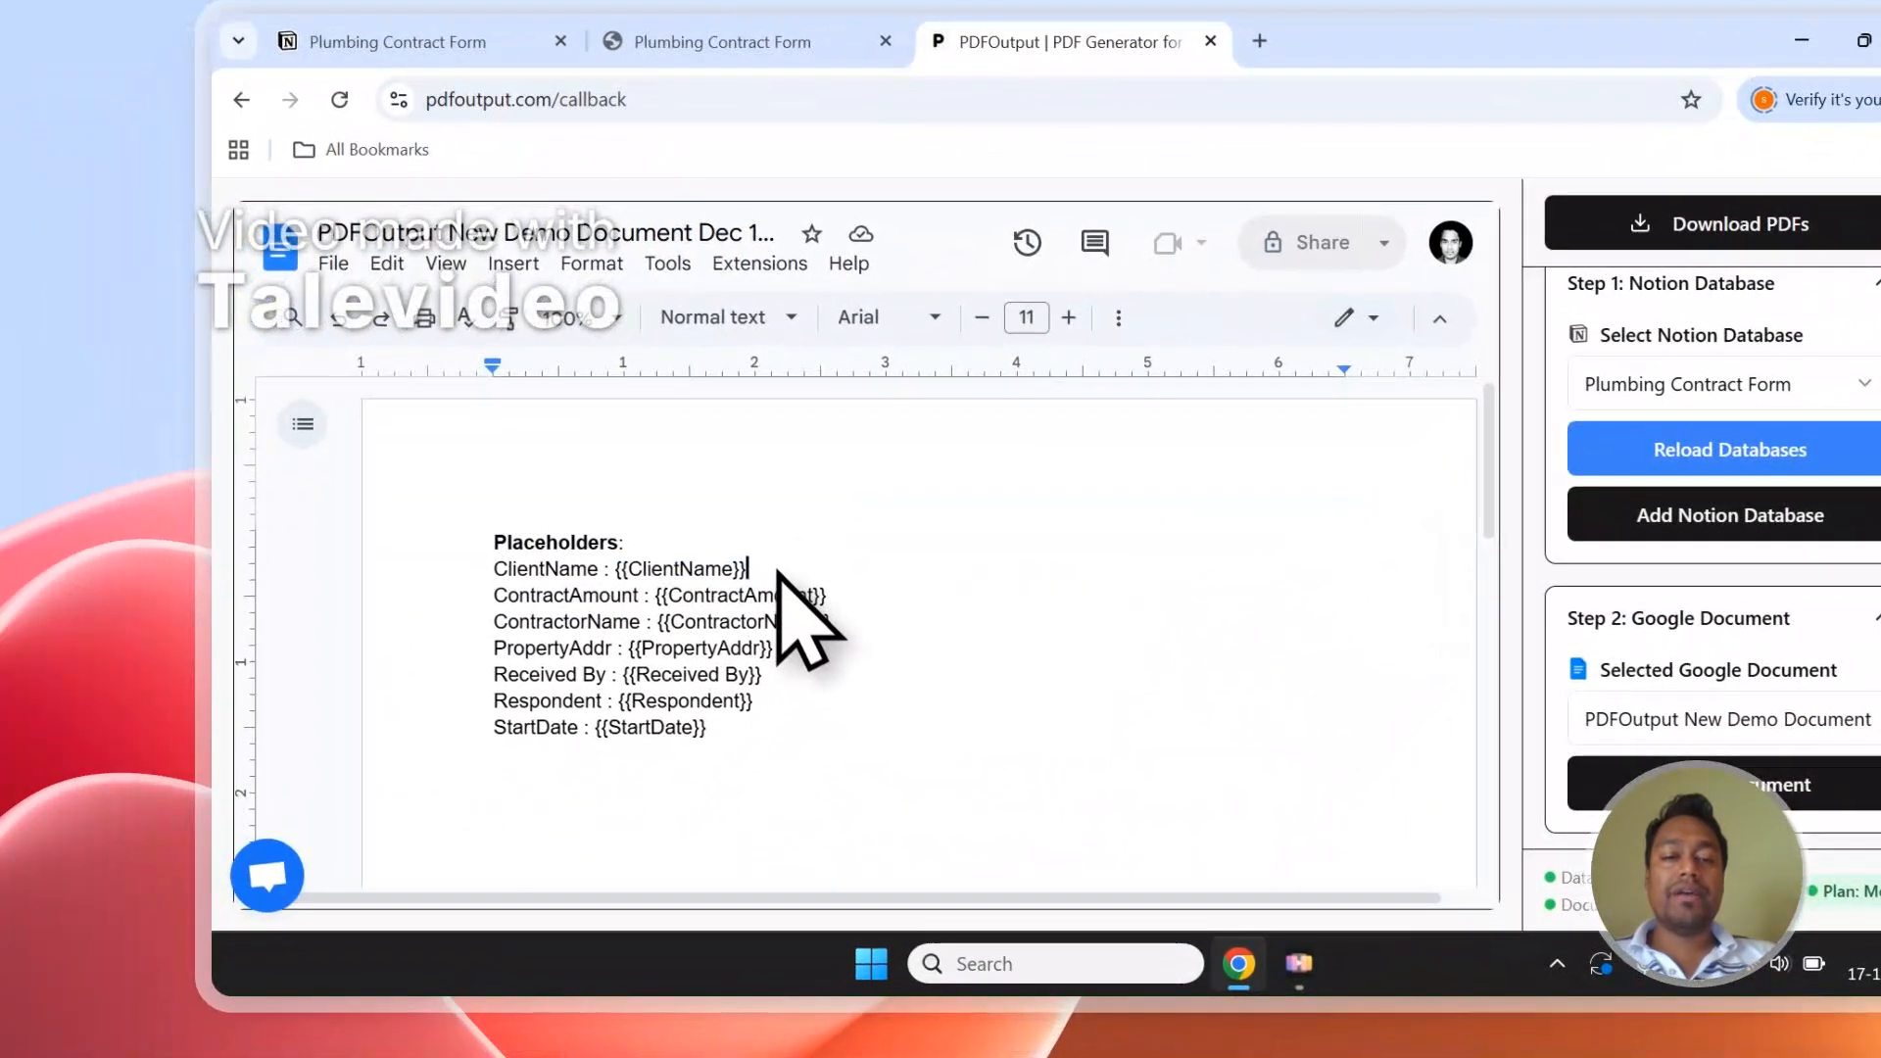
click(744, 42)
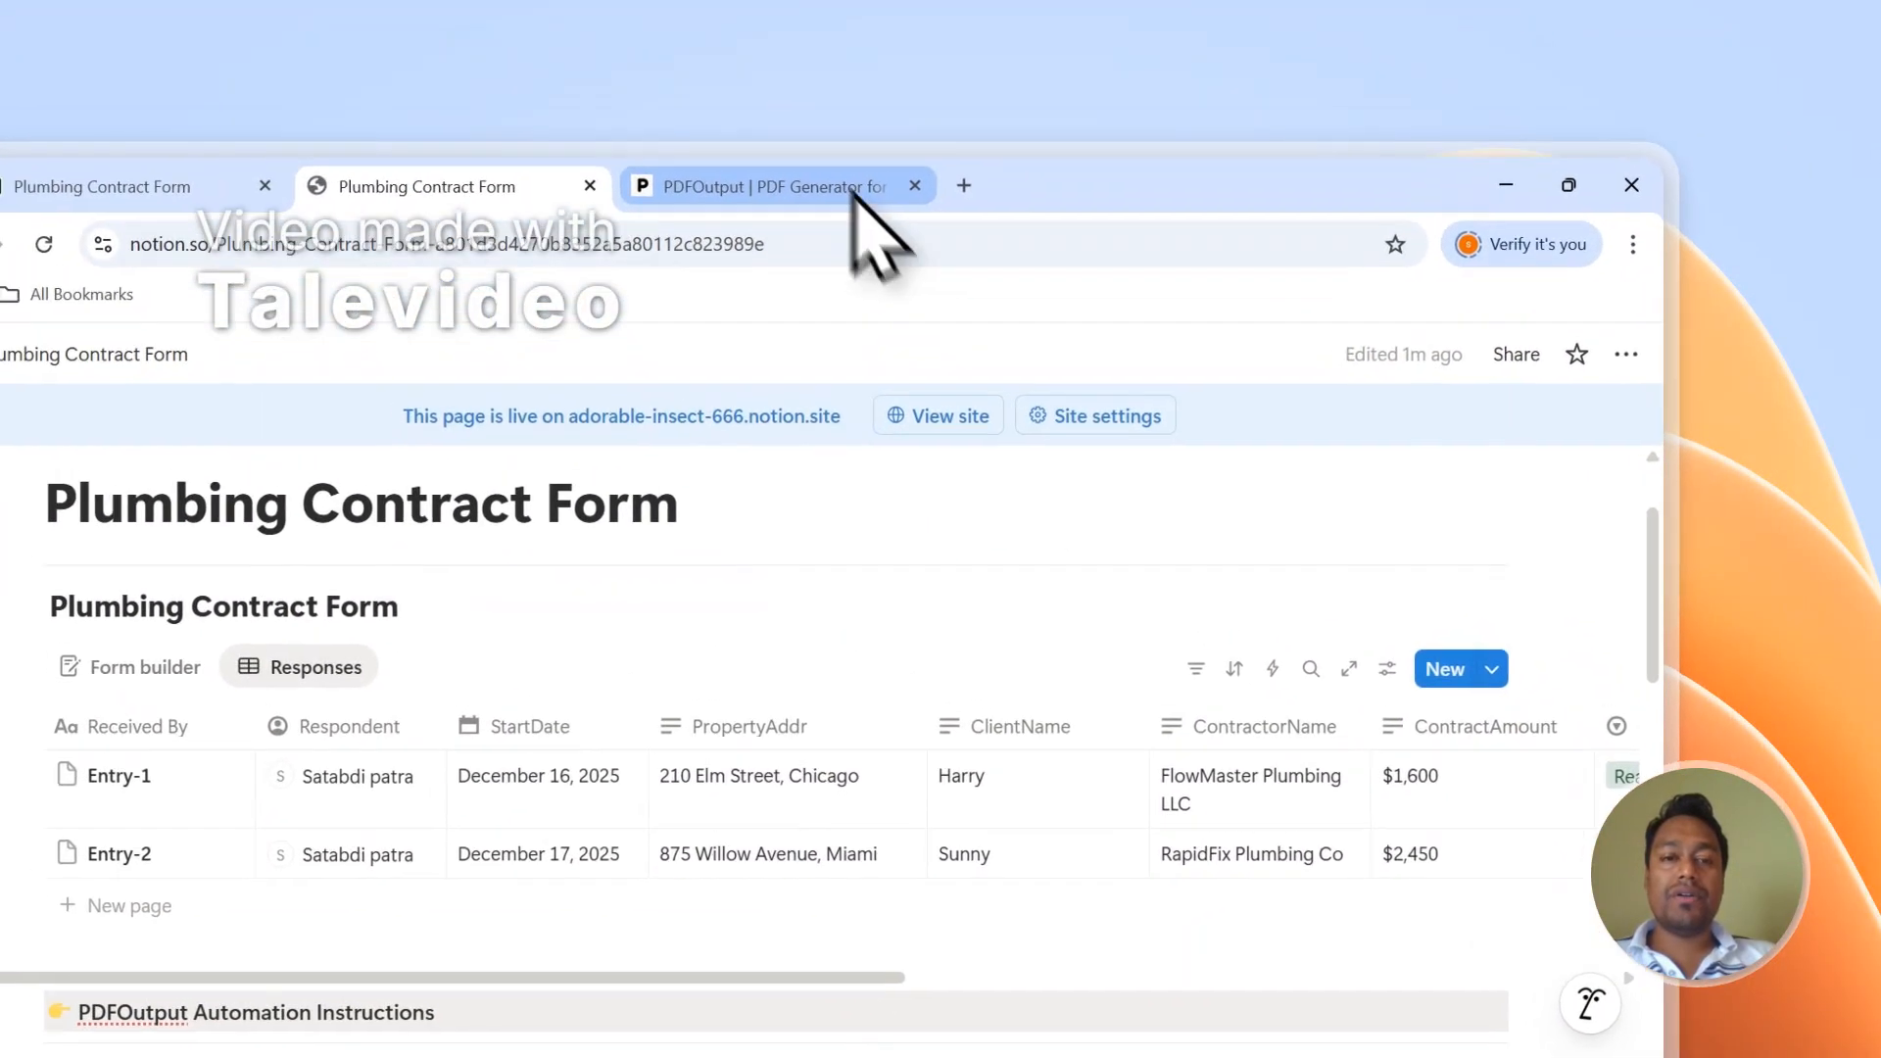
click(598, 49)
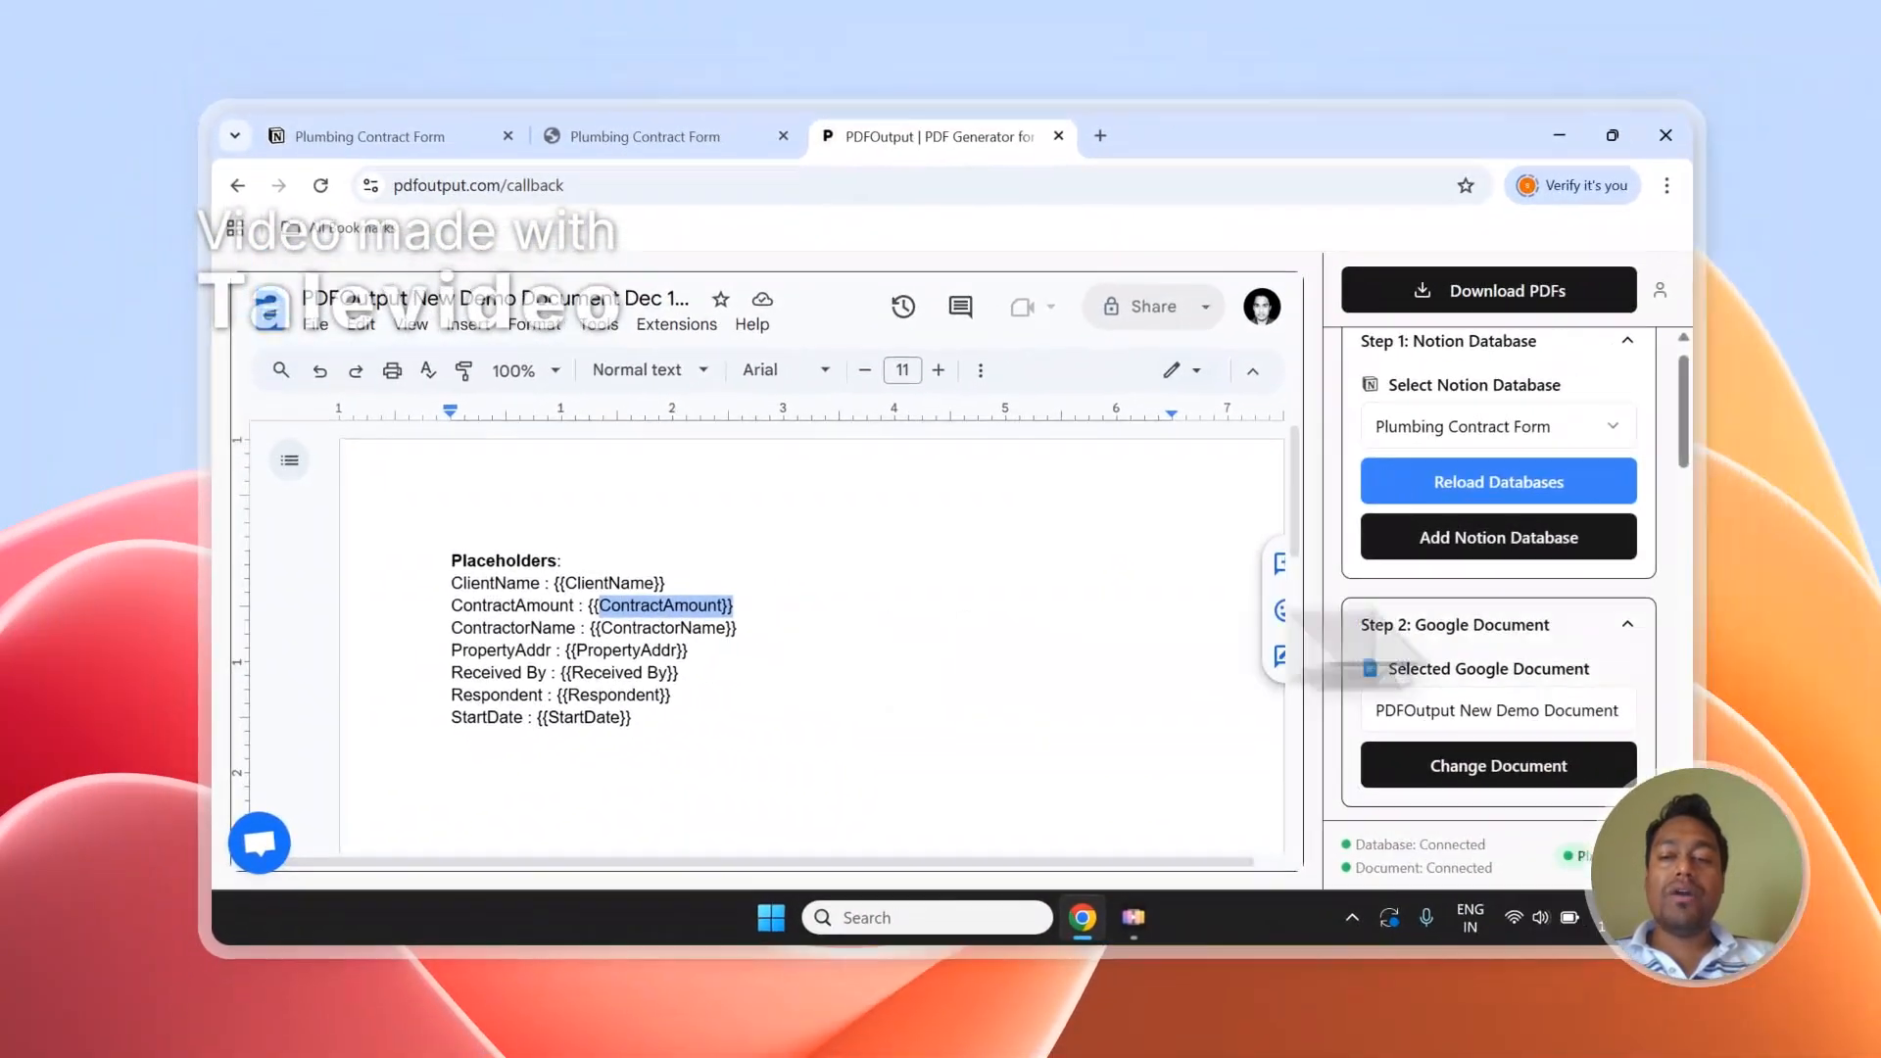
Add the line "Contract - {{ContractAmount}}" below the placeholder list, using the copied ContractAmount property placeholder.
scroll(1865, 664, down, 5)
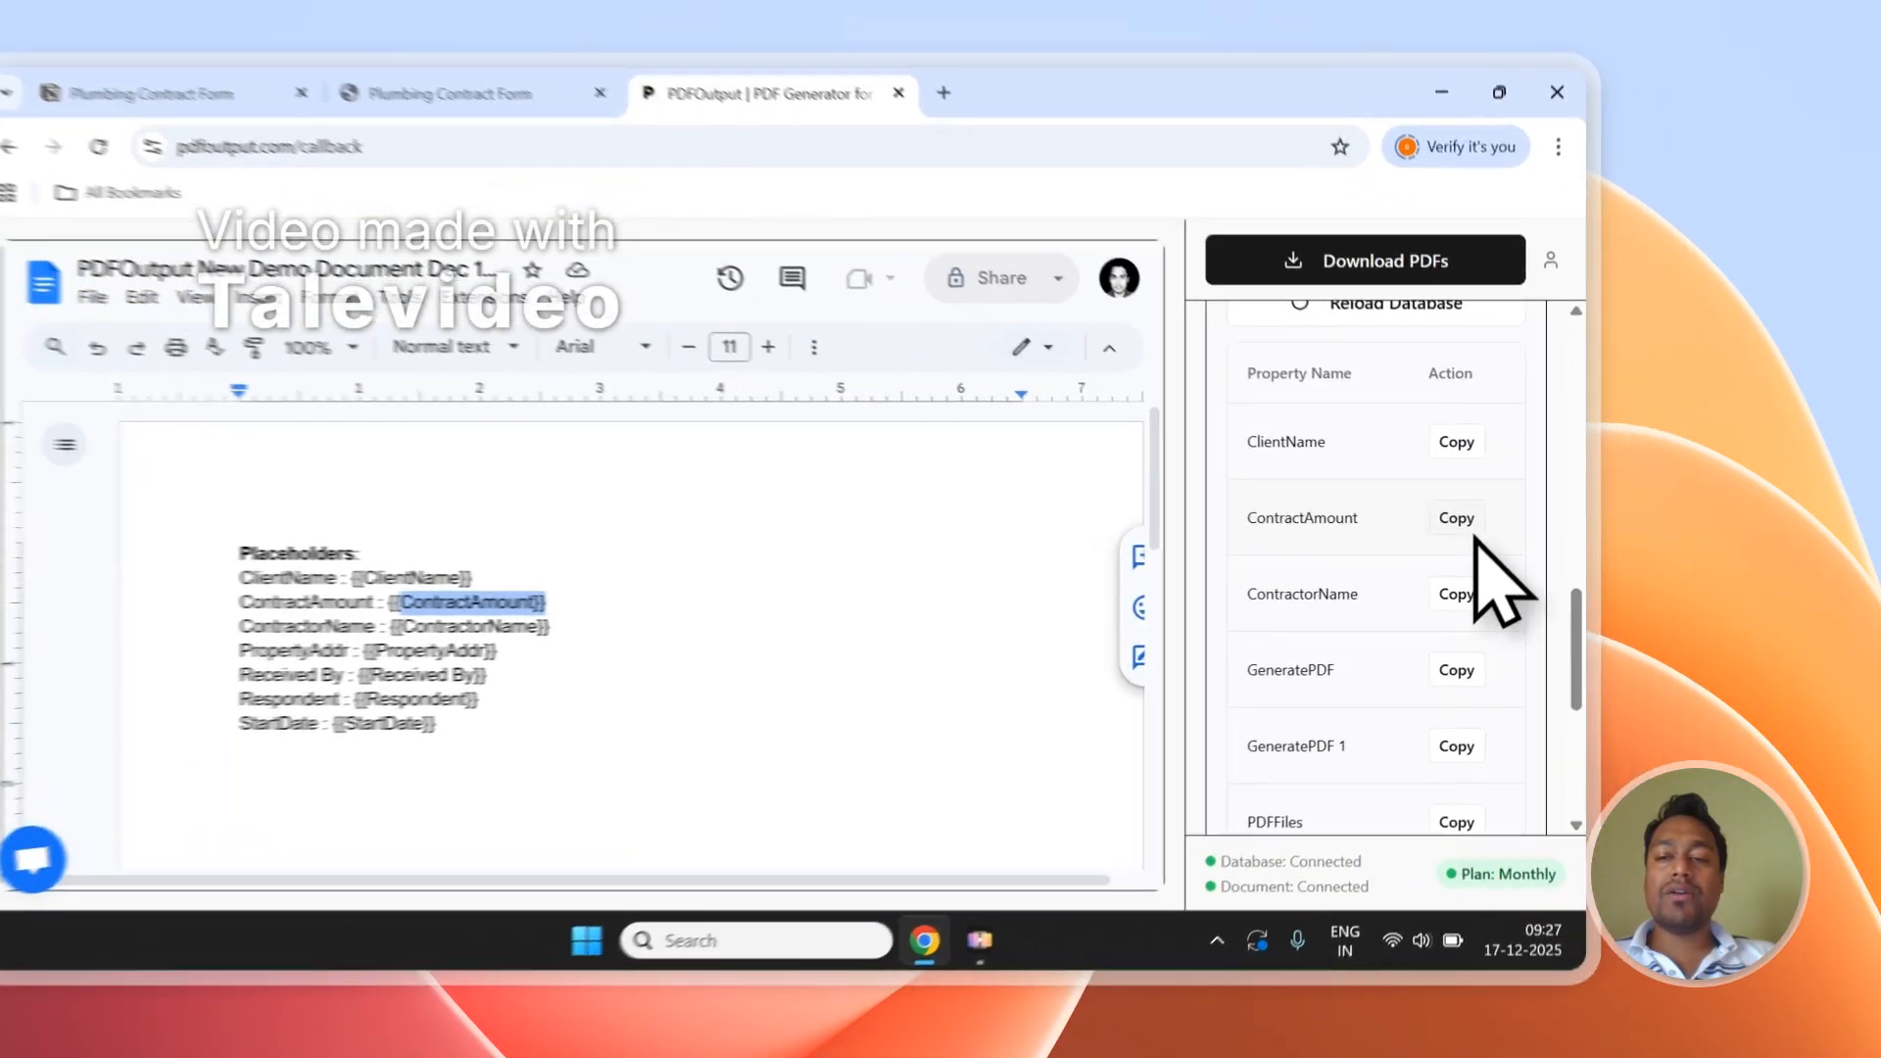
click(1551, 528)
click(610, 763)
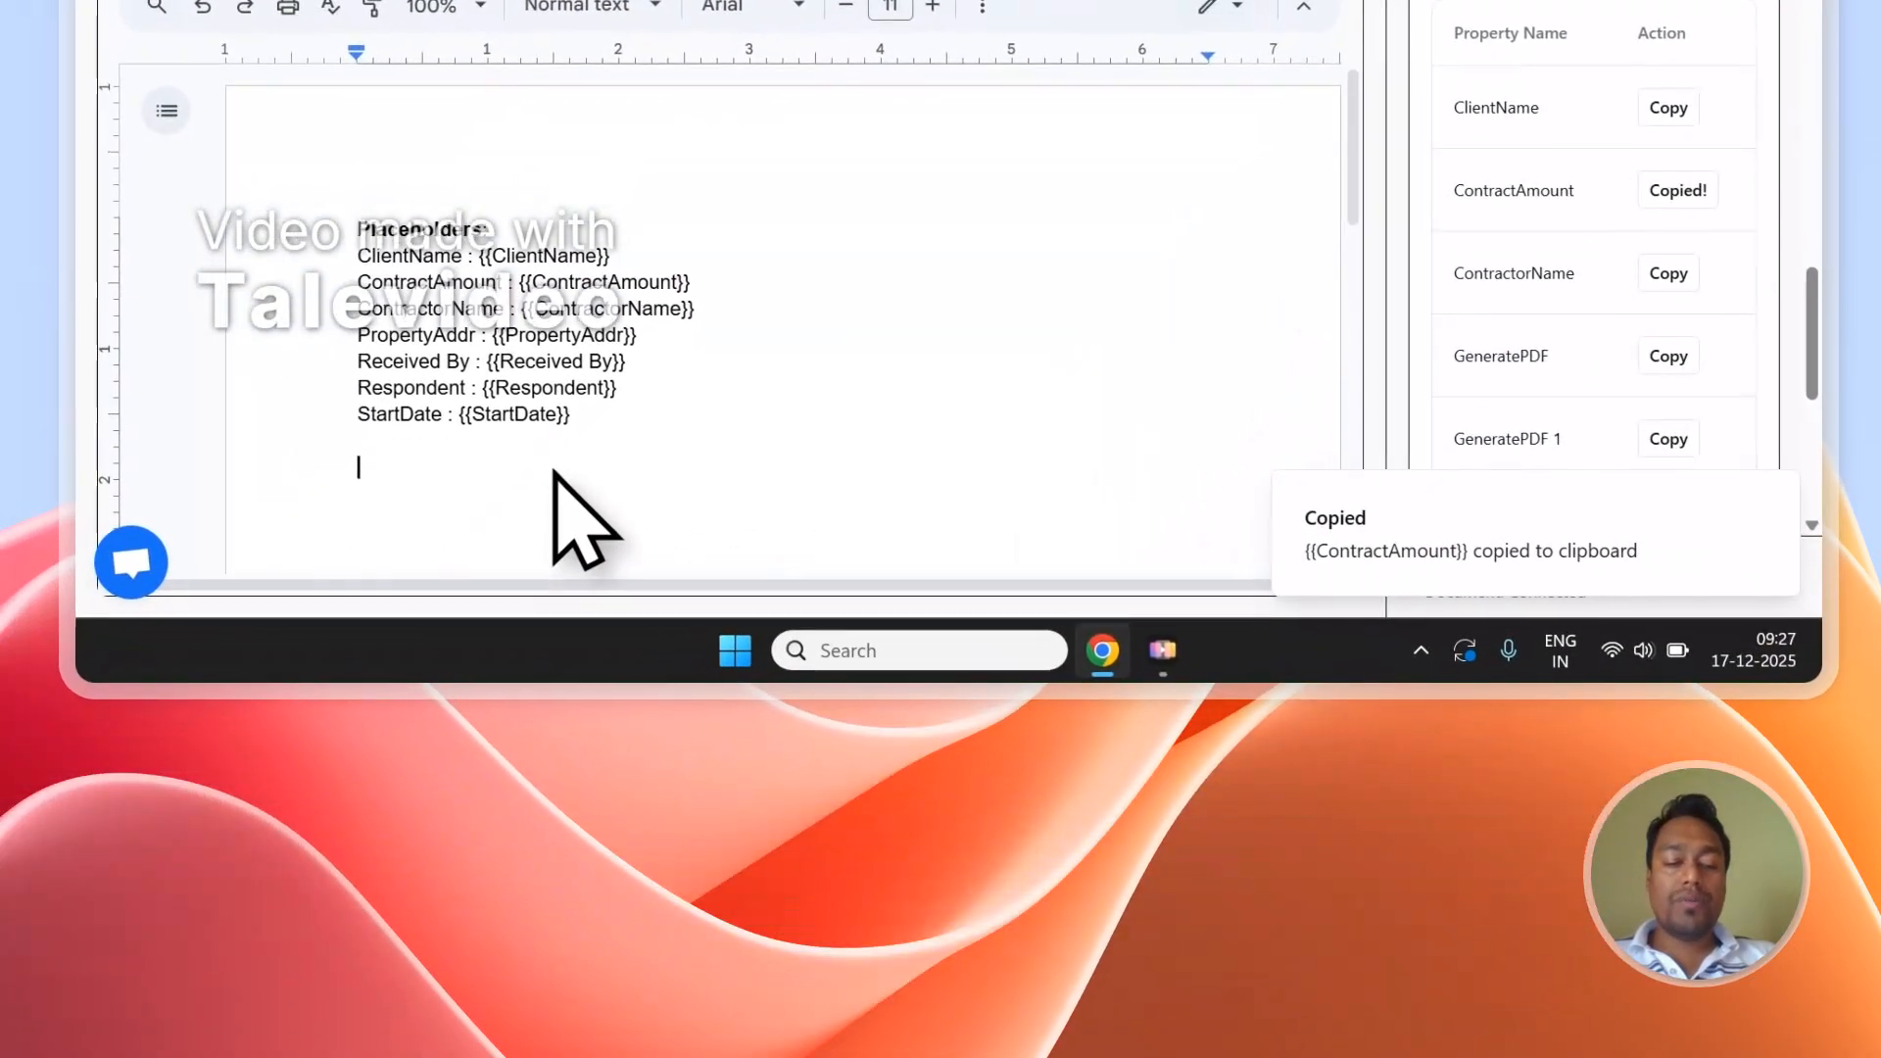
text(Contract )
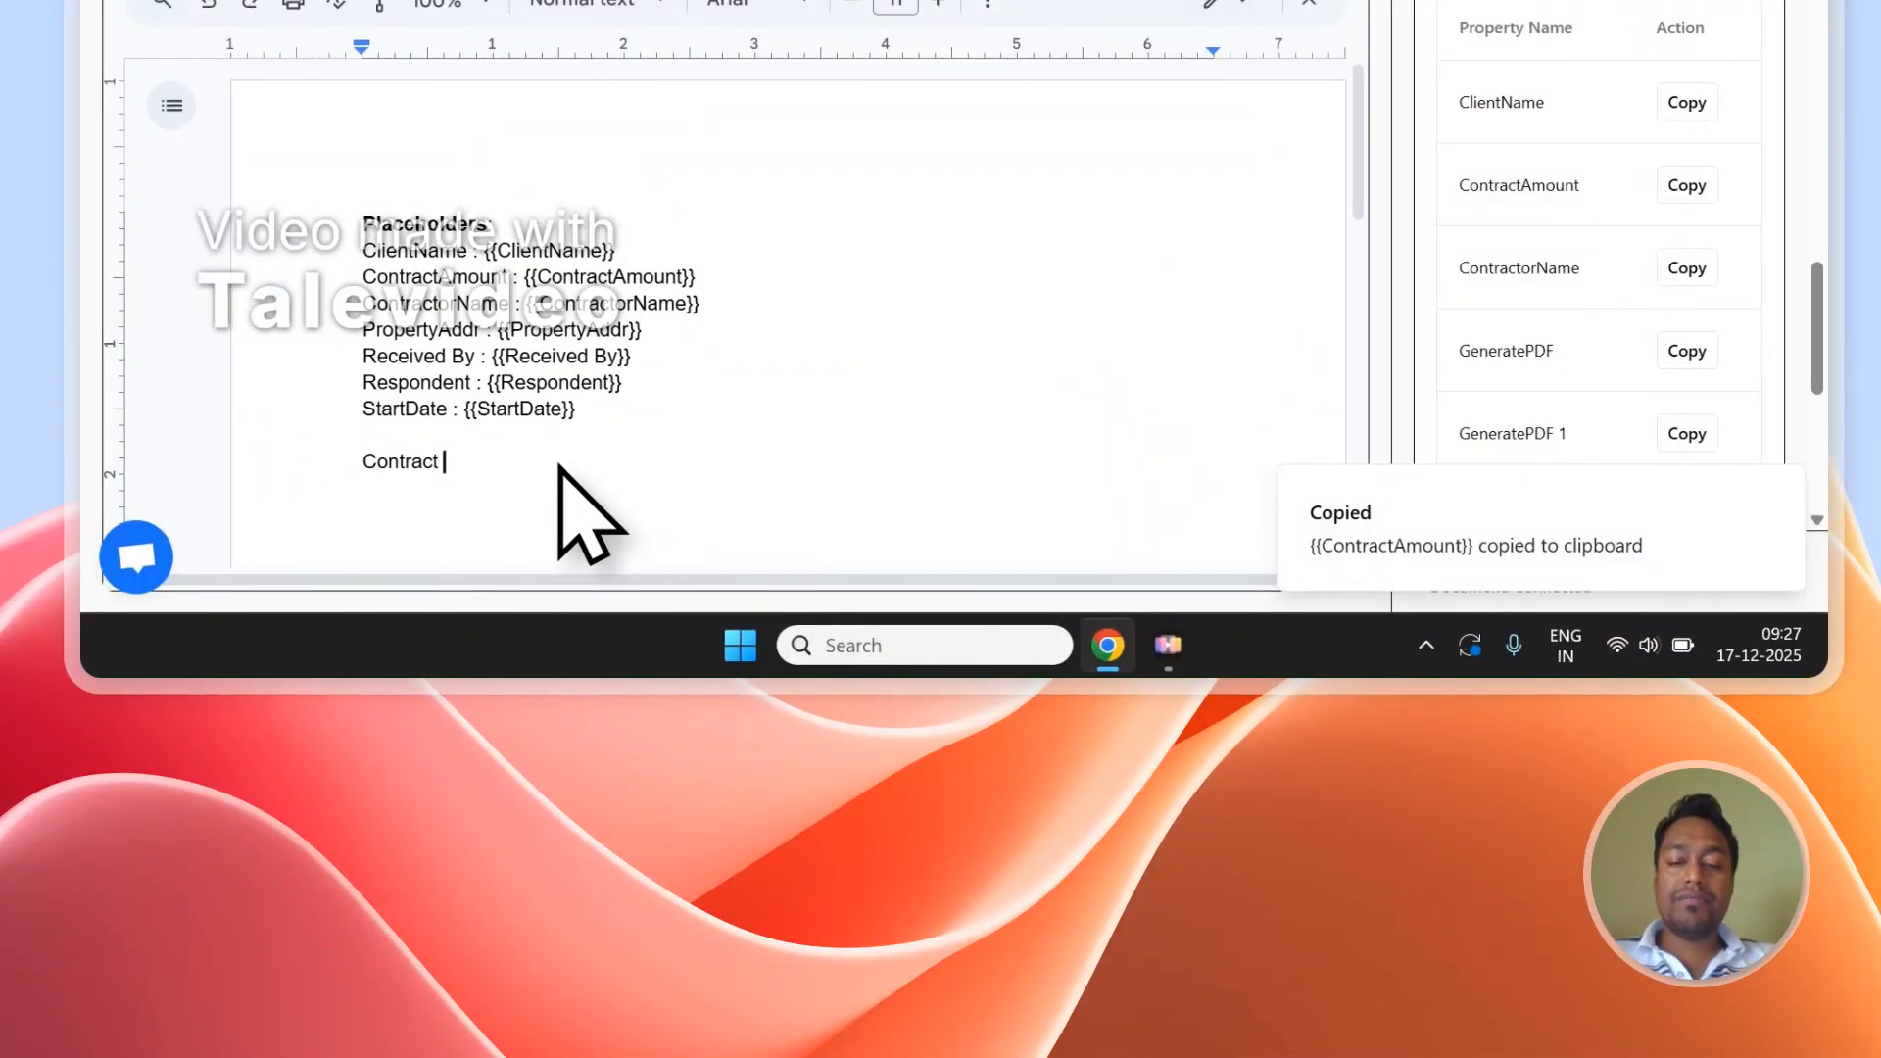
text(-)
key(ctrl+v)
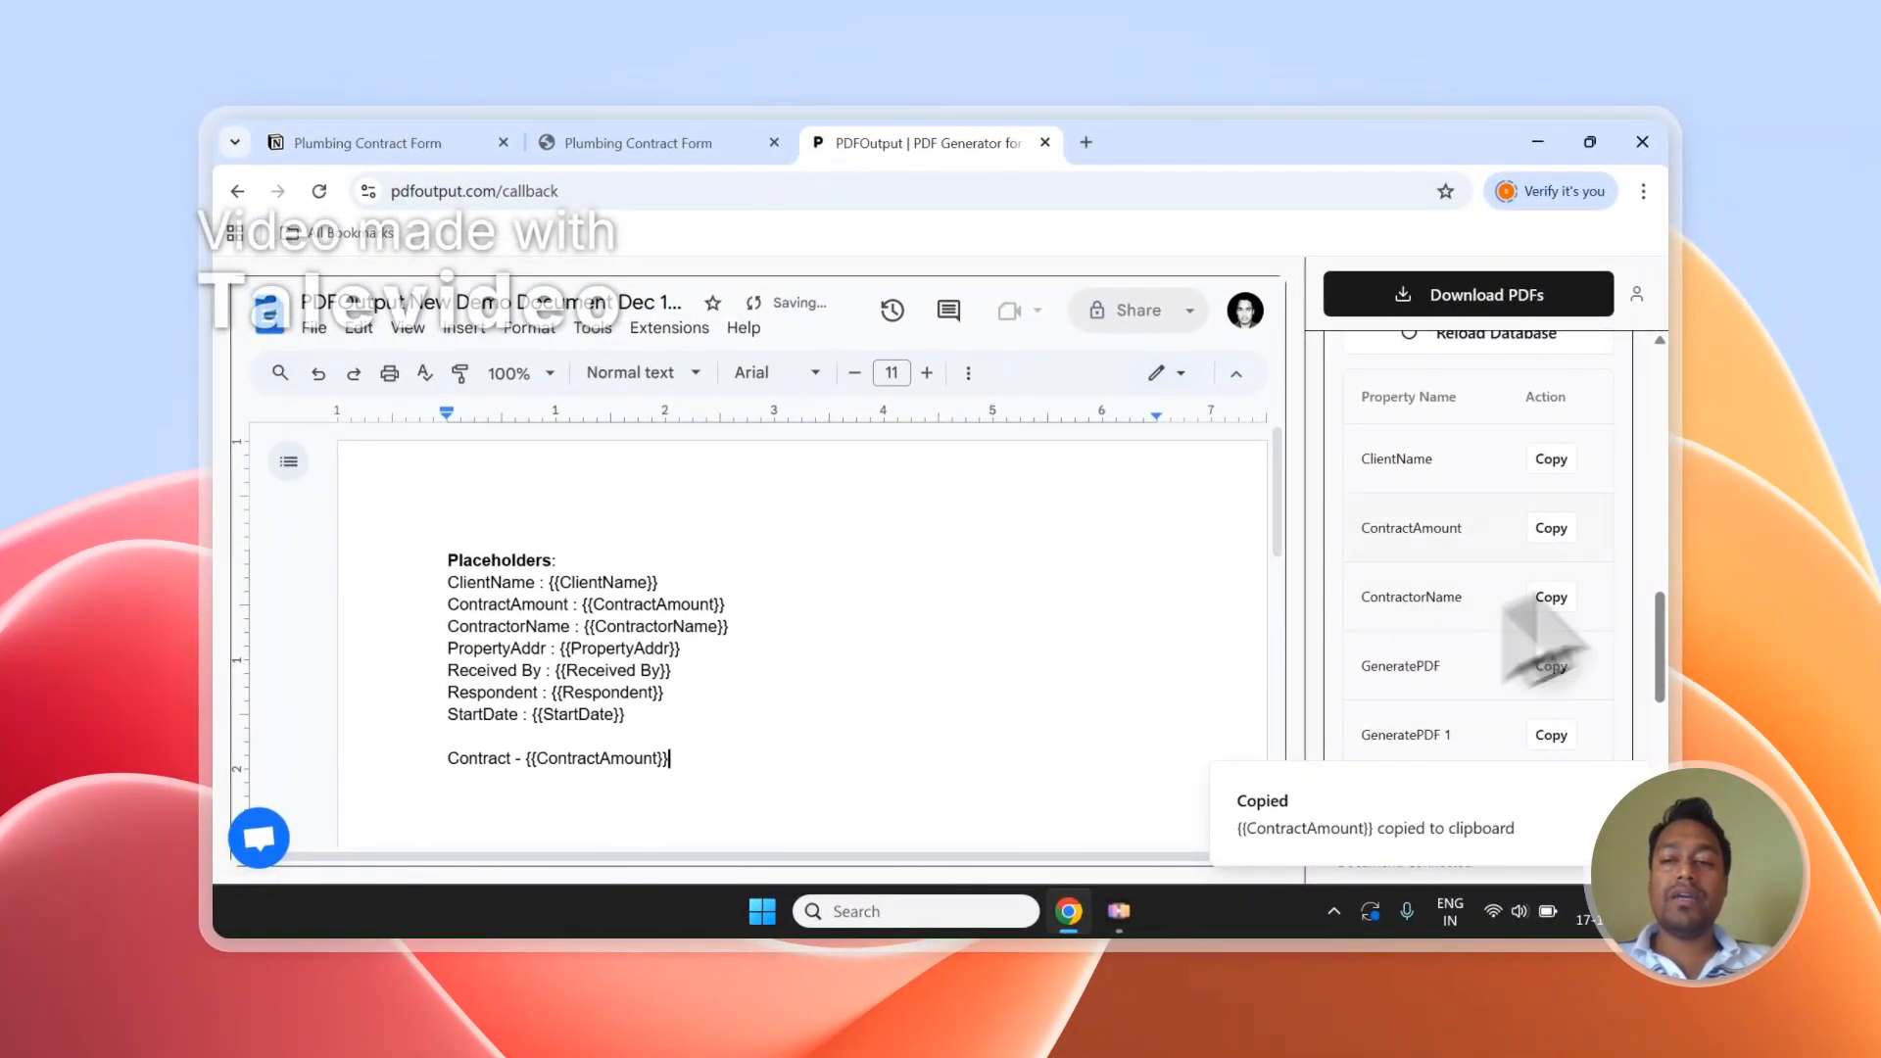
Copy the ContractorName property and insert {{ContractorName}} on a new line beneath the Contract line.
scroll(1514, 602, up, 5)
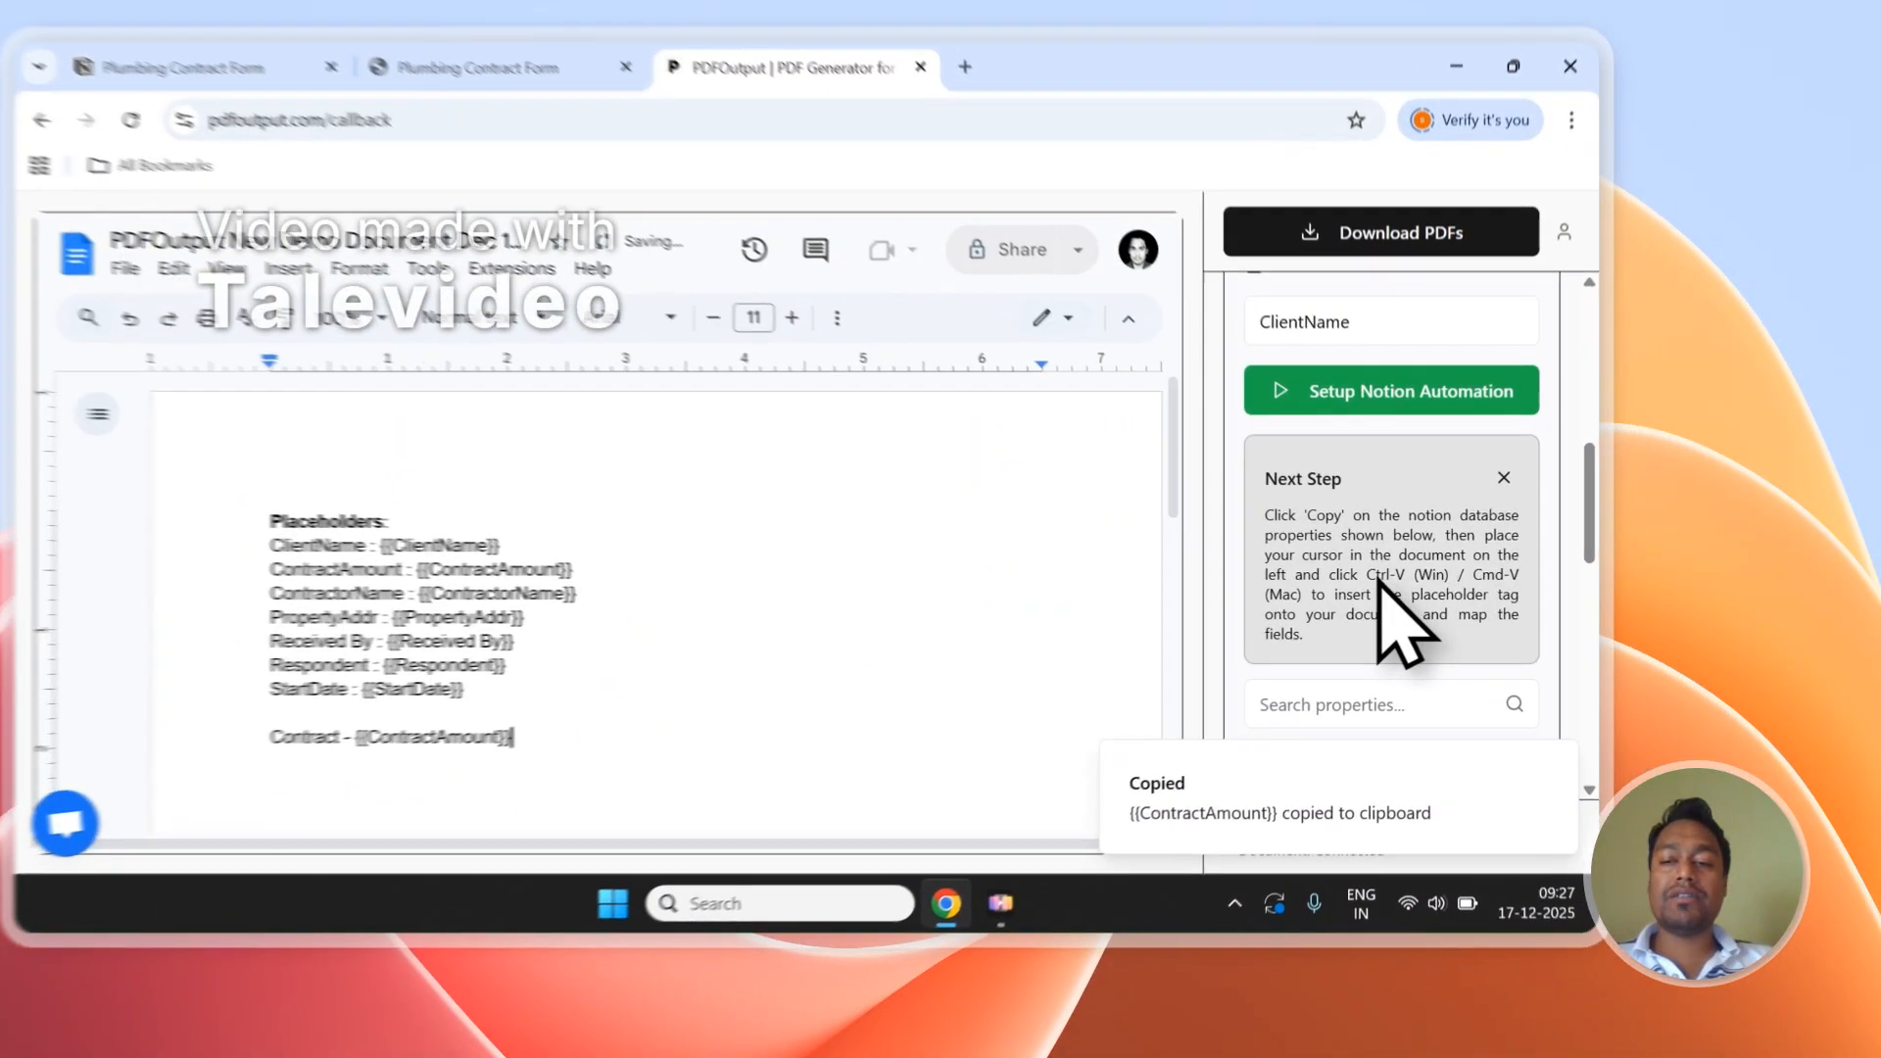
drag(1456, 607, 1452, 625)
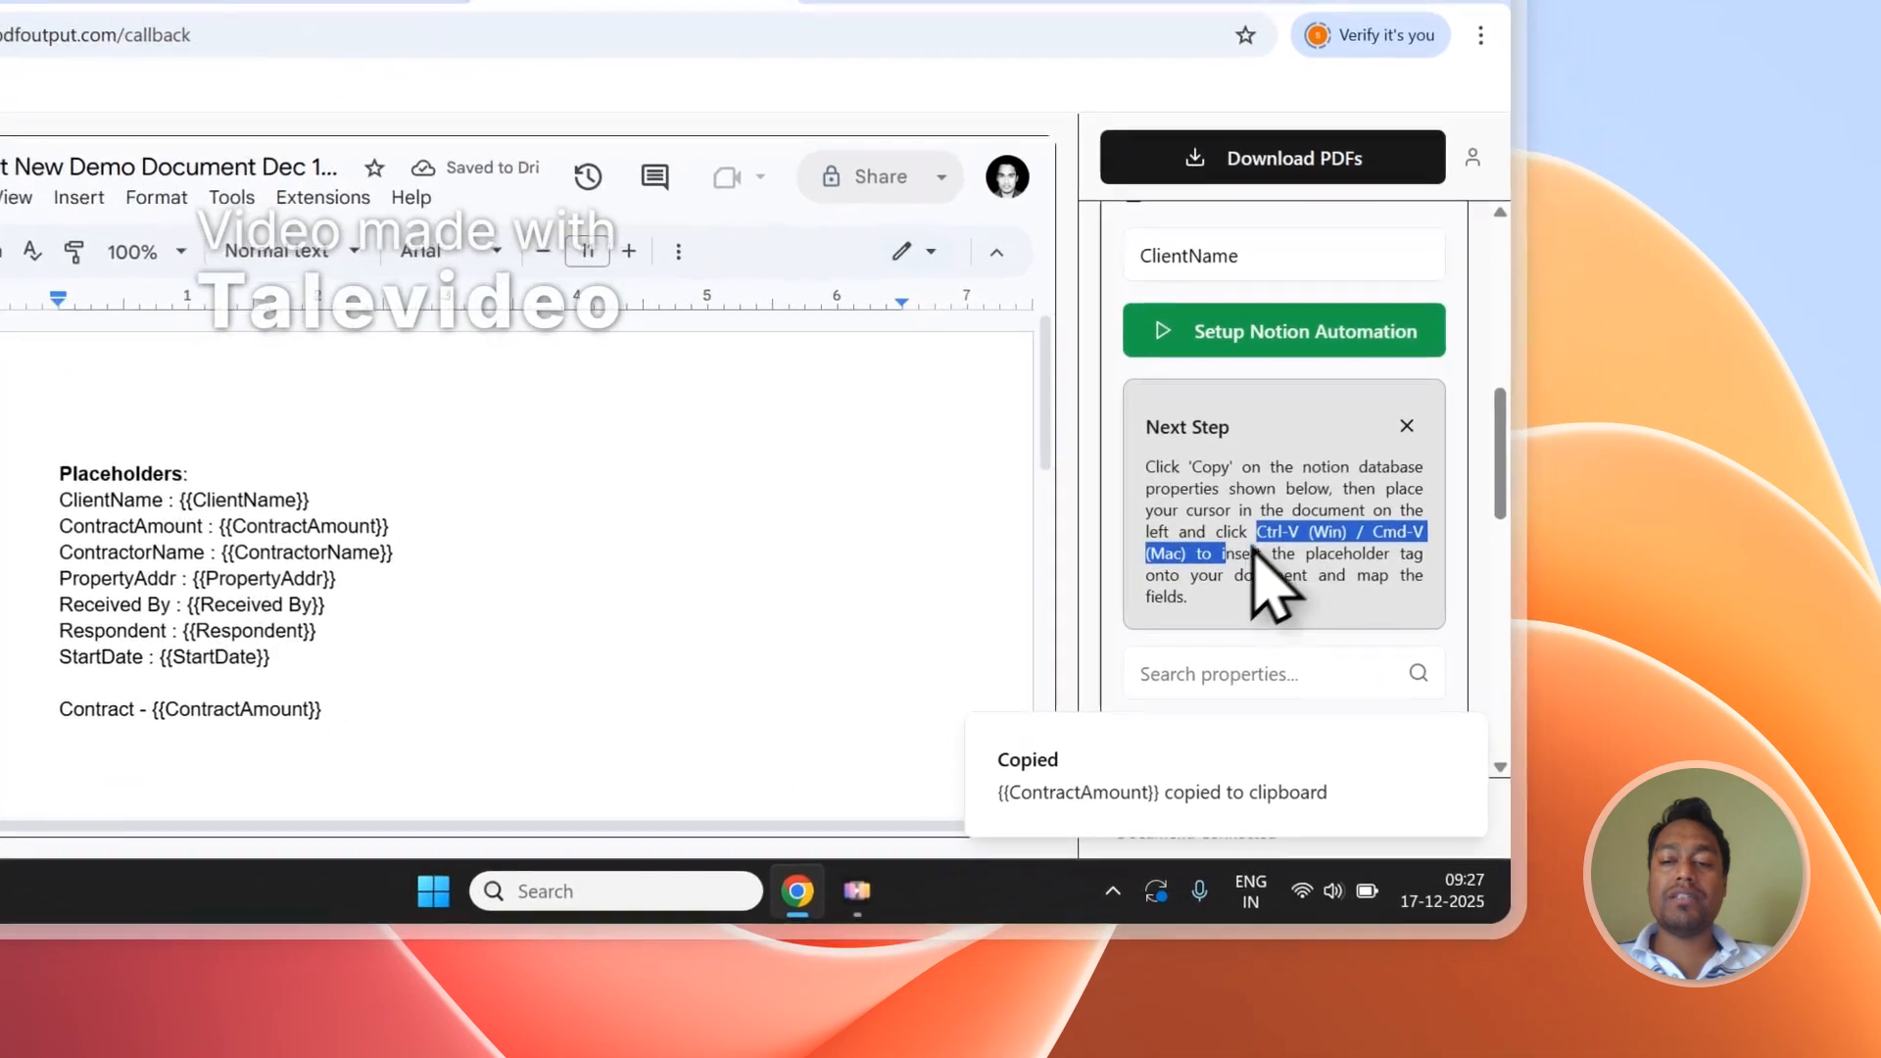
scroll(1264, 588, down, 5)
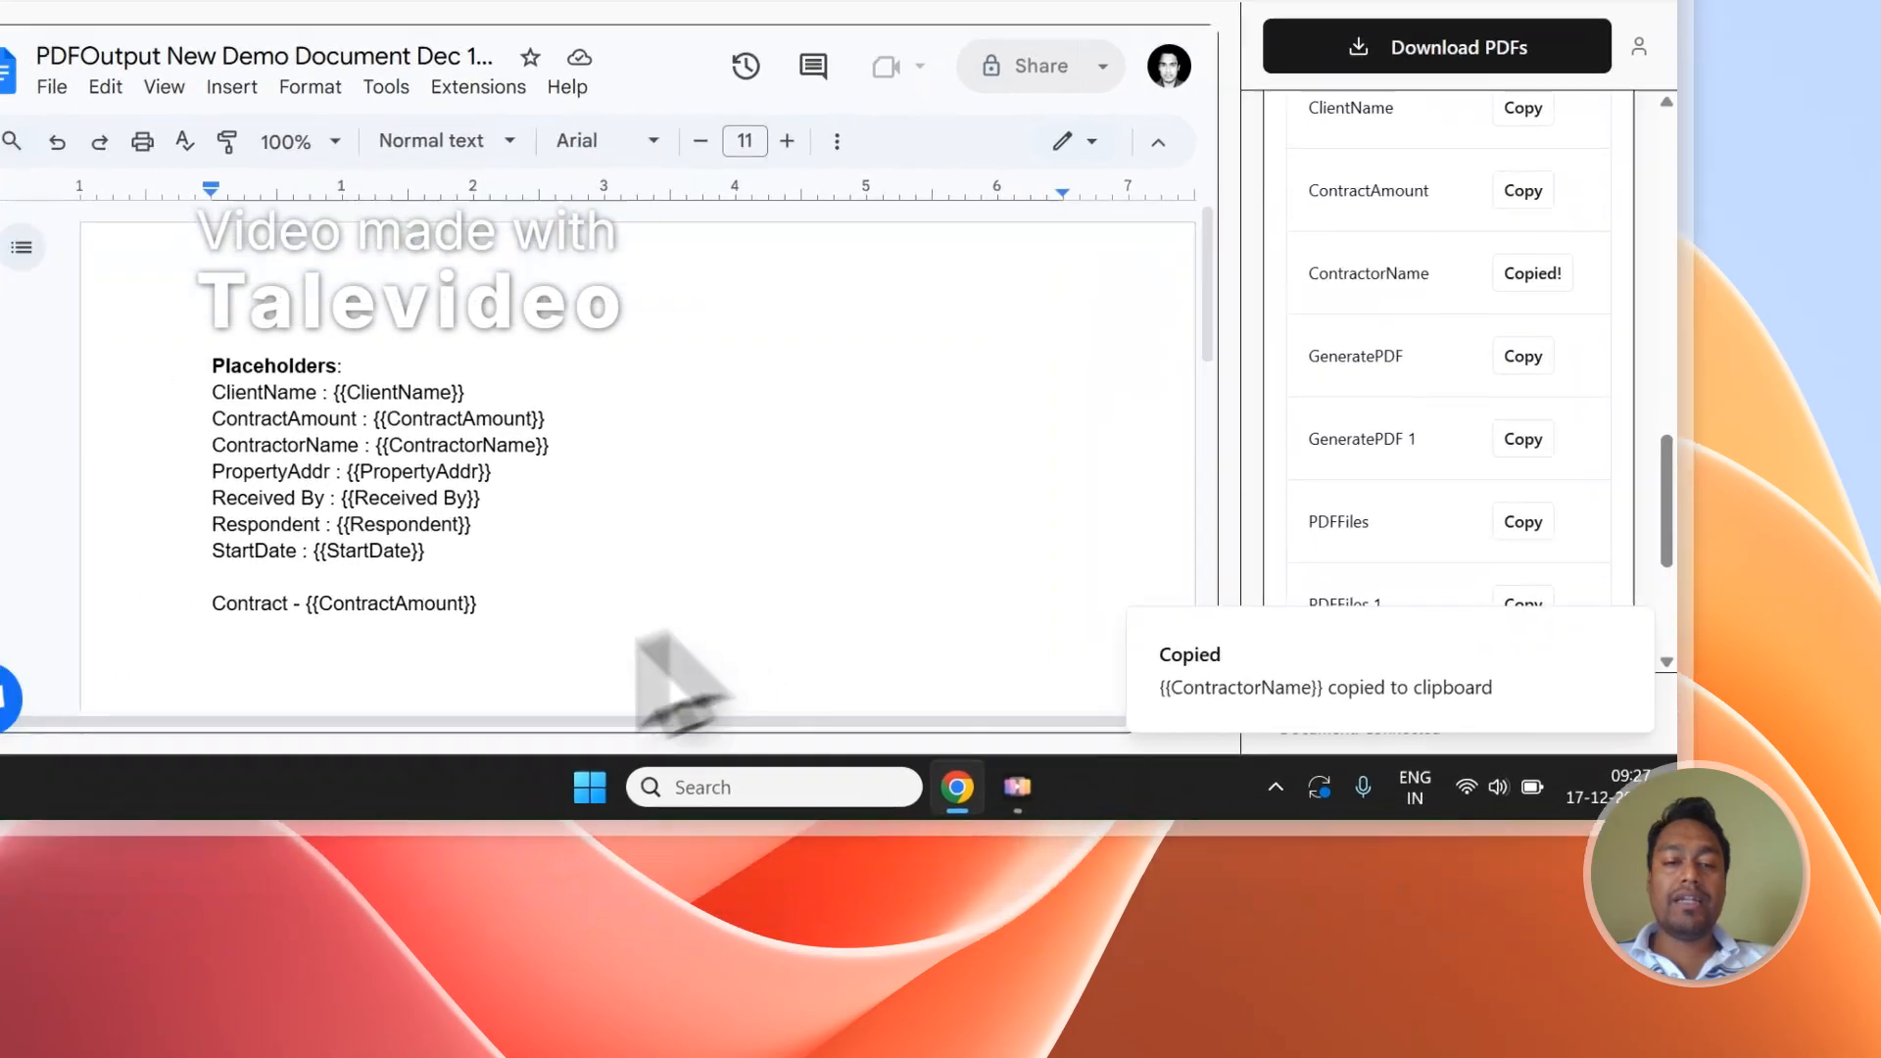
click(342, 795)
key(Return)
key(ctrl+v)
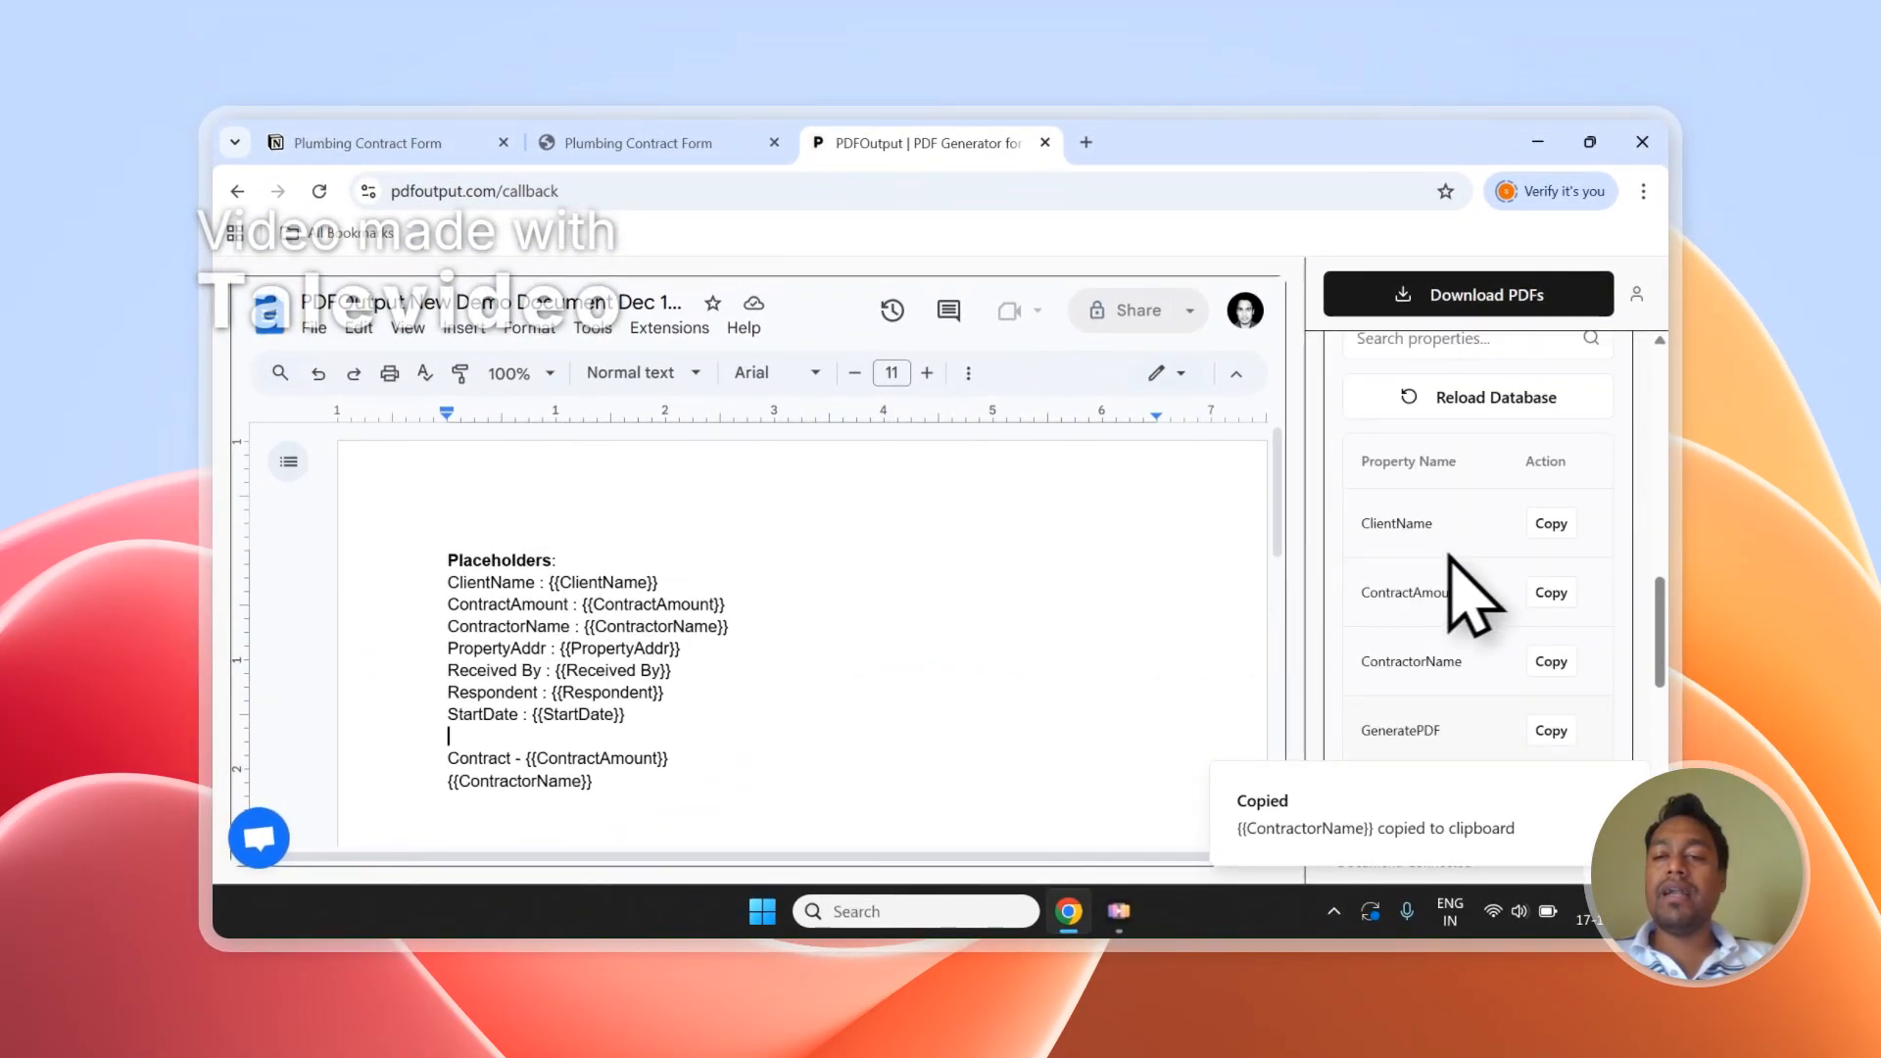
Set the PDF file name to the ContractorName property and generate the PDFs for the database entries.
scroll(1469, 592, up, 5)
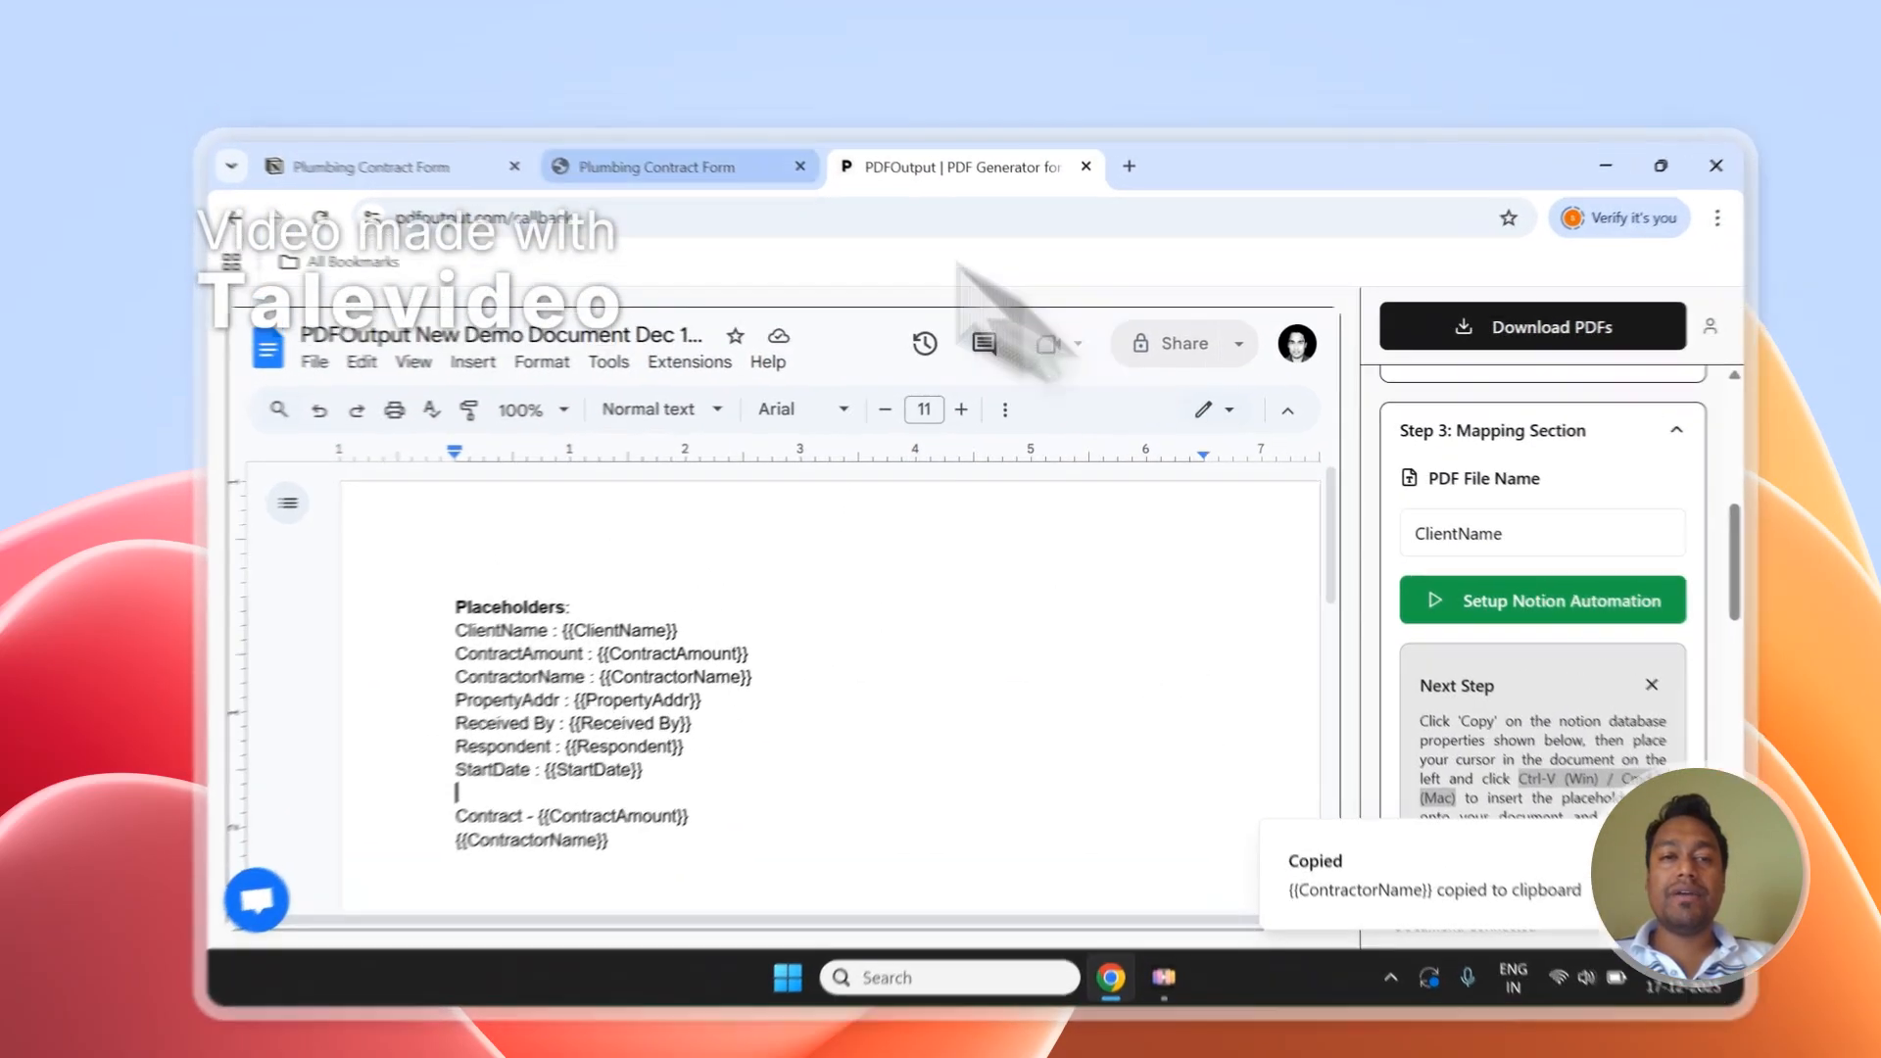
click(627, 142)
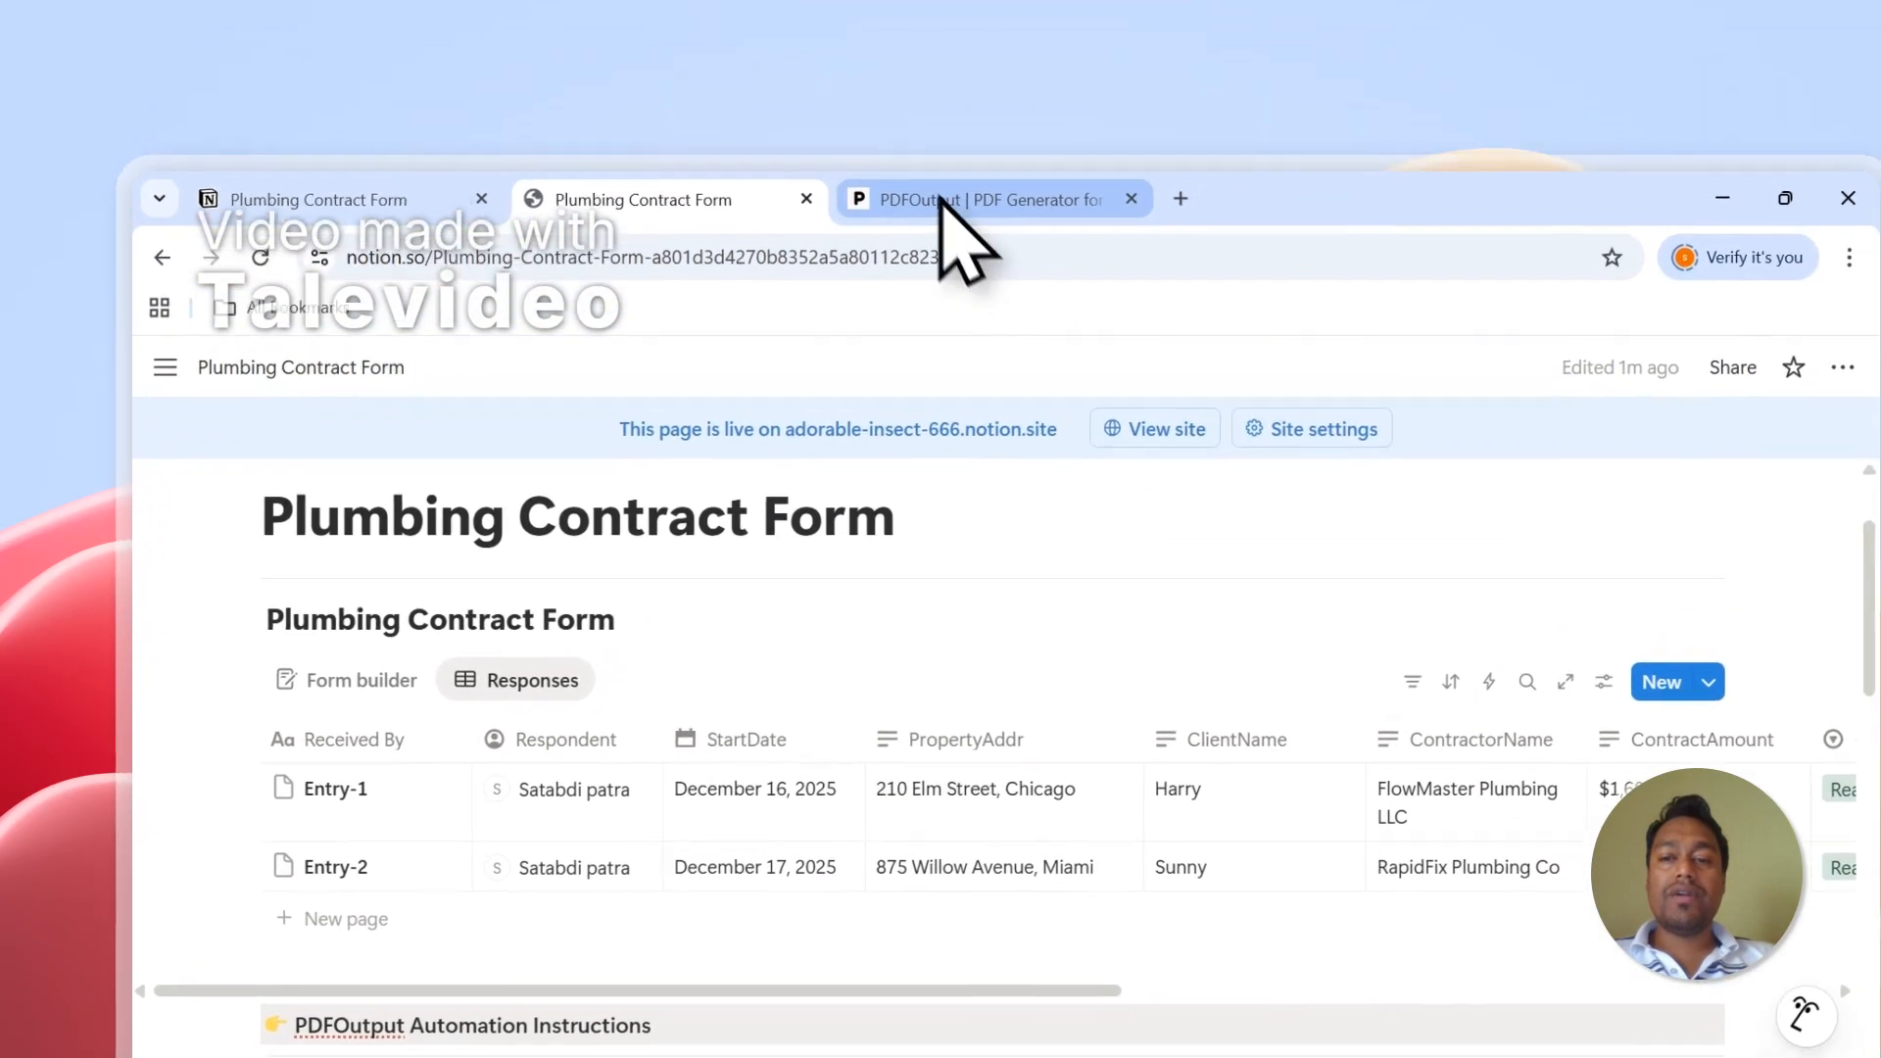
click(1029, 79)
click(1220, 635)
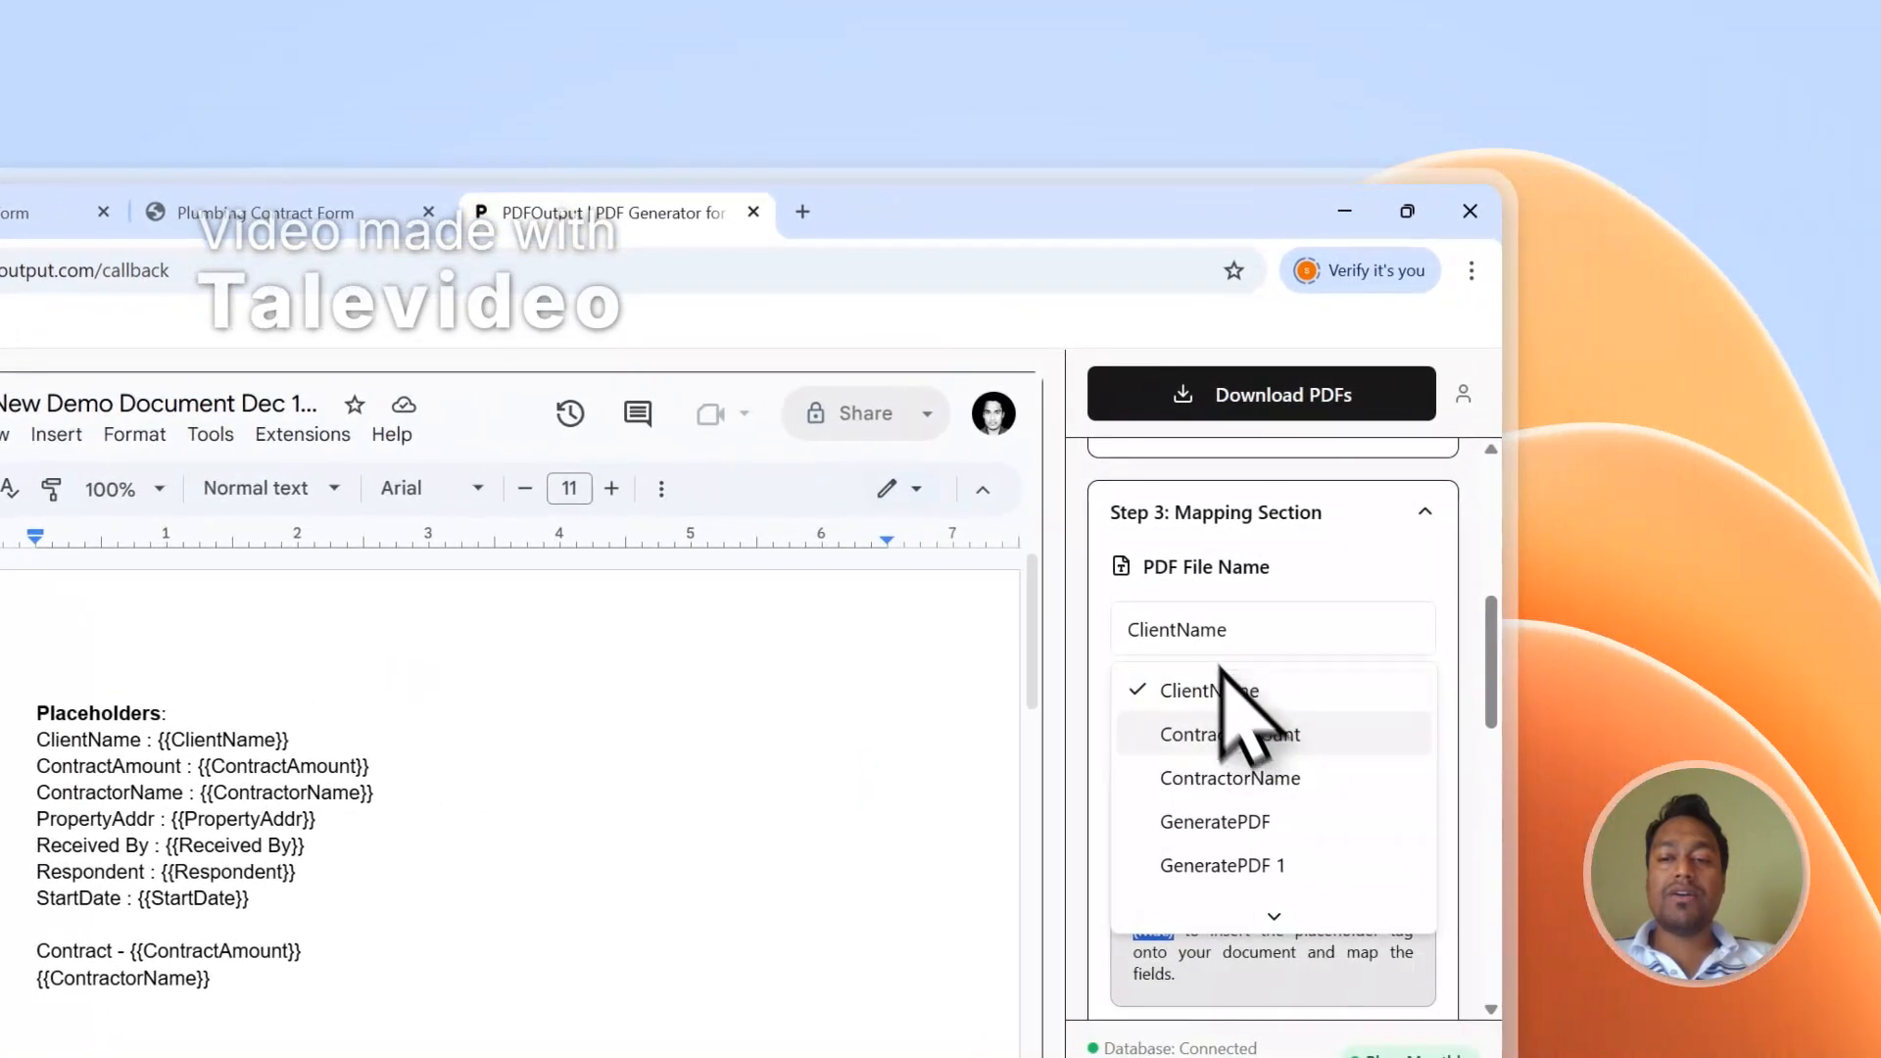
click(1244, 779)
scroll(1264, 764, up, 10)
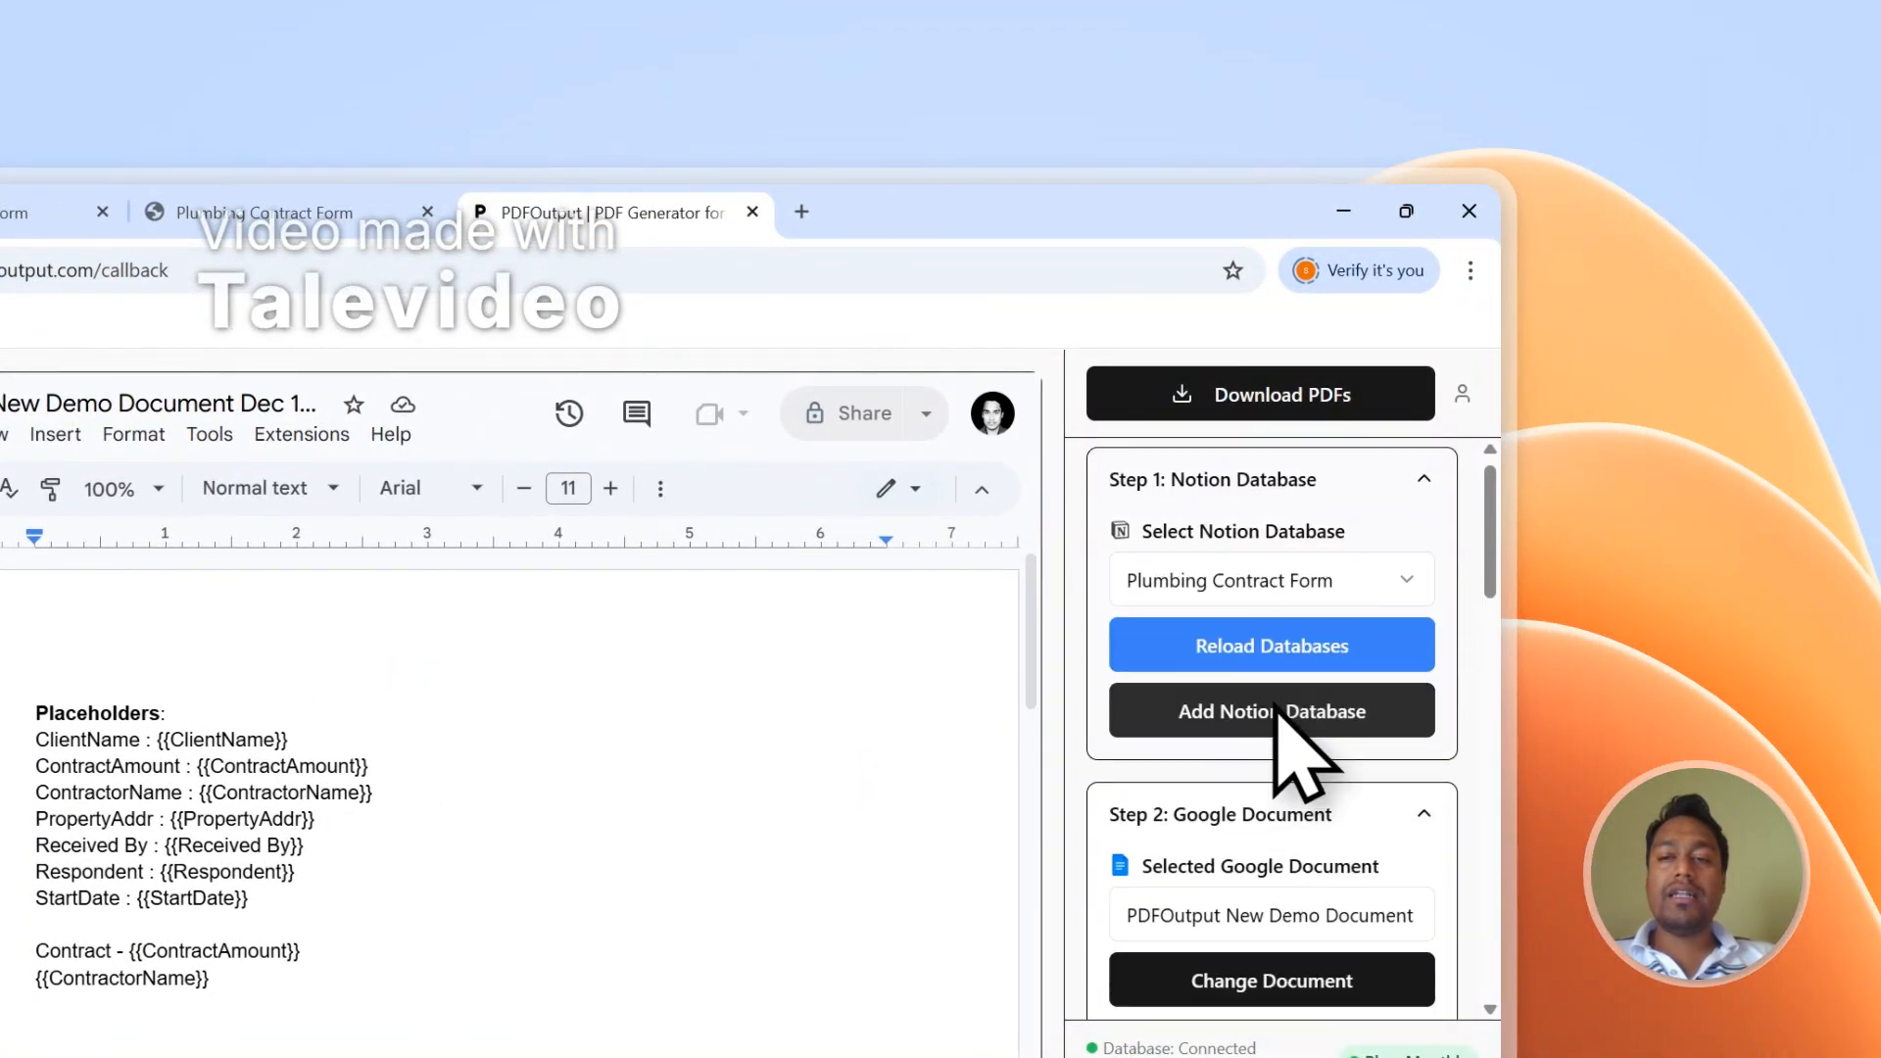
click(1293, 397)
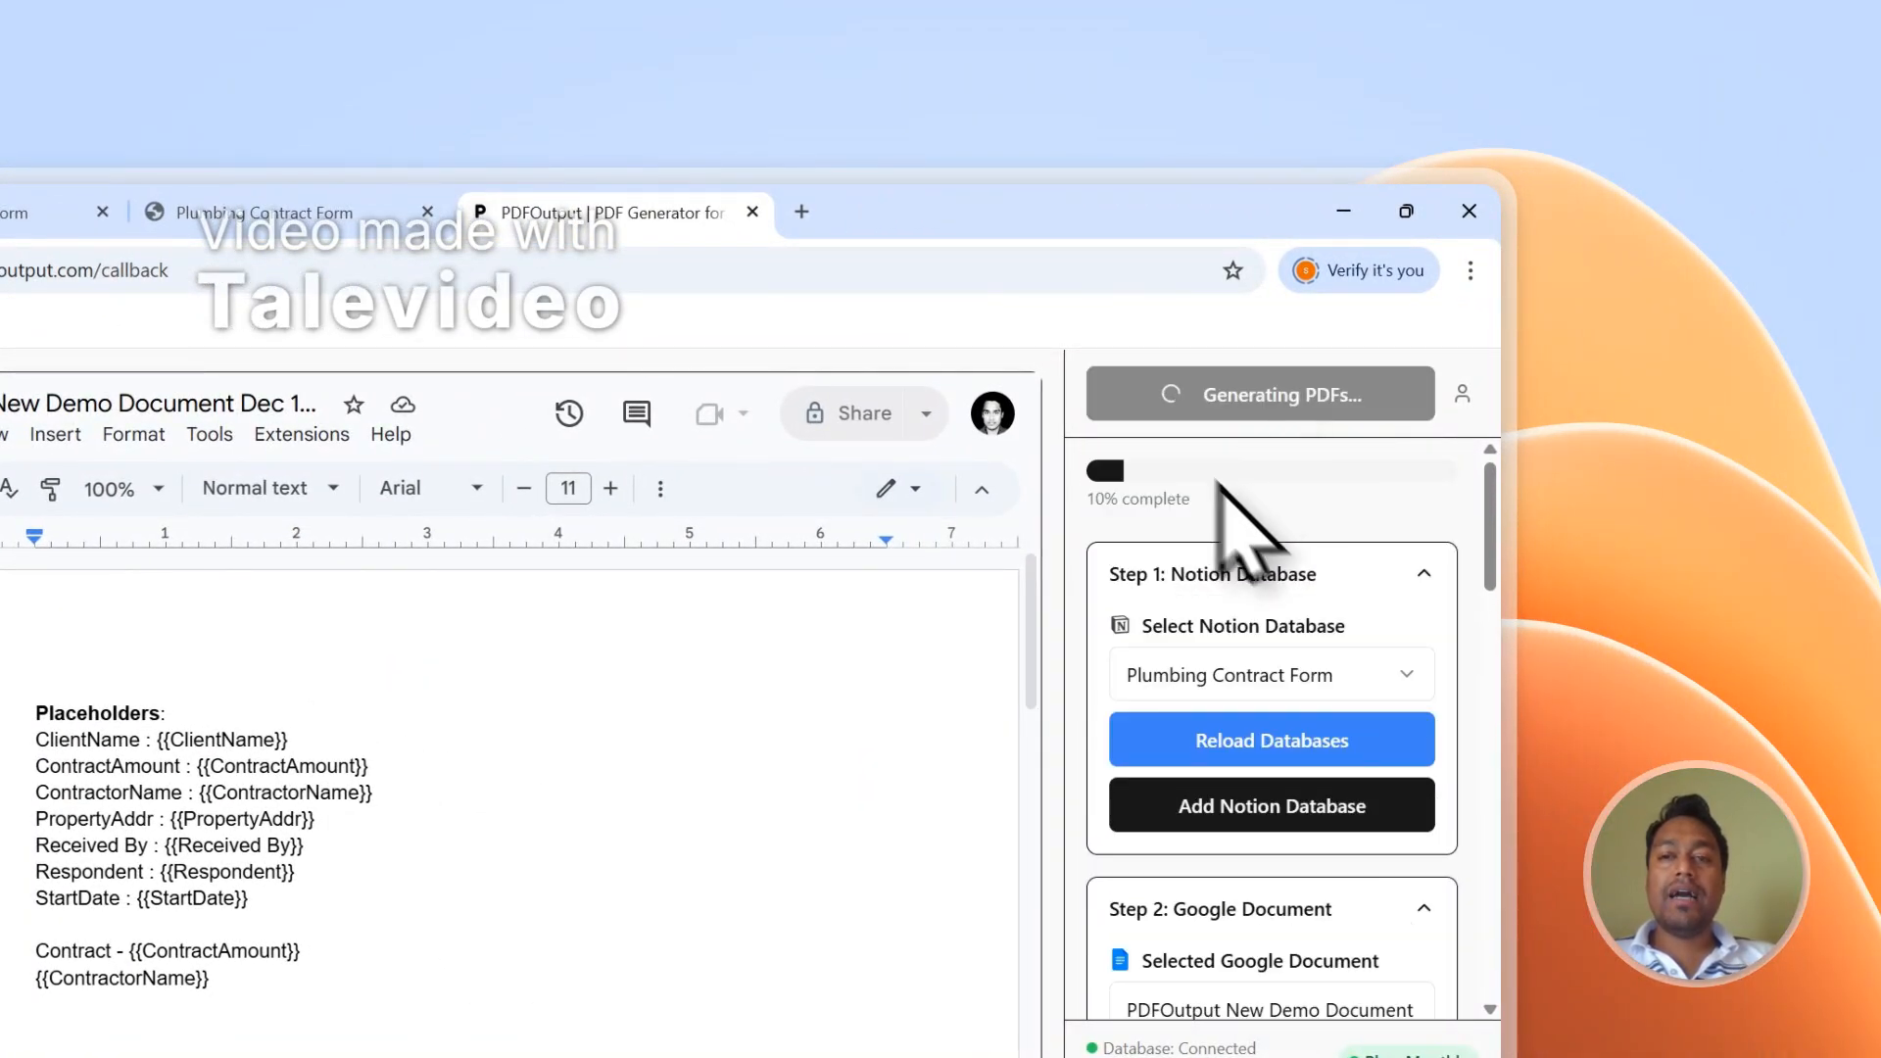
Delete the duplicate GeneratePDF 1 and PDFFiles 1 properties from the Plumbing Contract Form database in Notion.
click(264, 213)
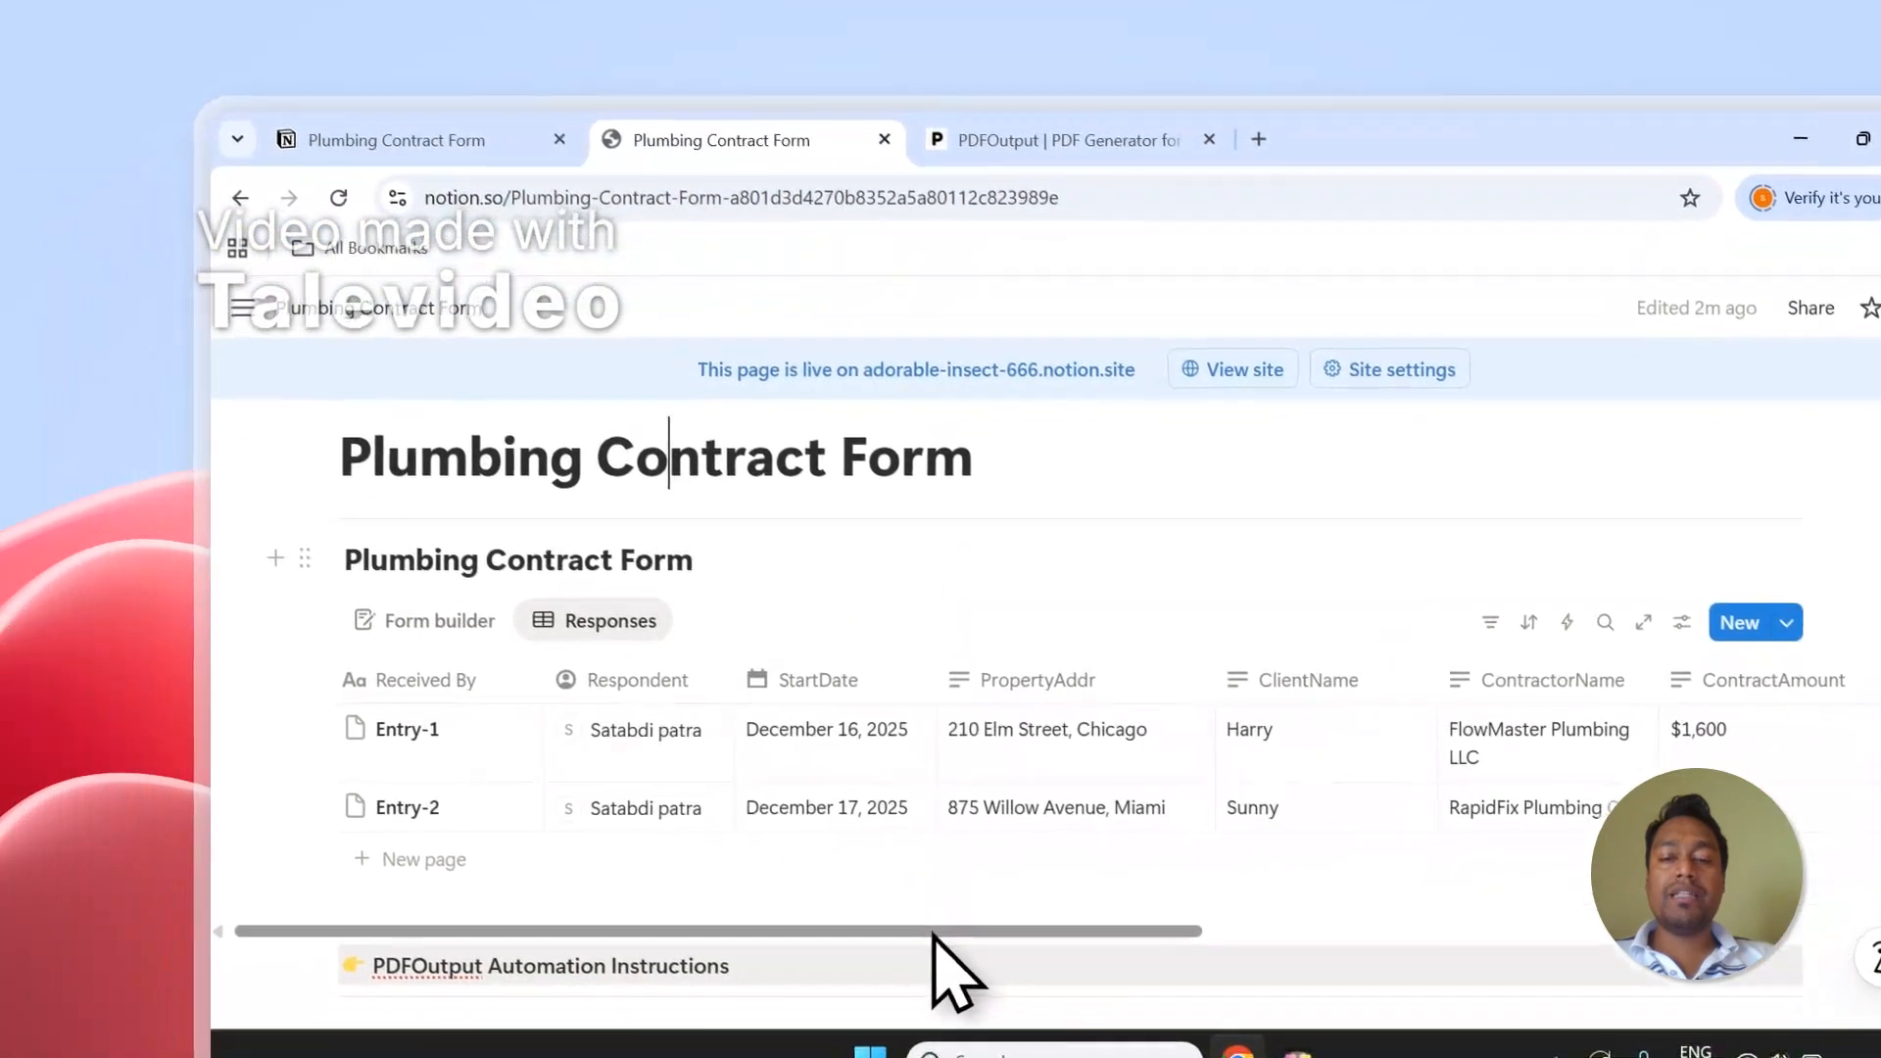
drag(916, 942, 1514, 931)
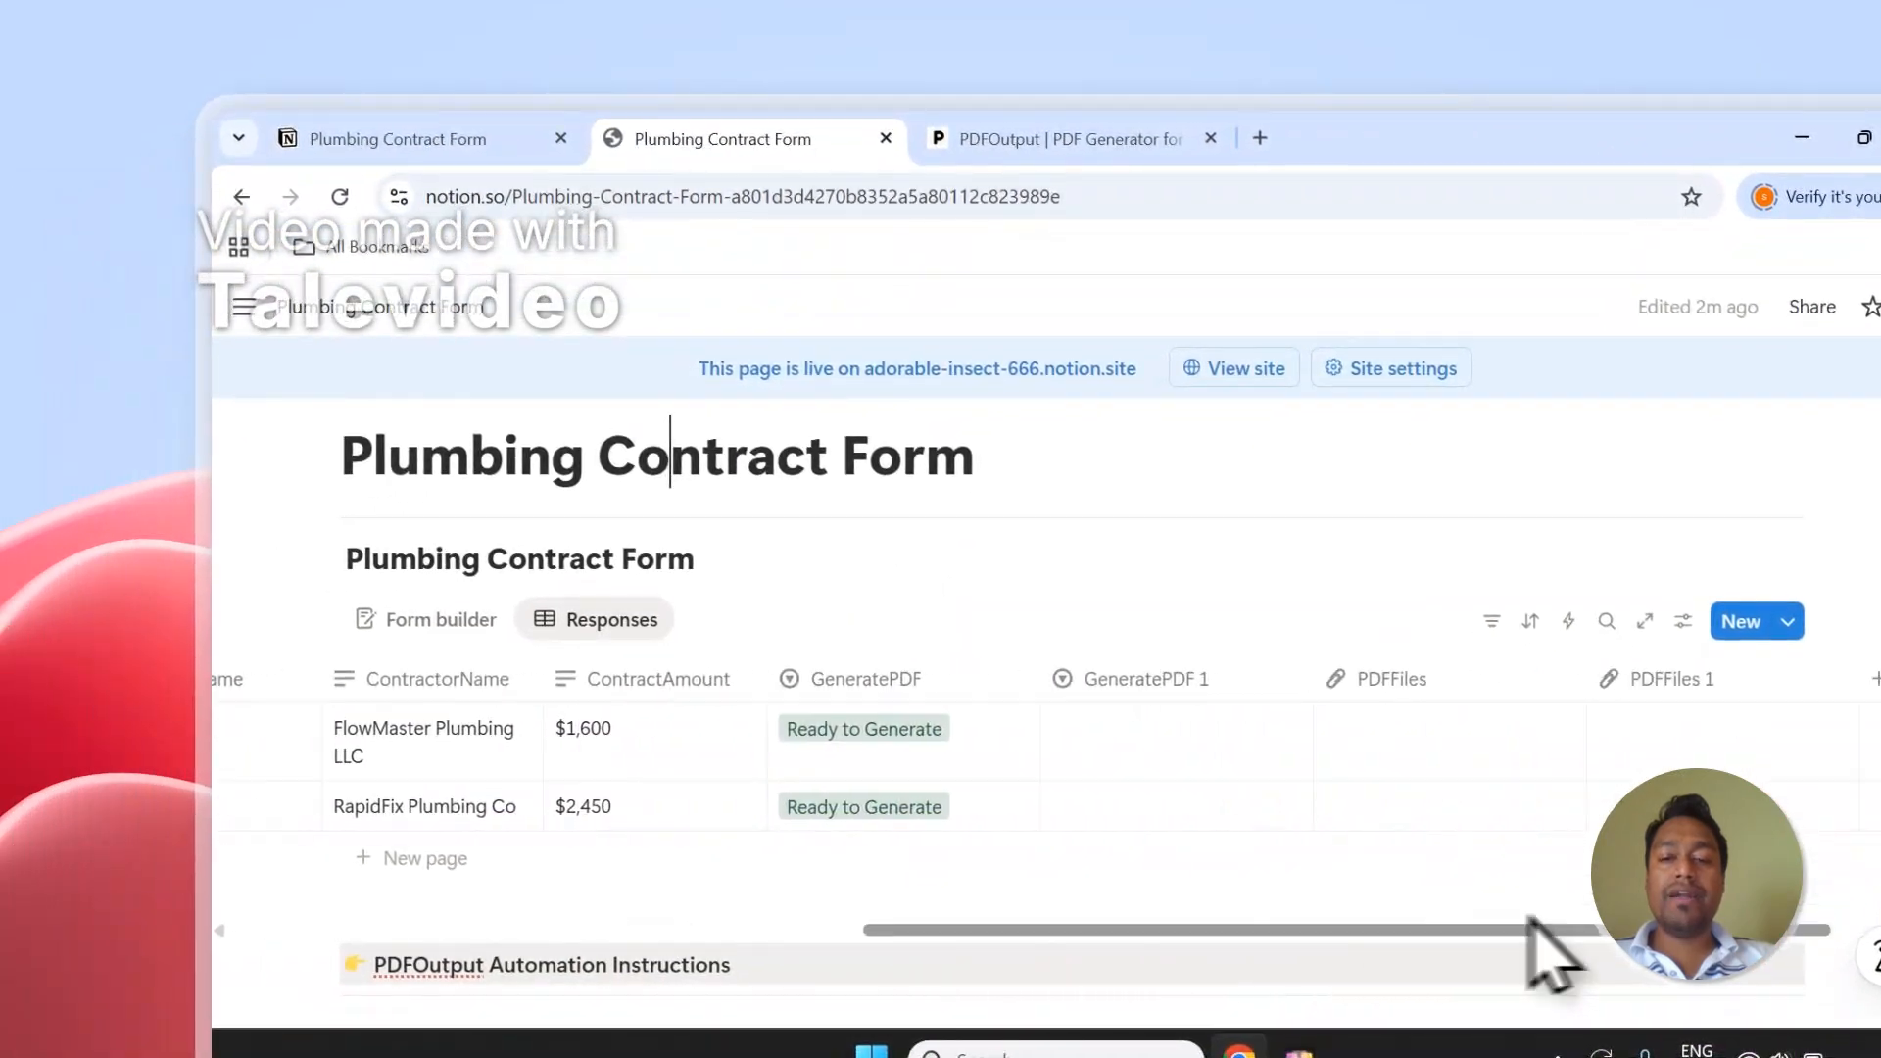
click(1213, 678)
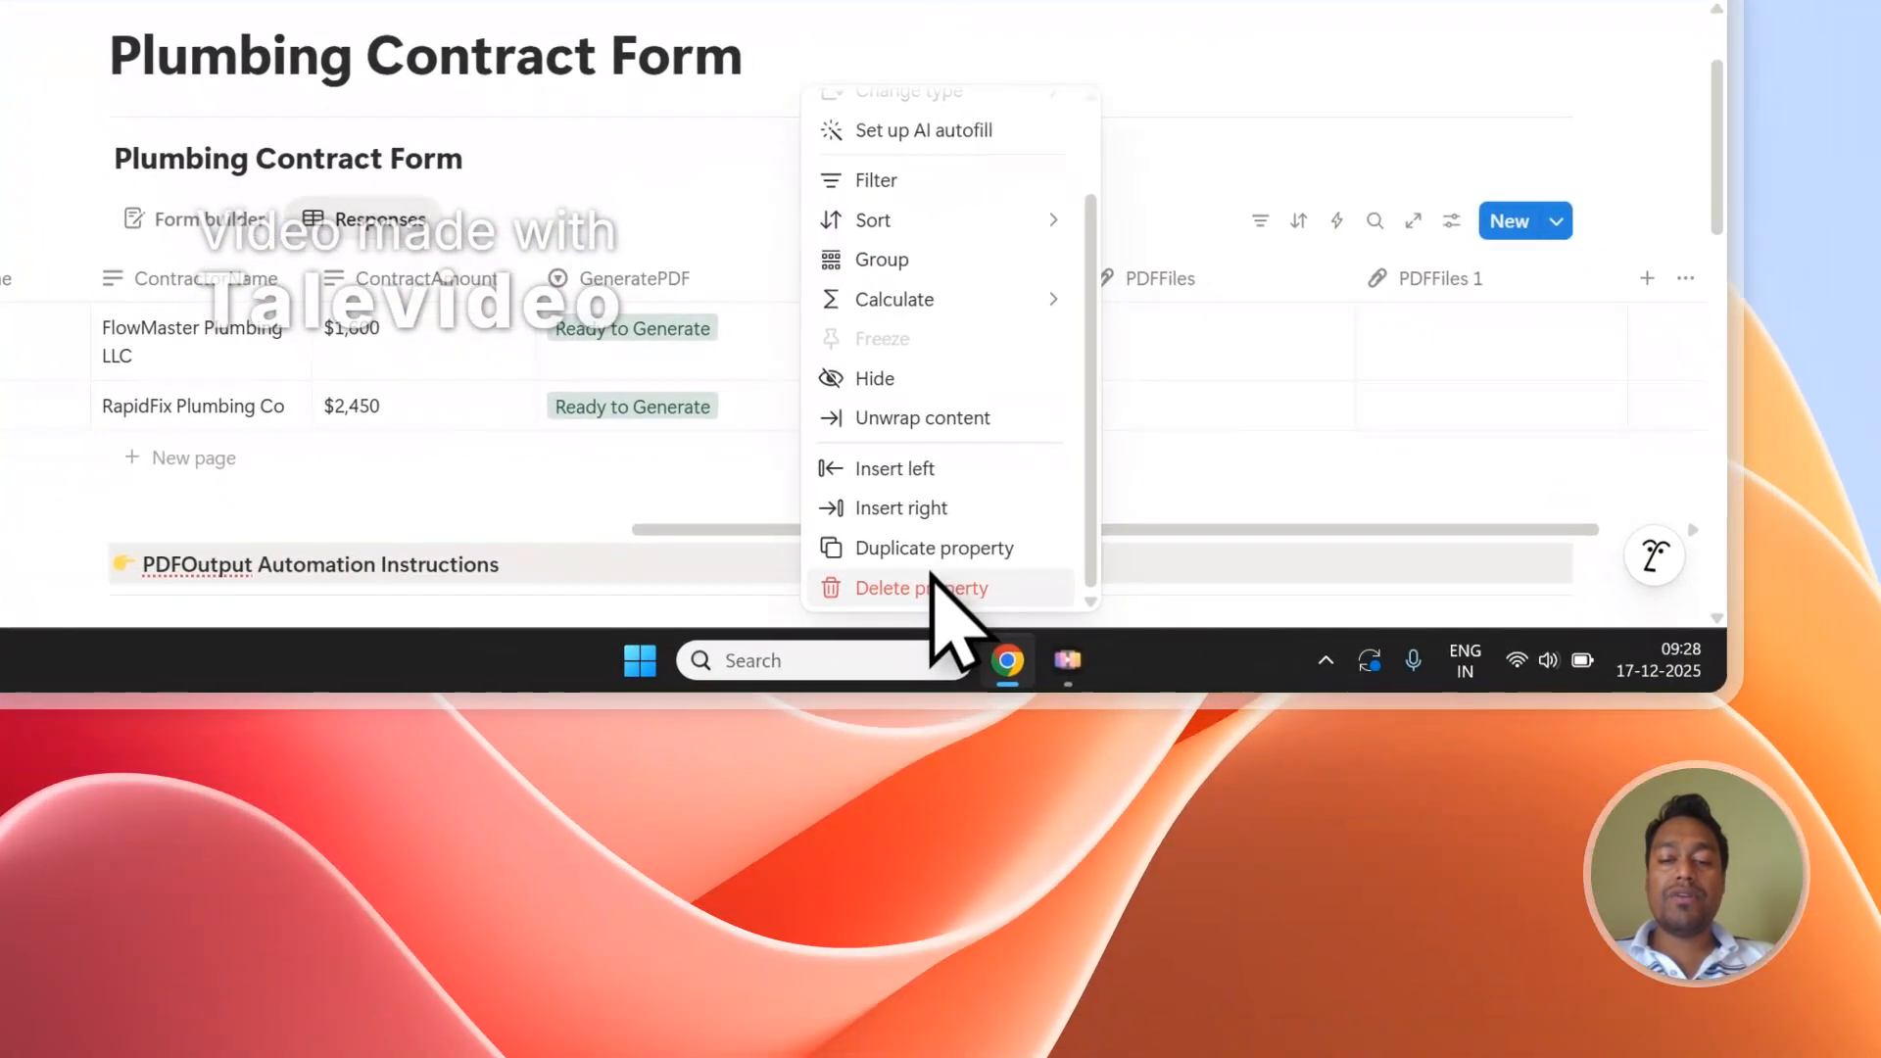
click(1164, 978)
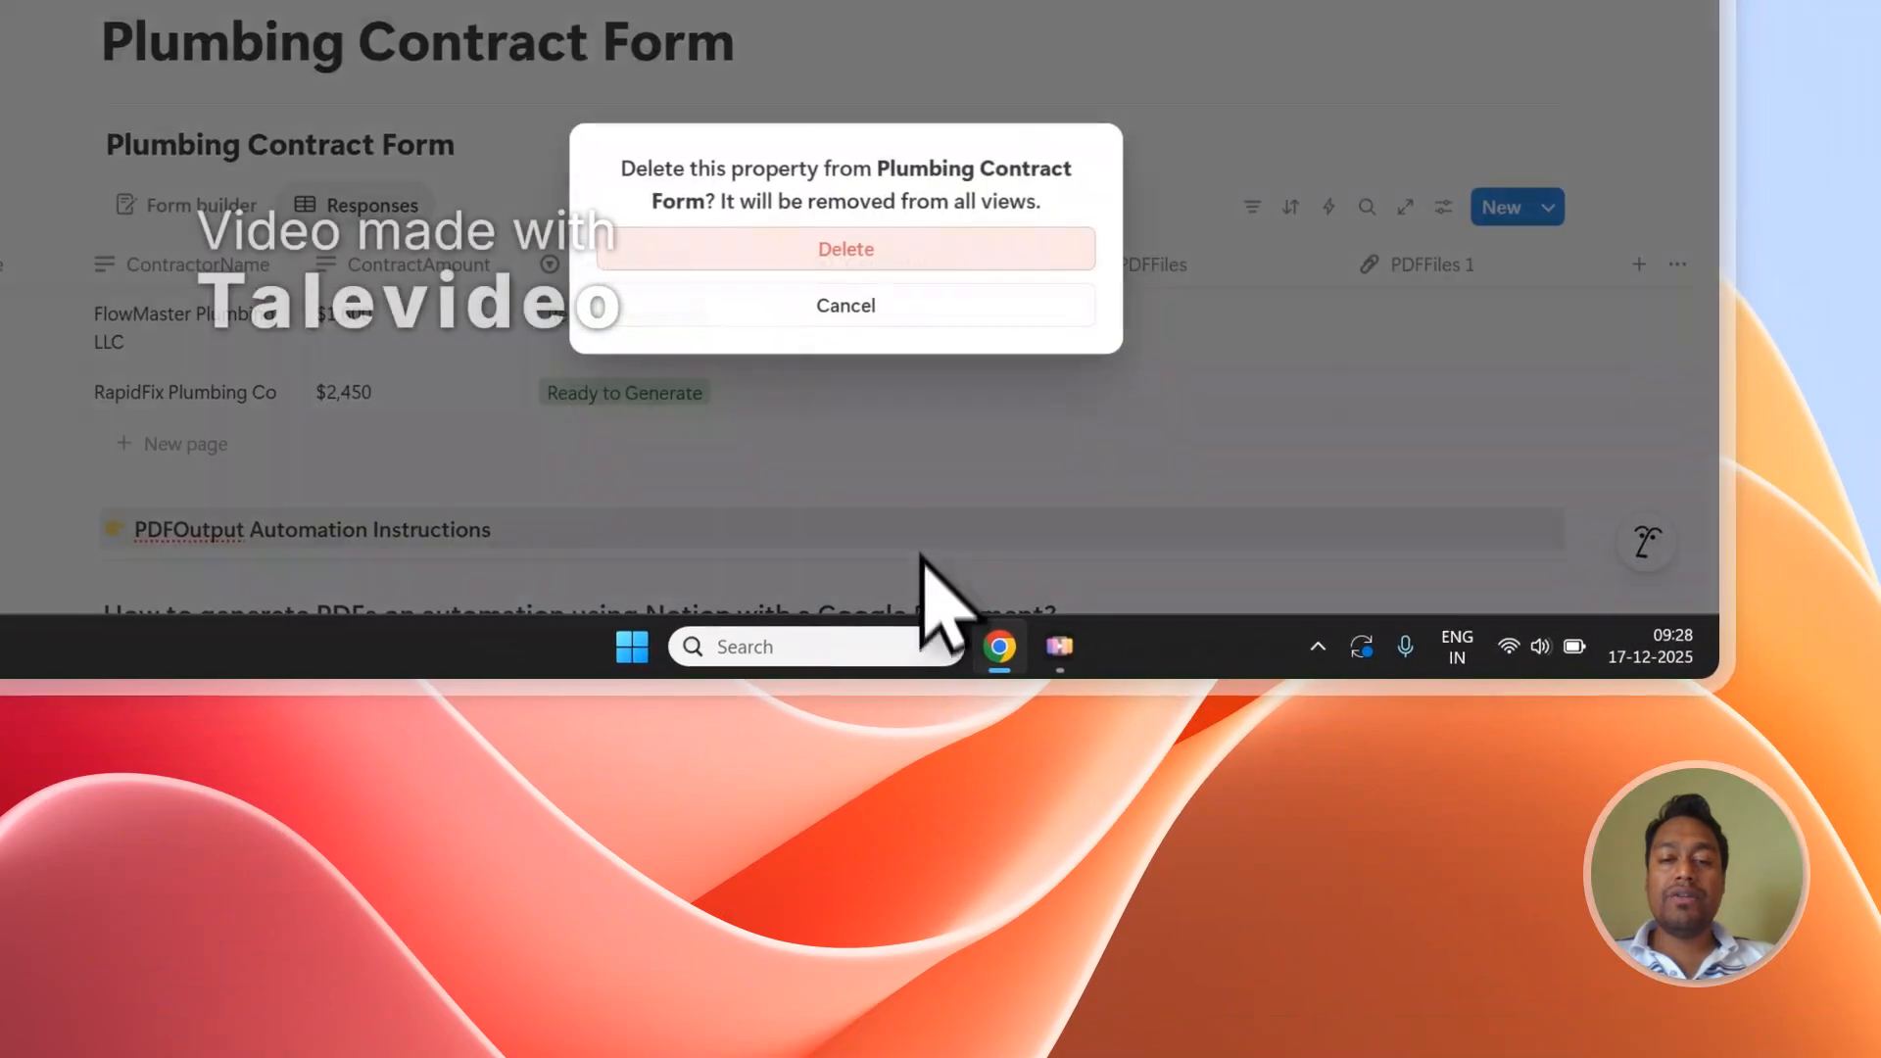
click(918, 251)
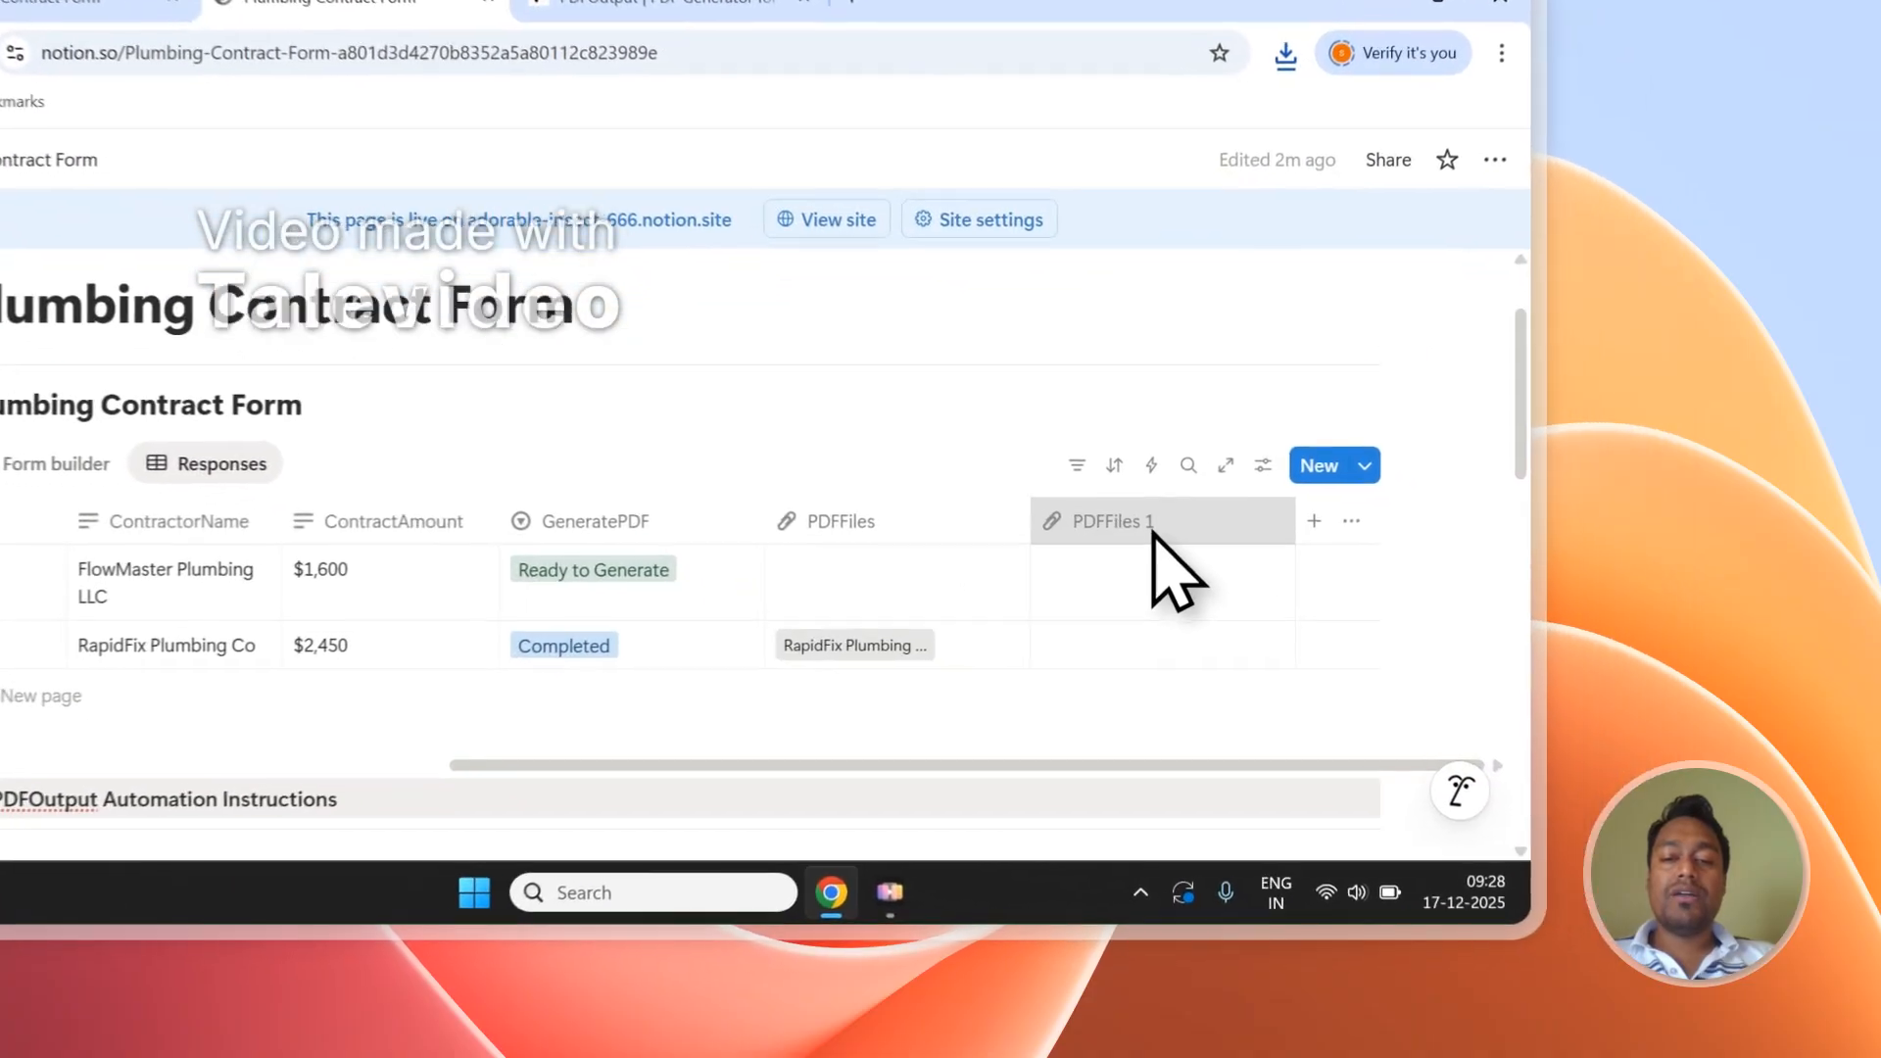
click(1315, 593)
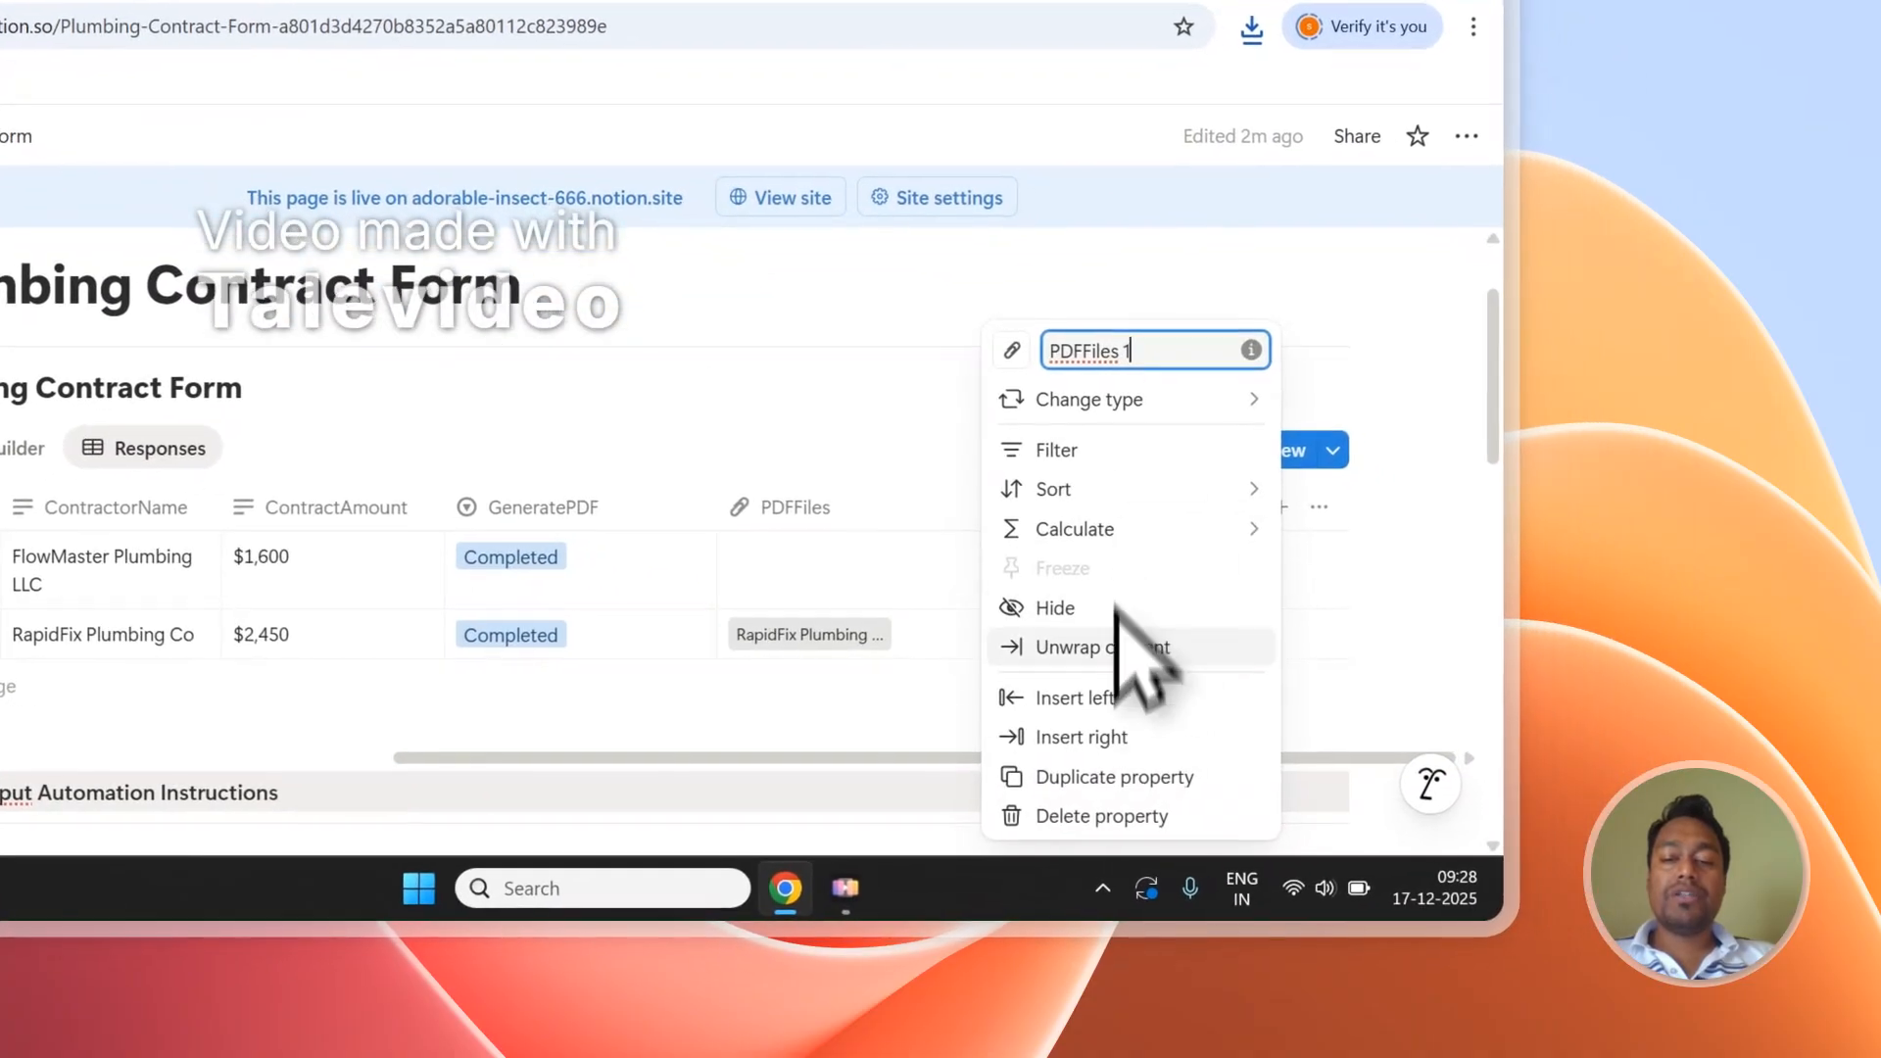
click(1307, 851)
click(740, 501)
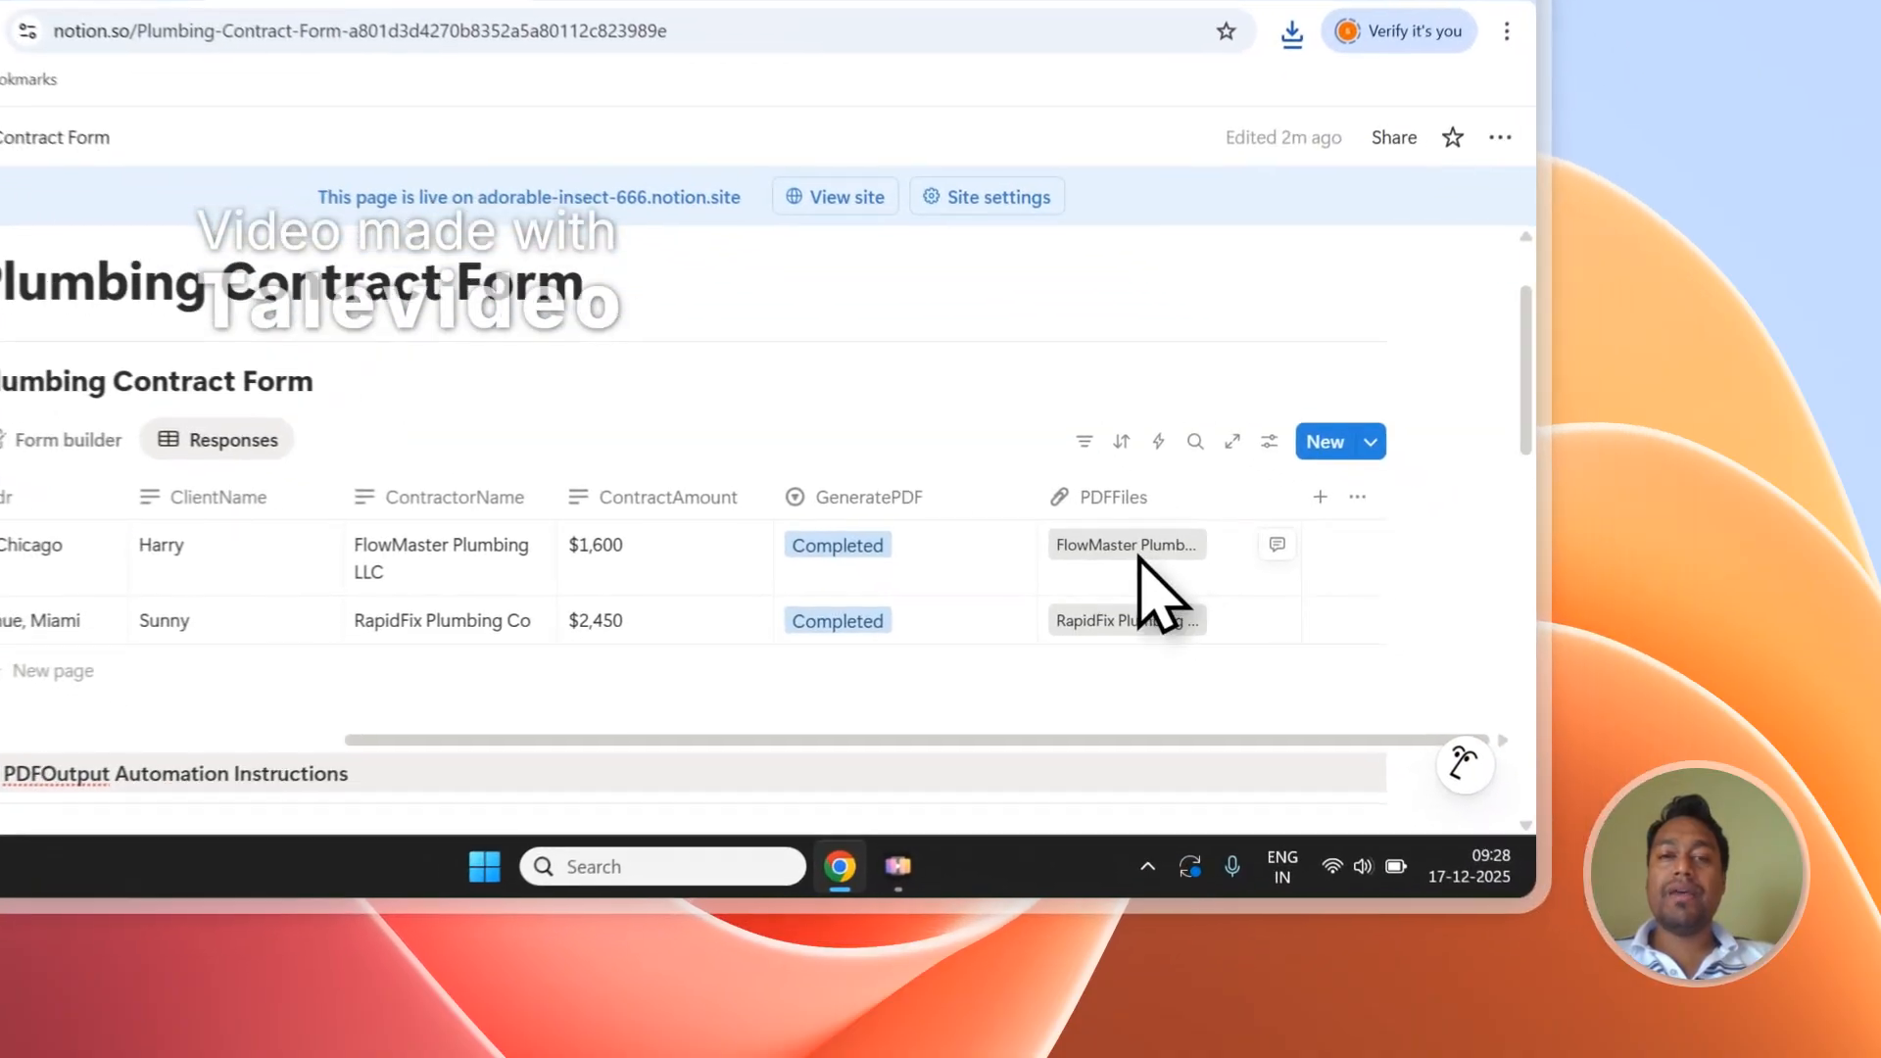
Open both generated PDFs from the PDFFiles column and review the filled-in fields of the FlowMaster Plumbing LLC contract.
click(1324, 639)
click(720, 144)
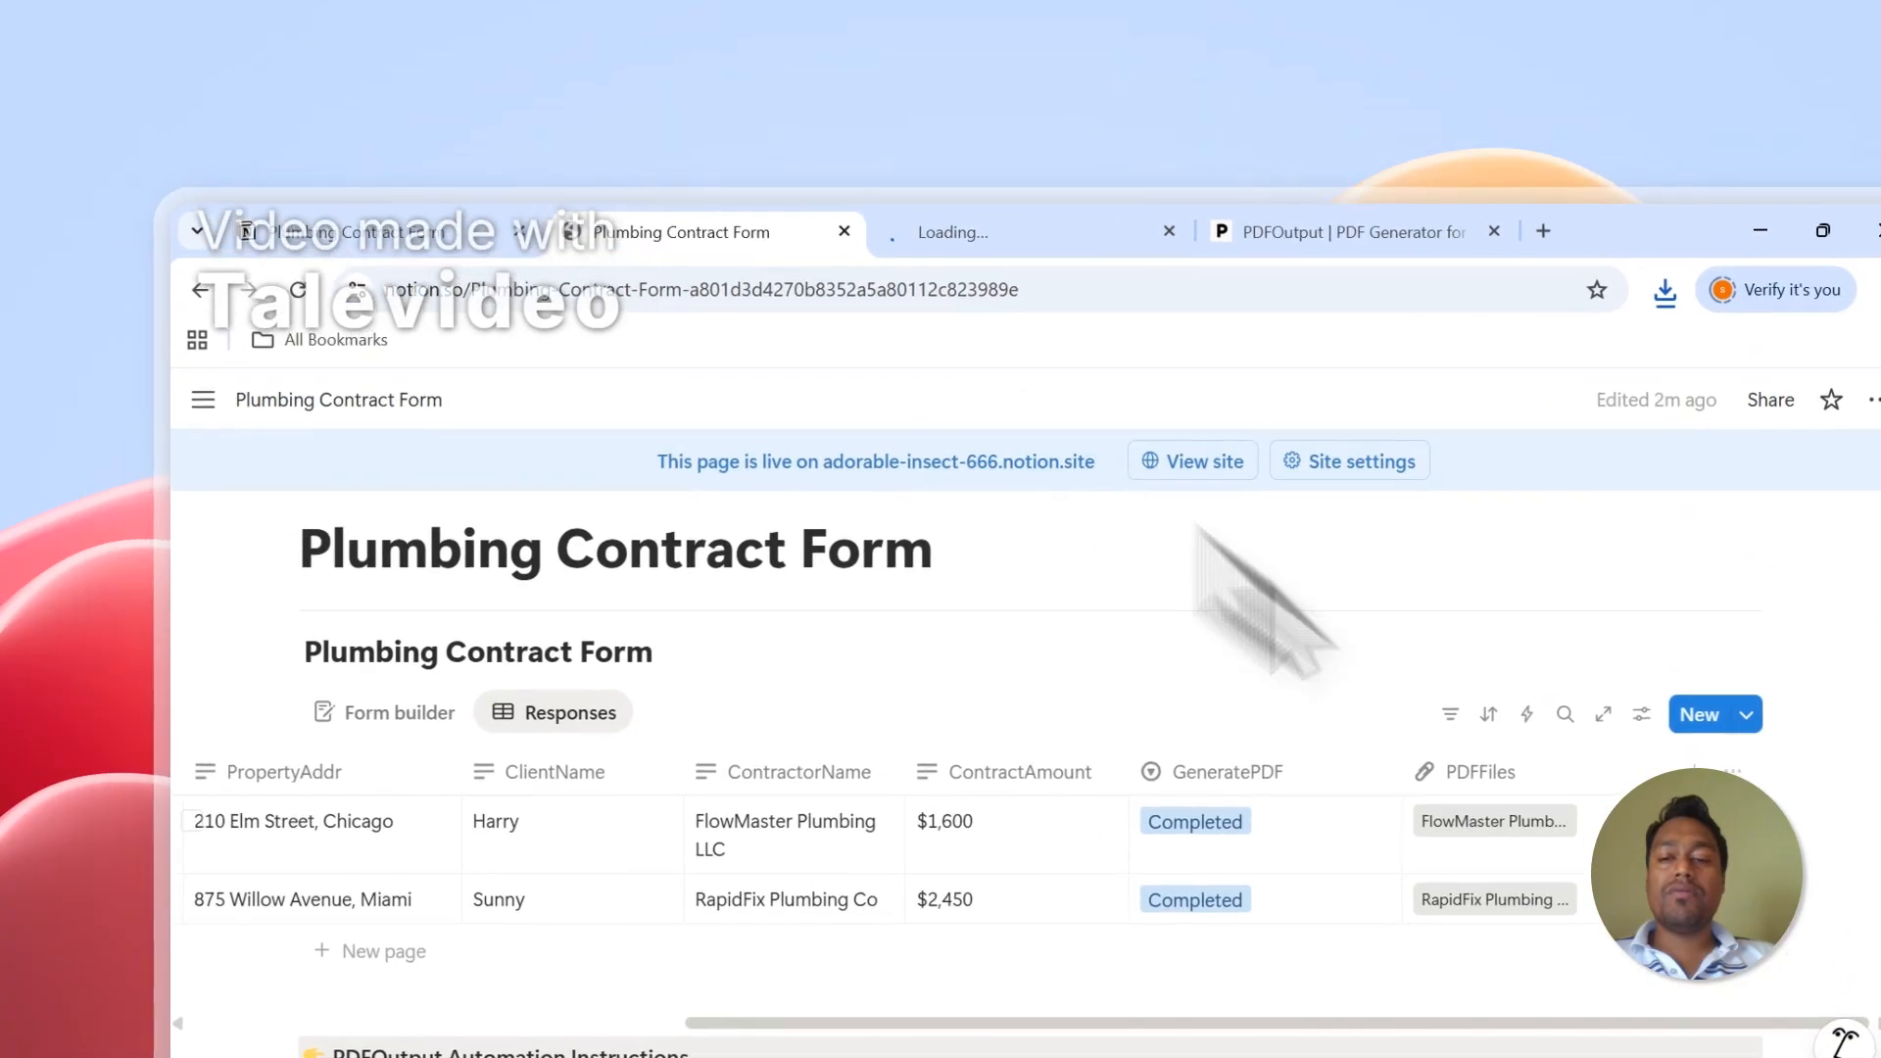
click(1499, 898)
click(1220, 235)
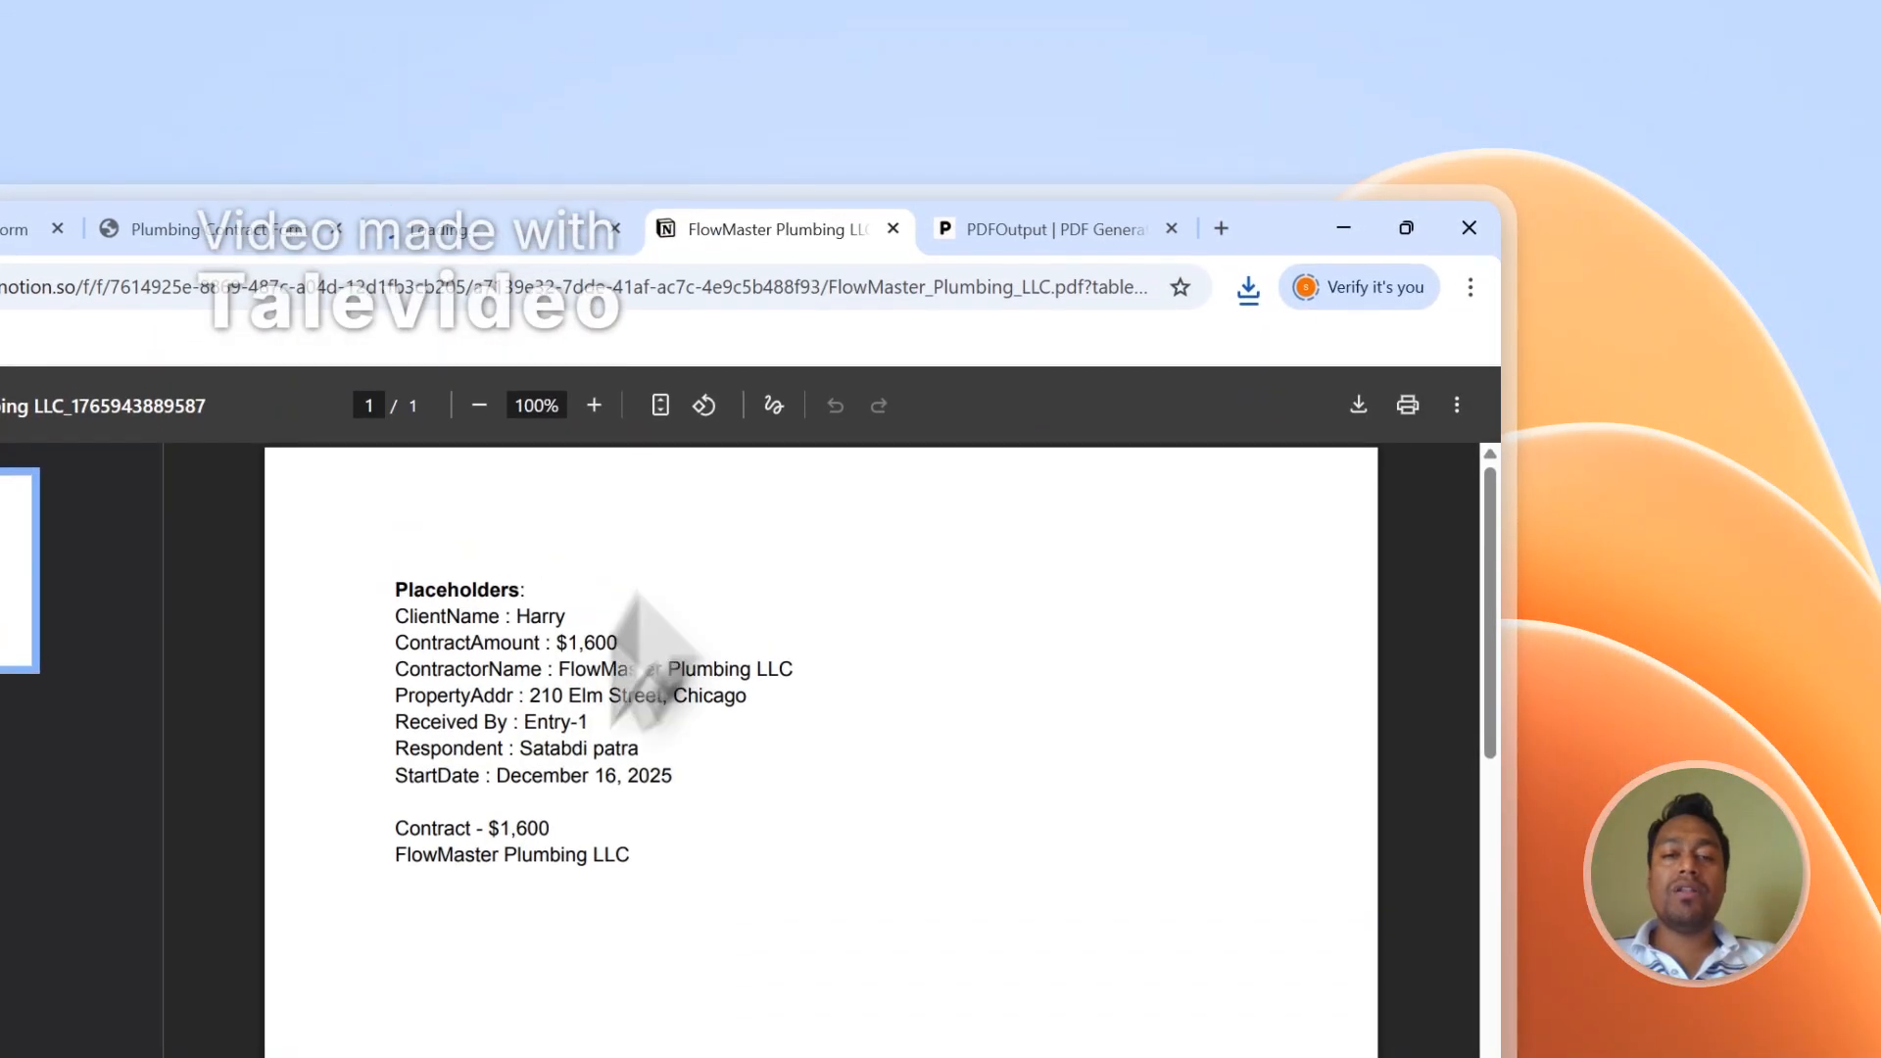
drag(397, 628, 656, 854)
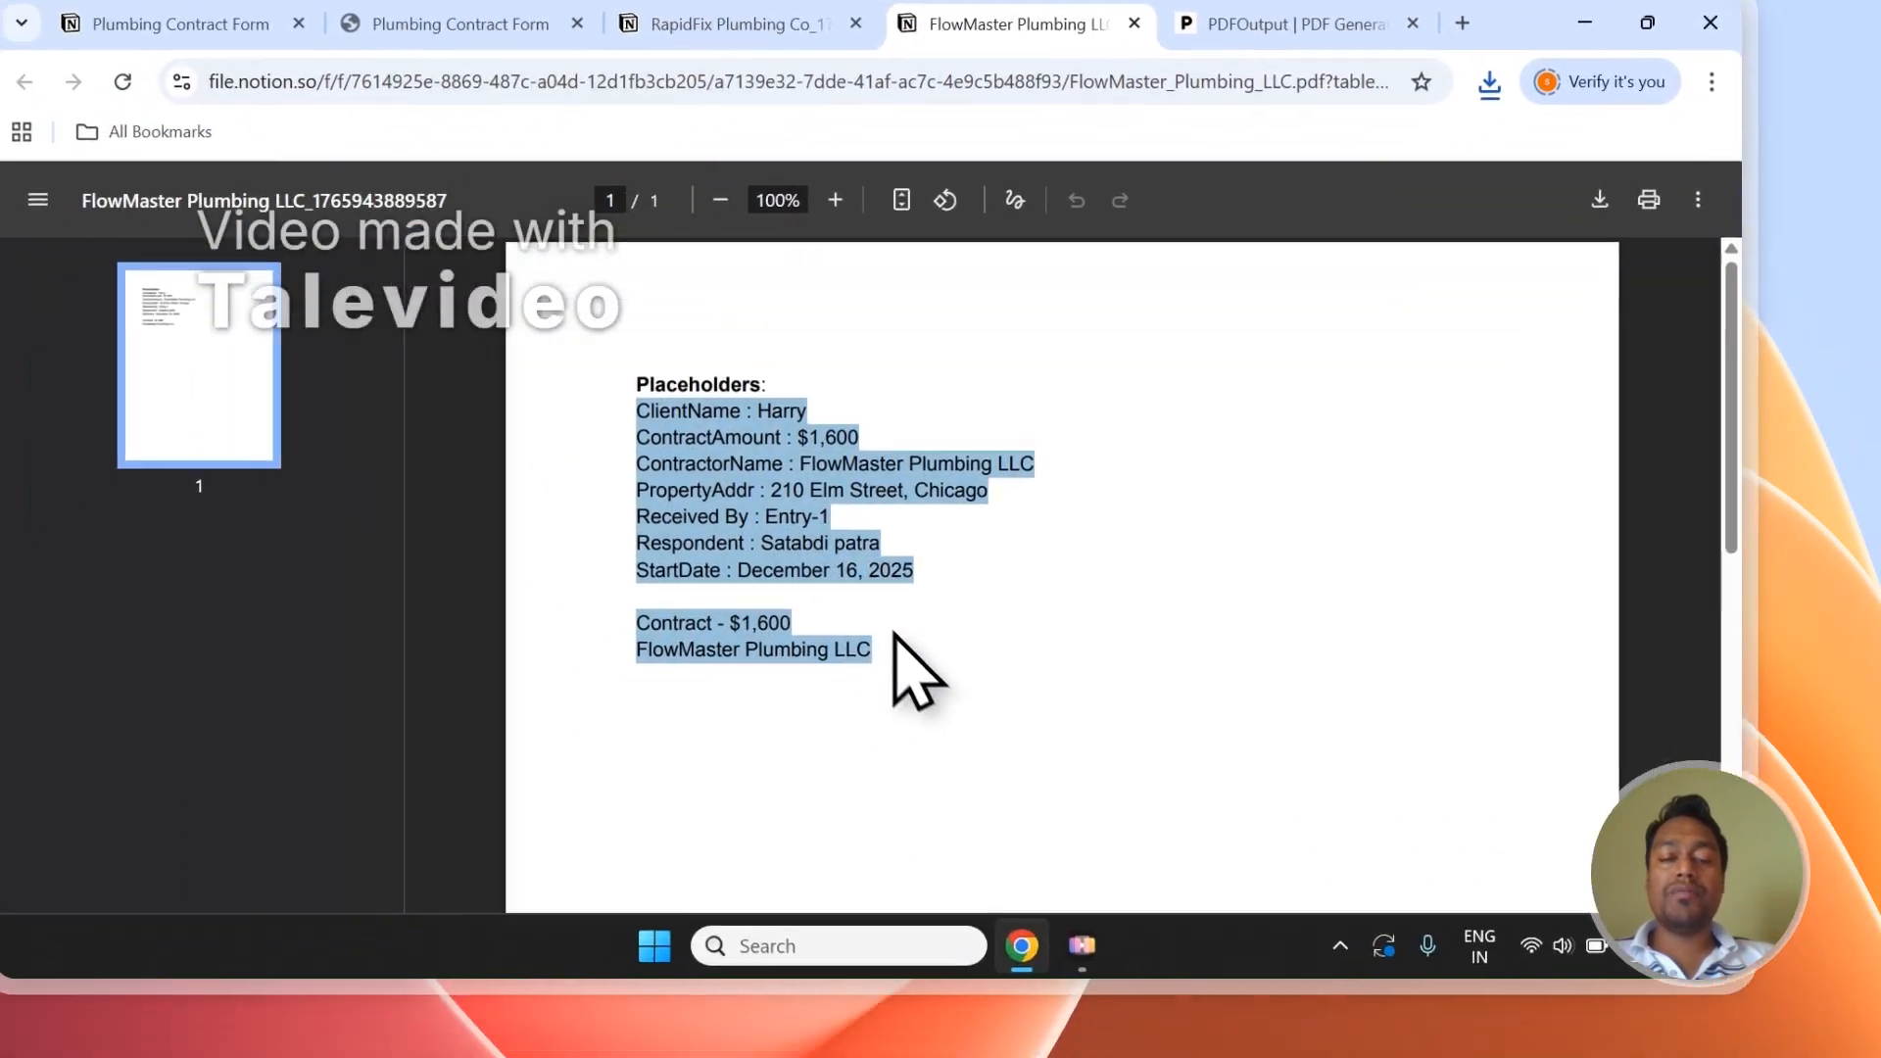
click(650, 828)
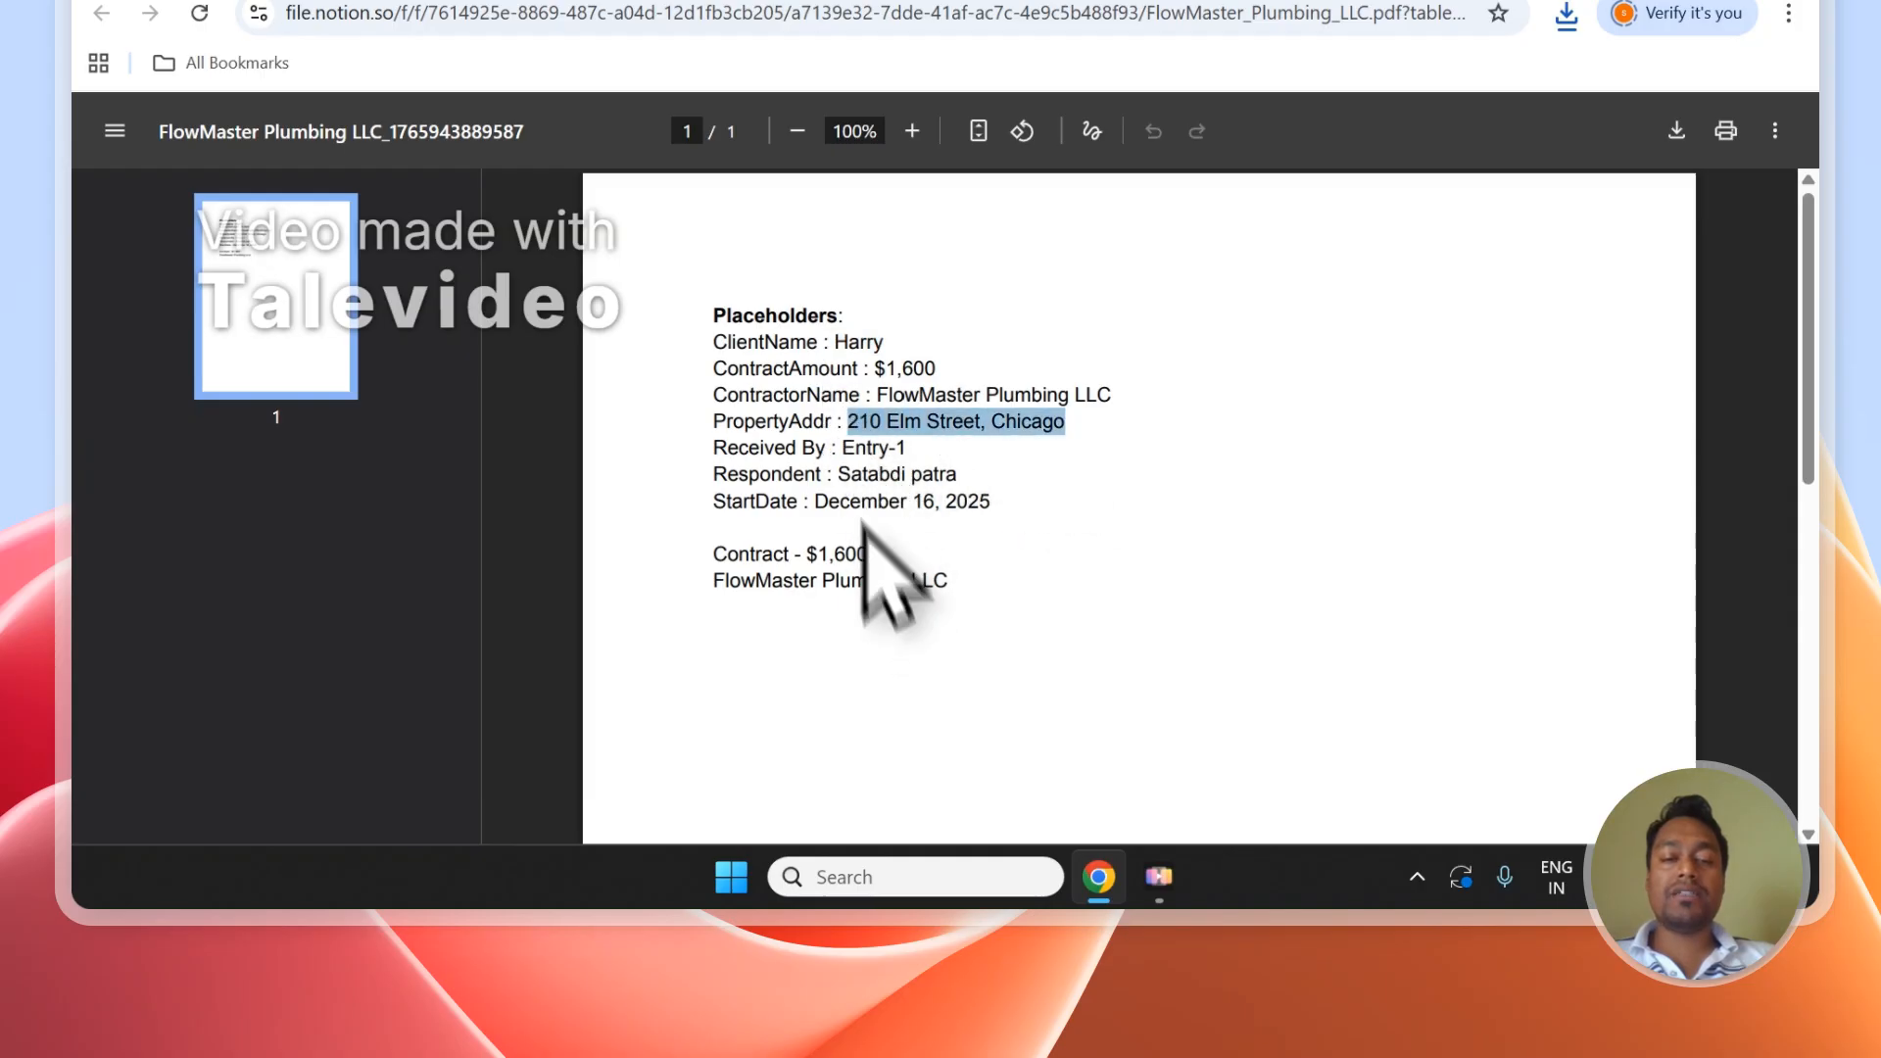
Review the RapidFix Plumbing Co PDF against the FlowMaster Plumbing LLC one, closing both and returning to PDFOutput.
click(949, 214)
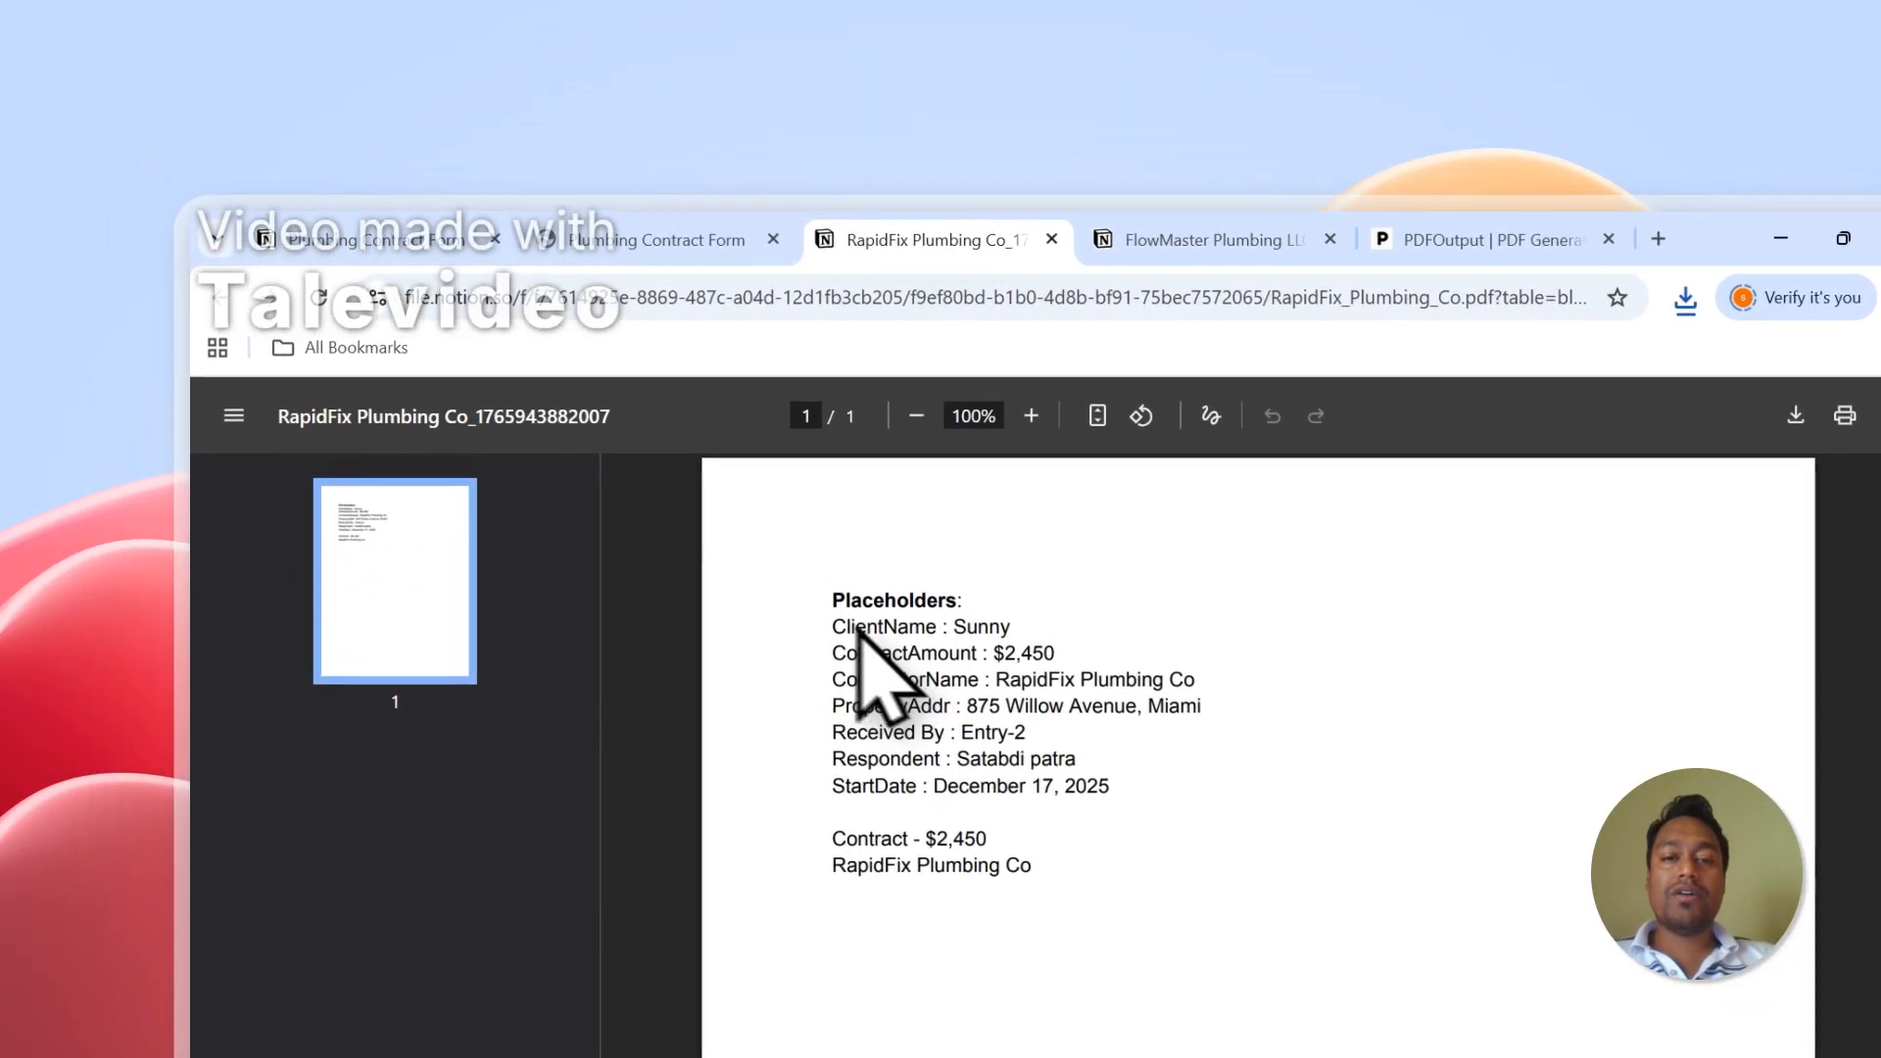
drag(870, 655, 1031, 789)
click(1066, 835)
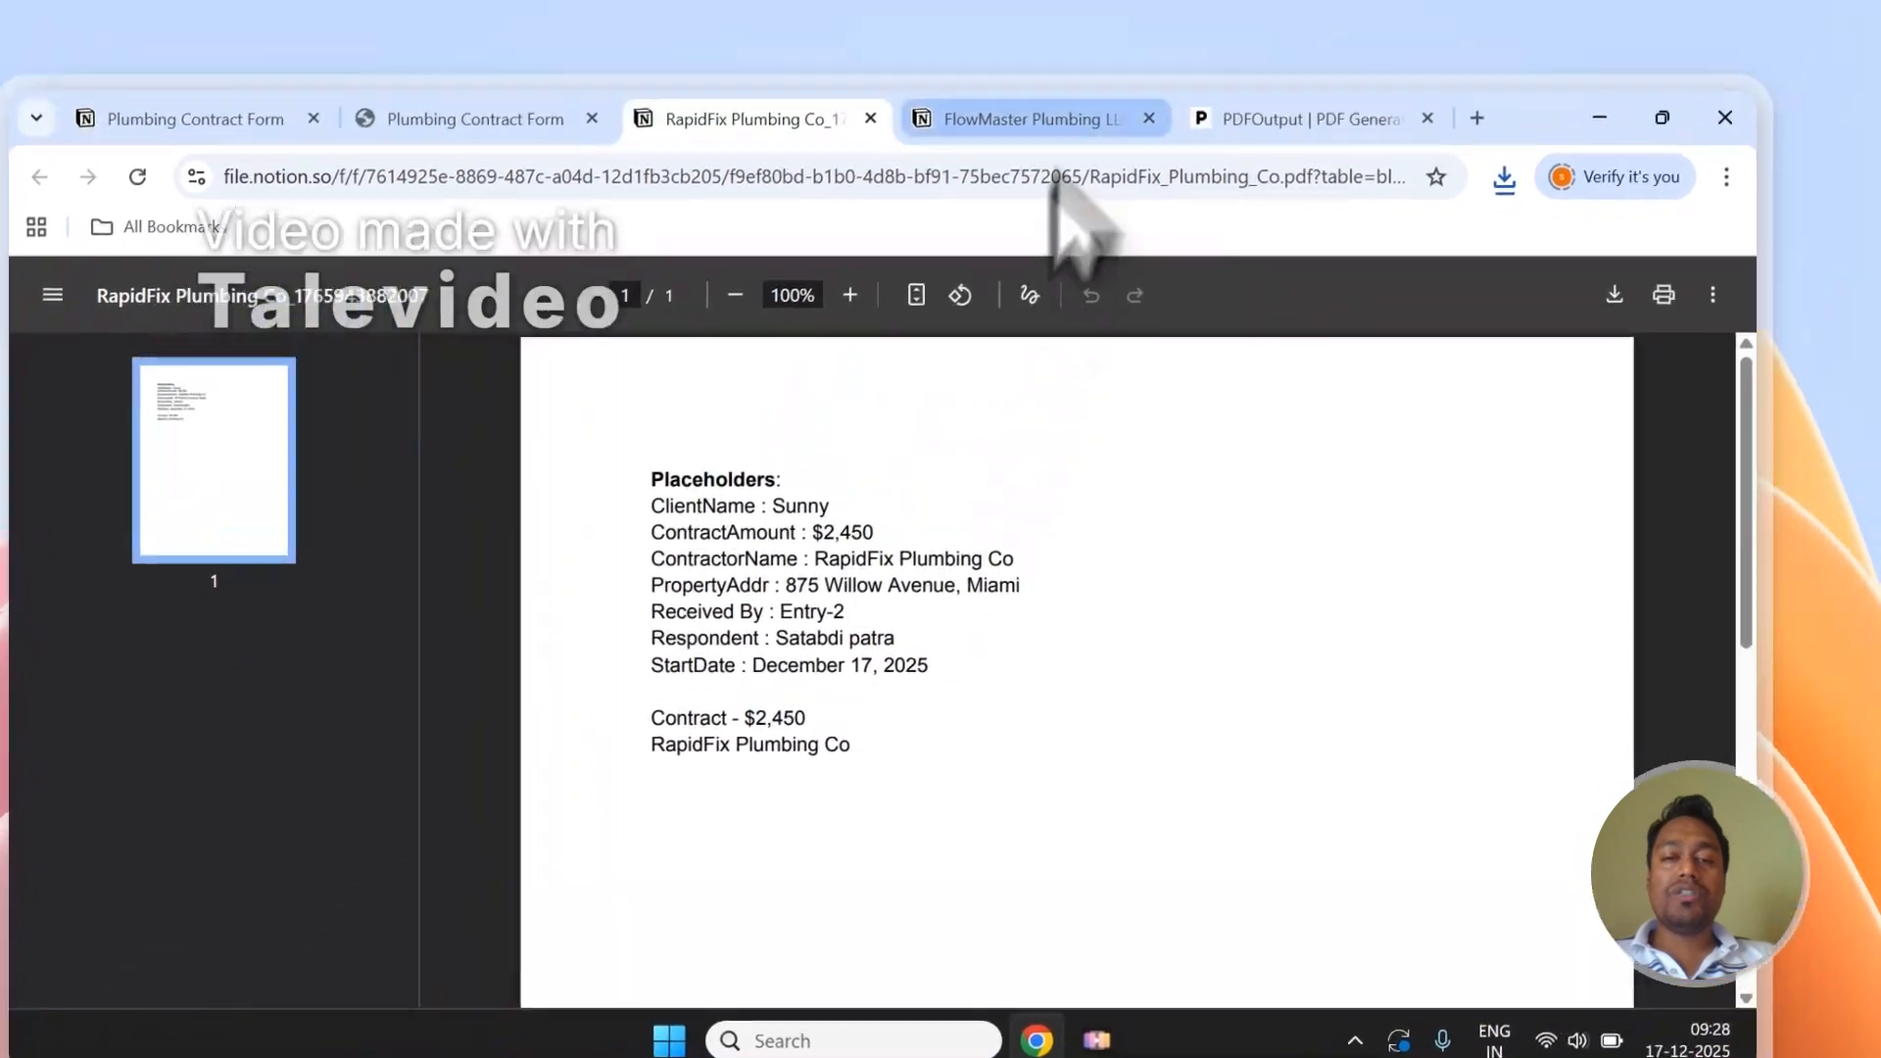
click(1215, 242)
click(699, 742)
click(720, 229)
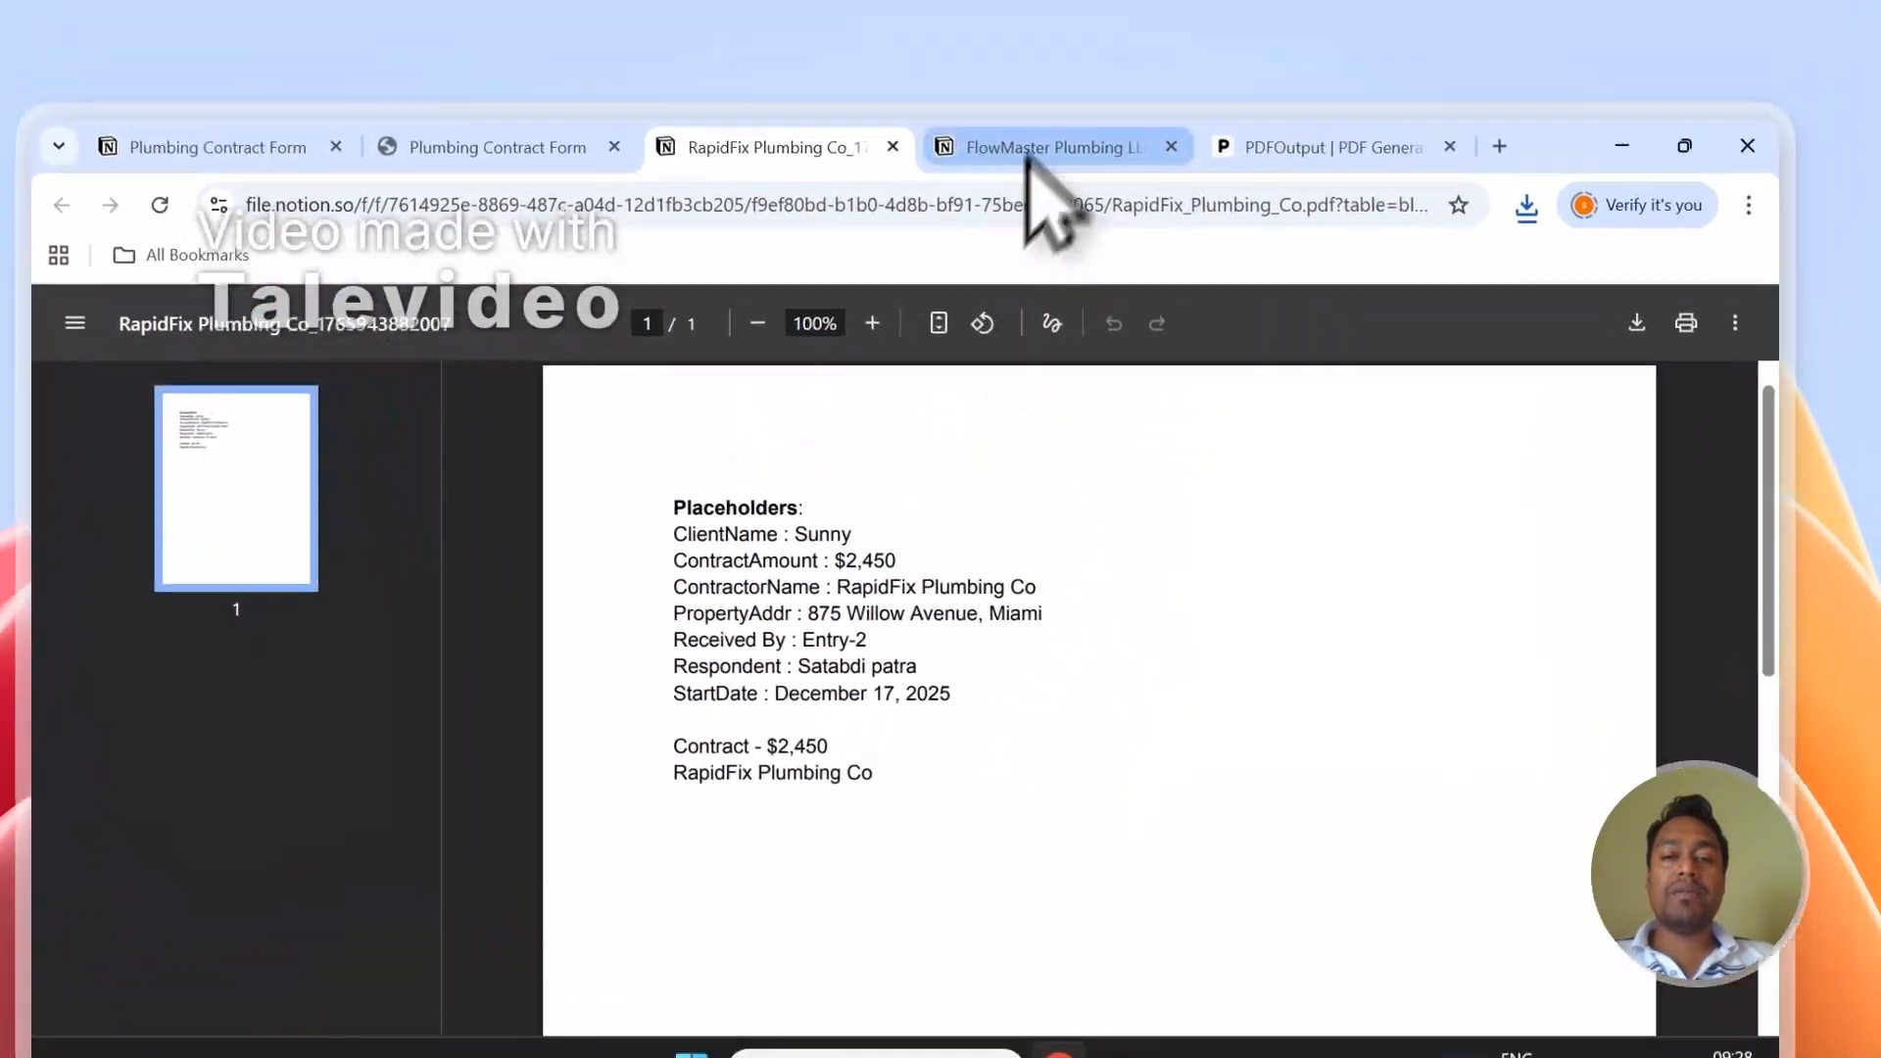
click(1077, 20)
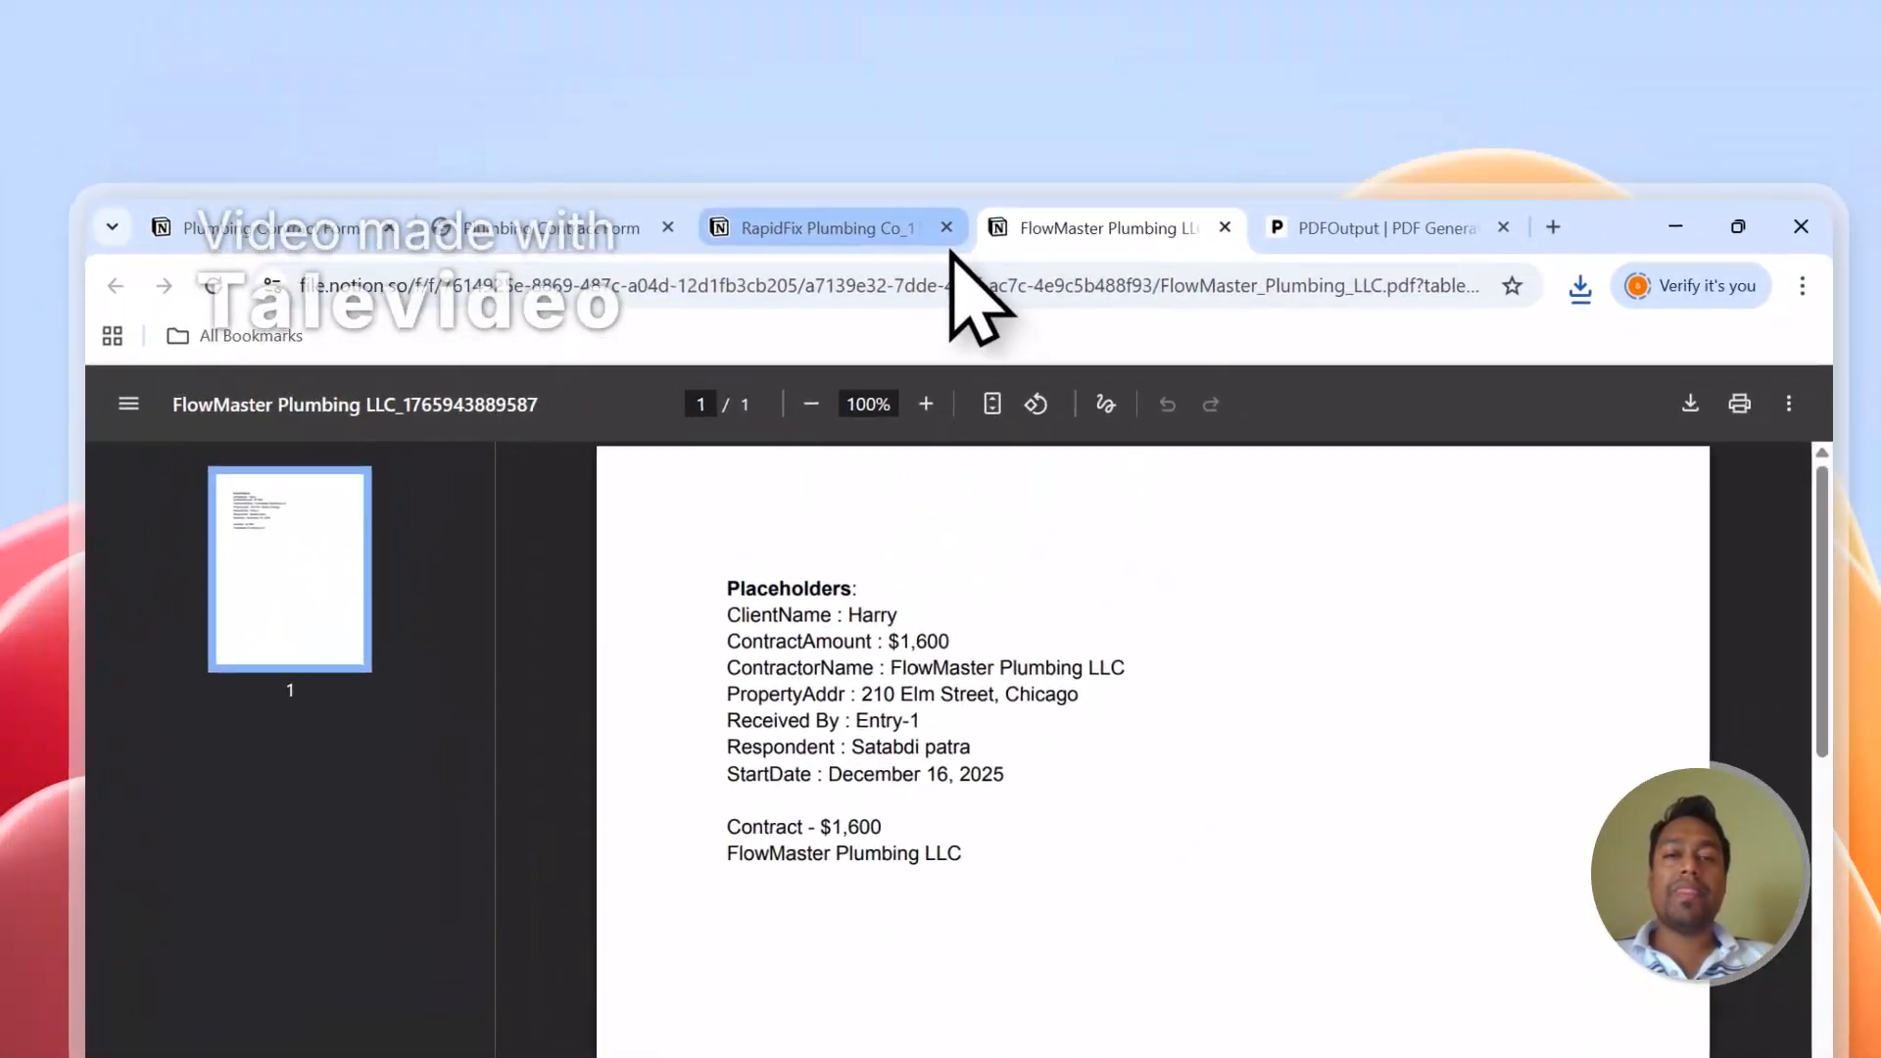
click(940, 238)
click(938, 238)
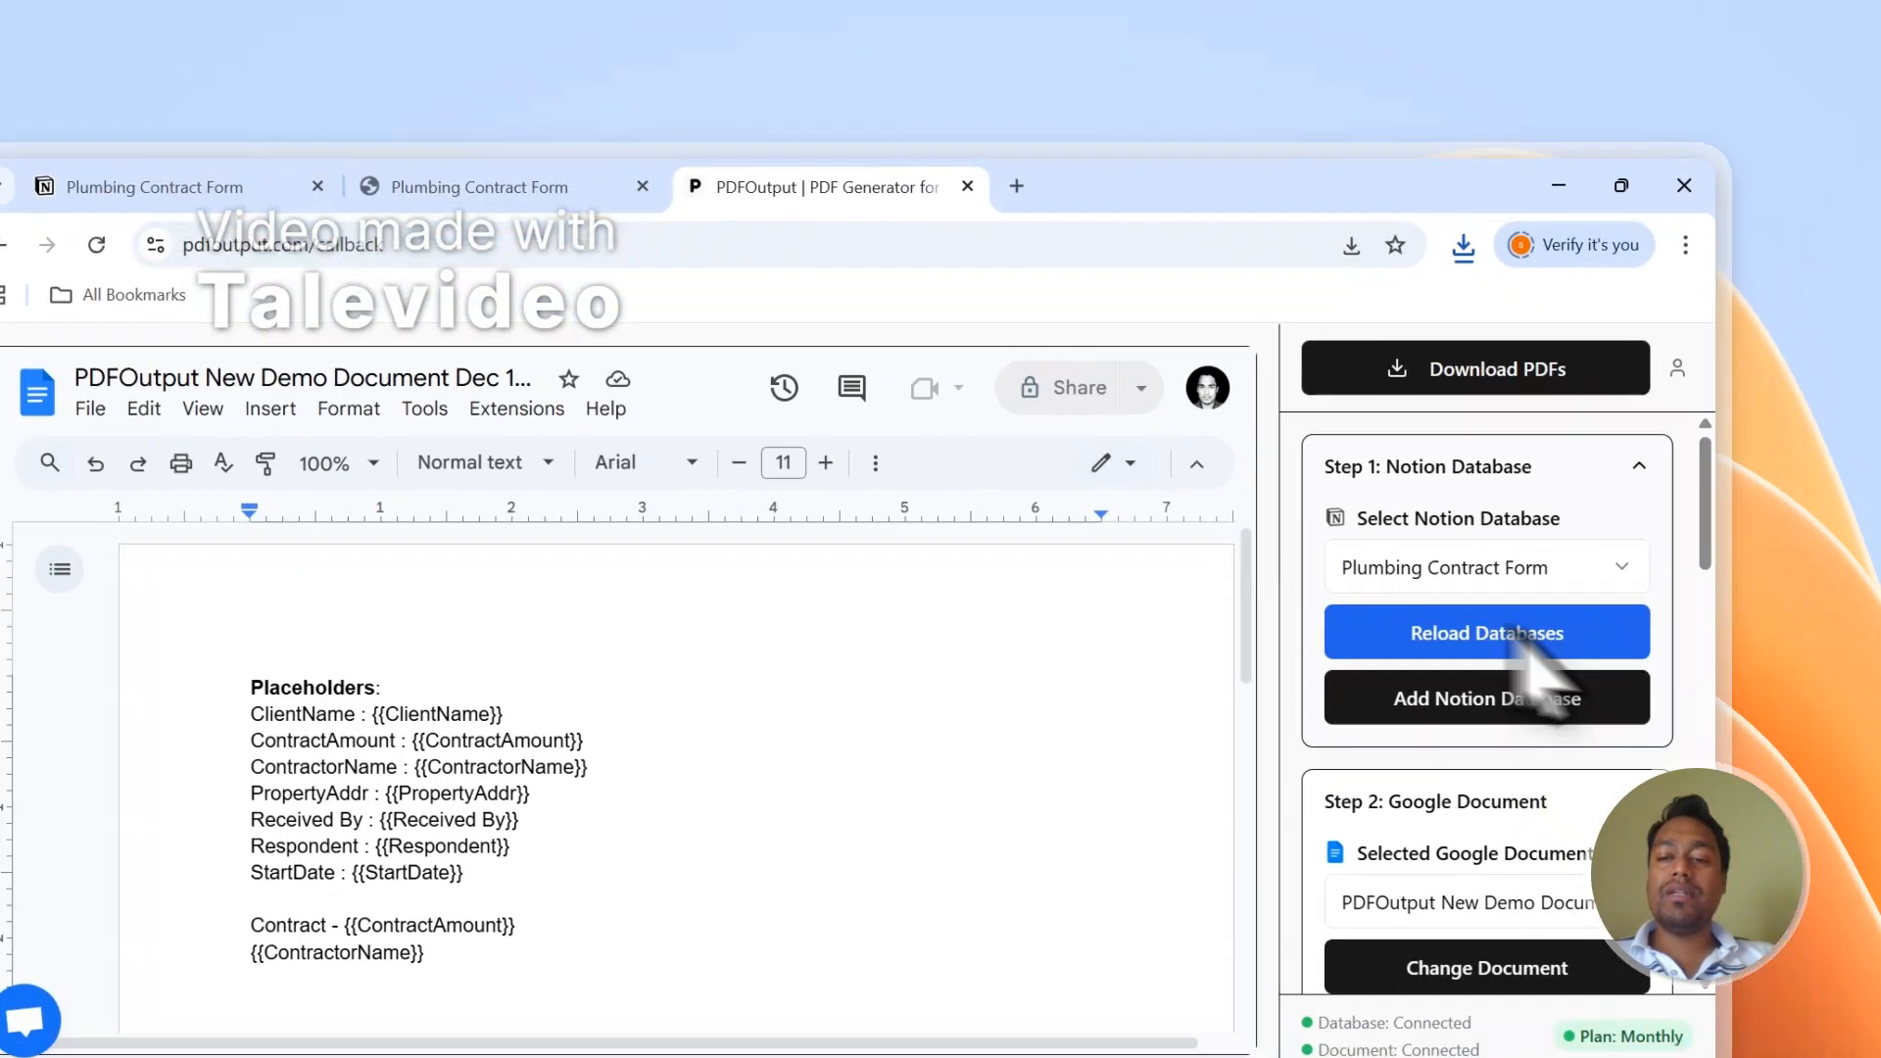
Set up the Notion automation in the mapping section and review the database, document and file name settings.
scroll(1440, 627, down, 3)
scroll(1430, 593, down, 3)
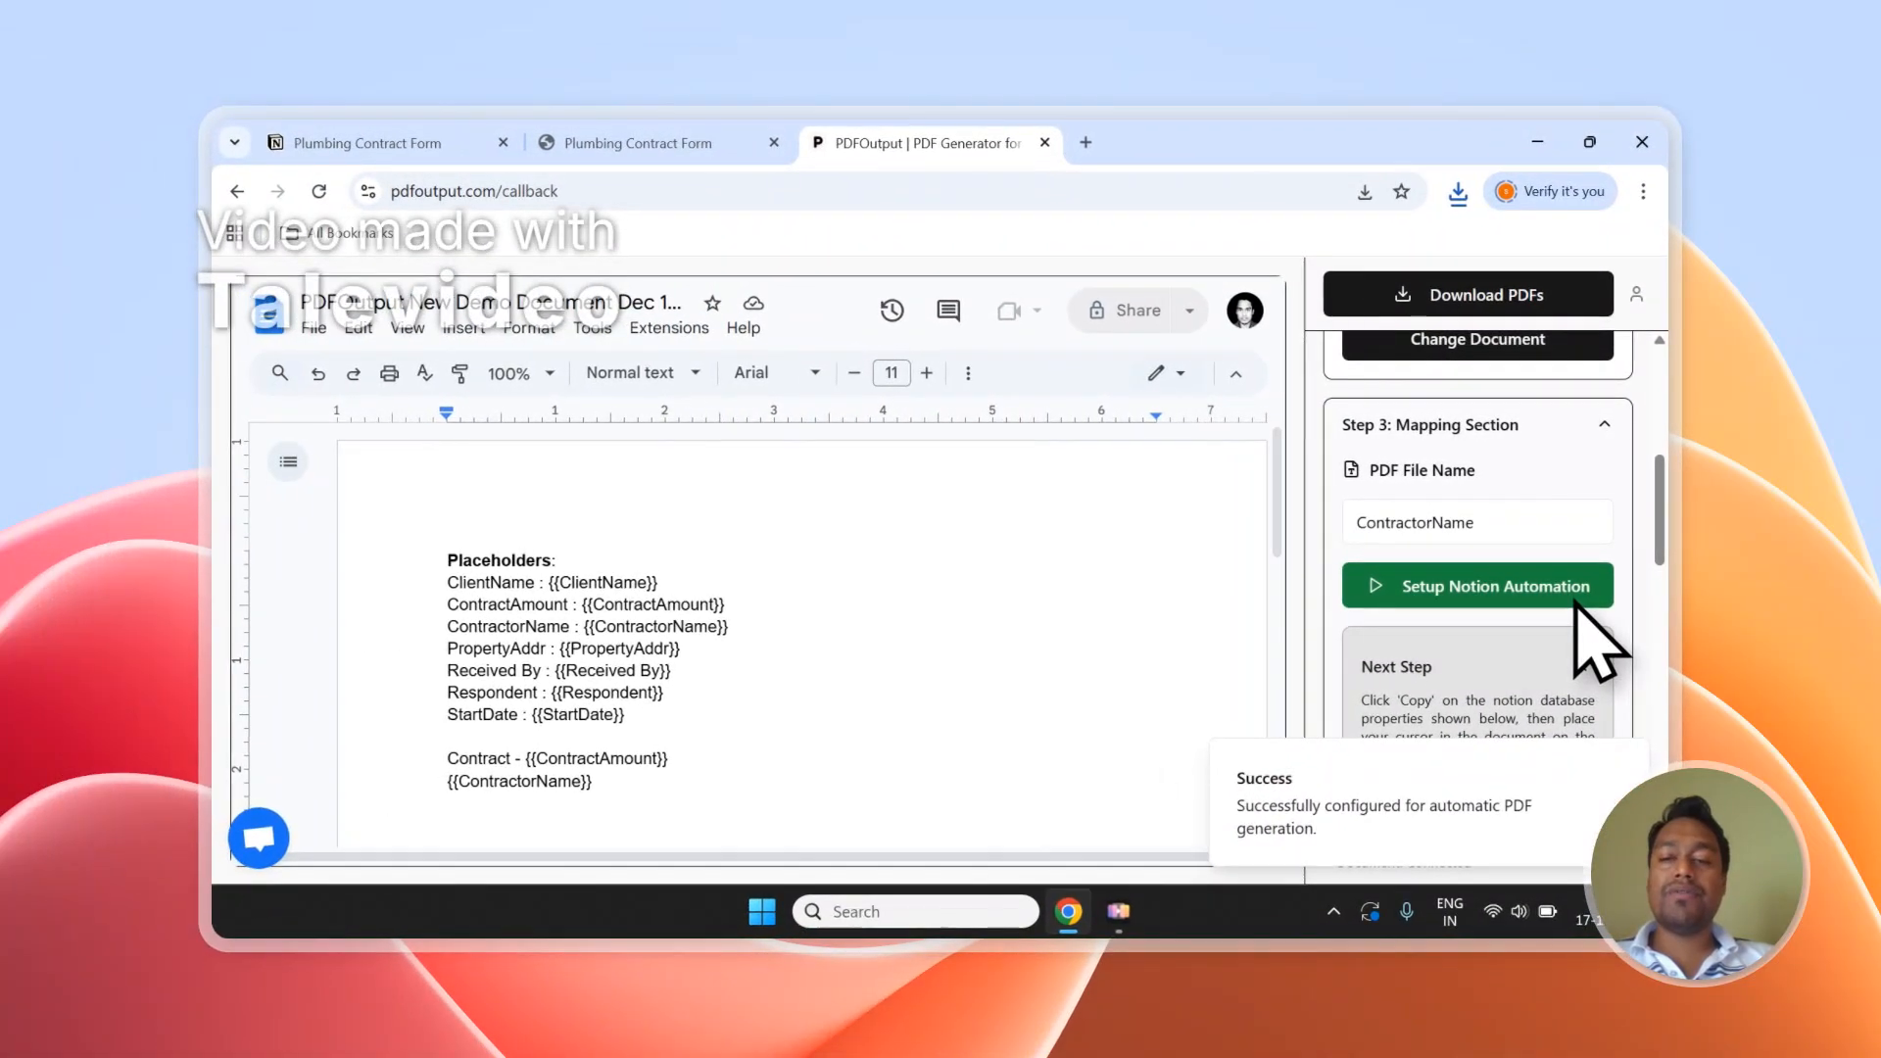
scroll(1594, 632, up, 6)
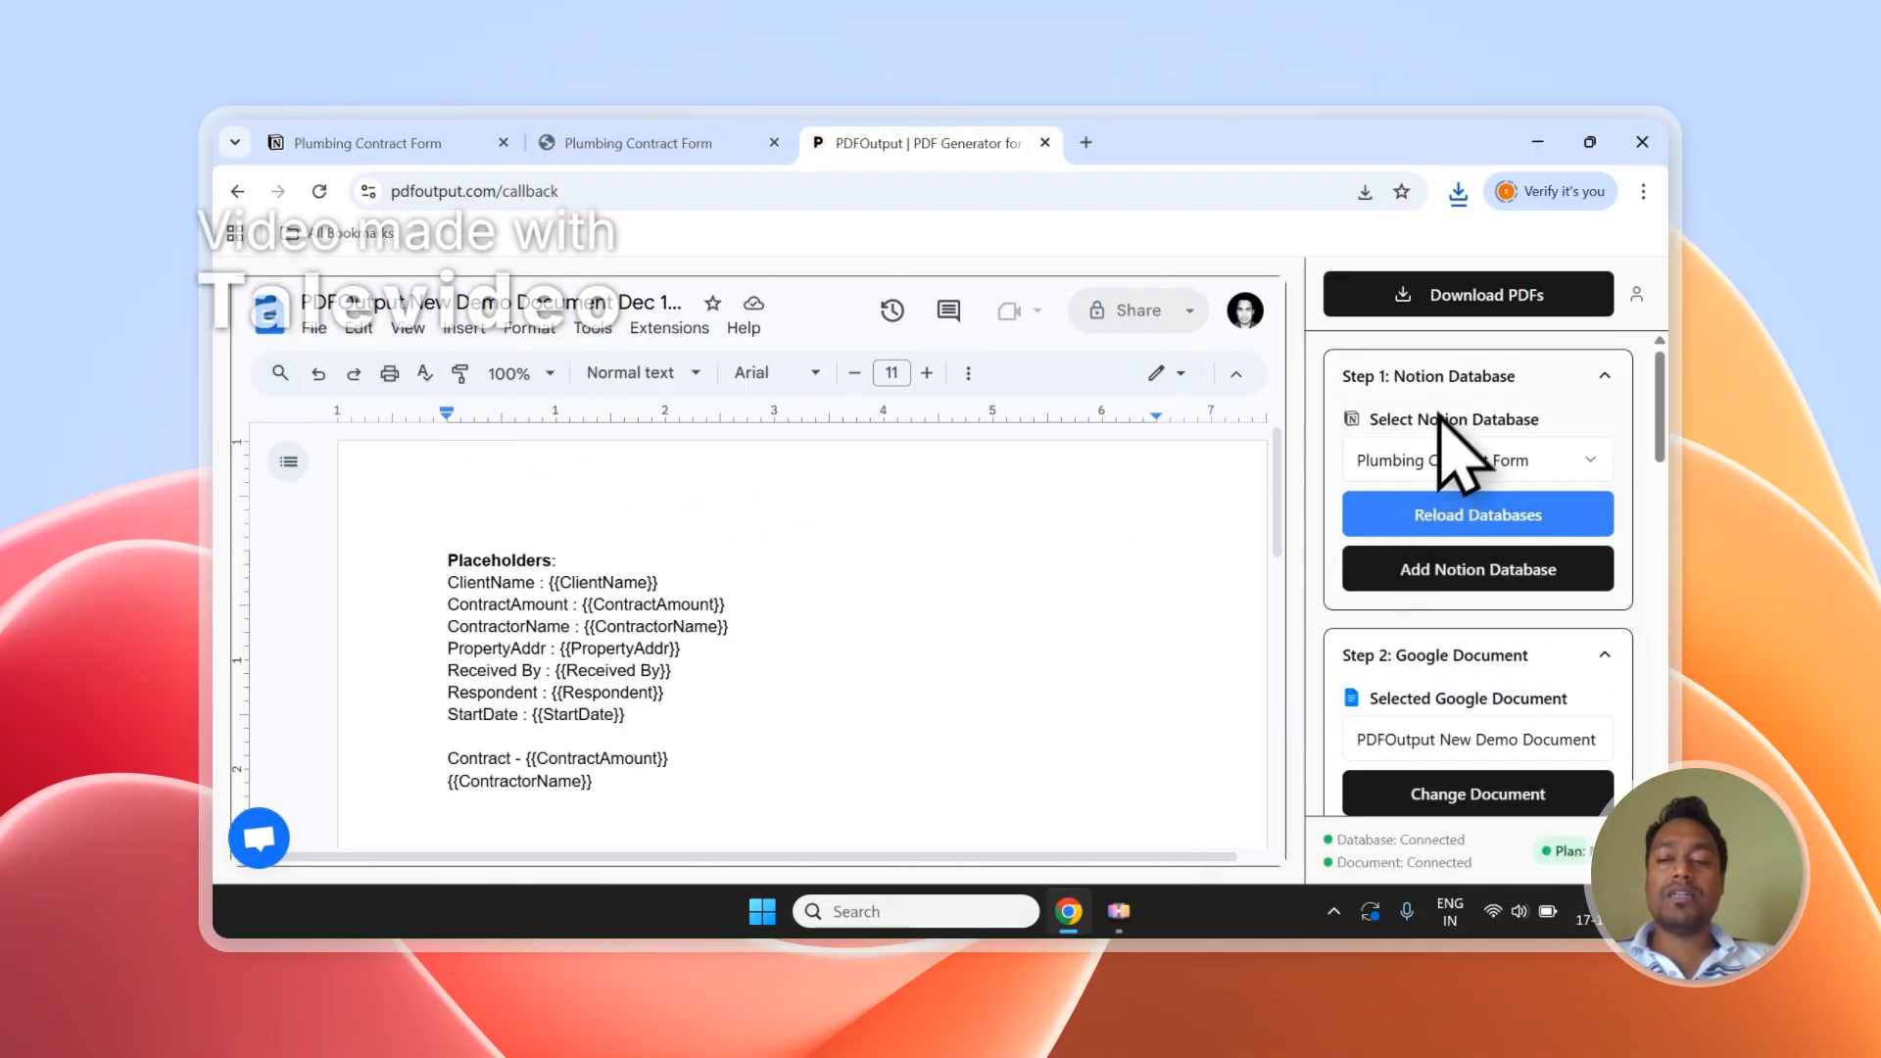
scroll(1449, 431, down, 3)
scroll(1469, 490, up, 3)
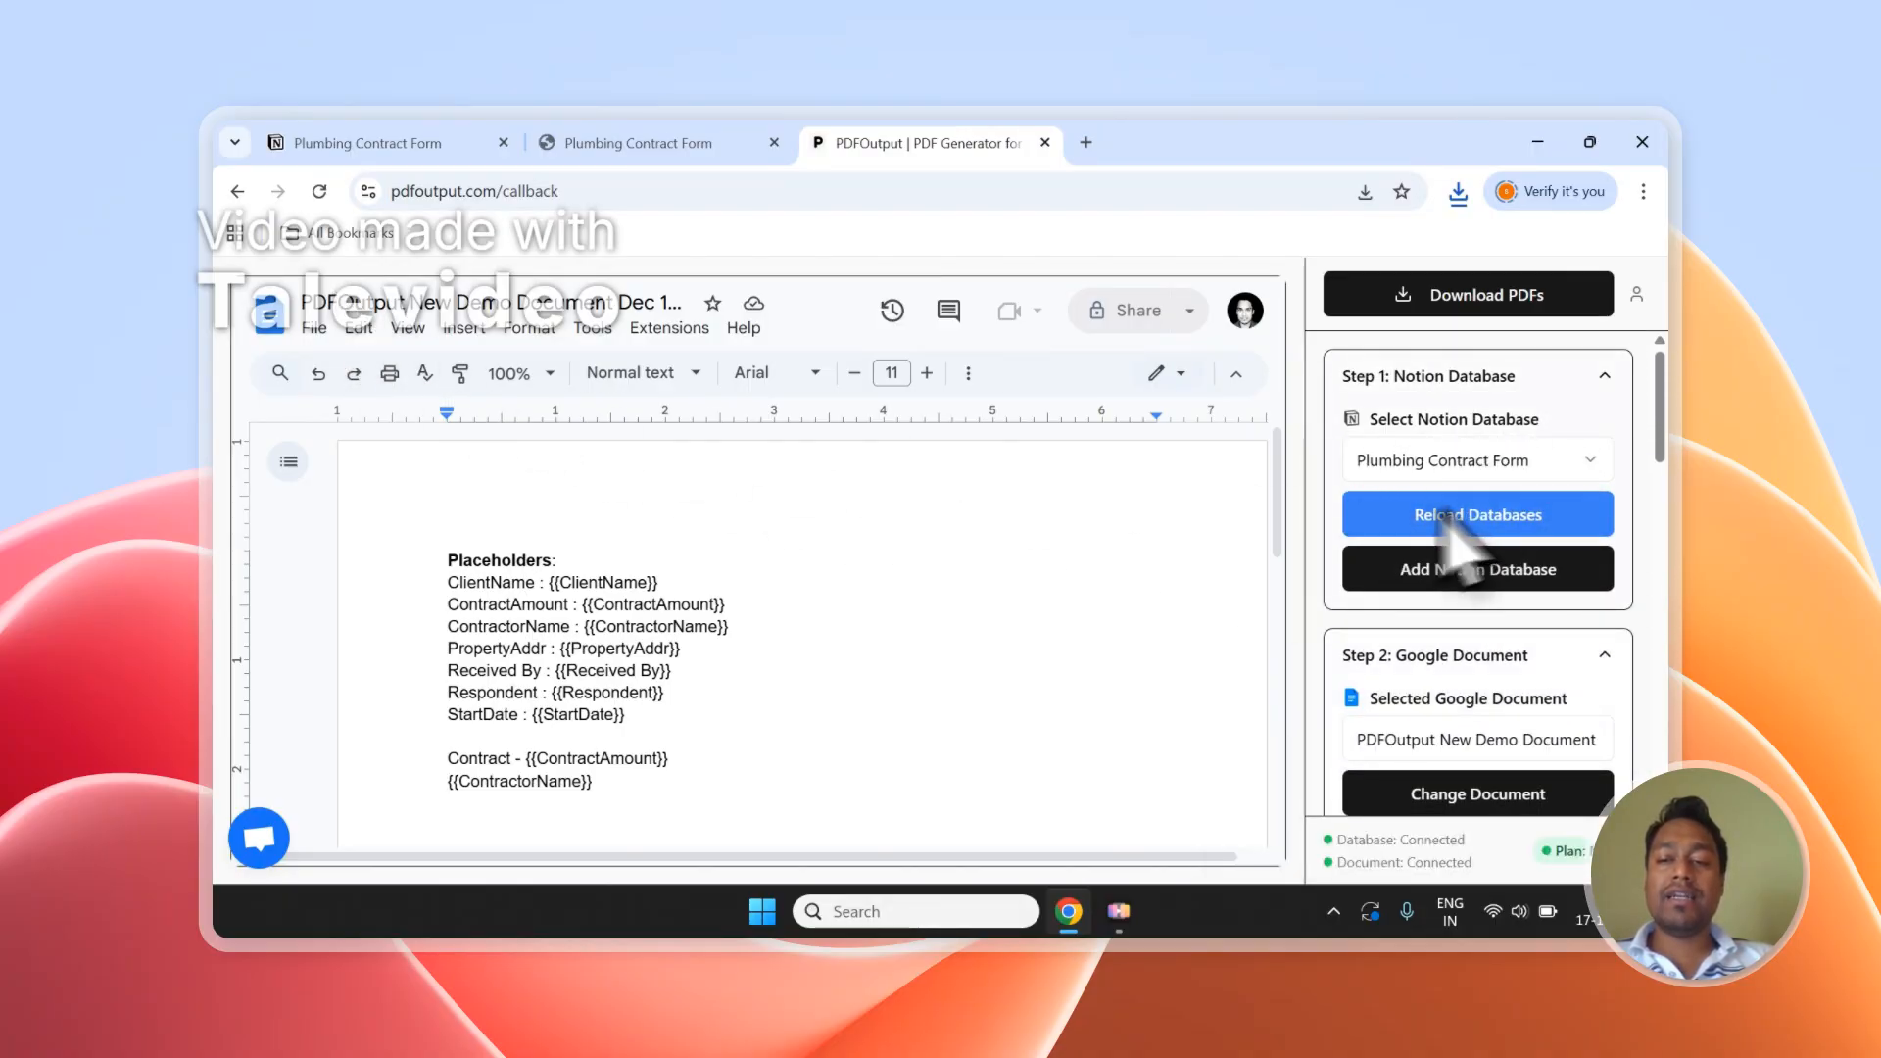
scroll(1450, 686, down, 4)
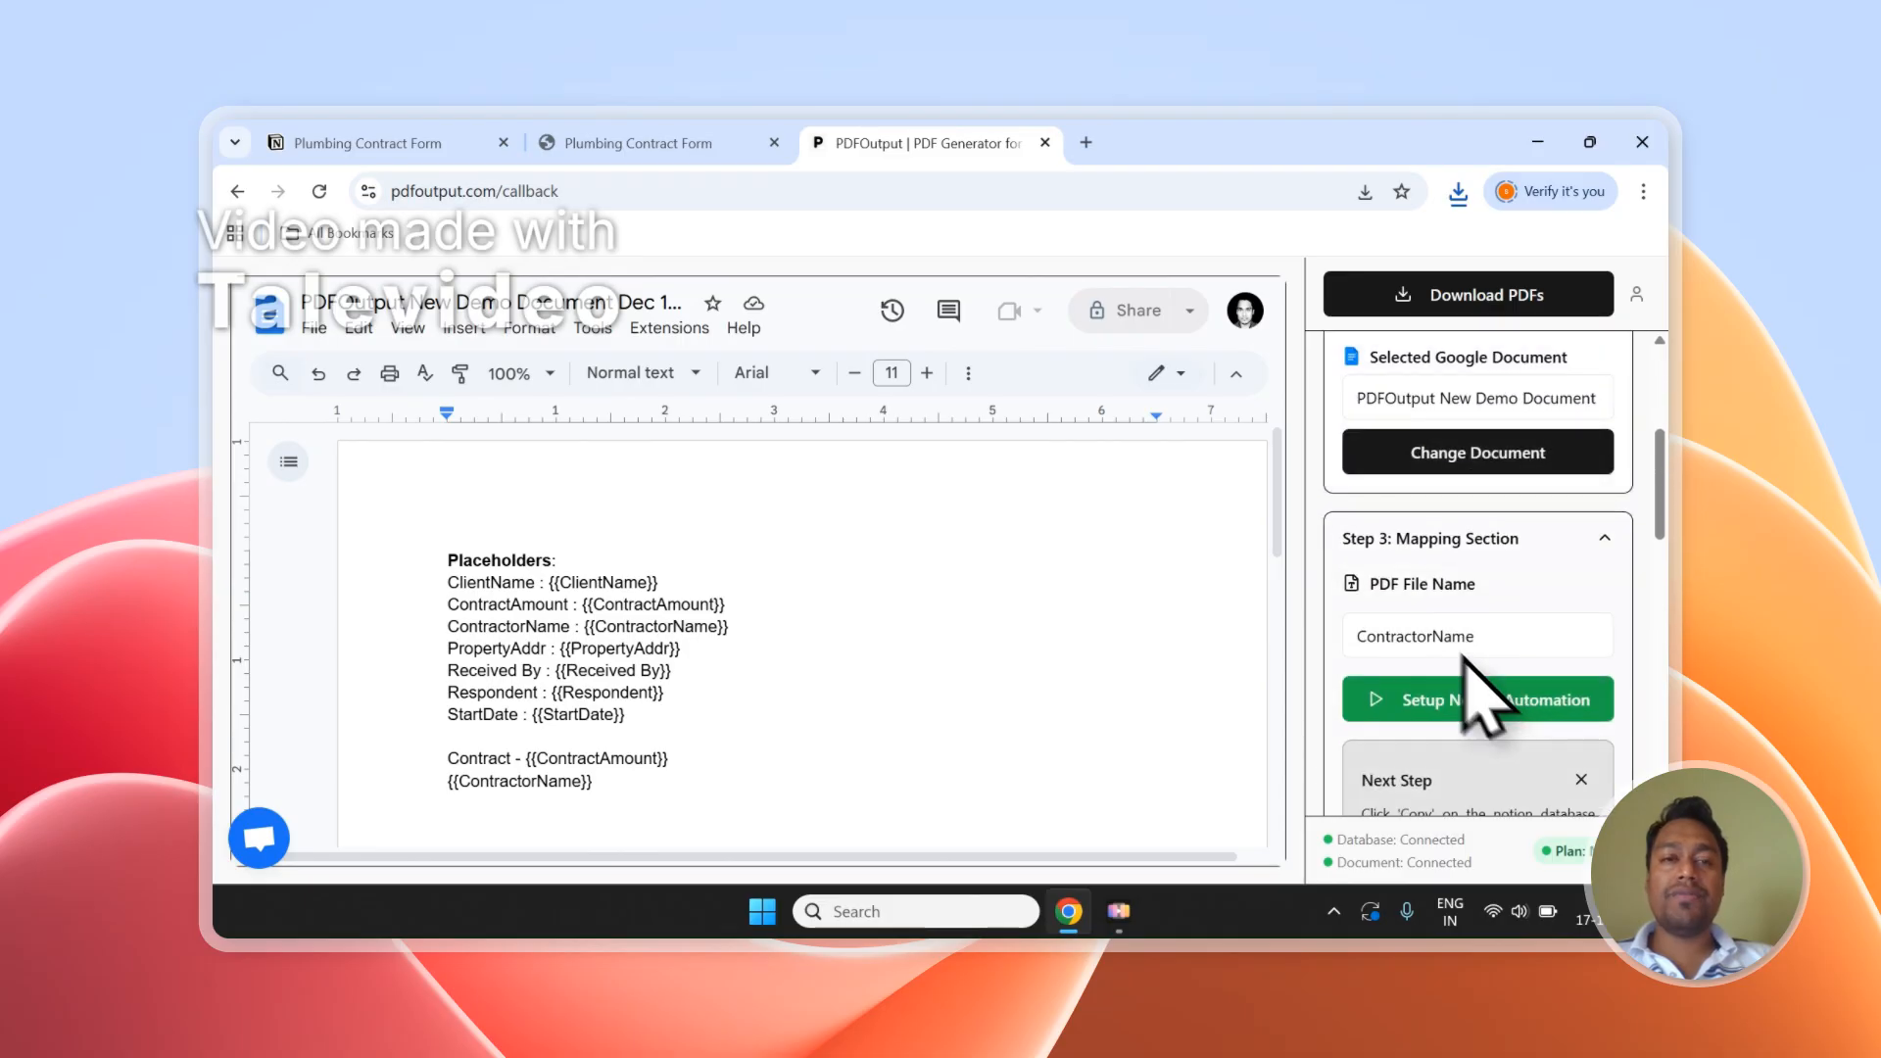
Switch to Notion, add a new row to the Plumbing Contract Form responses and set its GeneratePDF to Ready to Generate.
click(705, 143)
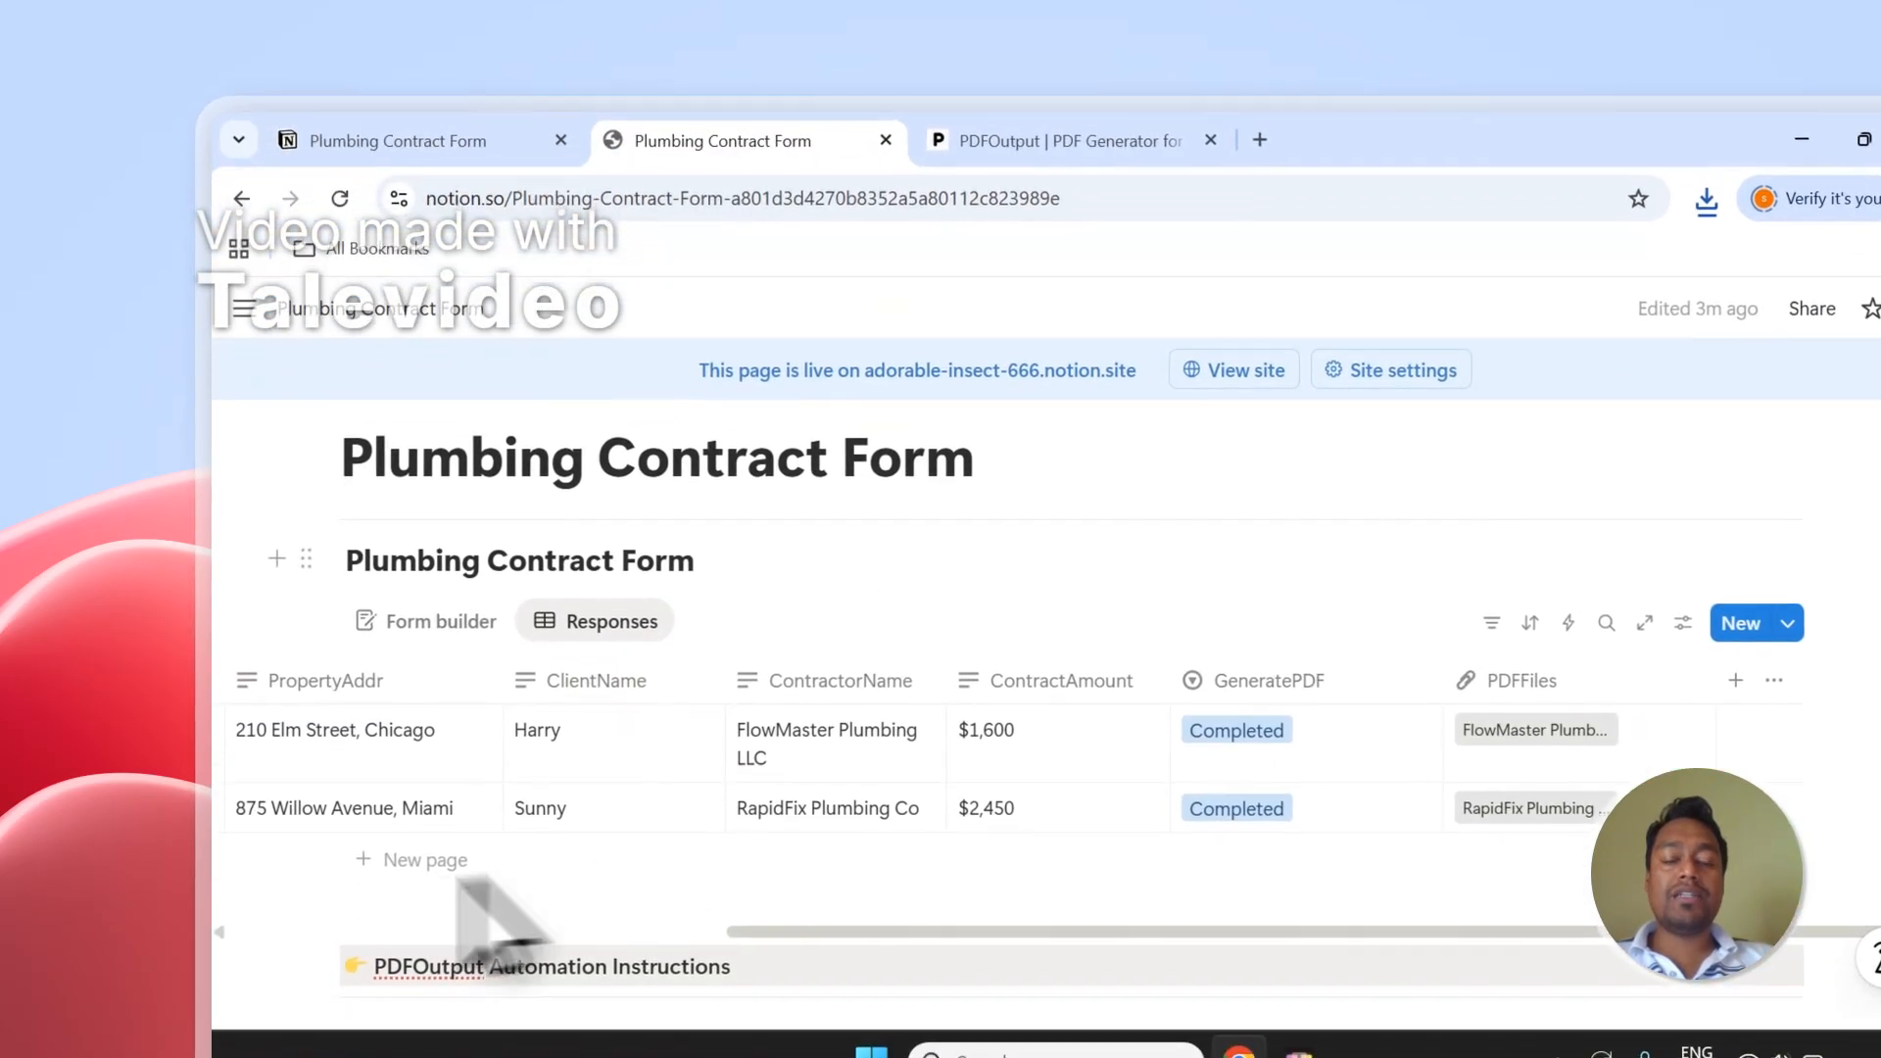
click(369, 145)
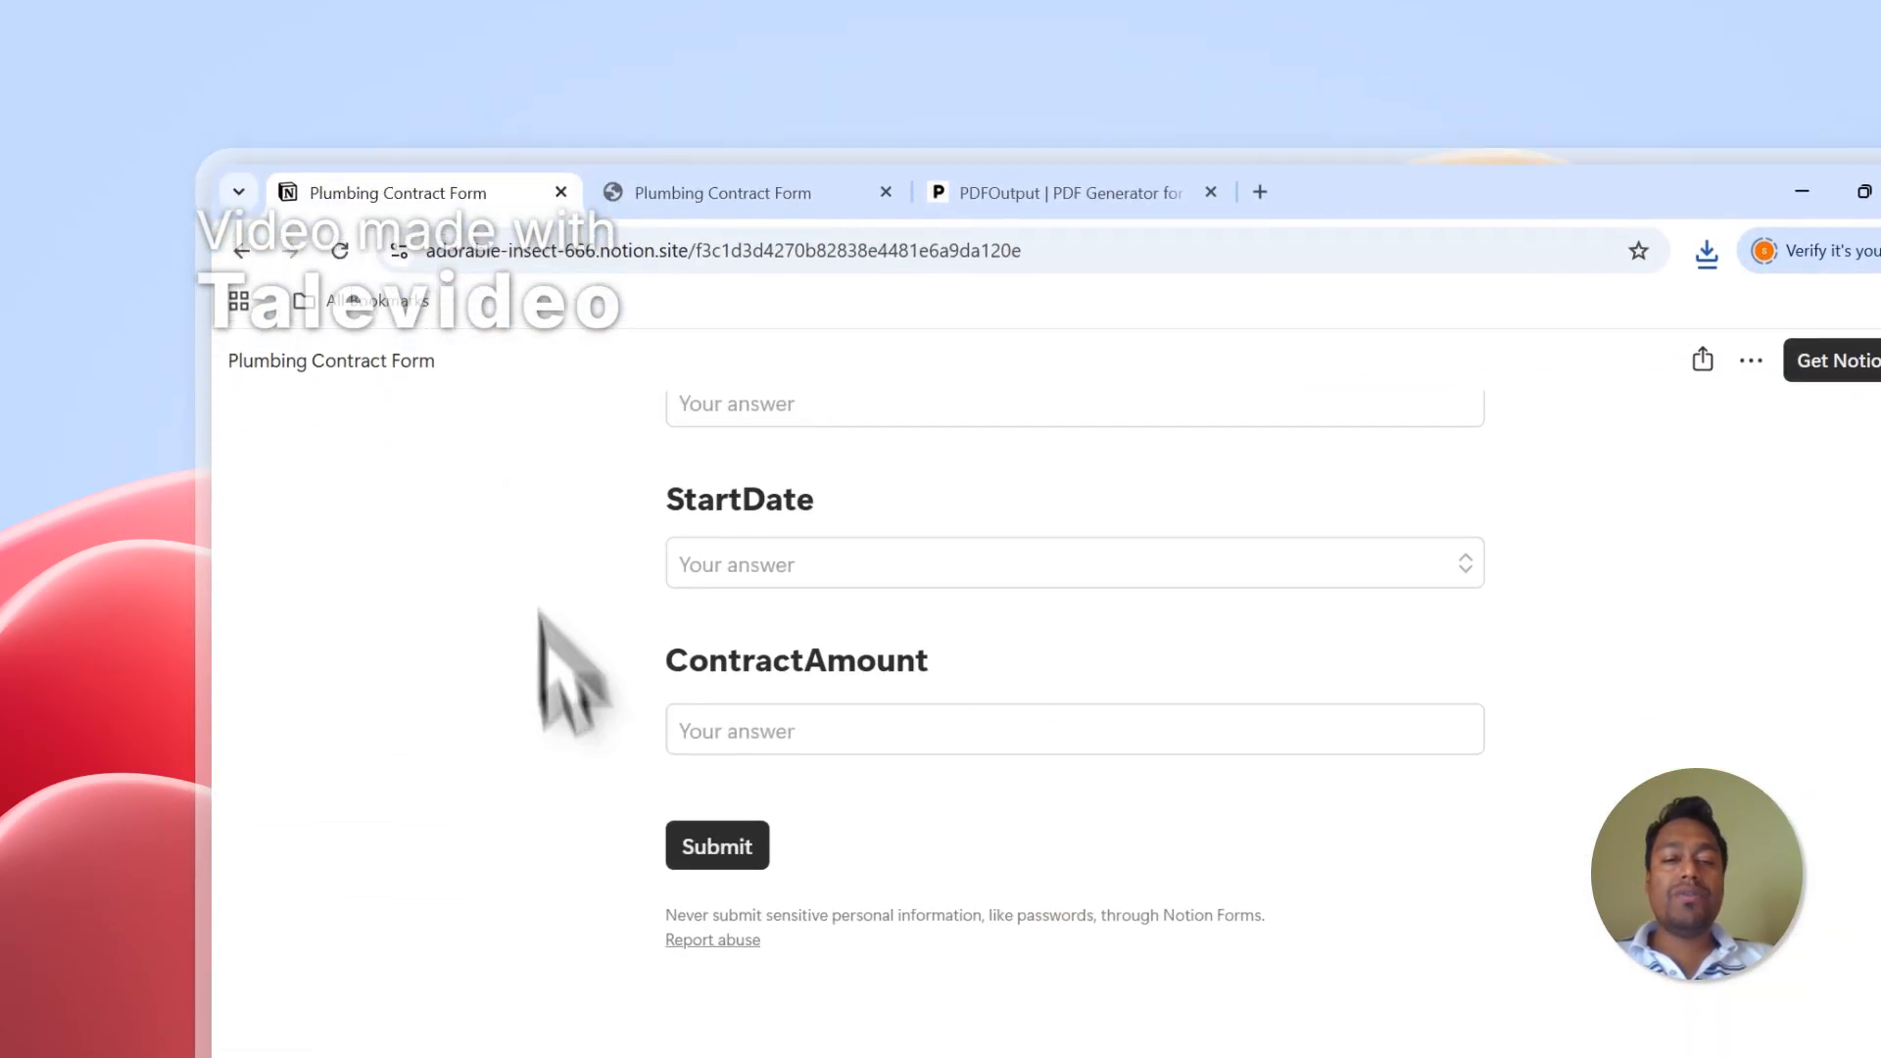
click(774, 192)
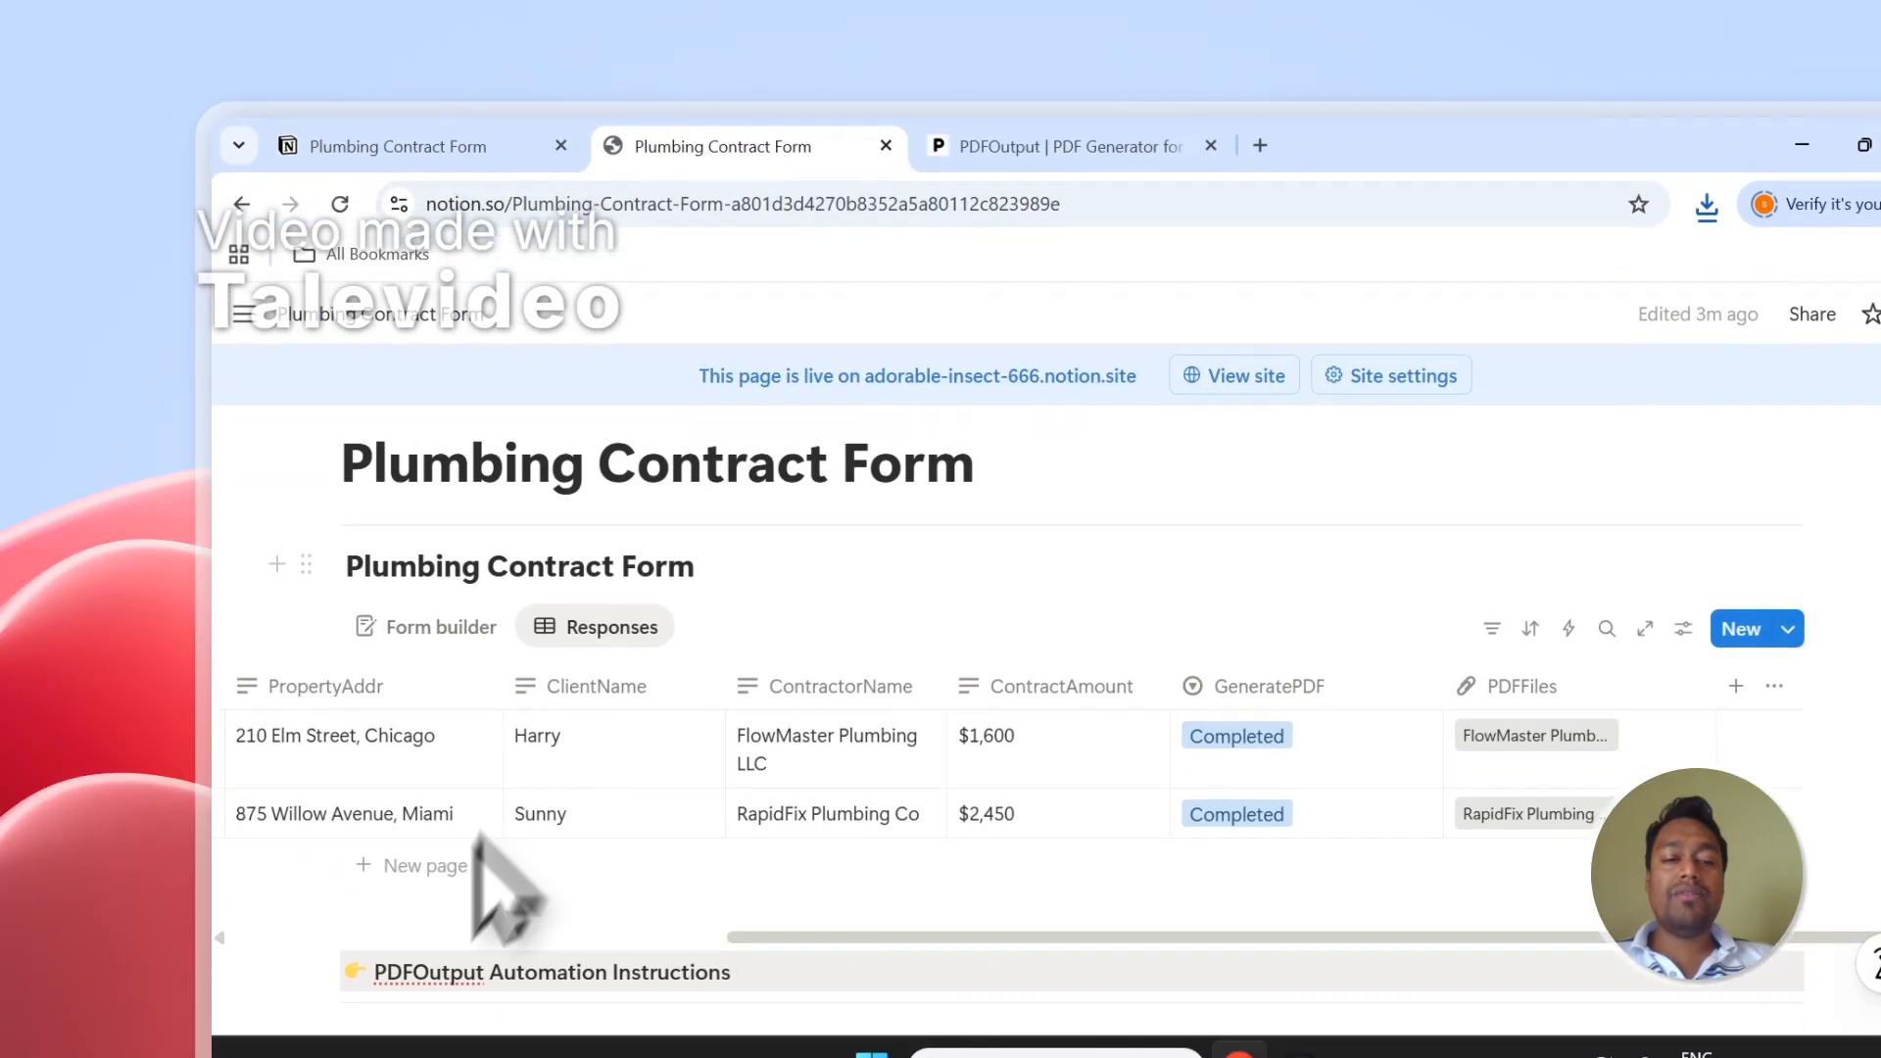
click(437, 866)
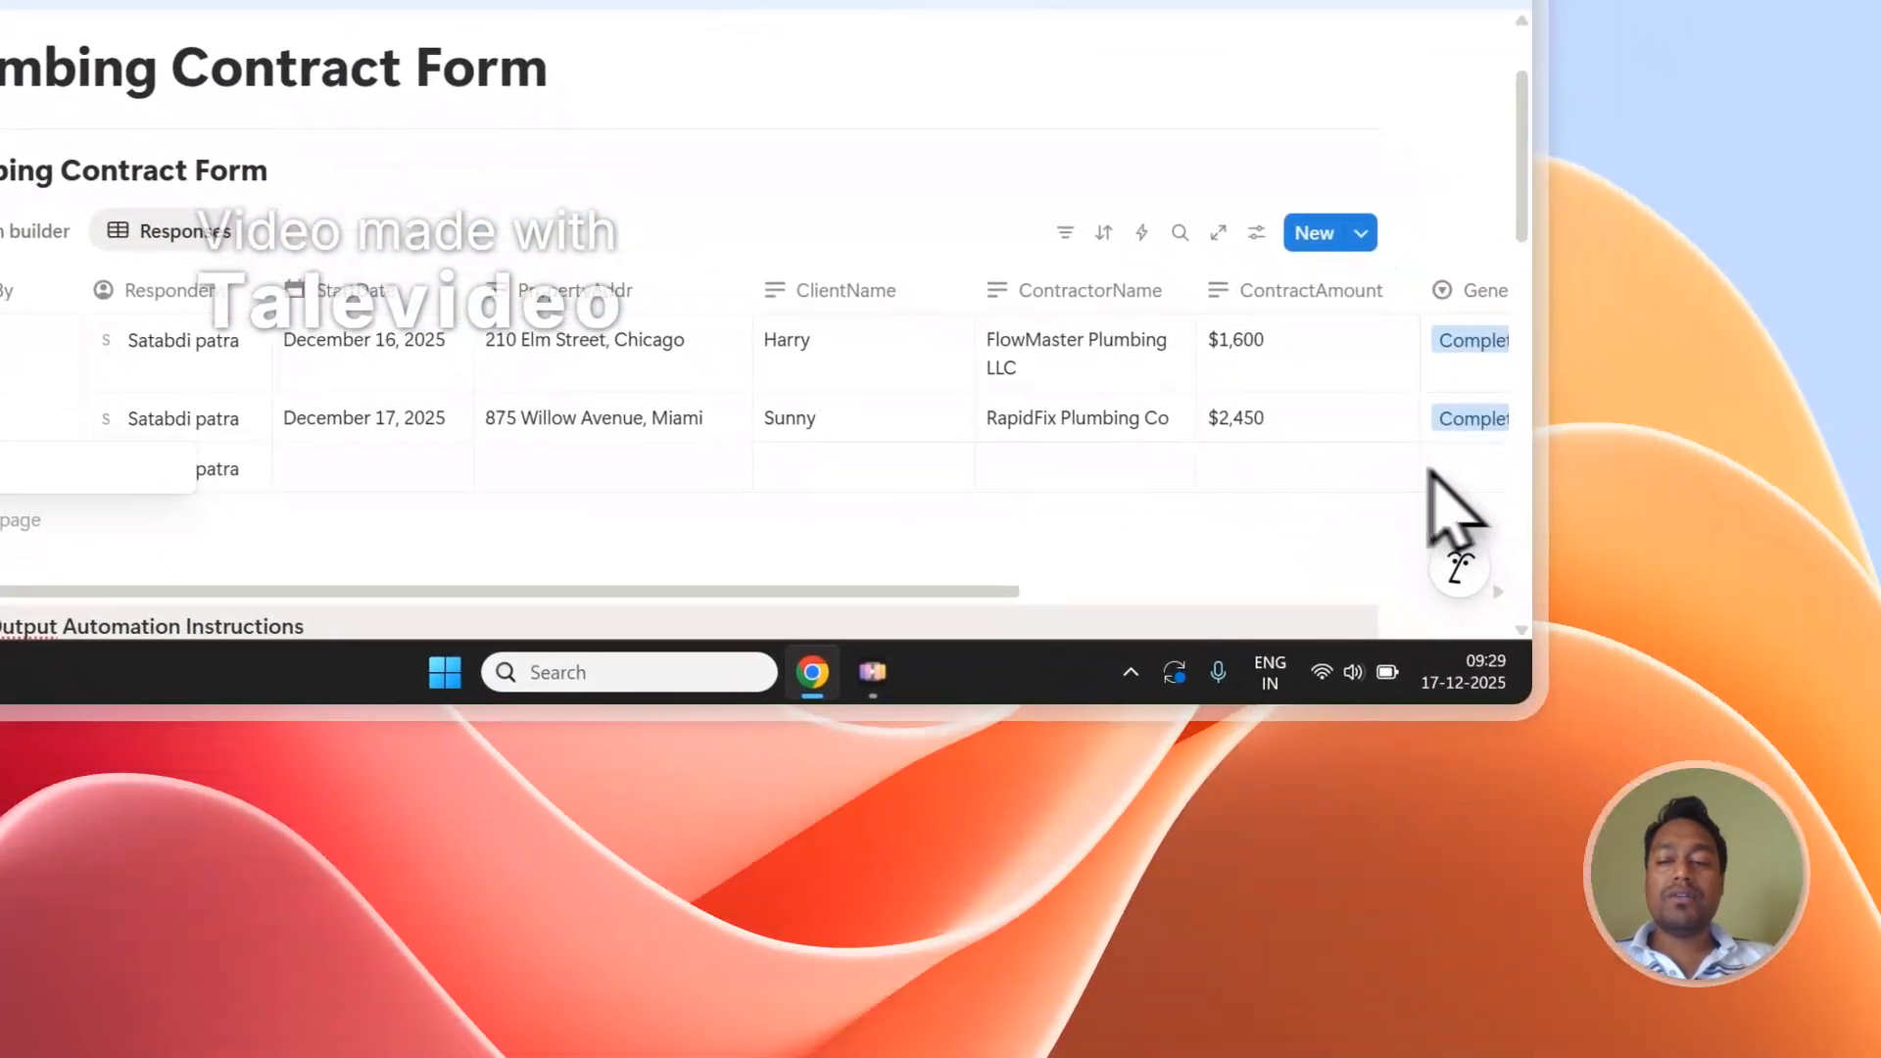
click(1425, 451)
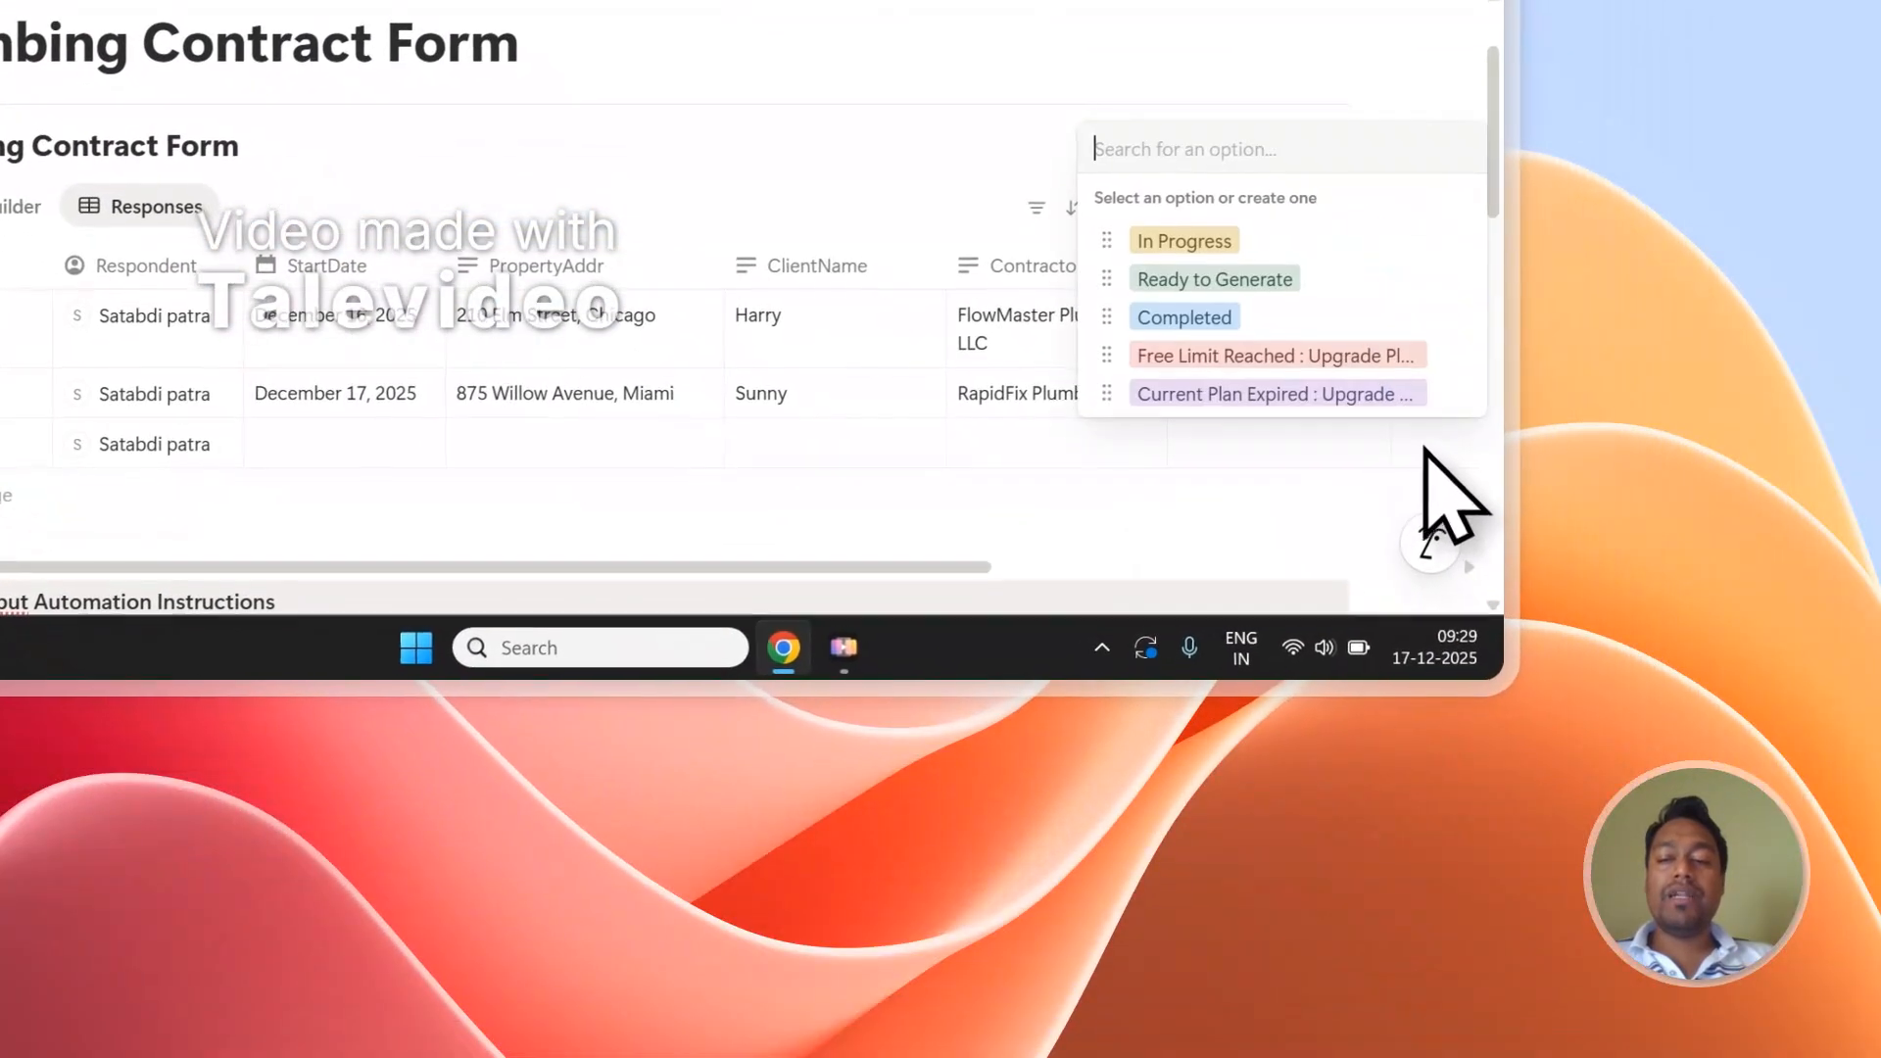
click(1278, 272)
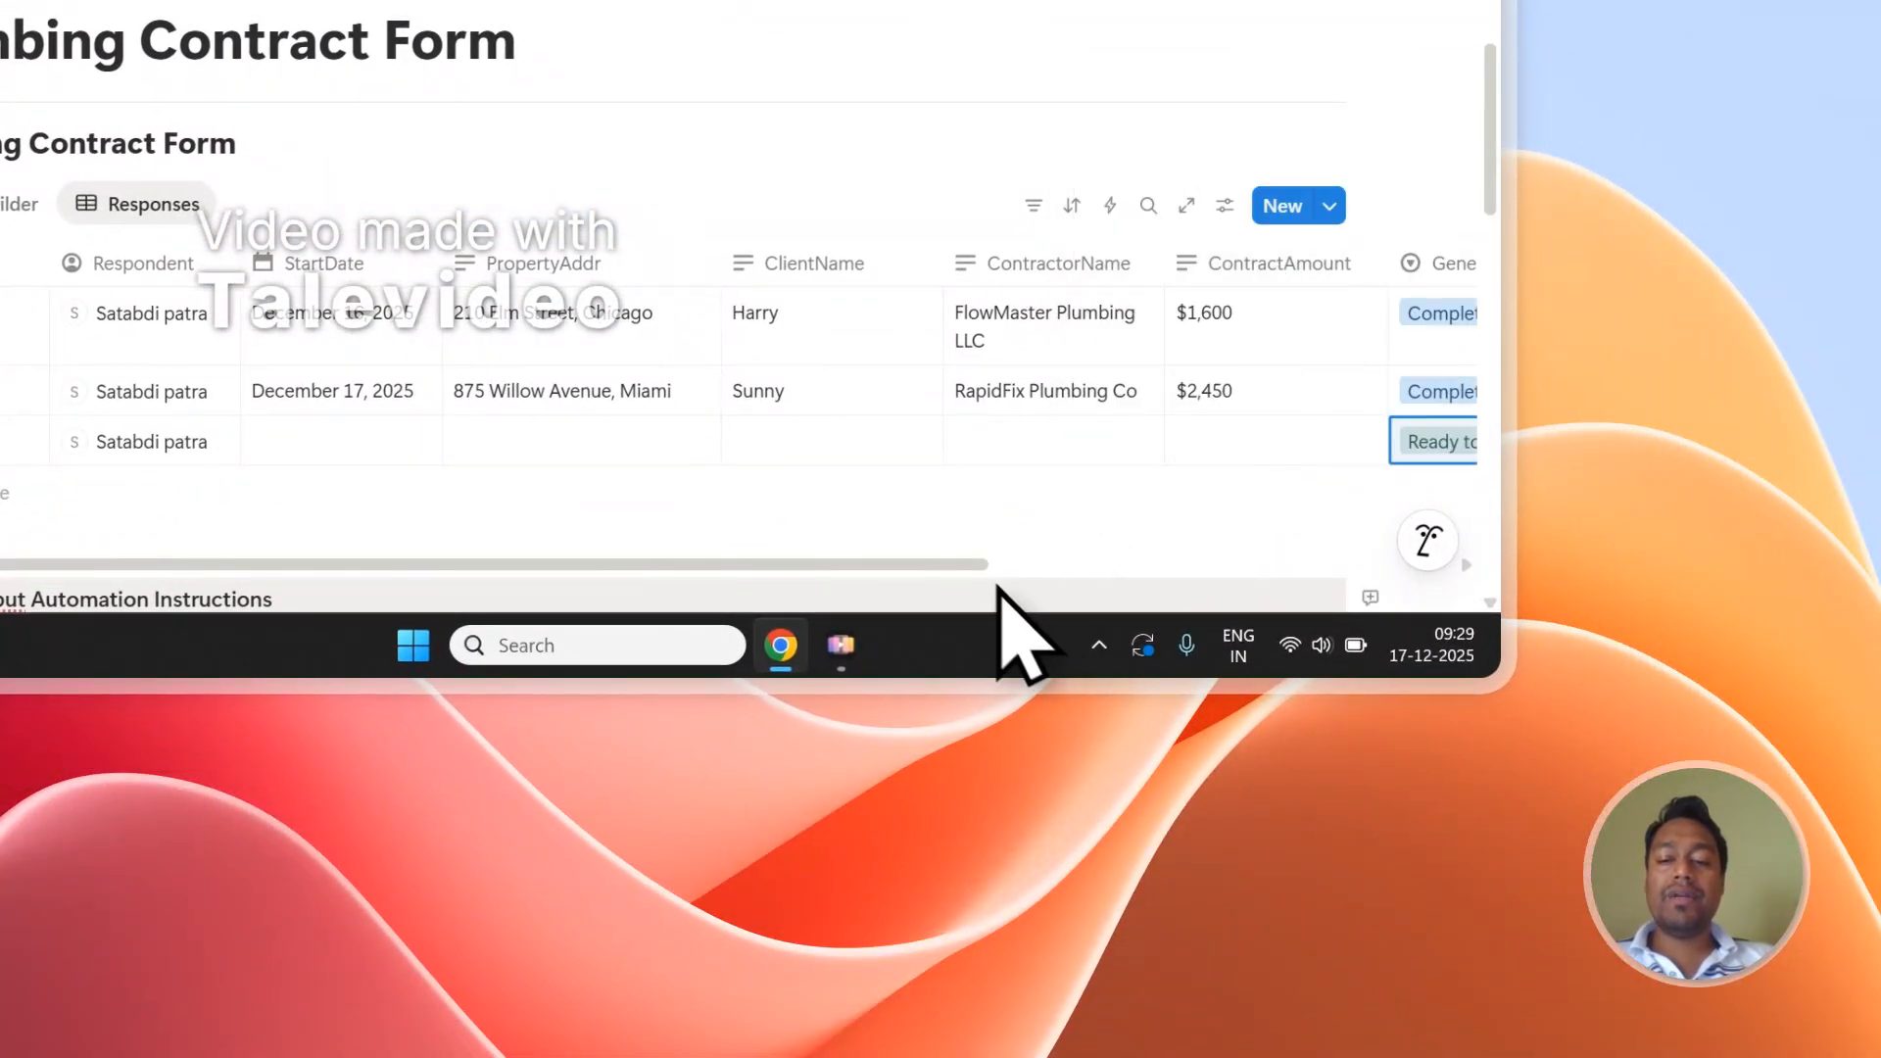
drag(973, 566, 1278, 565)
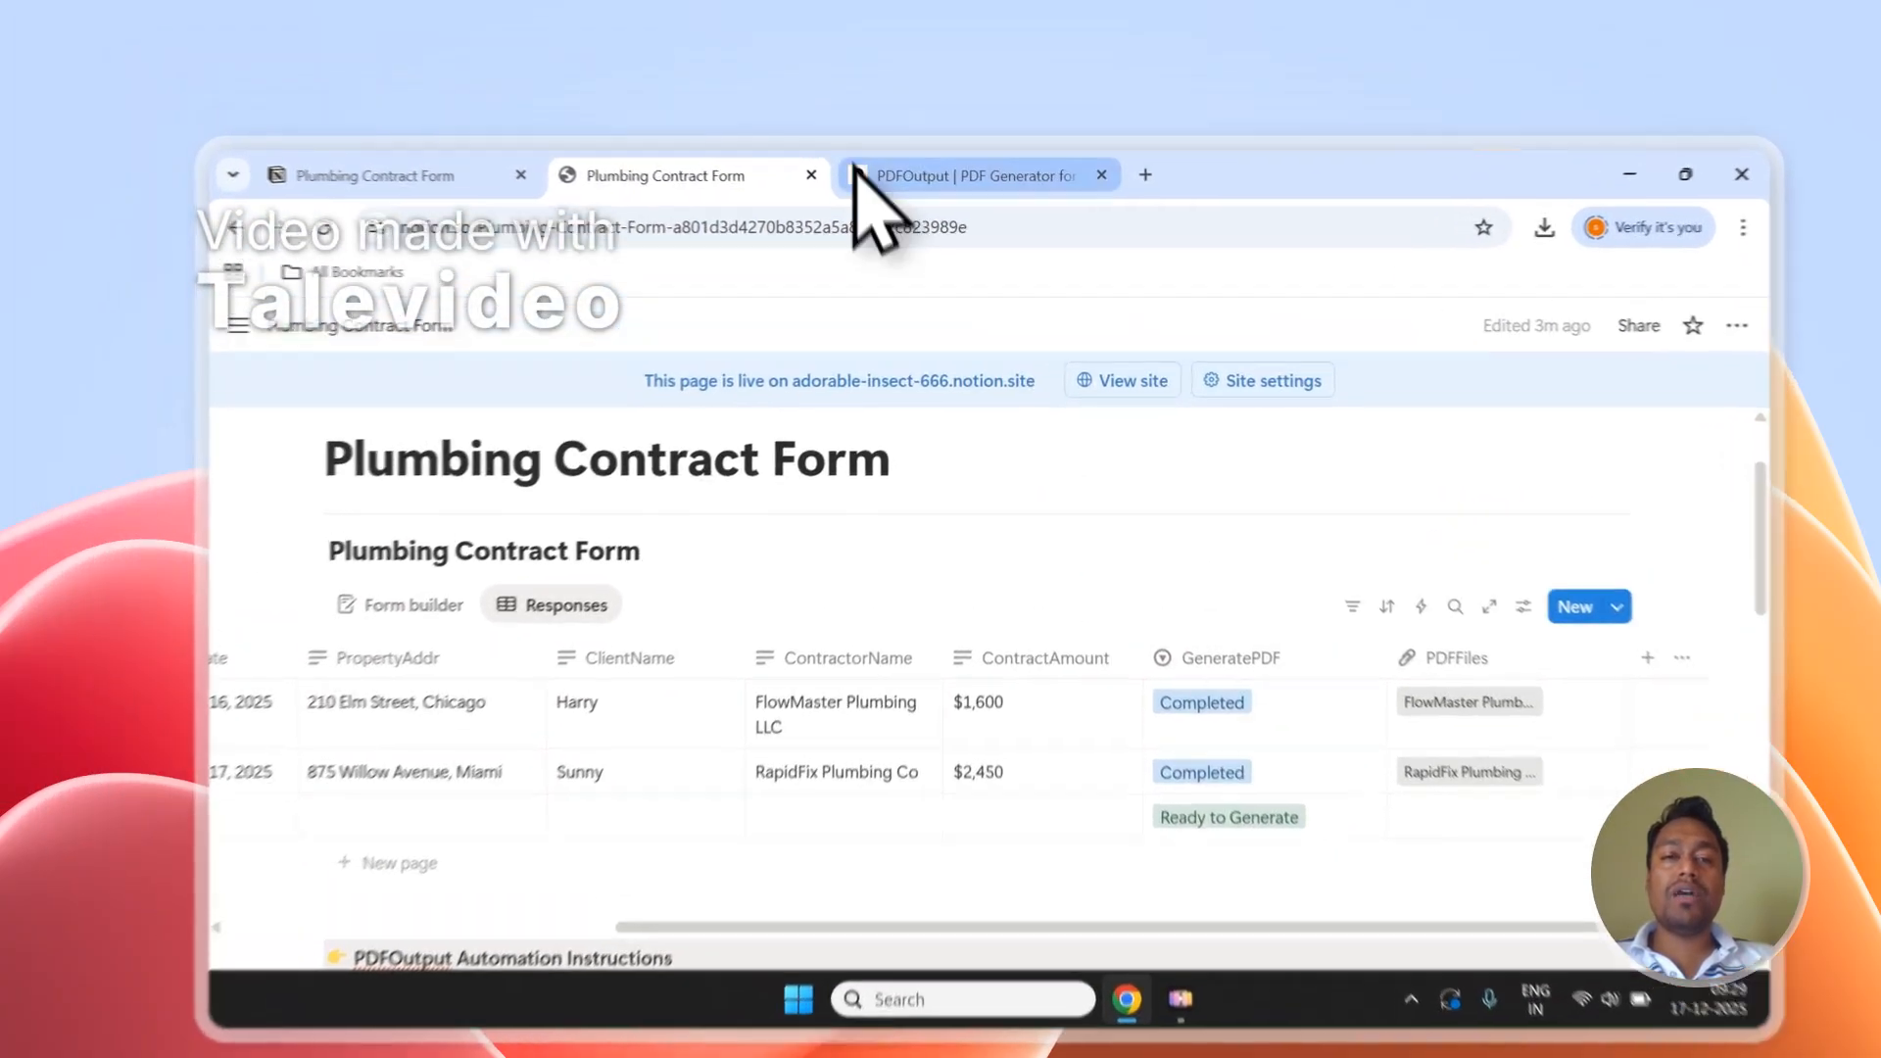
Switch to PDFOutput to check the Notion database and Google document settings, and return to the Notion responses.
click(862, 143)
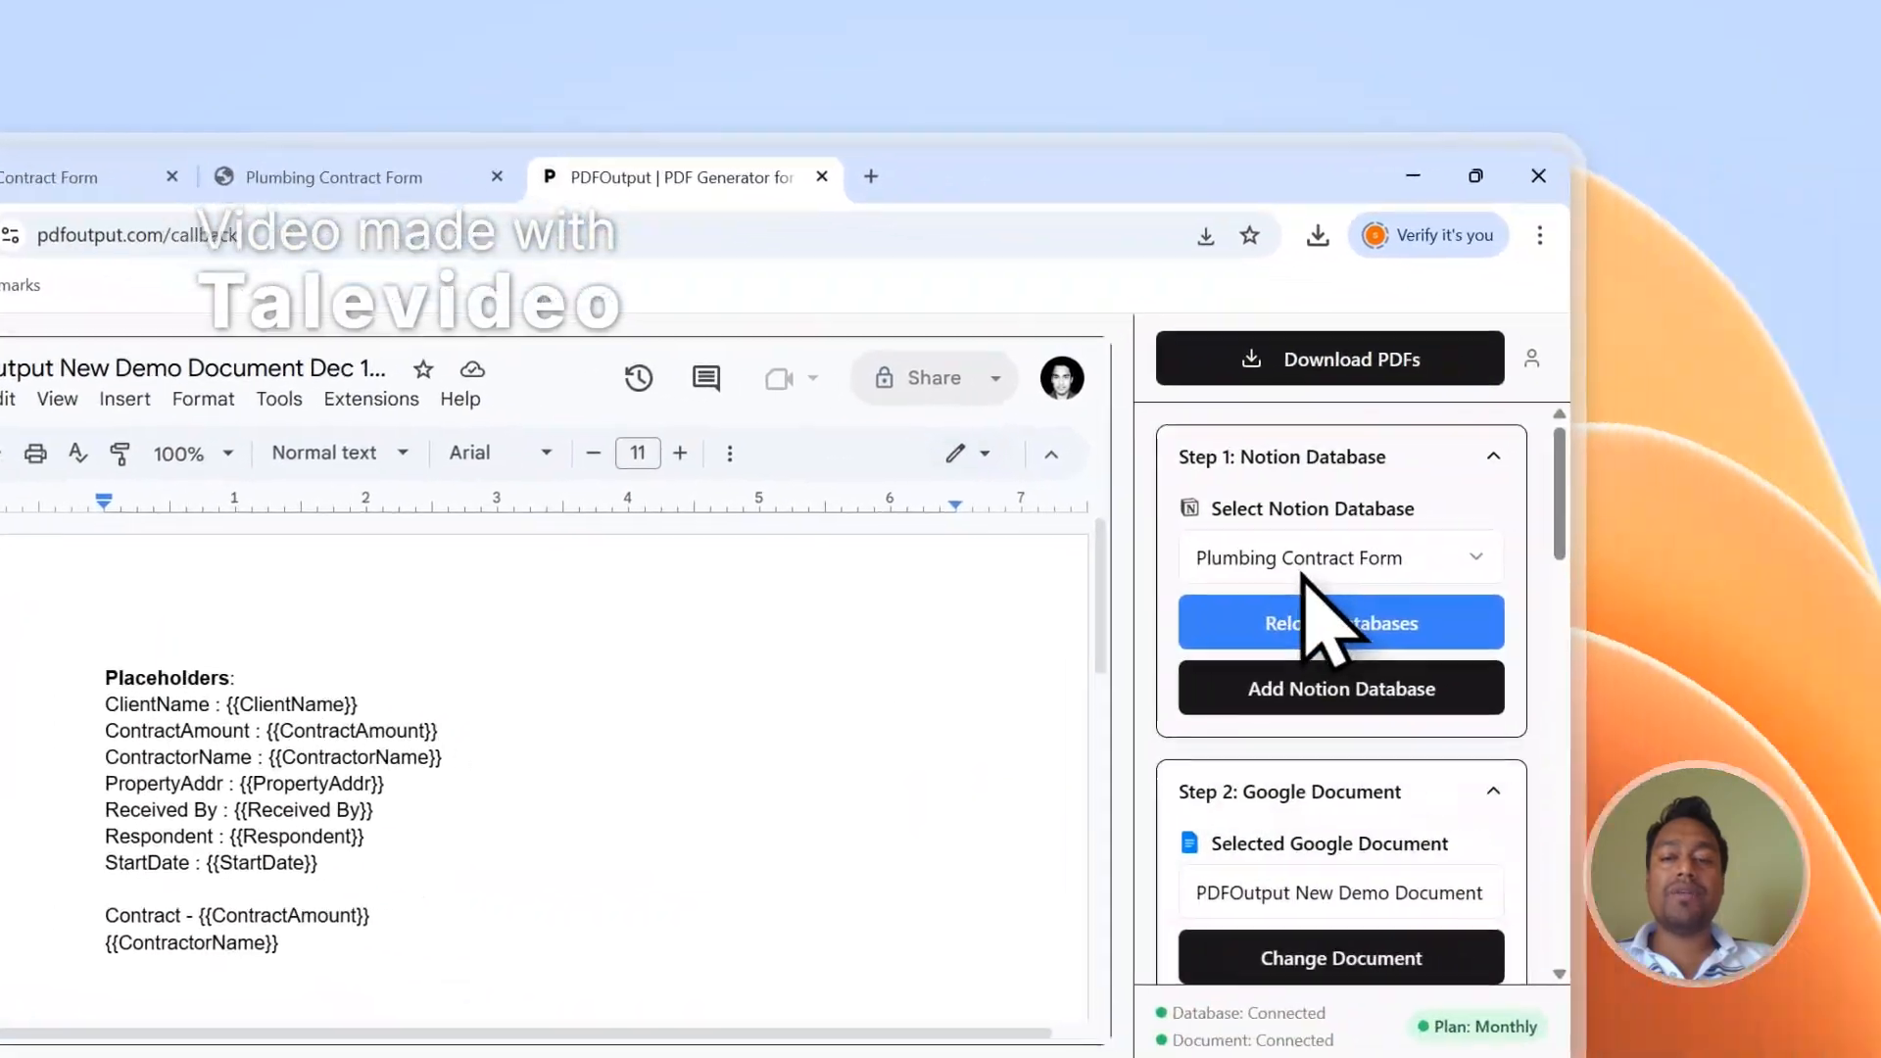
scroll(1303, 576, down, 1)
click(333, 177)
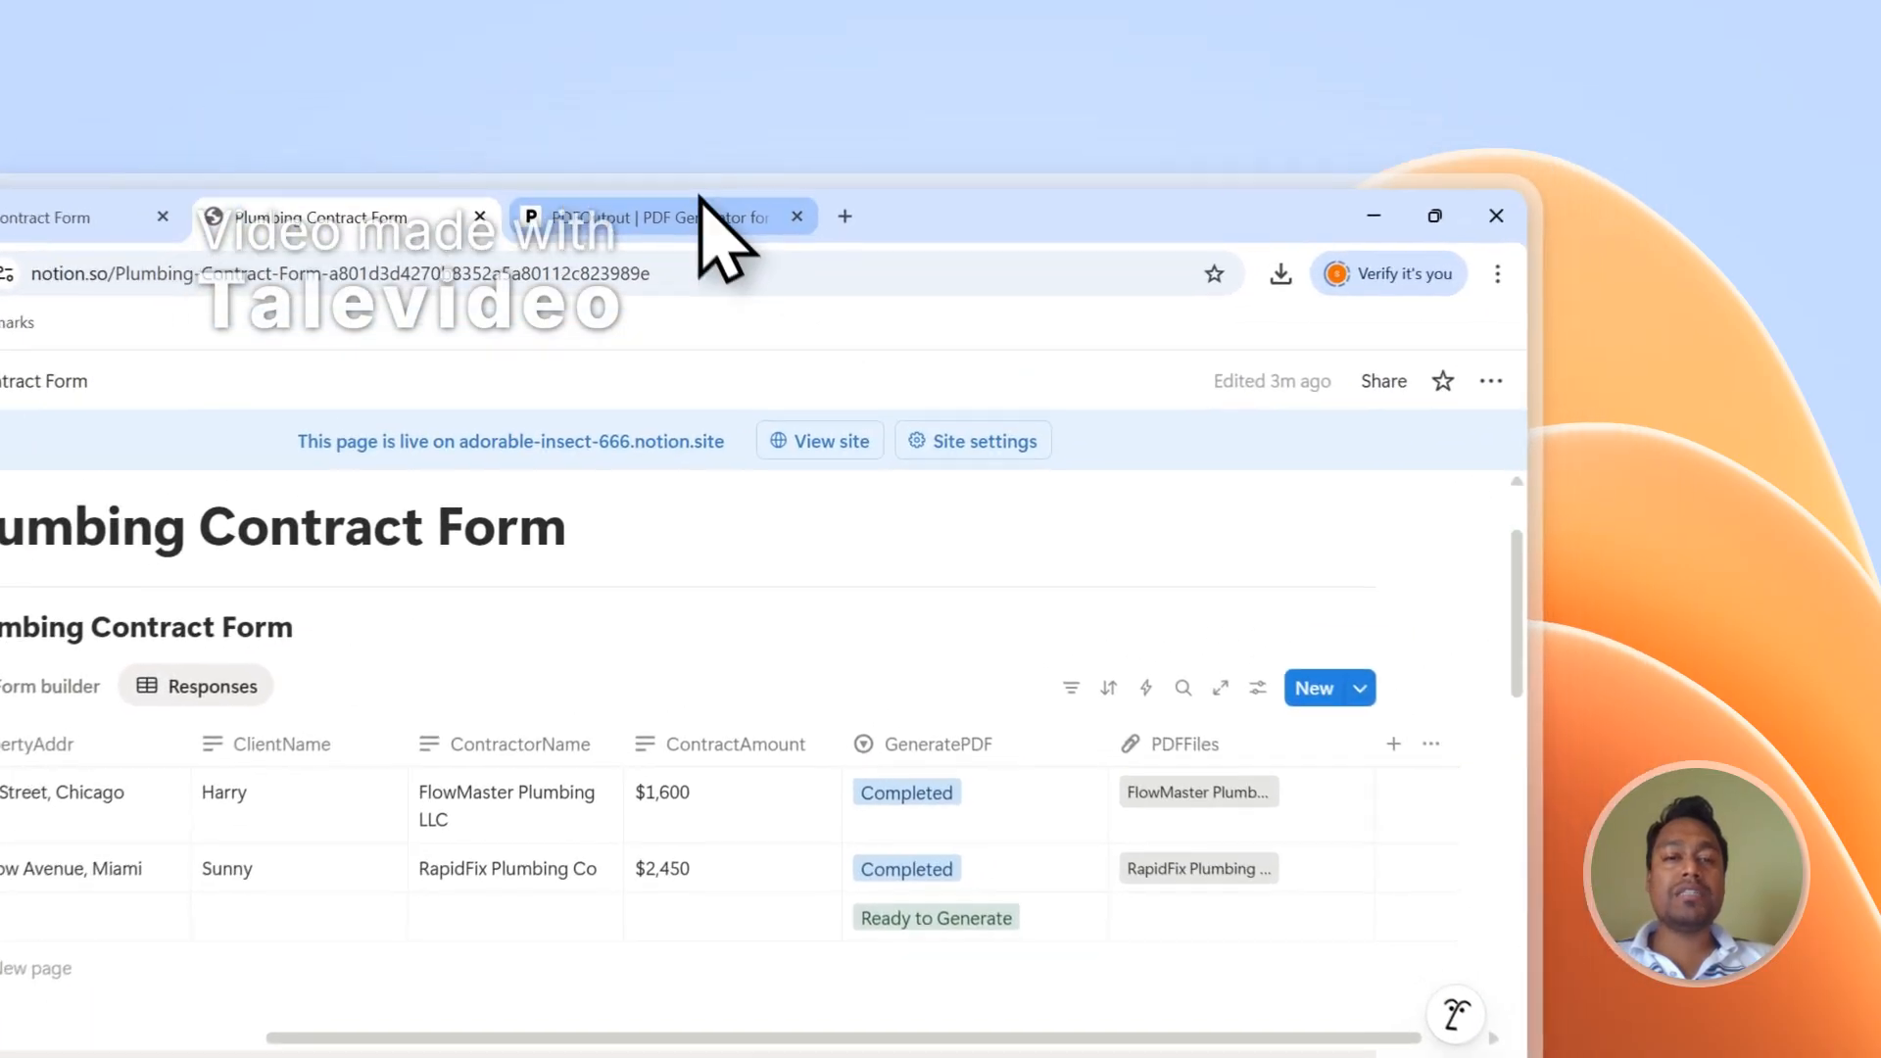
Return to PDFOutput and view the support chat, closing it after looking.
click(999, 143)
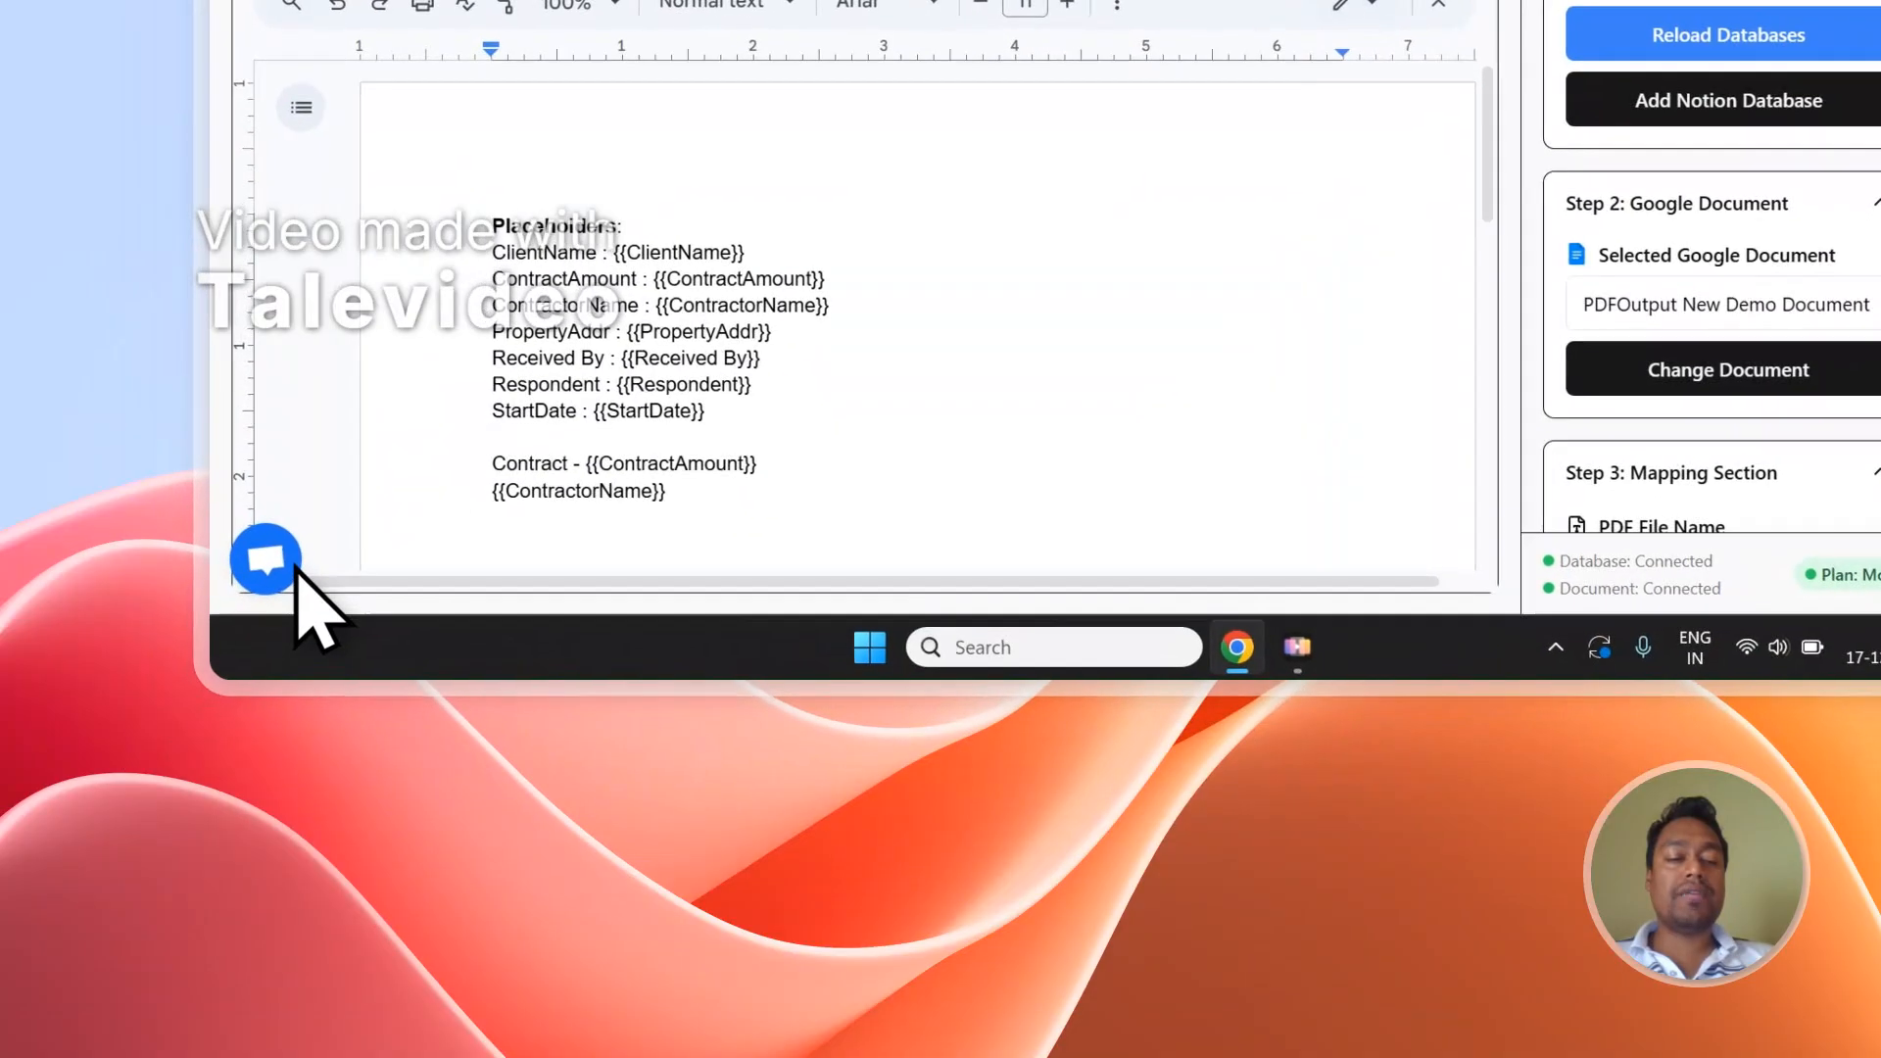
click(293, 564)
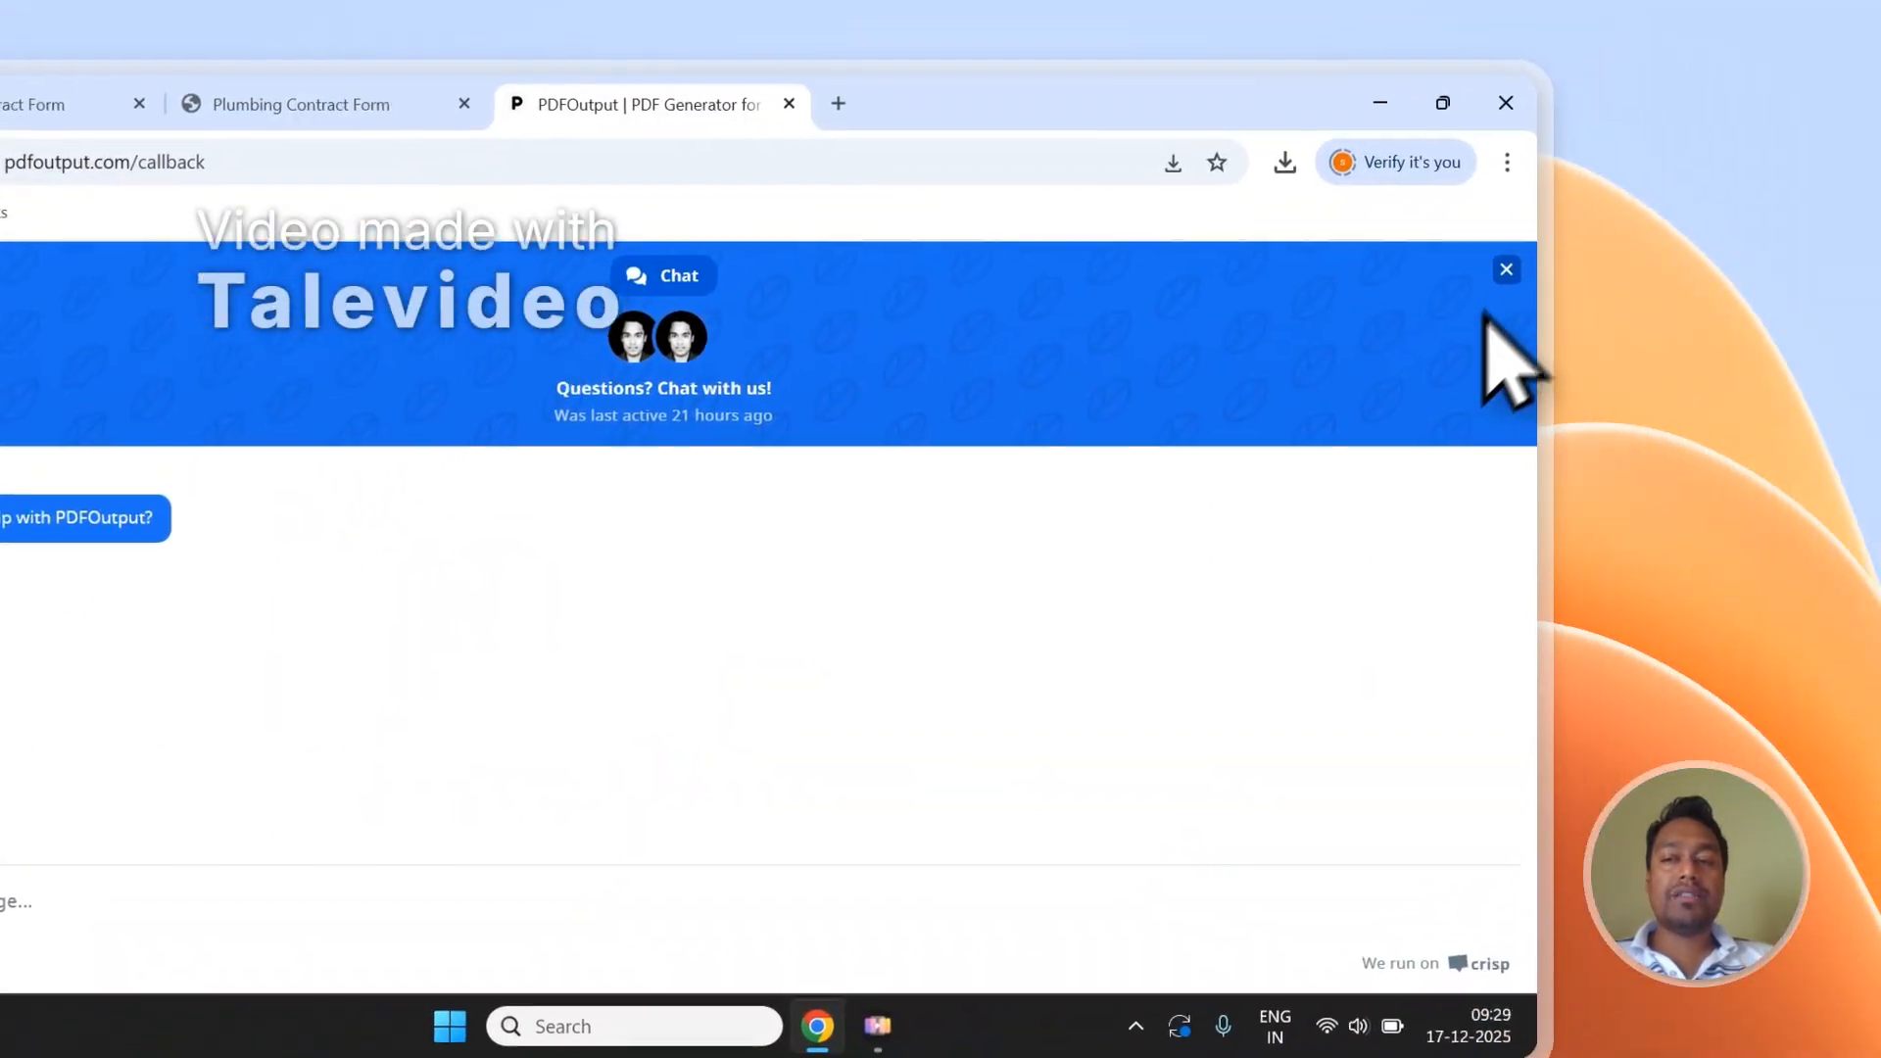
click(1783, 7)
Sign out of the PDFOutput account.
click(1746, 57)
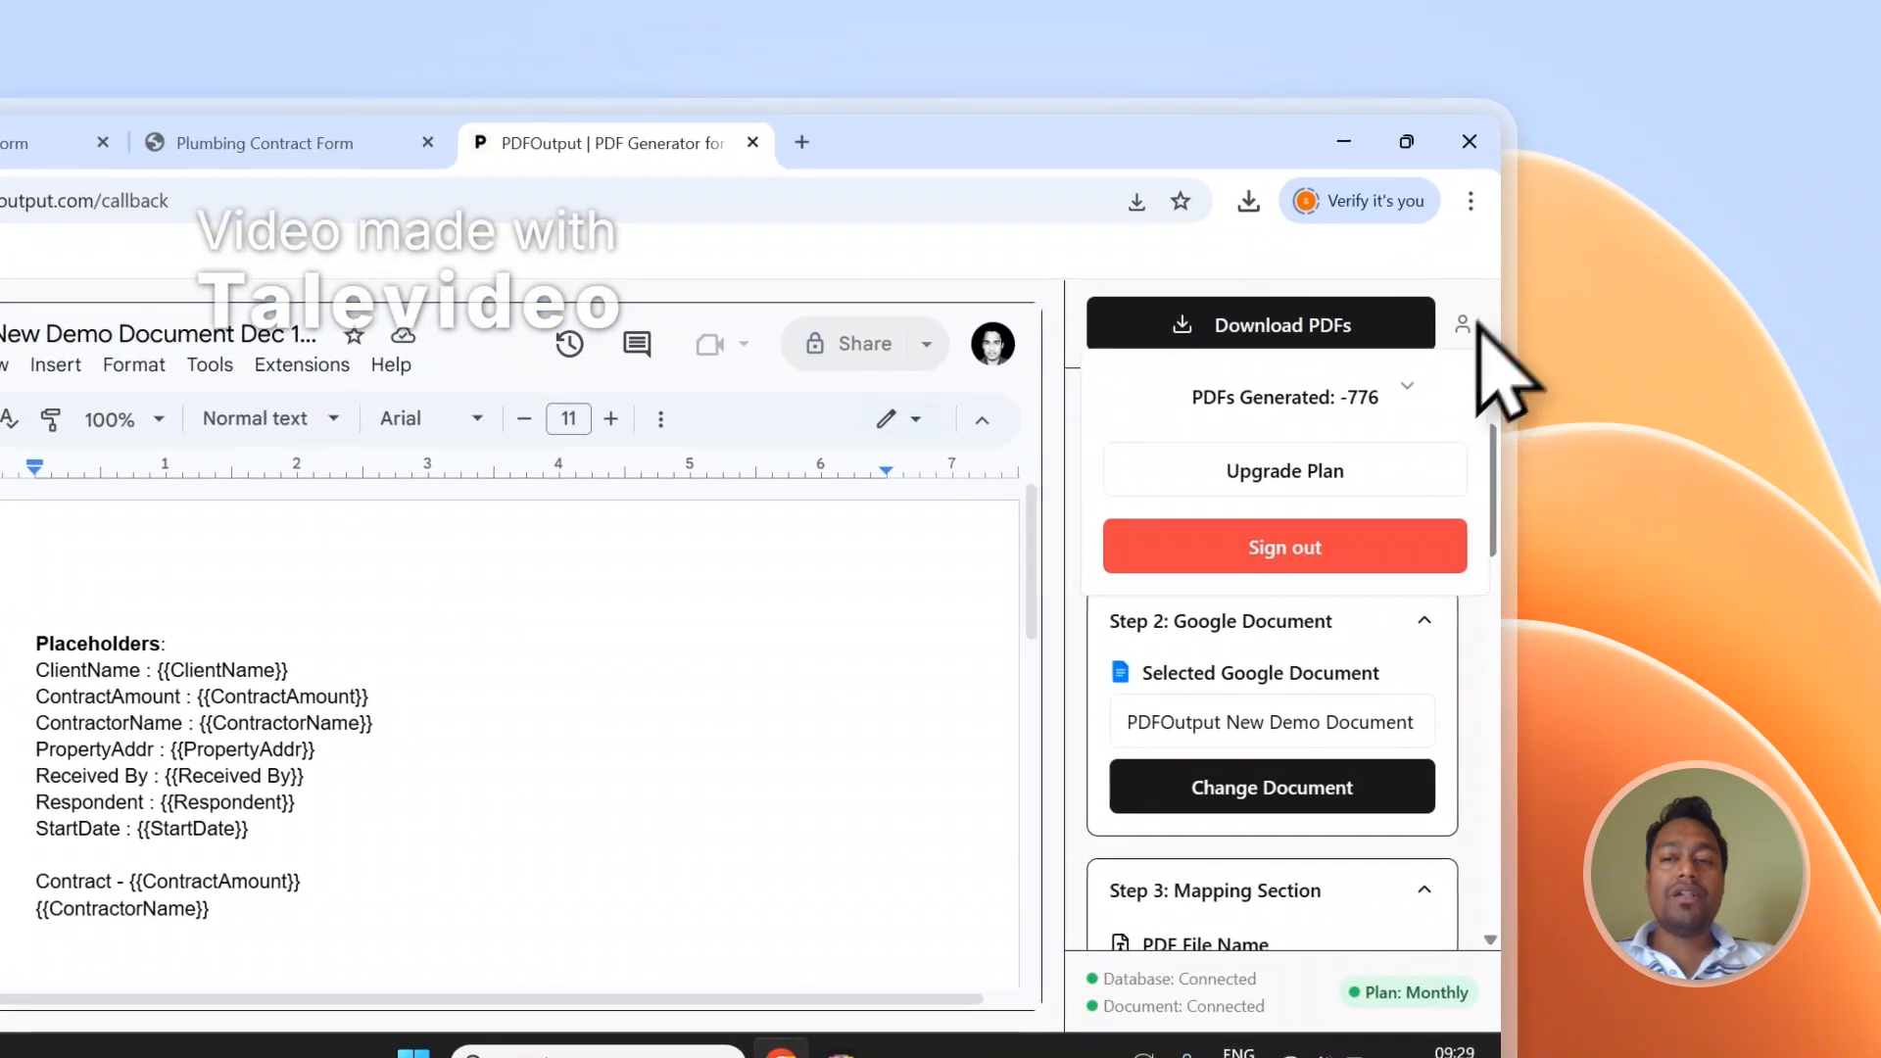
click(1342, 540)
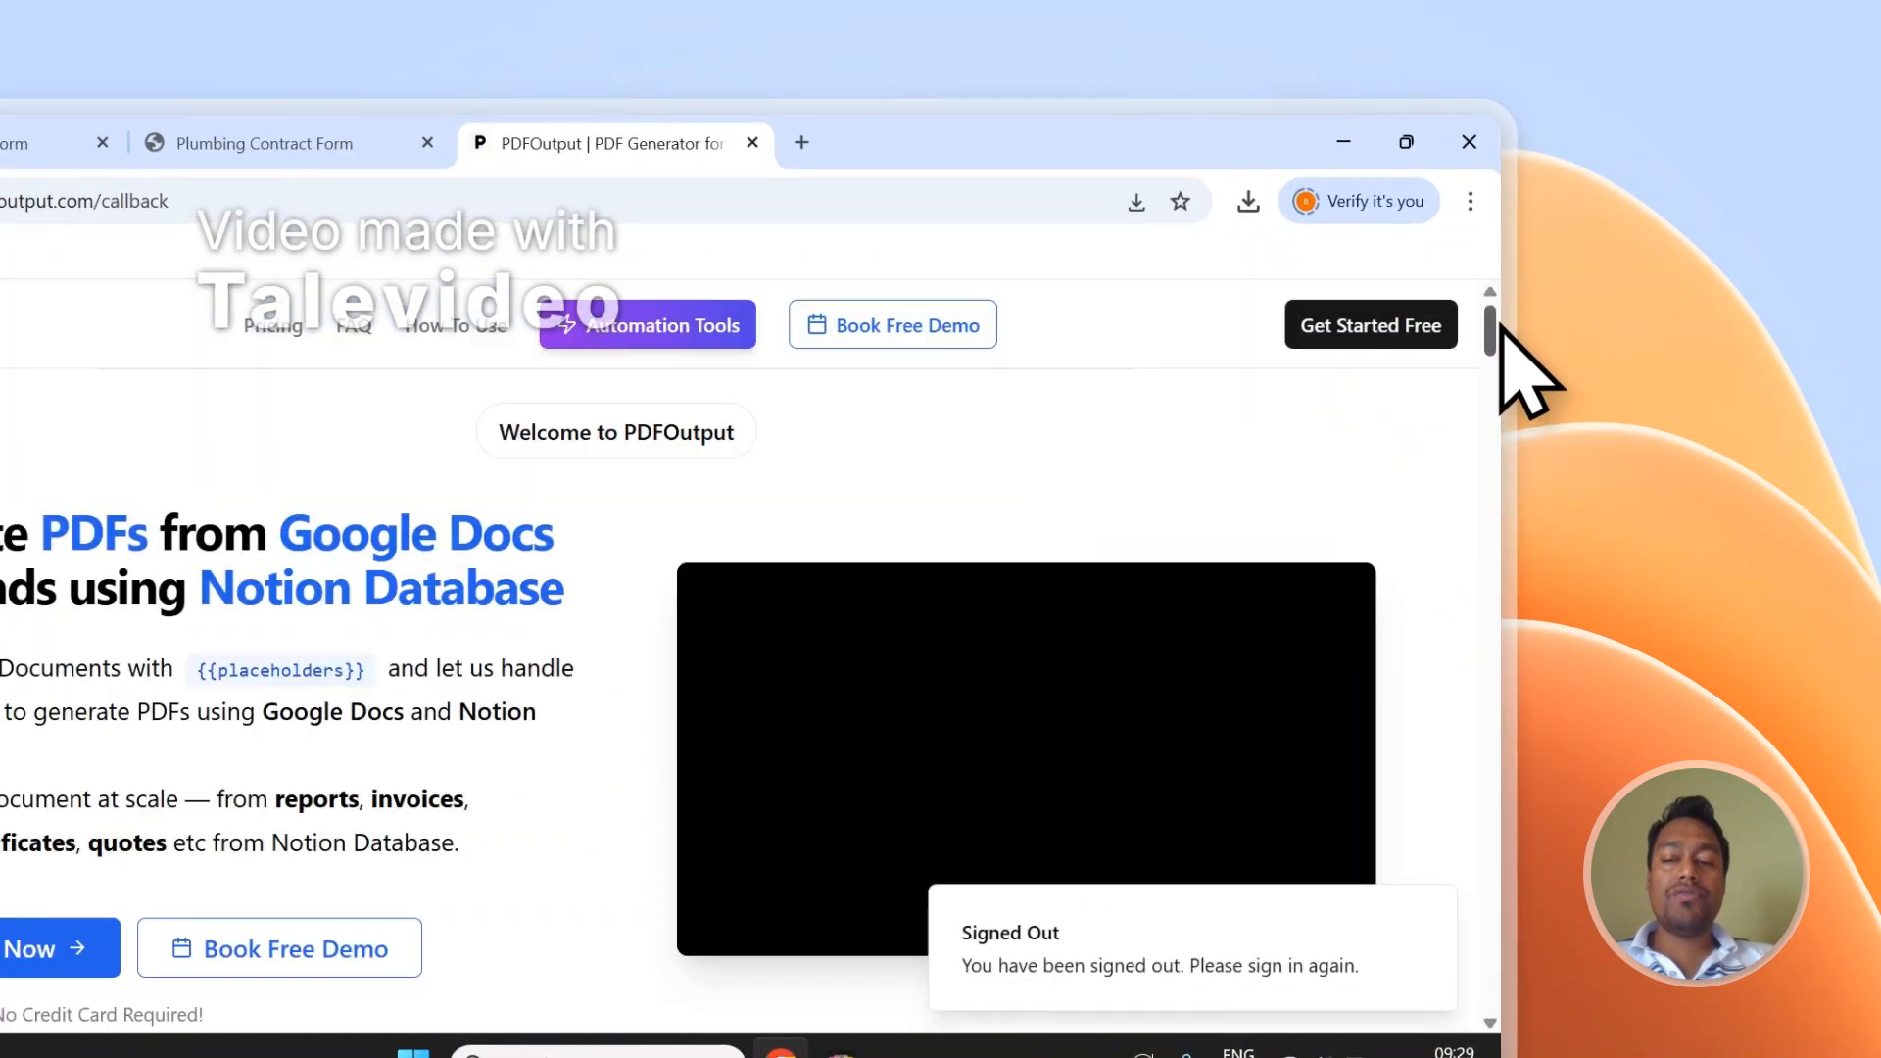
View the message form and demo booking option on PDFOutput's Contact page, and return to the Notion responses.
drag(1491, 327, 1491, 994)
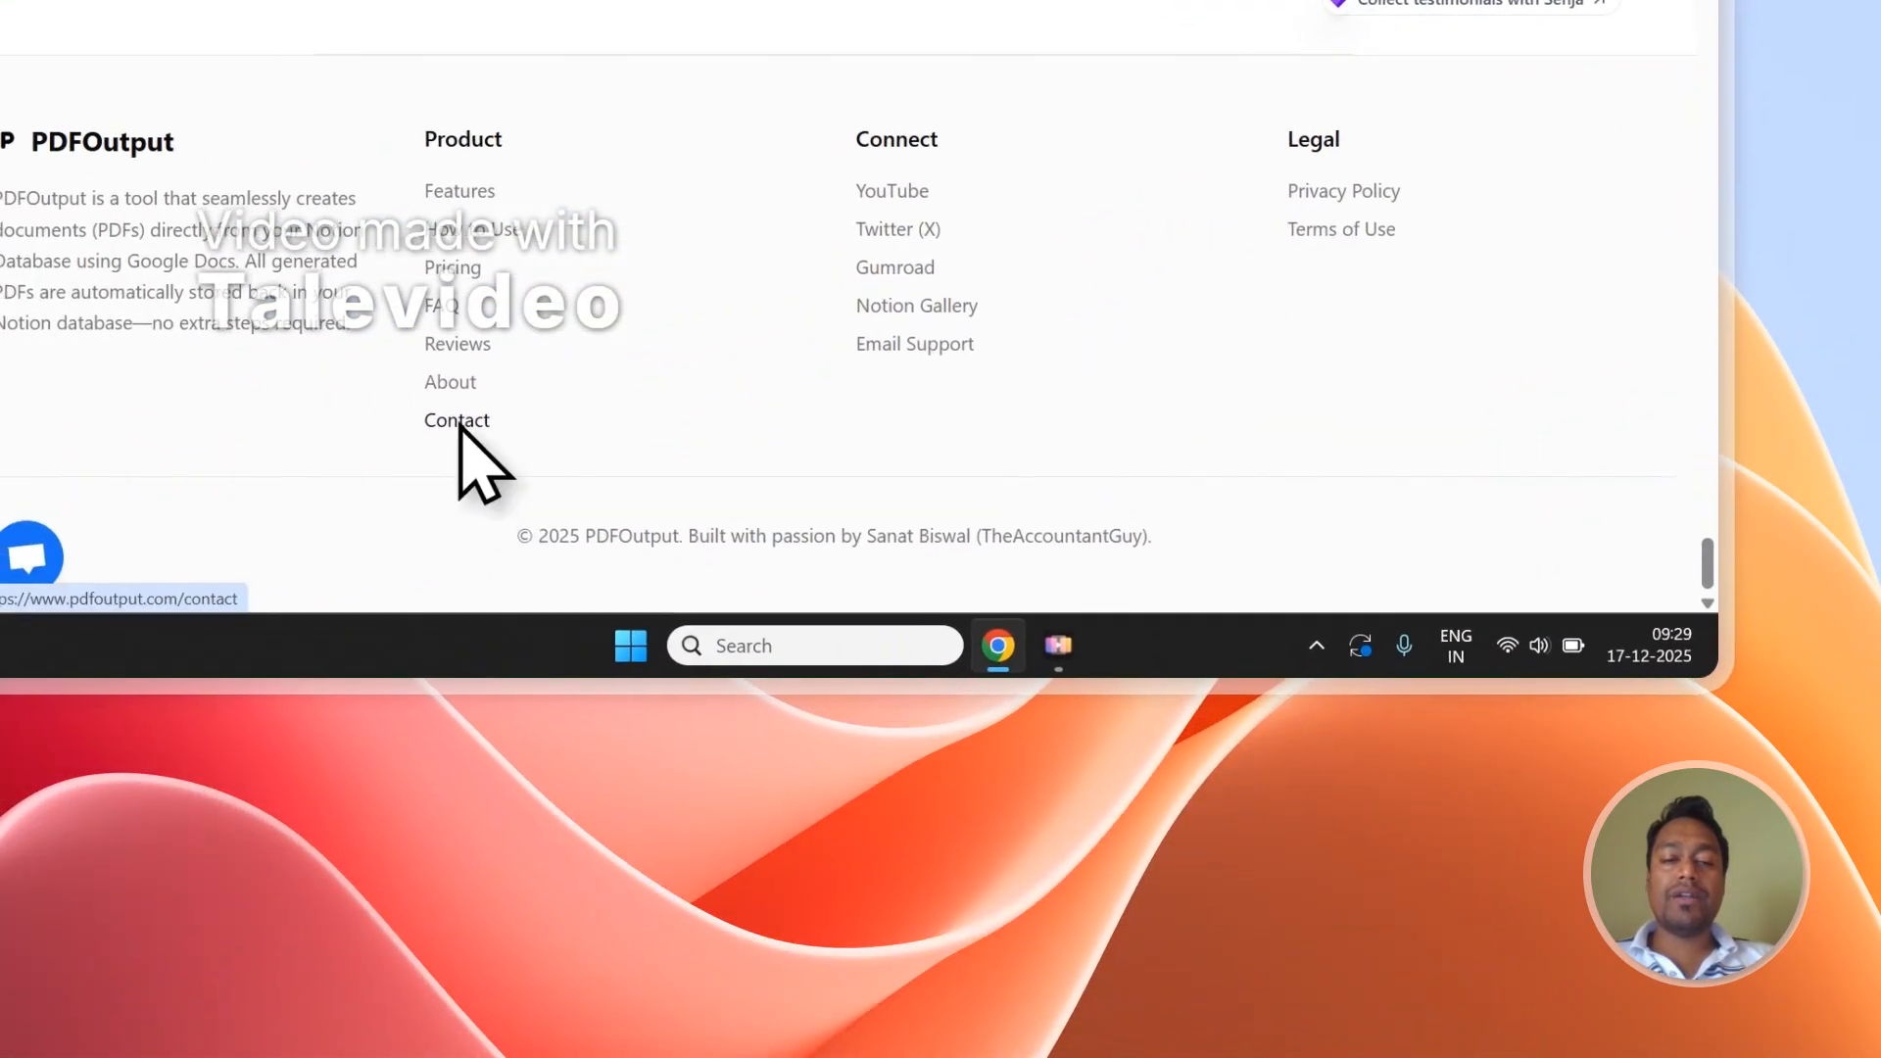
click(459, 423)
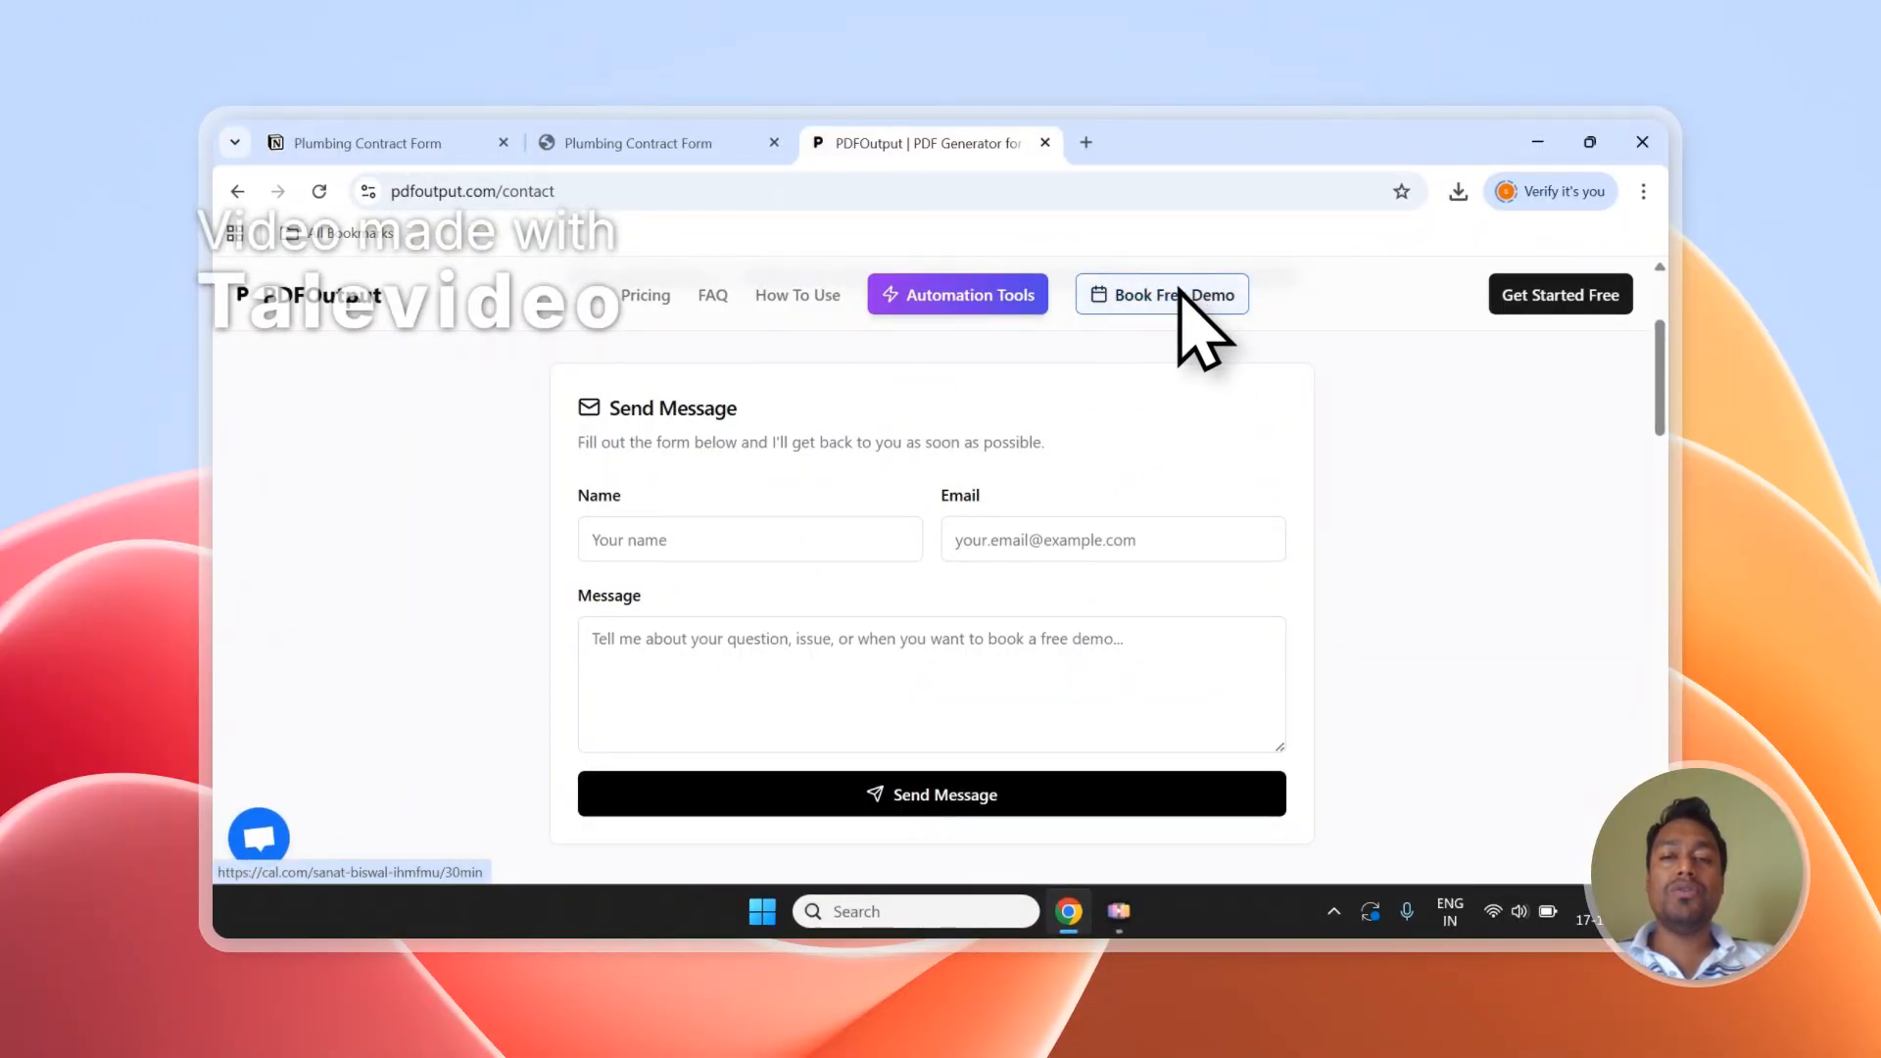
click(701, 147)
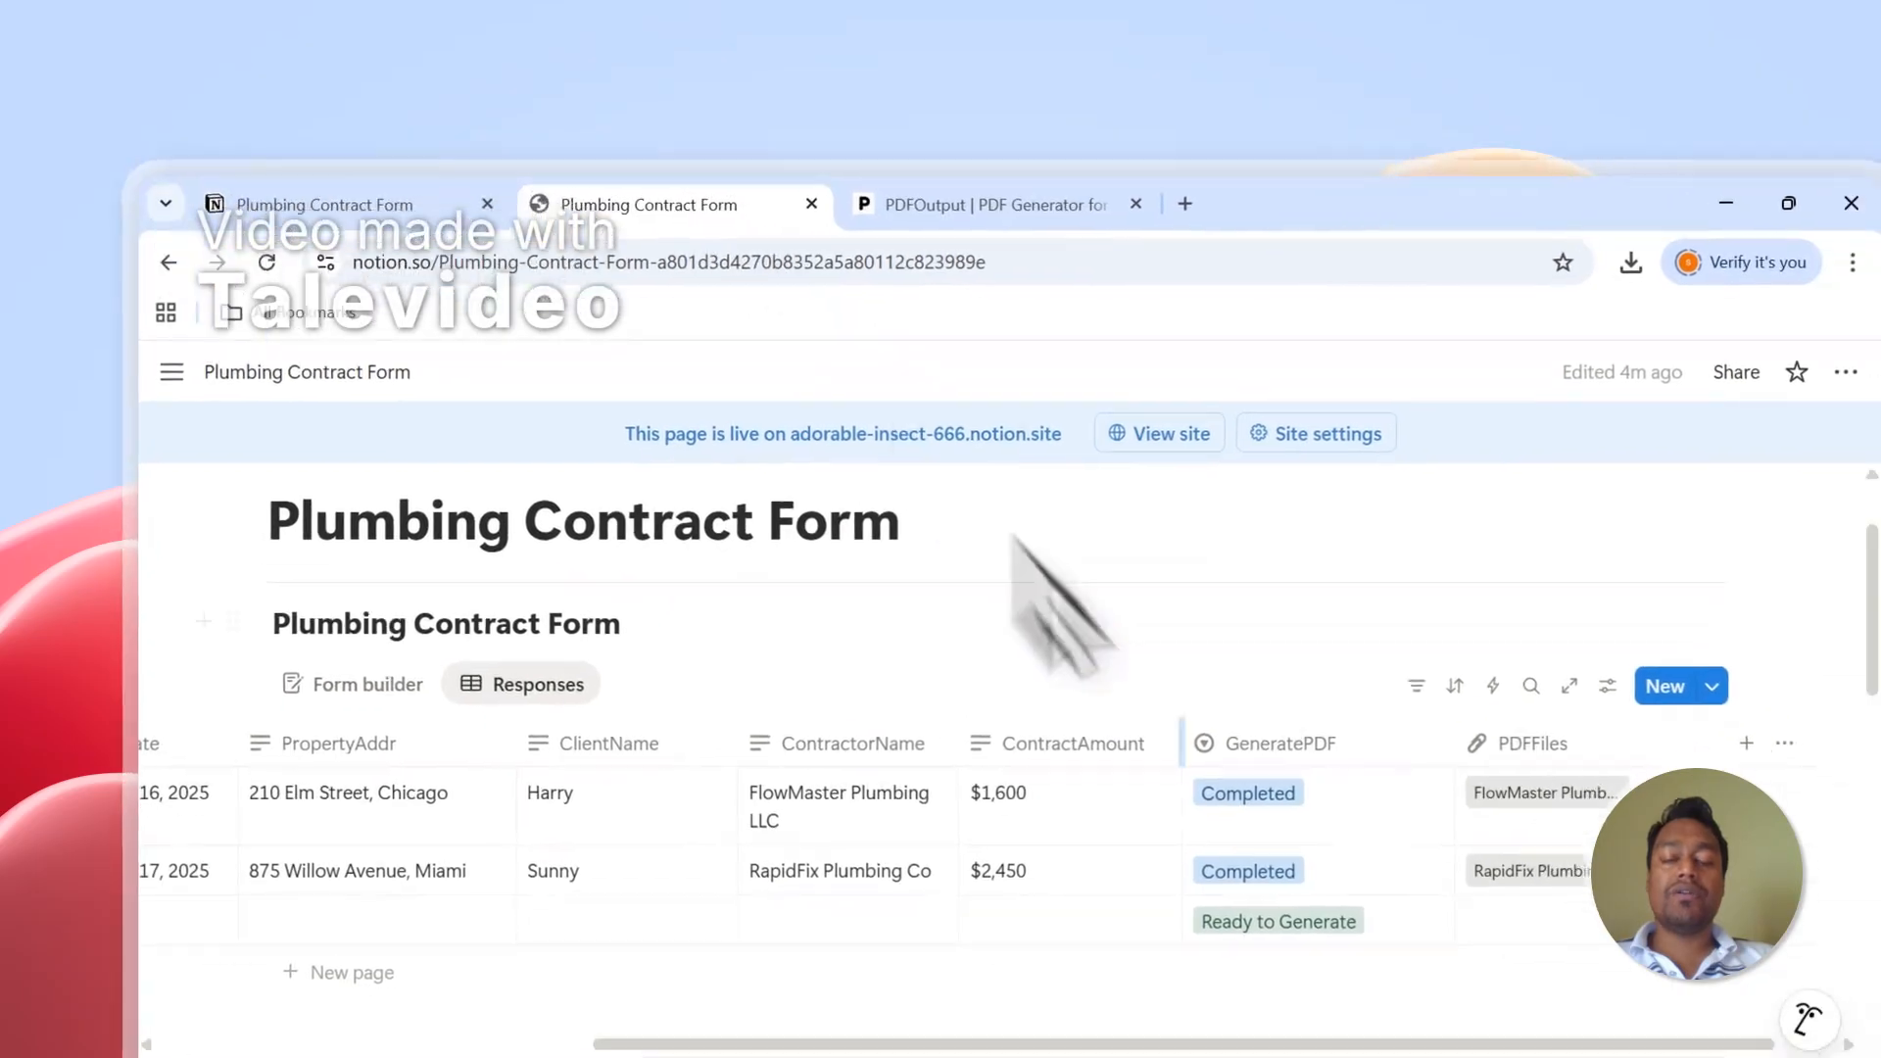